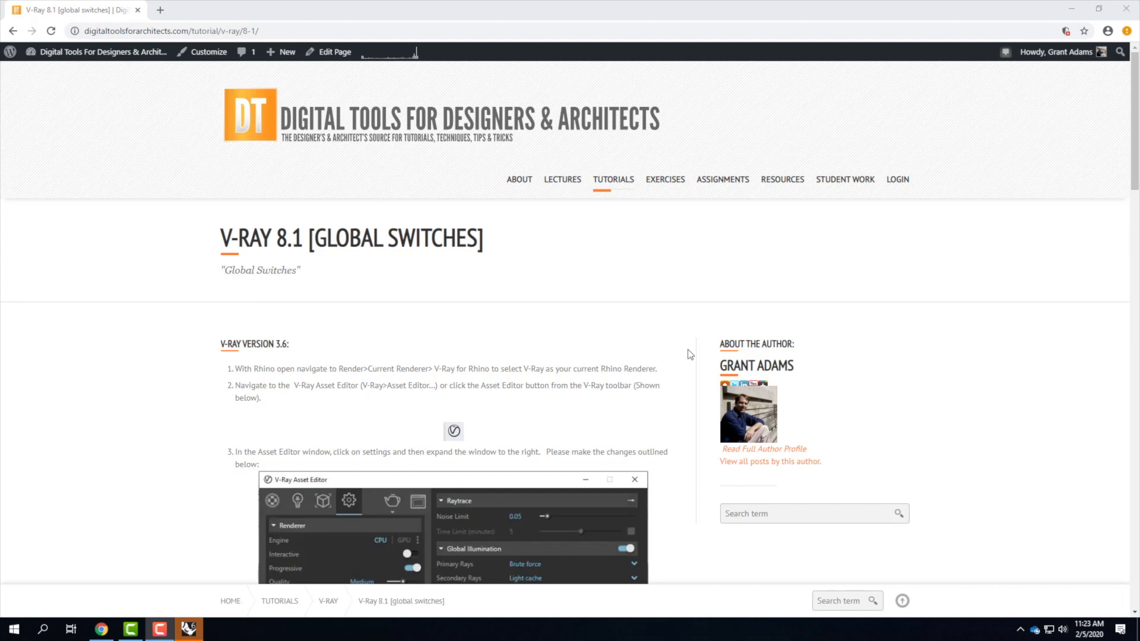
# Switch to Rhino and place the first base corner of a new box in the maximized Perspective viewport
pyautogui.click(1072, 9)
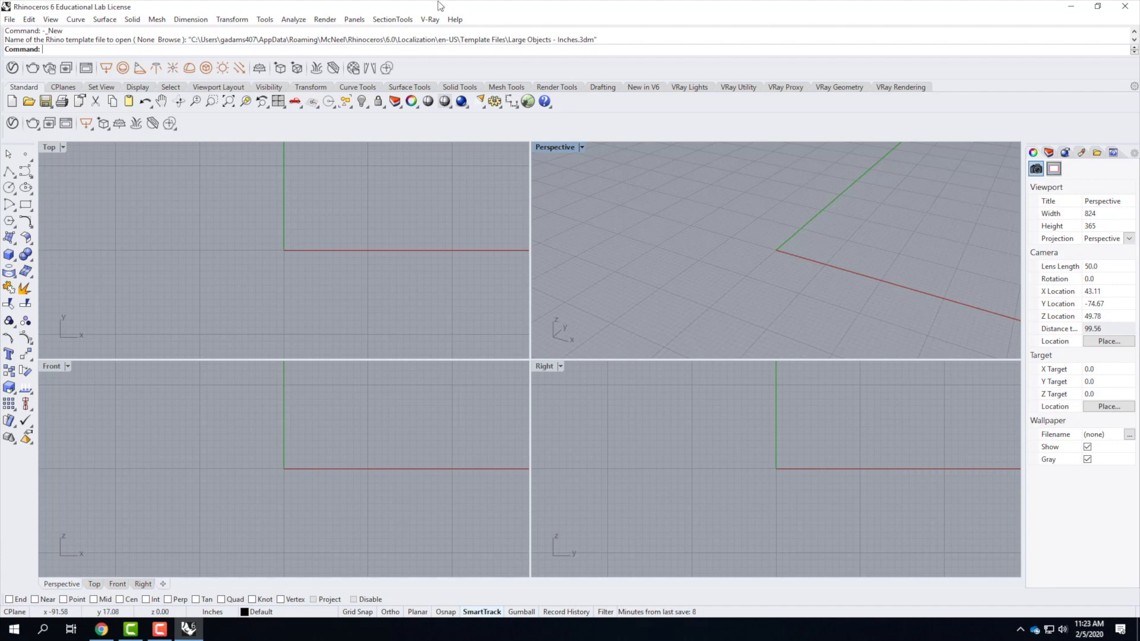
pyautogui.click(9, 255)
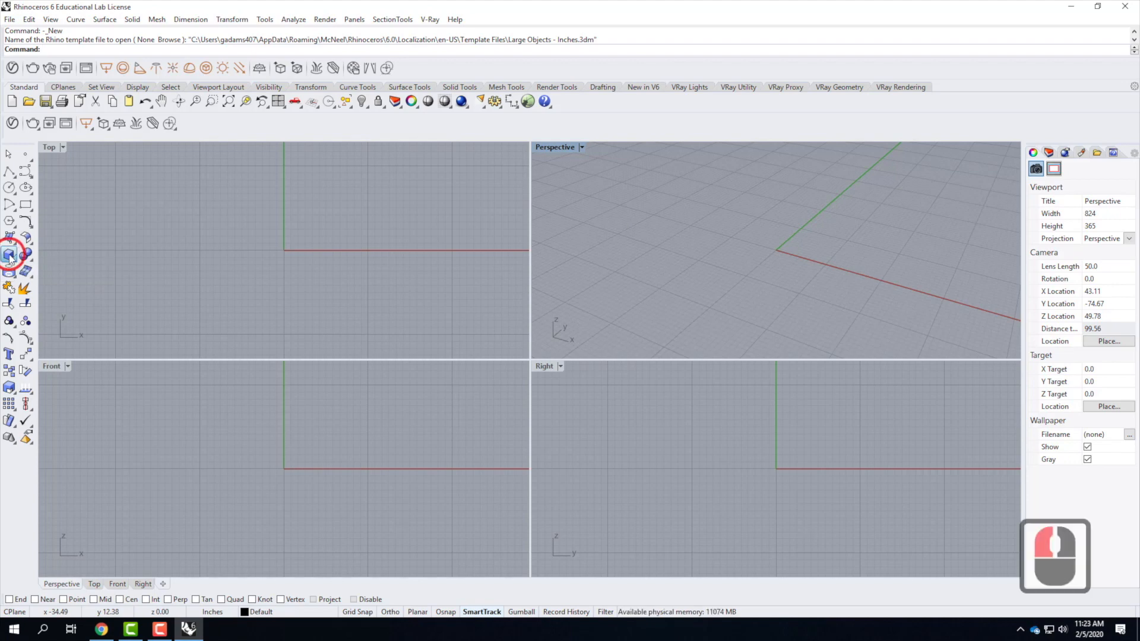
pyautogui.doubleClick(567, 148)
pyautogui.scroll(-5, 394, 471)
pyautogui.click(453, 380)
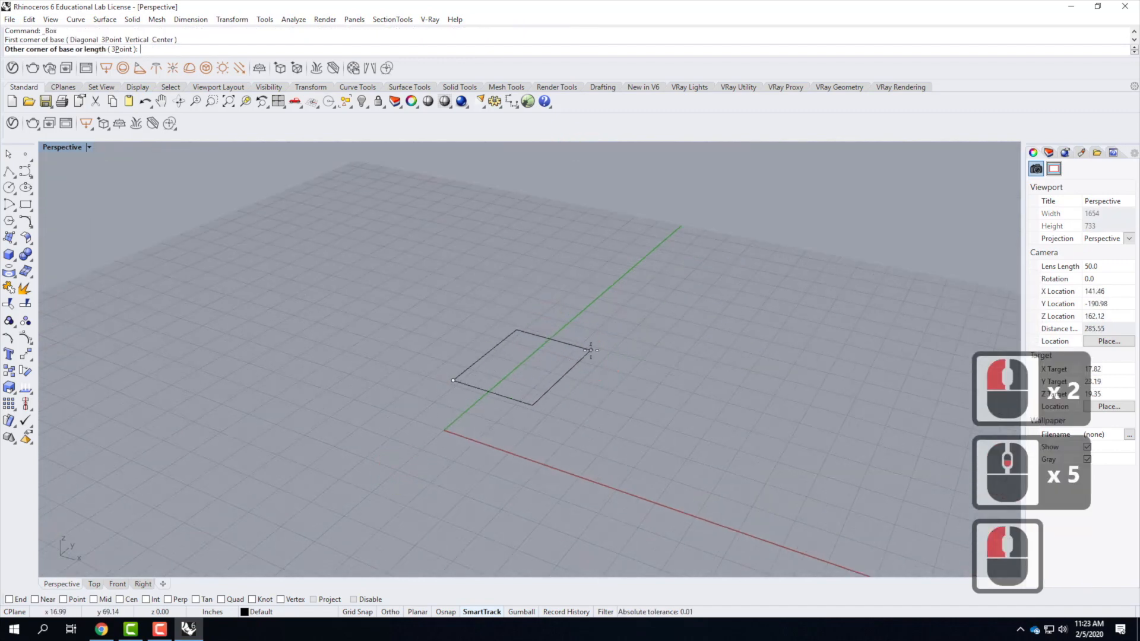
pyautogui.write("@4'")
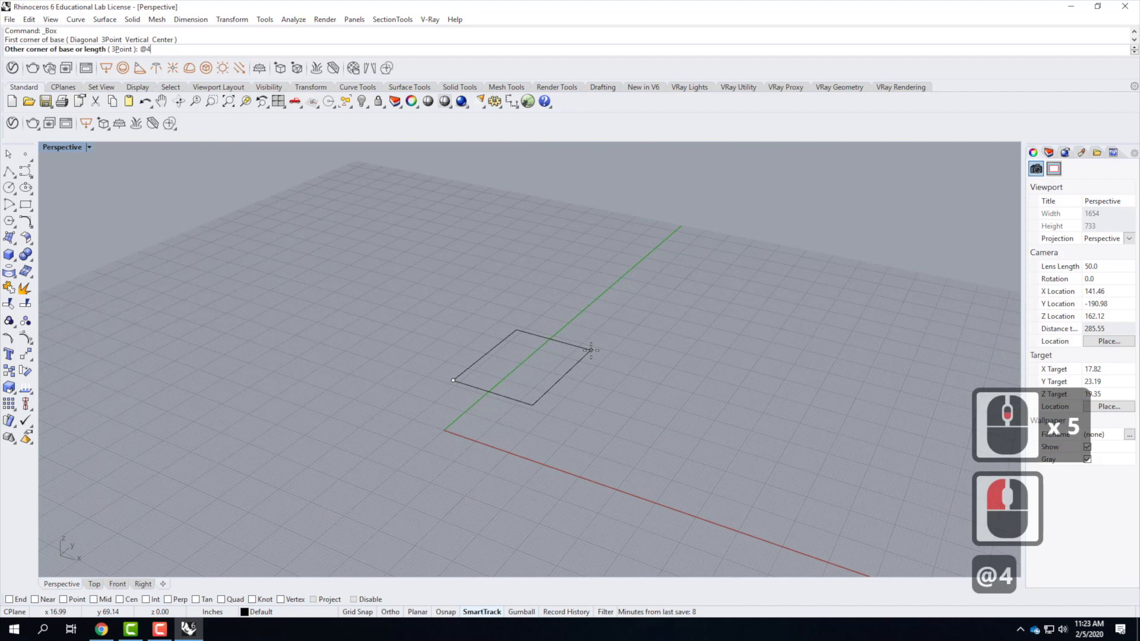
pyautogui.write('4')
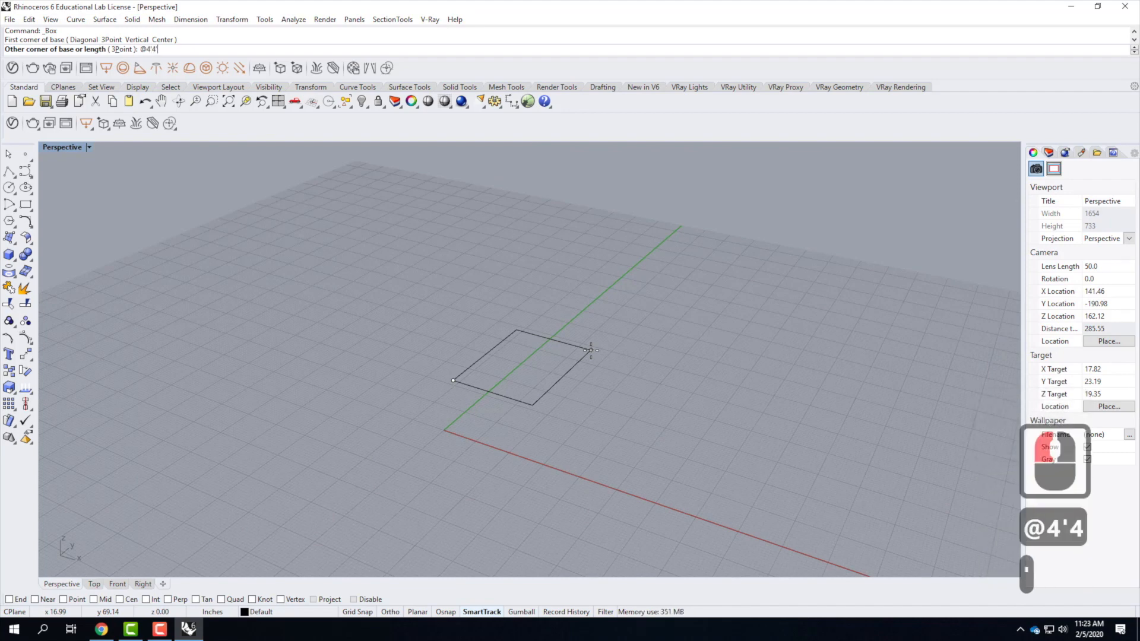
pyautogui.press('Return')
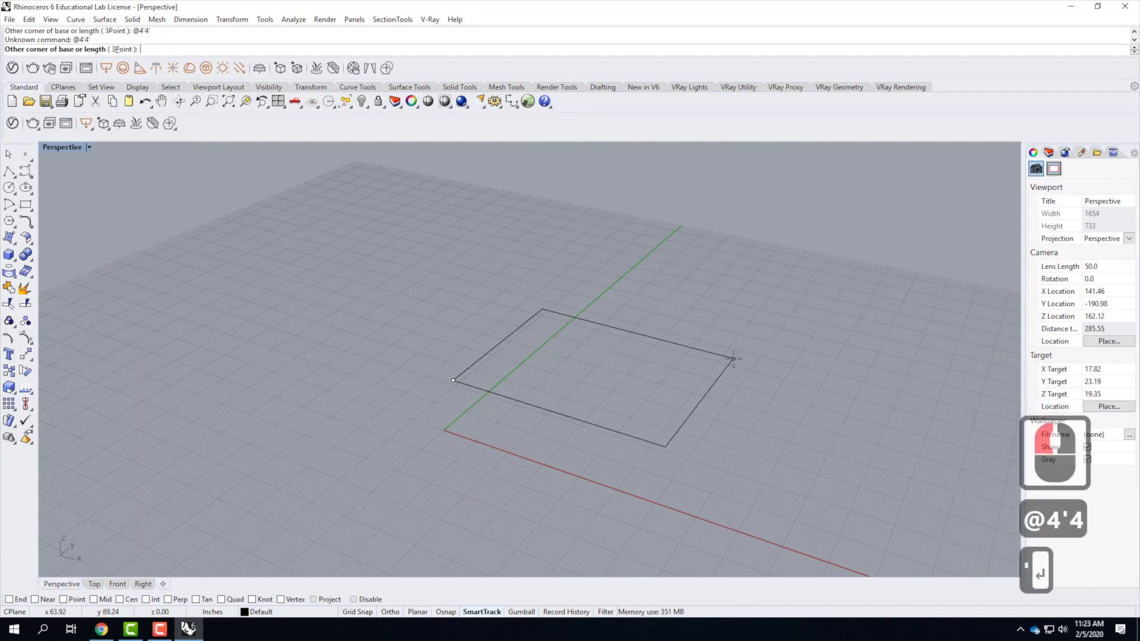
# Finish the box with the opposite base corner at @4',4' and a height of 4'
pyautogui.write("@4'.")
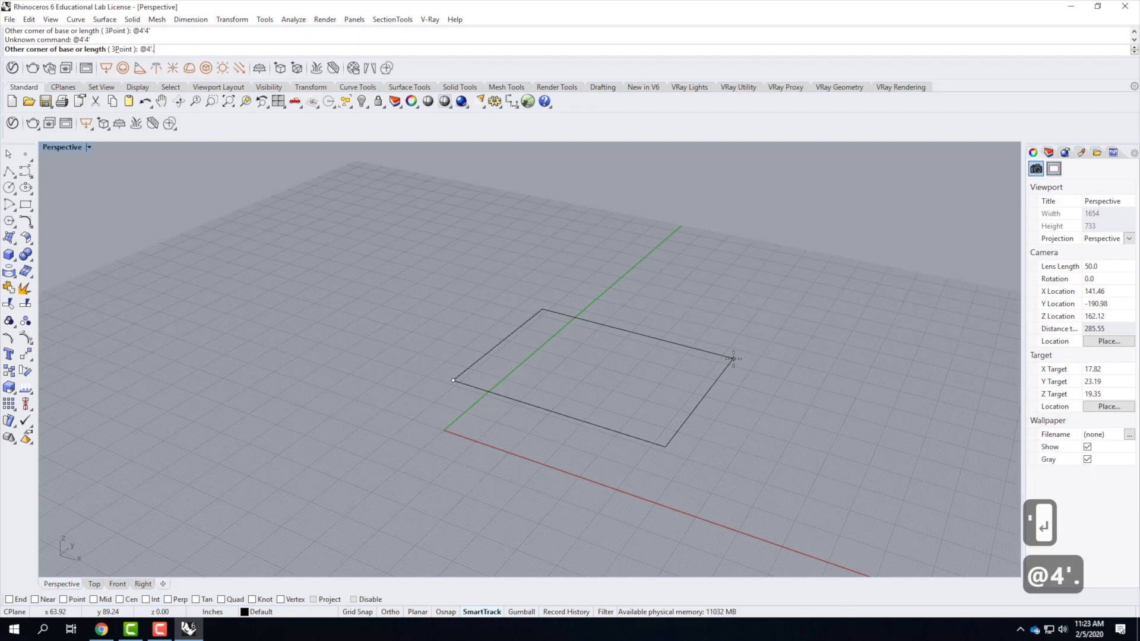
pyautogui.press('BackSpace')
pyautogui.write(",4'")
pyautogui.press('Return')
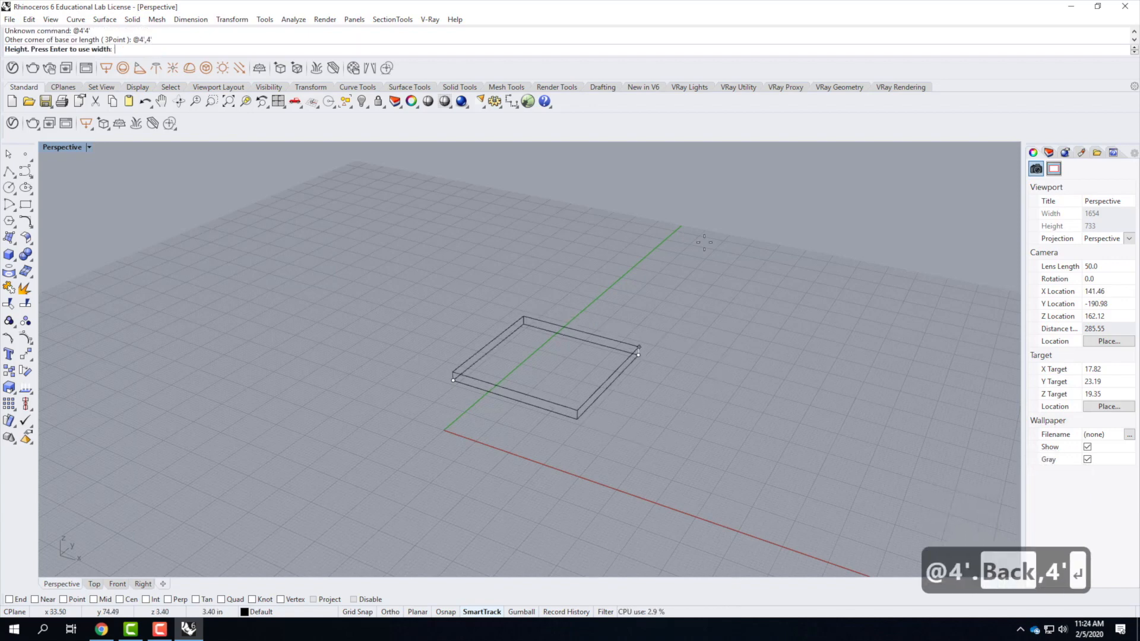
pyautogui.write("4'")
pyautogui.press('Return')
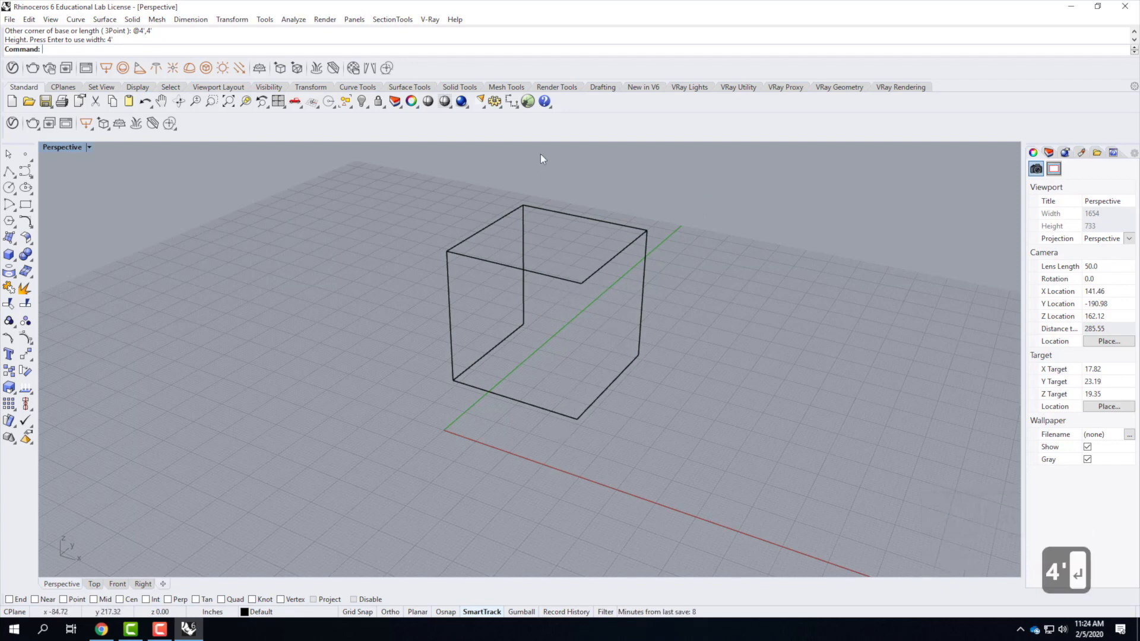
# Turn off GPU Tessellation in Rhino's OpenGL view options and apply the change
pyautogui.click(265, 20)
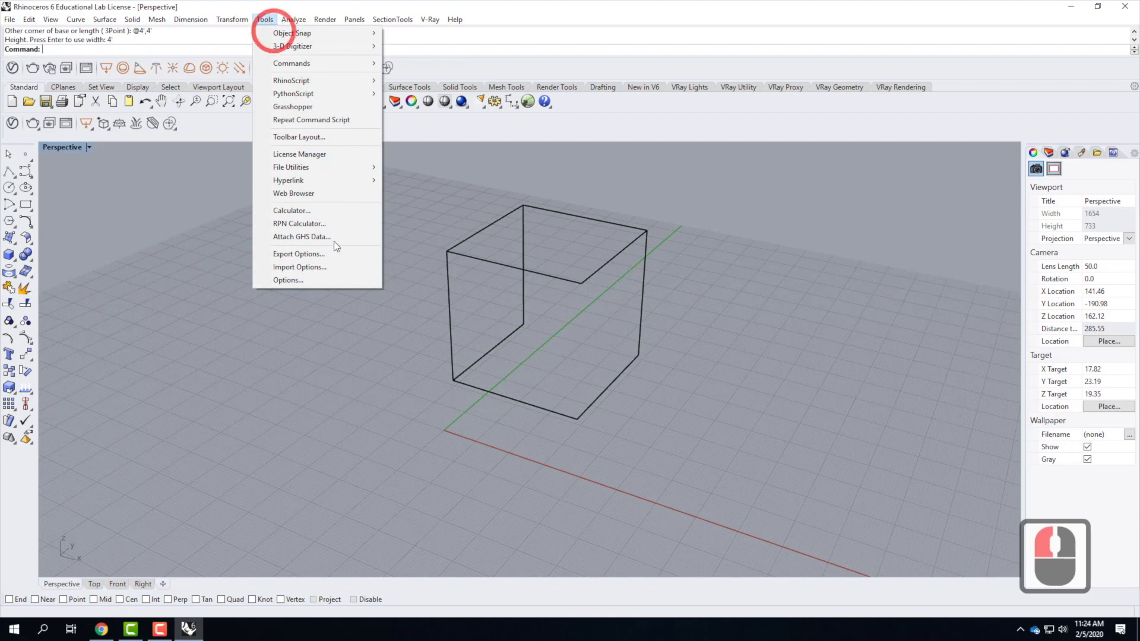
pyautogui.click(319, 280)
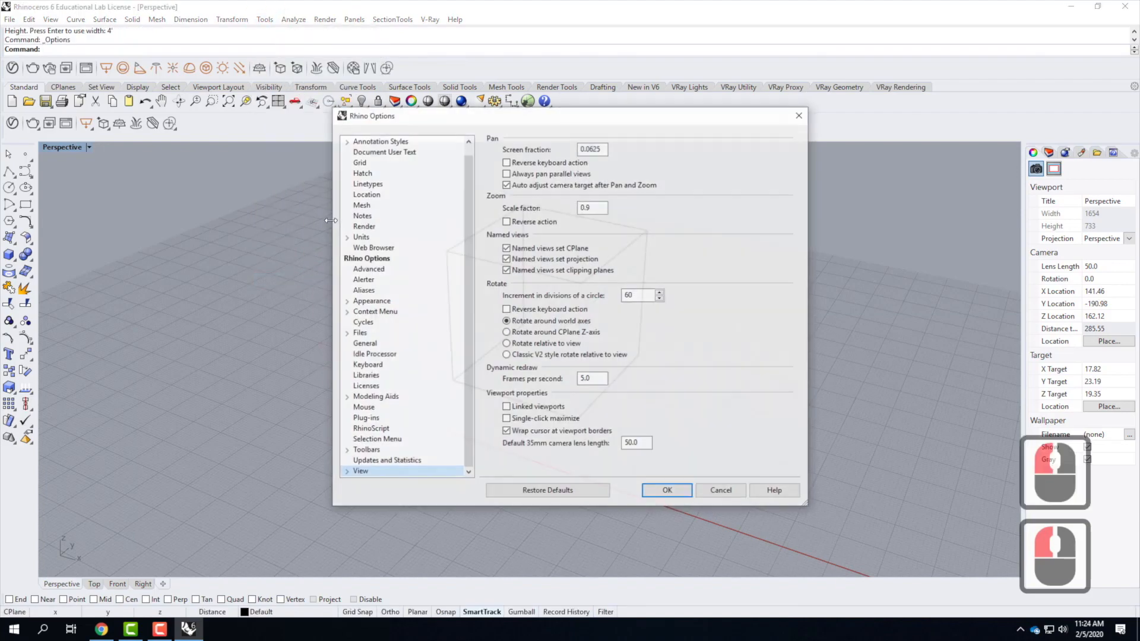
pyautogui.click(343, 472)
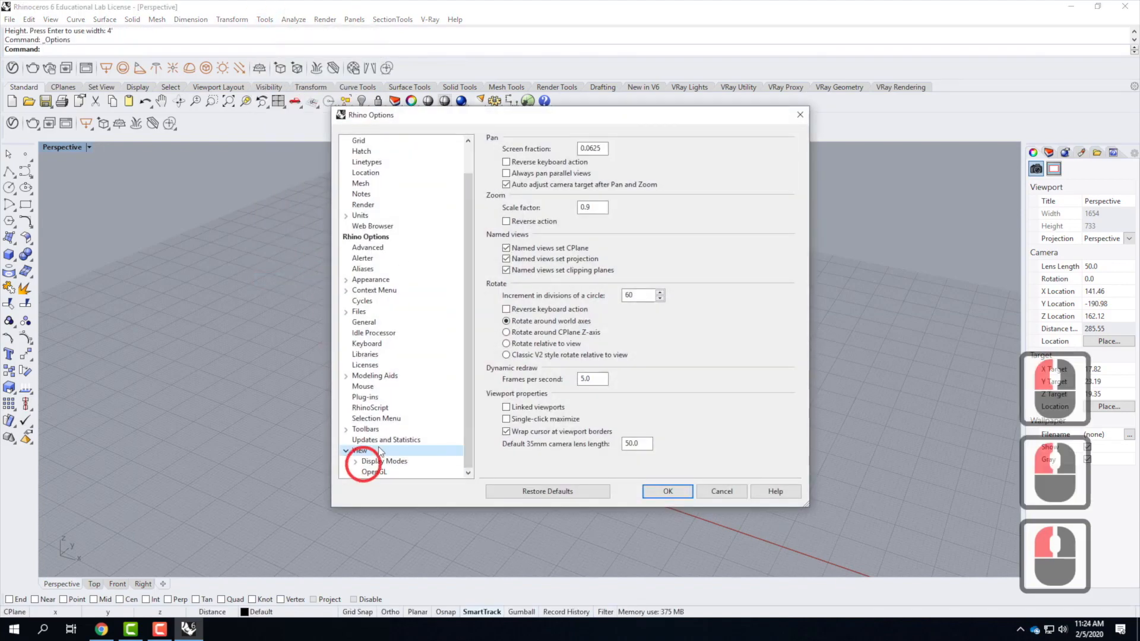
pyautogui.doubleClick(374, 472)
pyautogui.click(524, 183)
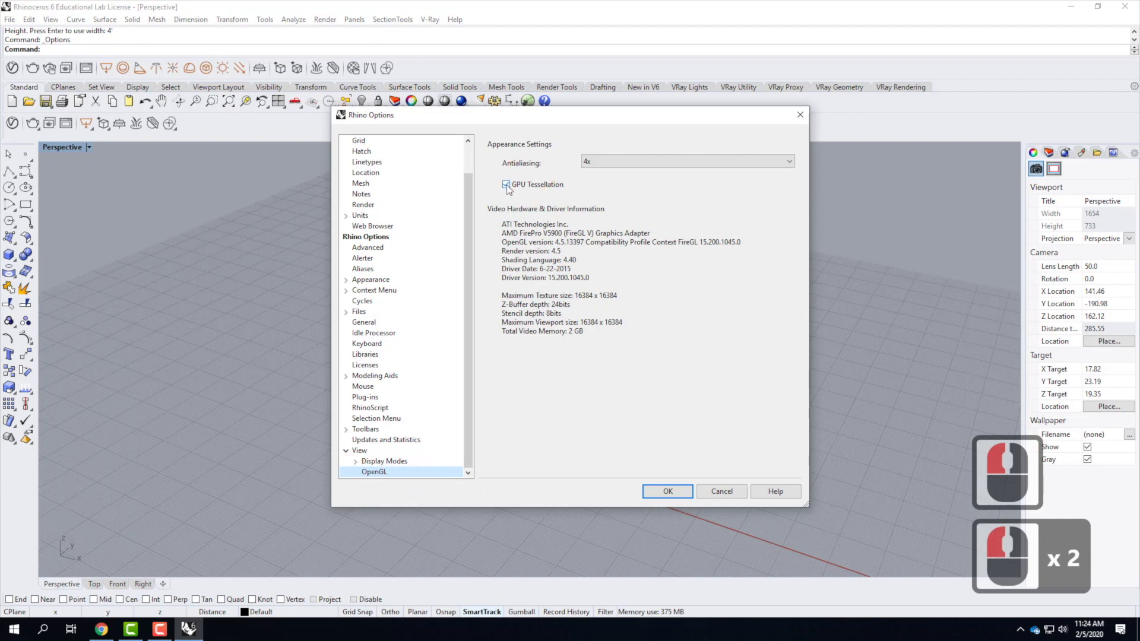
pyautogui.click(668, 491)
pyautogui.click(667, 491)
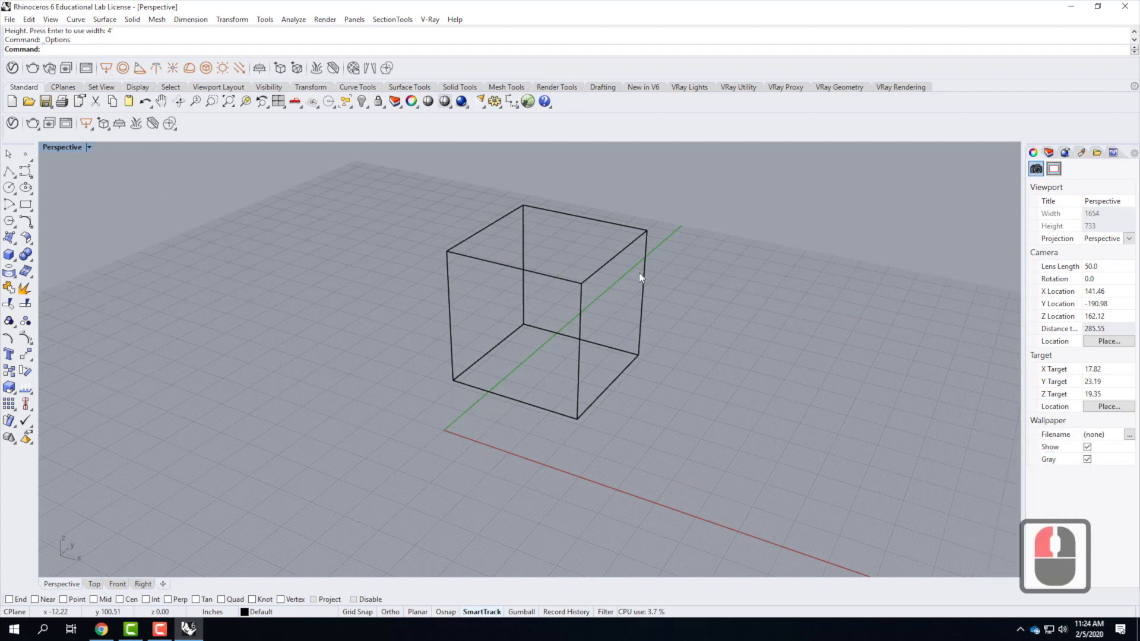
# Set the Perspective viewport's display mode to Shaded
pyautogui.click(88, 147)
pyautogui.moveTo(130, 442)
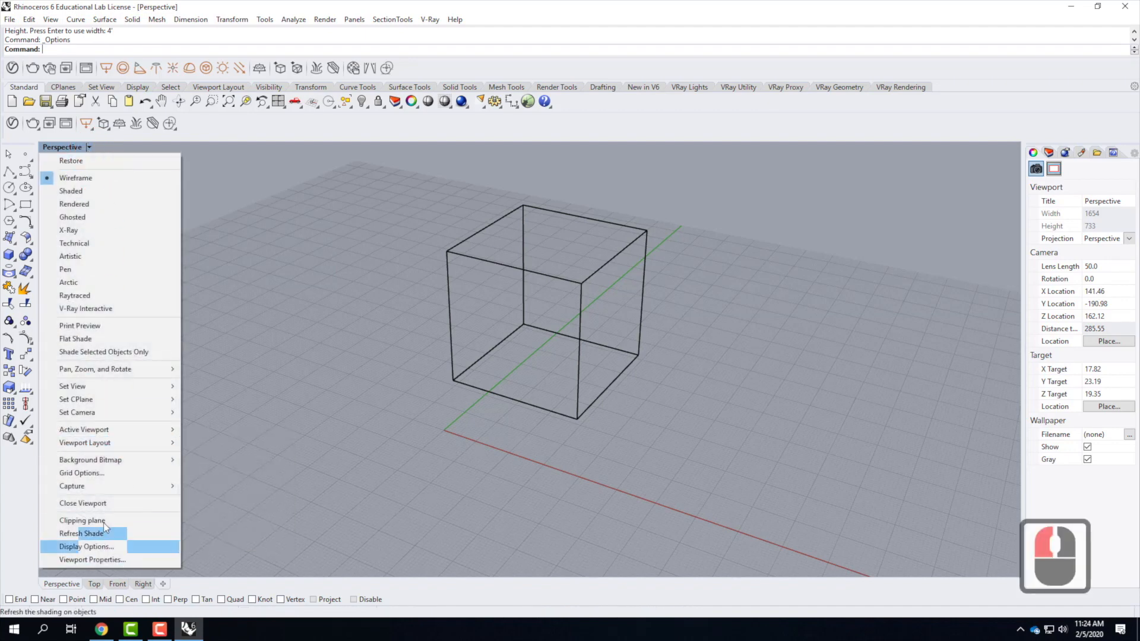
pyautogui.click(136, 191)
pyautogui.click(577, 388)
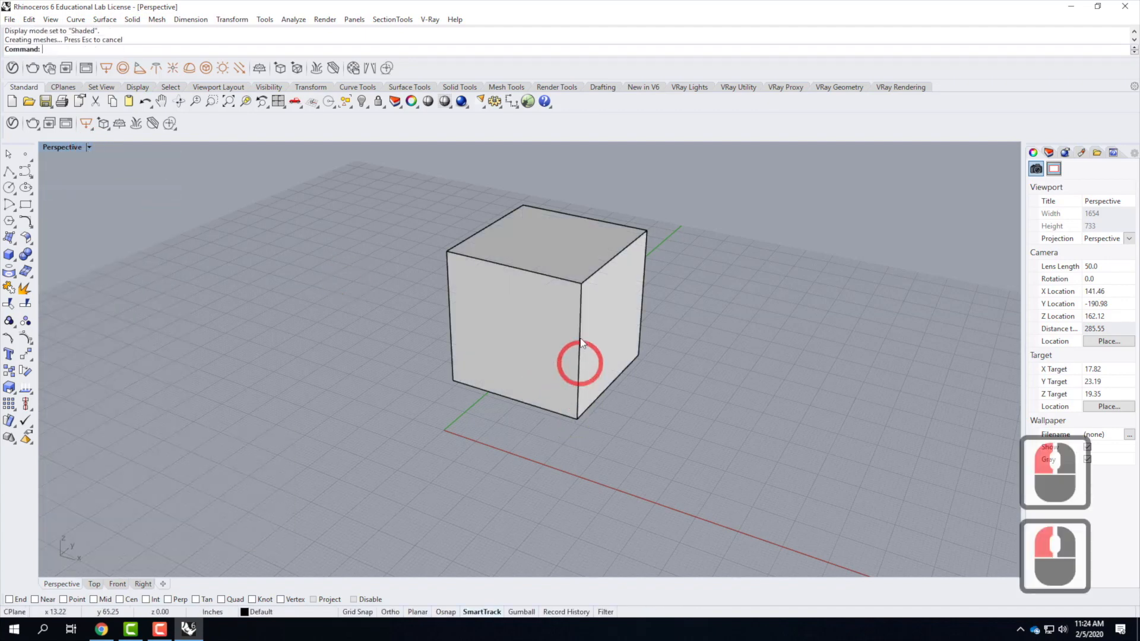
# Model a solid vertical cylinder of about 43 in radius behind the cube, standing taller than the cube
pyautogui.scroll(-3, 445, 322)
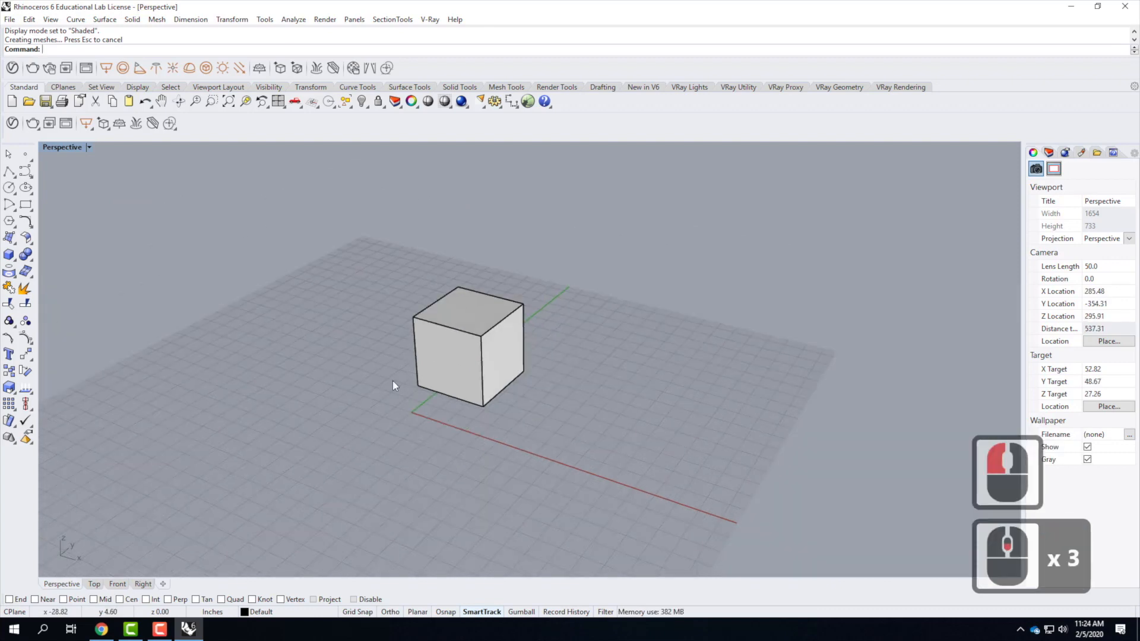
pyautogui.scroll(4, 524, 292)
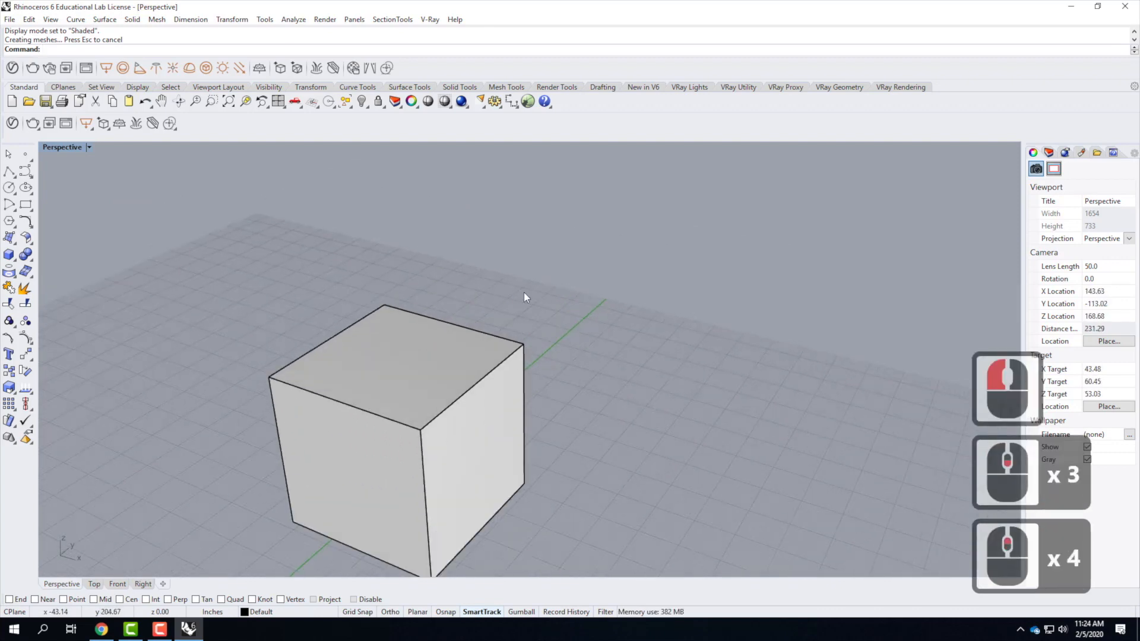
pyautogui.click(15, 261)
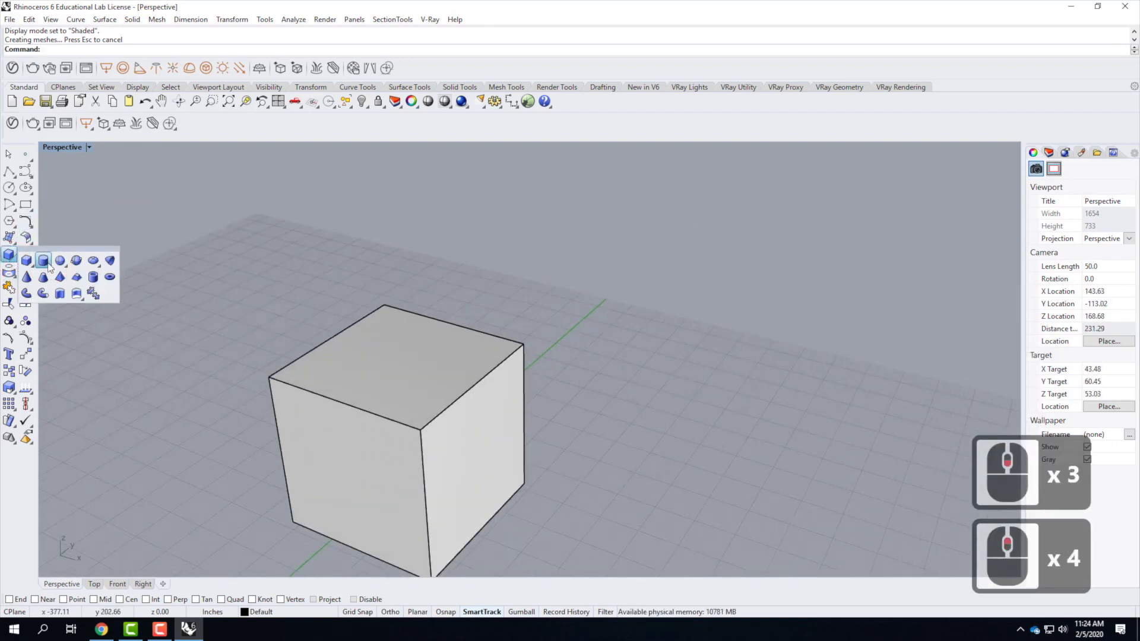
pyautogui.click(44, 261)
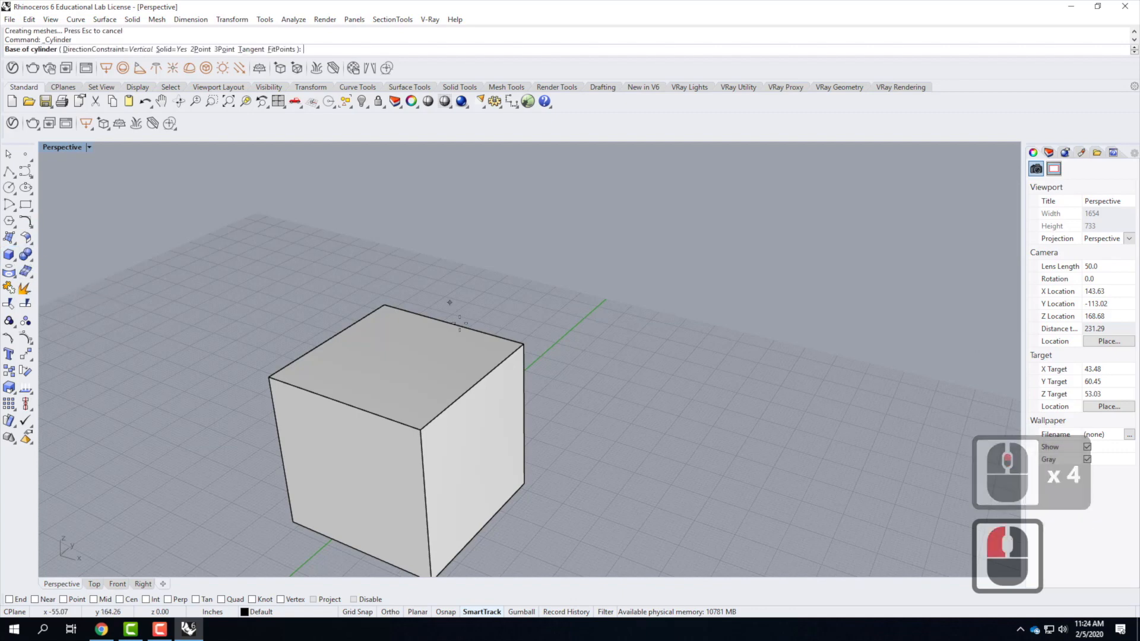
pyautogui.click(599, 411)
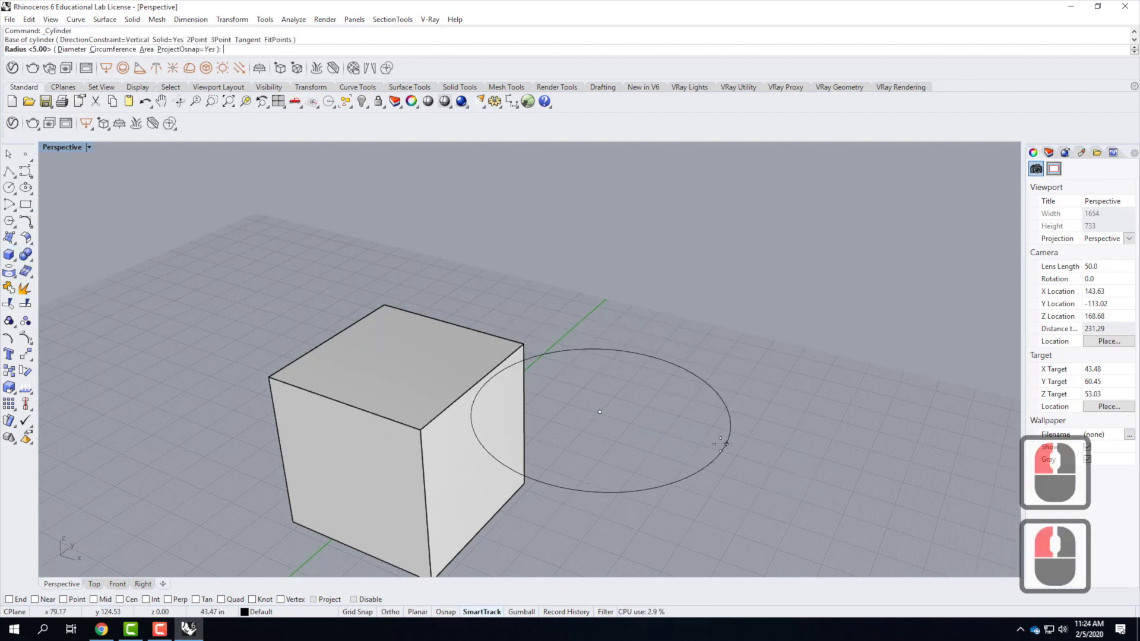
pyautogui.click(713, 440)
pyautogui.click(645, 238)
pyautogui.click(607, 407)
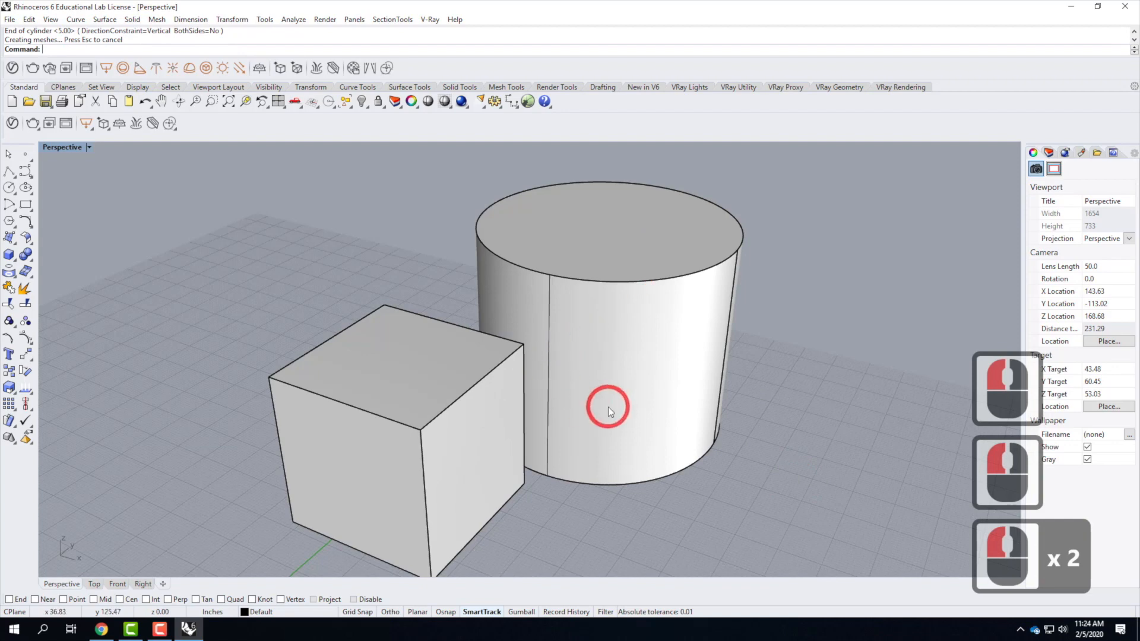
# Model a sphere centred on the ground plane in front of the cylinder, beside the cube
pyautogui.click(9, 254)
pyautogui.click(62, 261)
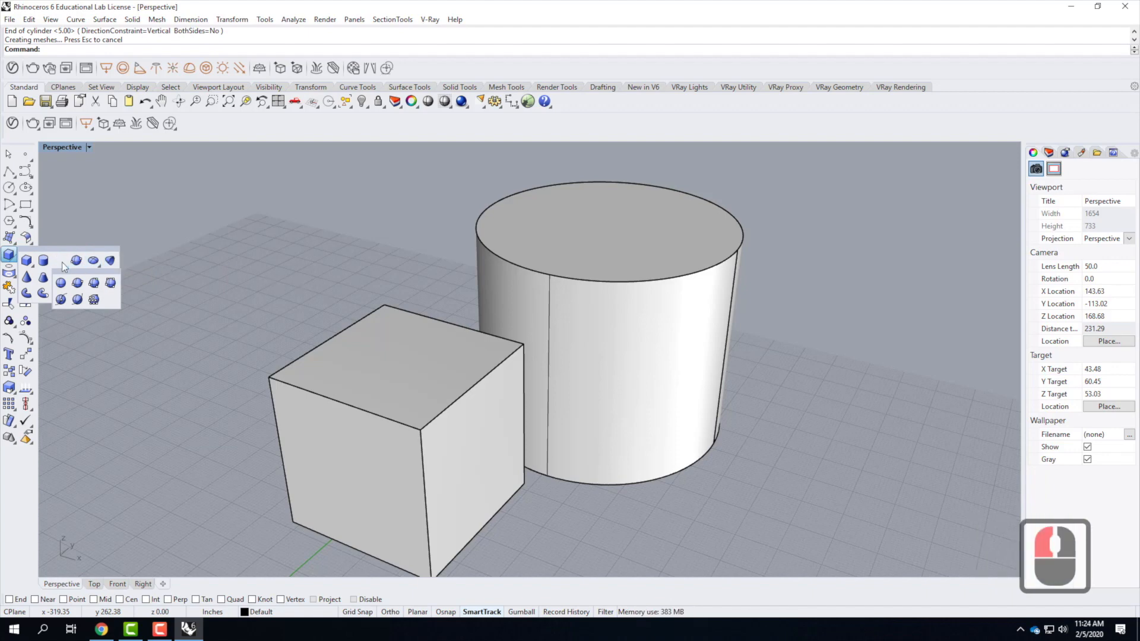
pyautogui.click(60, 262)
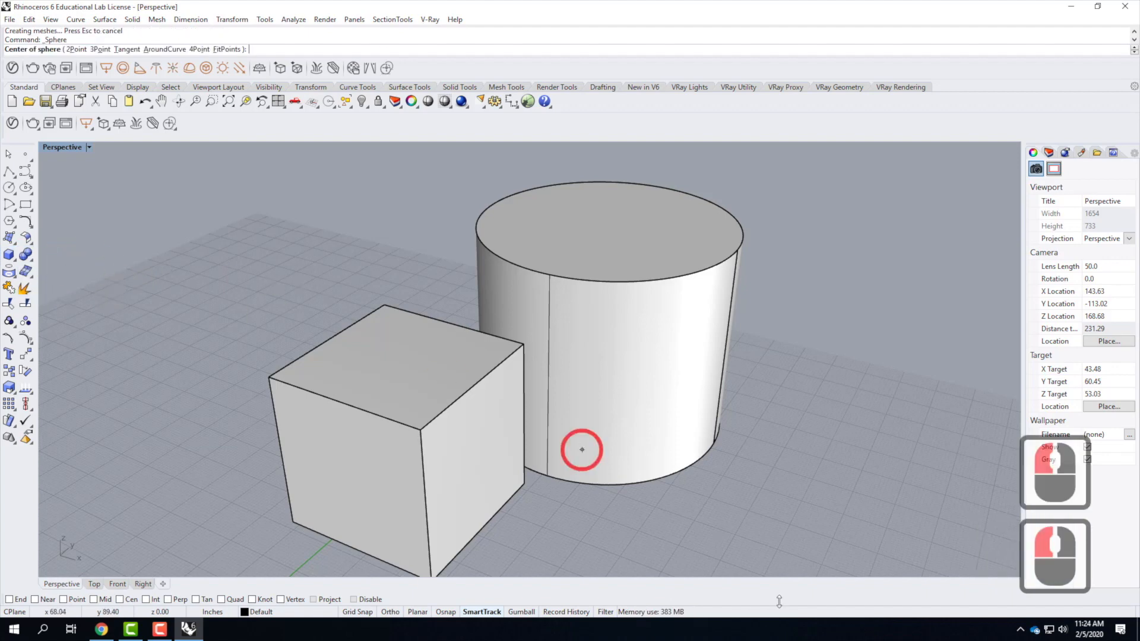
pyautogui.click(603, 554)
pyautogui.click(729, 537)
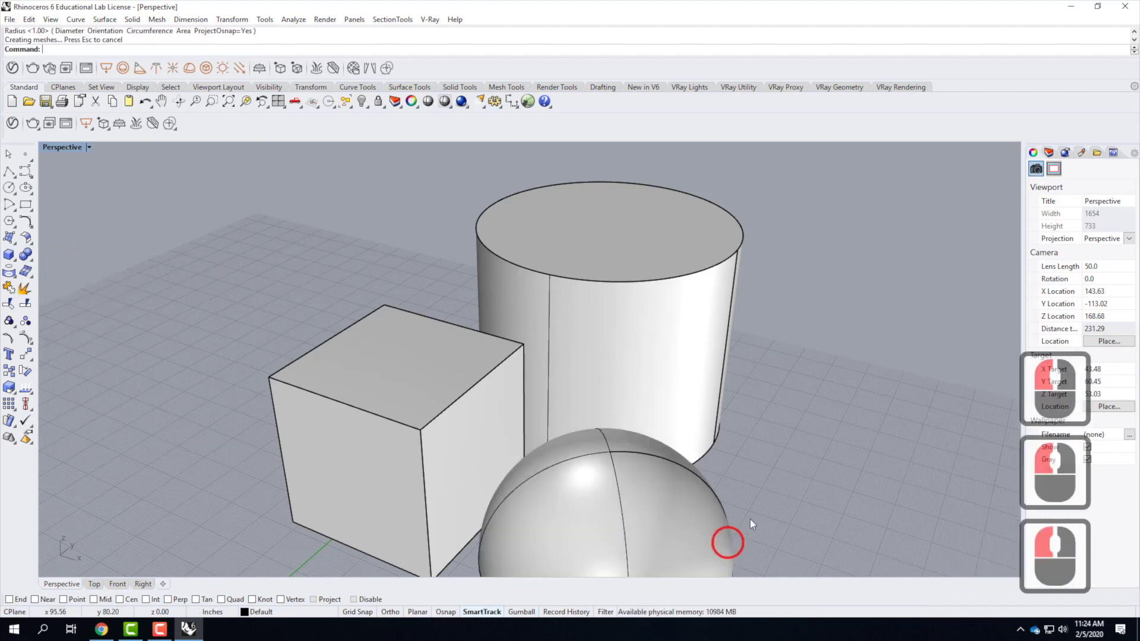
# Try to move the sphere across the ground plane using Move with Vertical set to No
pyautogui.scroll(-4, 685, 447)
pyautogui.moveTo(780, 521); pyautogui.dragTo(781, 546, button='right')
pyautogui.click(629, 451)
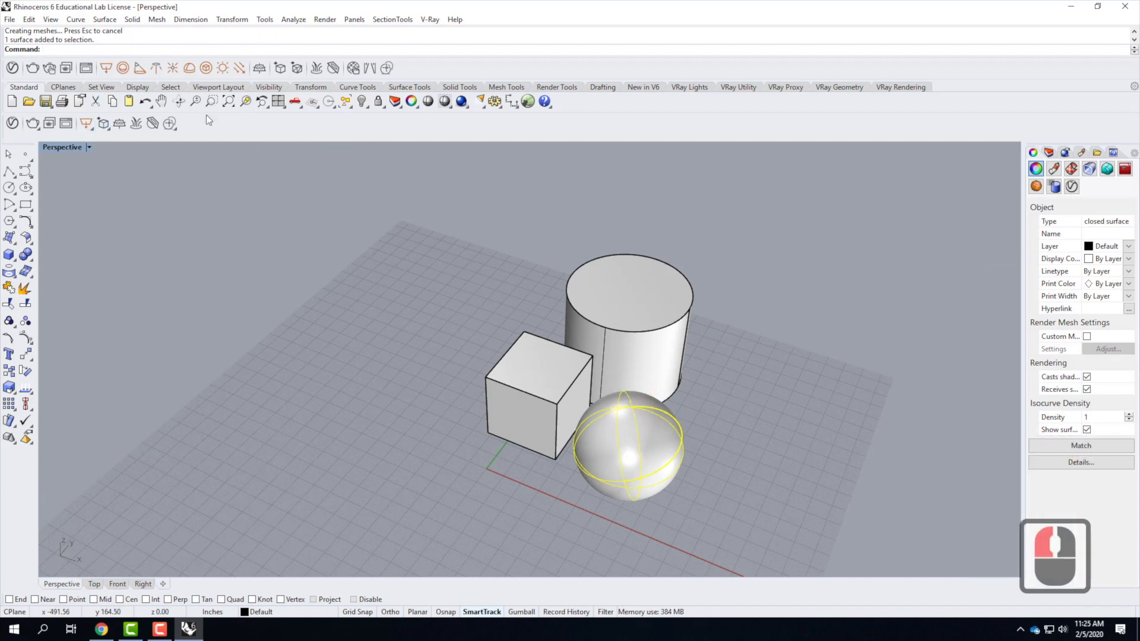
pyautogui.click(236, 20)
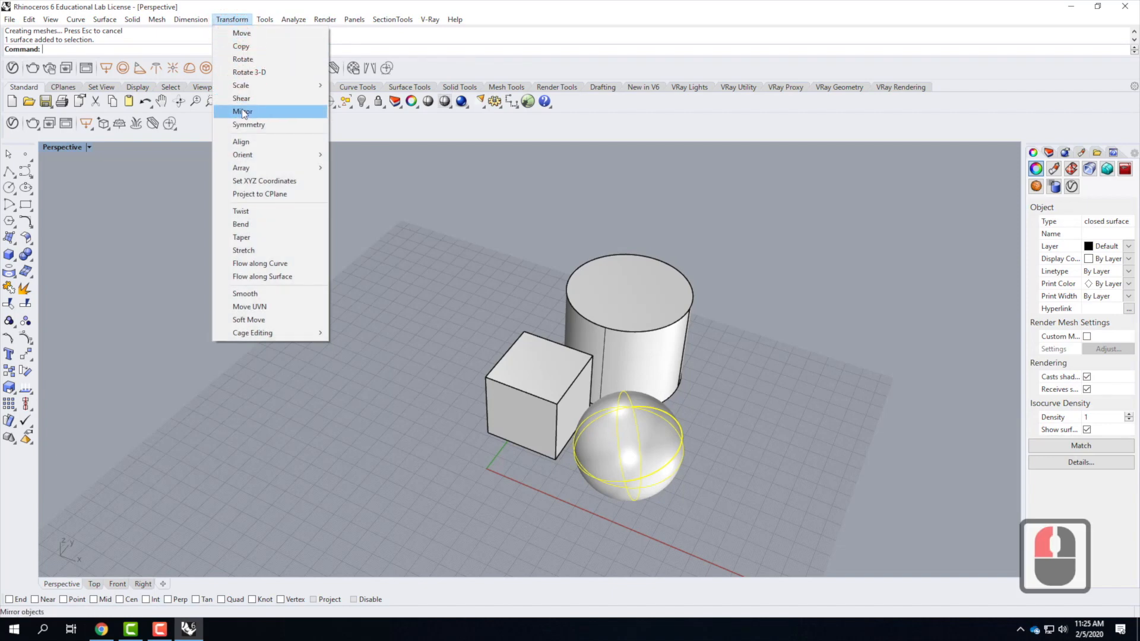
pyautogui.click(255, 34)
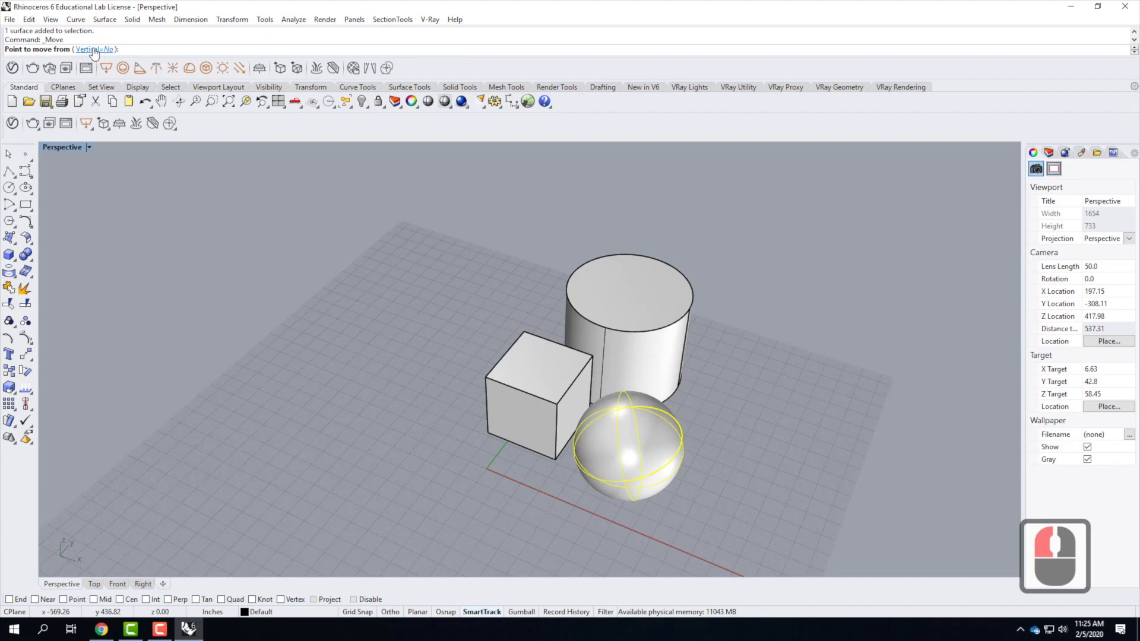
pyautogui.click(640, 442)
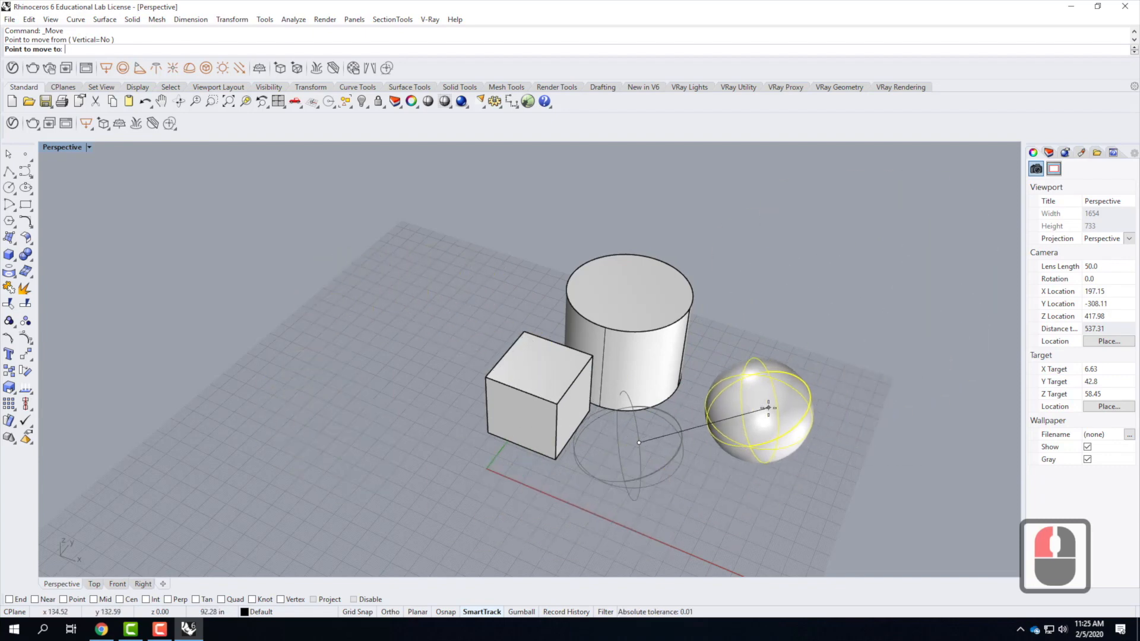
pyautogui.press('Escape')
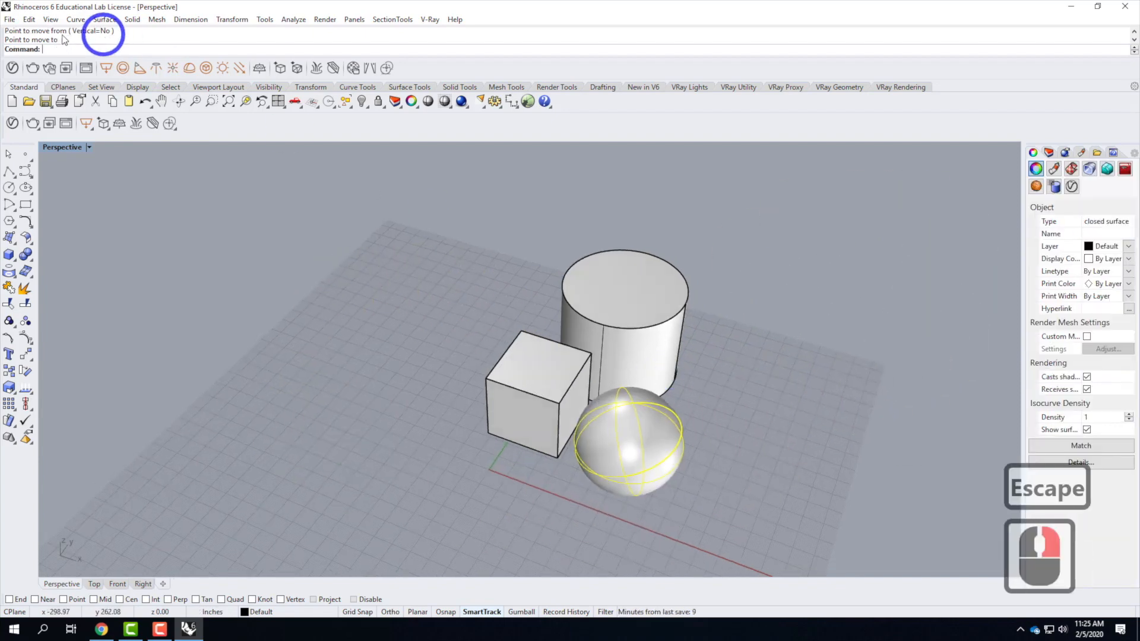
# Try to raise the sphere using Move with the Vertical option set to Yes
pyautogui.rightClick(205, 247)
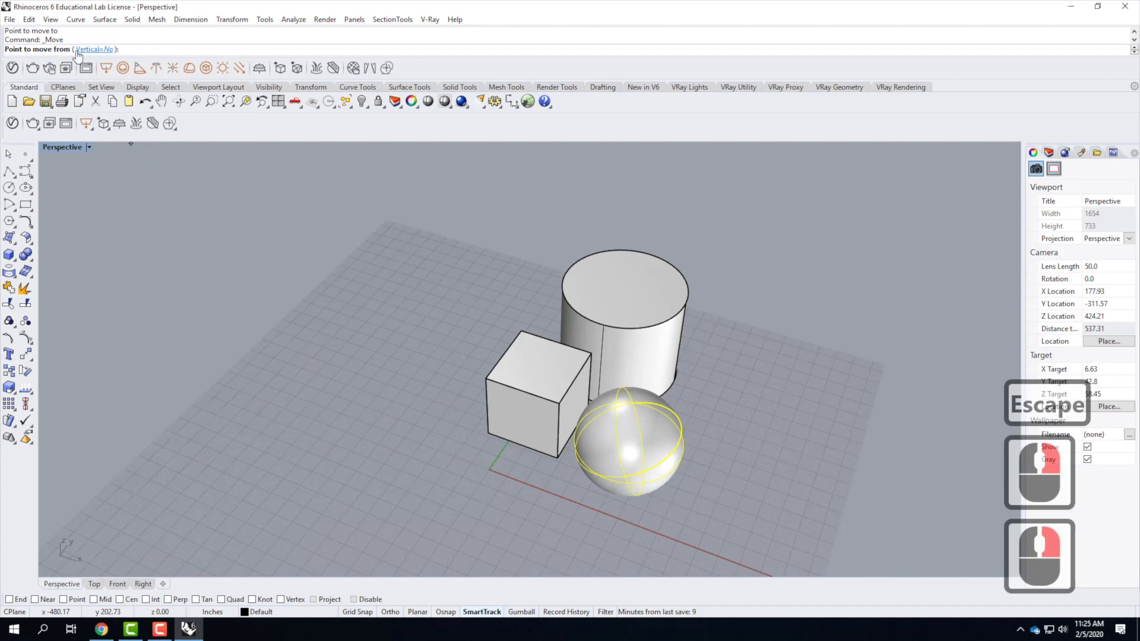
pyautogui.click(91, 50)
pyautogui.click(716, 501)
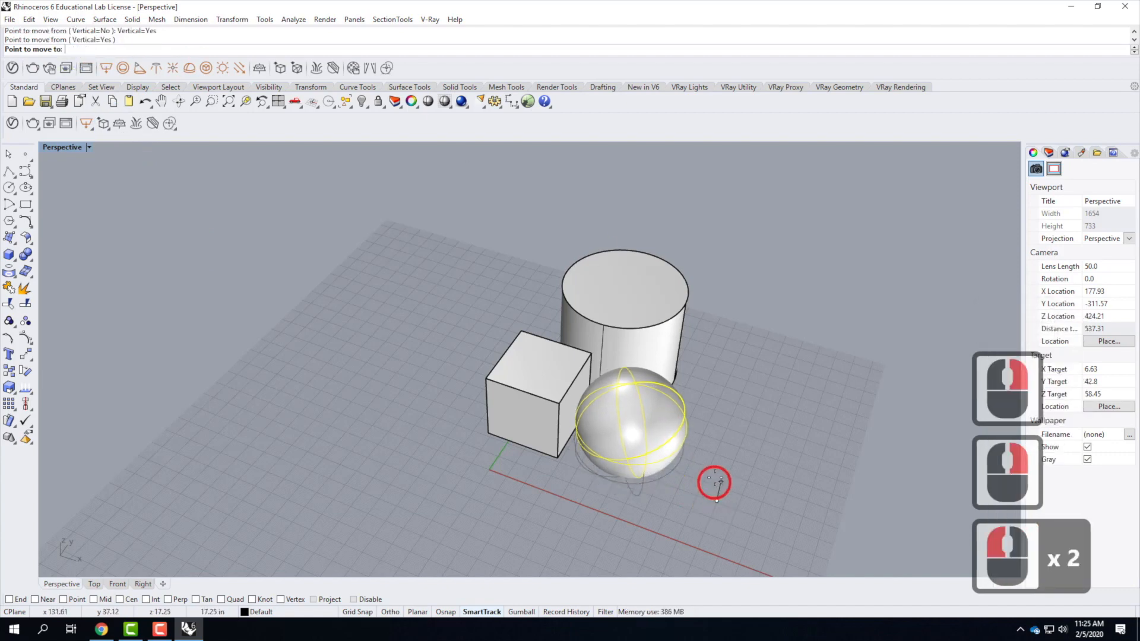
pyautogui.press('Escape')
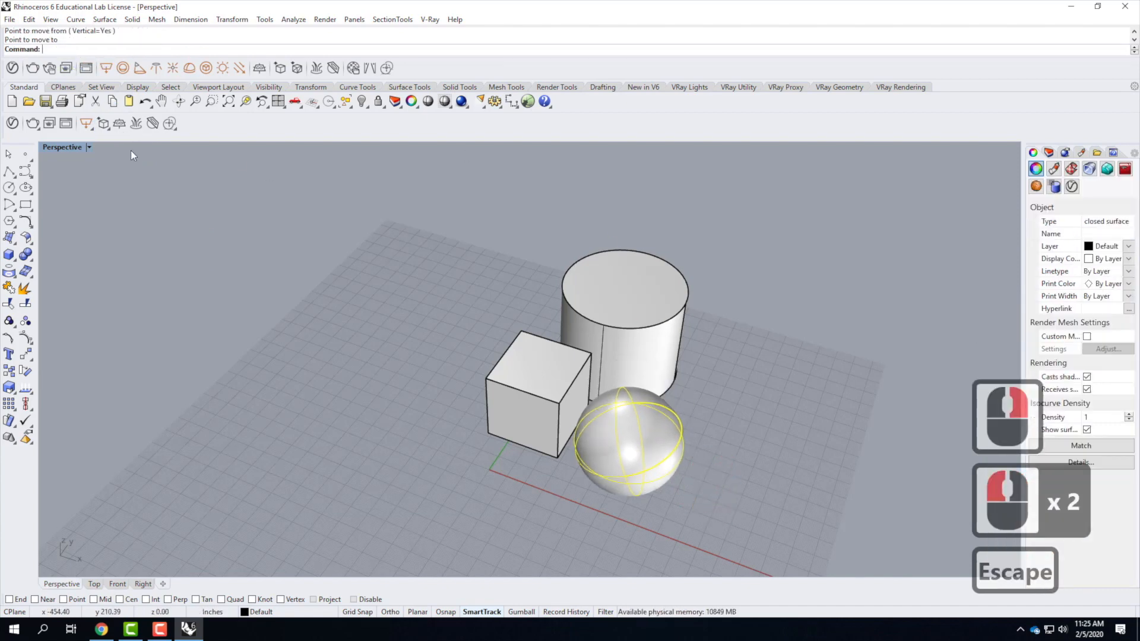
# Restore the four-viewport layout and raise the sphere in the Front view until it rests on the ground line
pyautogui.doubleClick(54, 149)
pyautogui.scroll(-11, 273, 472)
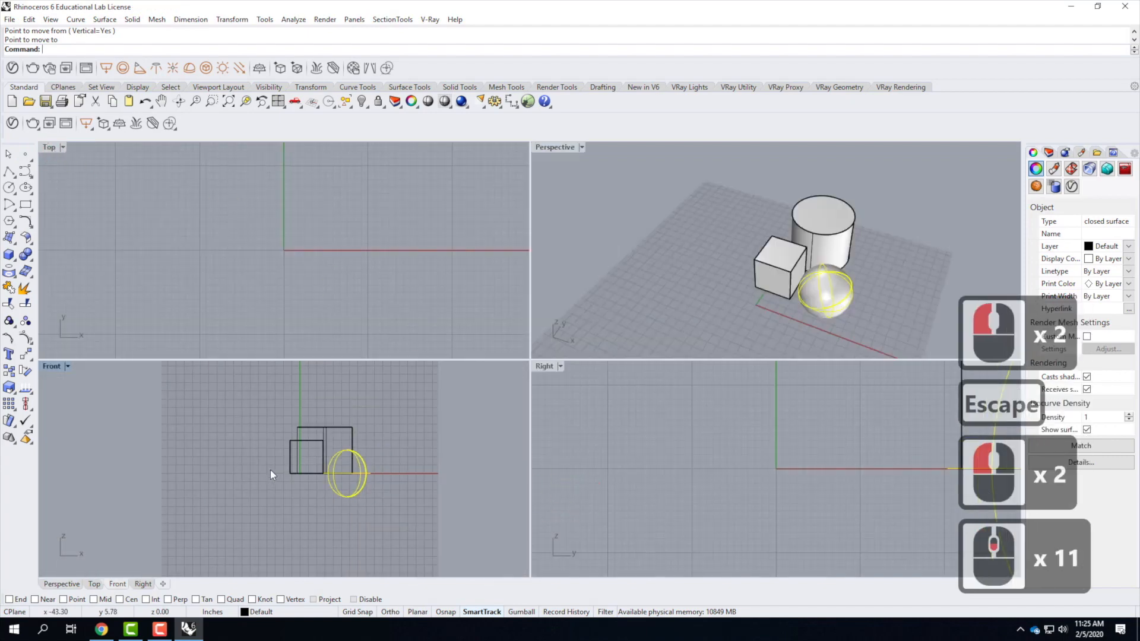
pyautogui.scroll(5, 362, 468)
pyautogui.moveTo(368, 459); pyautogui.dragTo(369, 392)
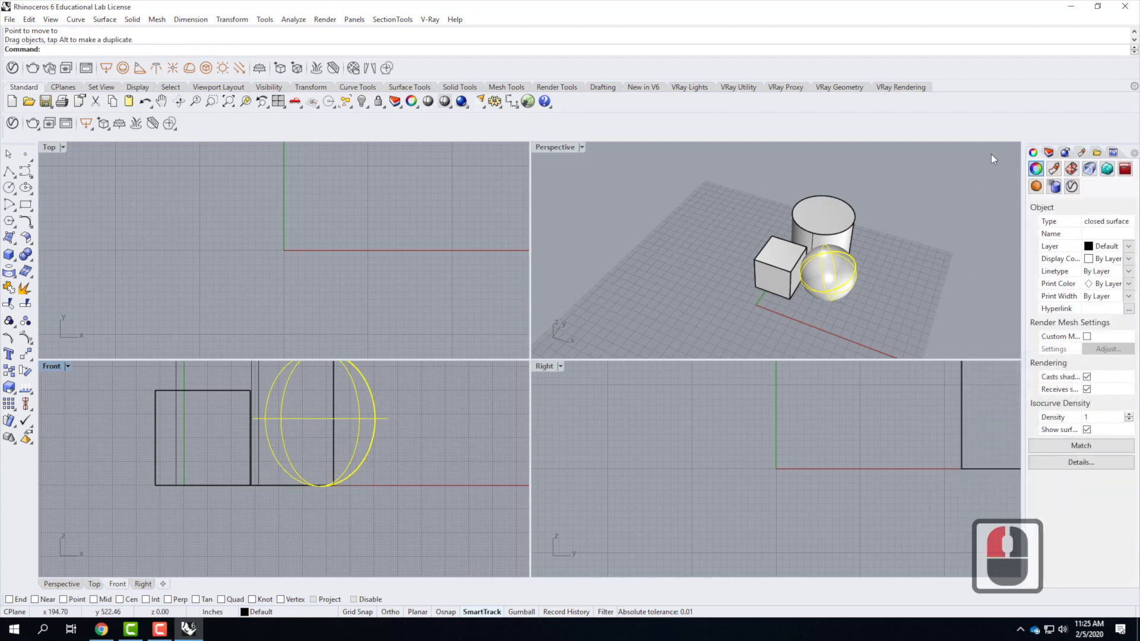
# Maximize the Perspective view and move the sphere away from the cube, leaving a gap between the two
pyautogui.doubleClick(549, 145)
pyautogui.click(667, 370)
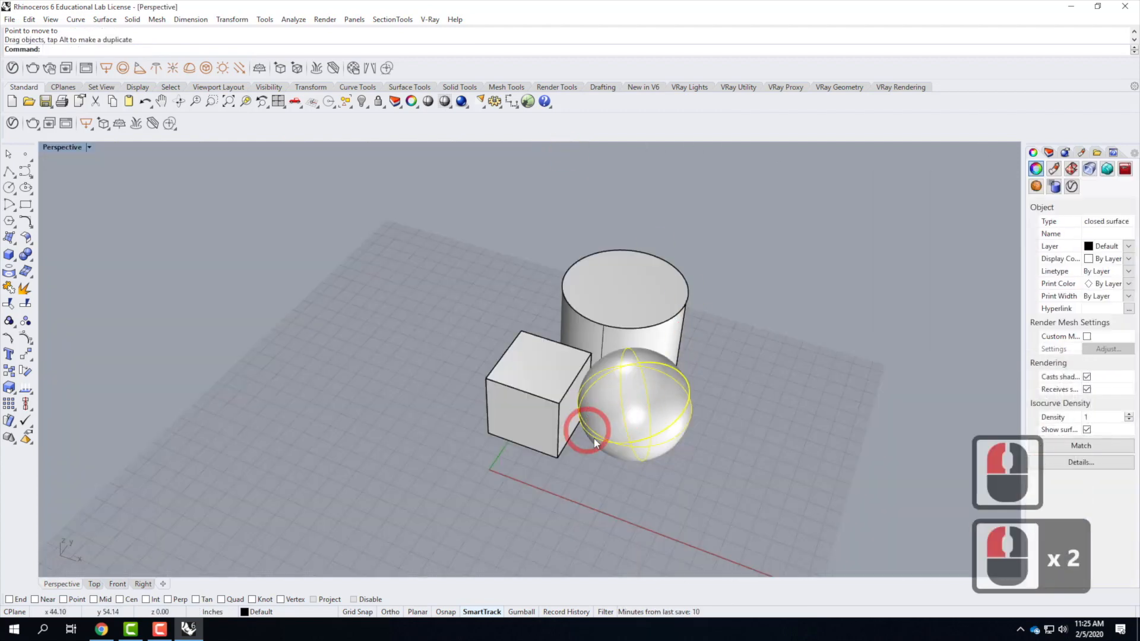
pyautogui.scroll(2, 596, 440)
pyautogui.moveTo(637, 398); pyautogui.dragTo(737, 426)
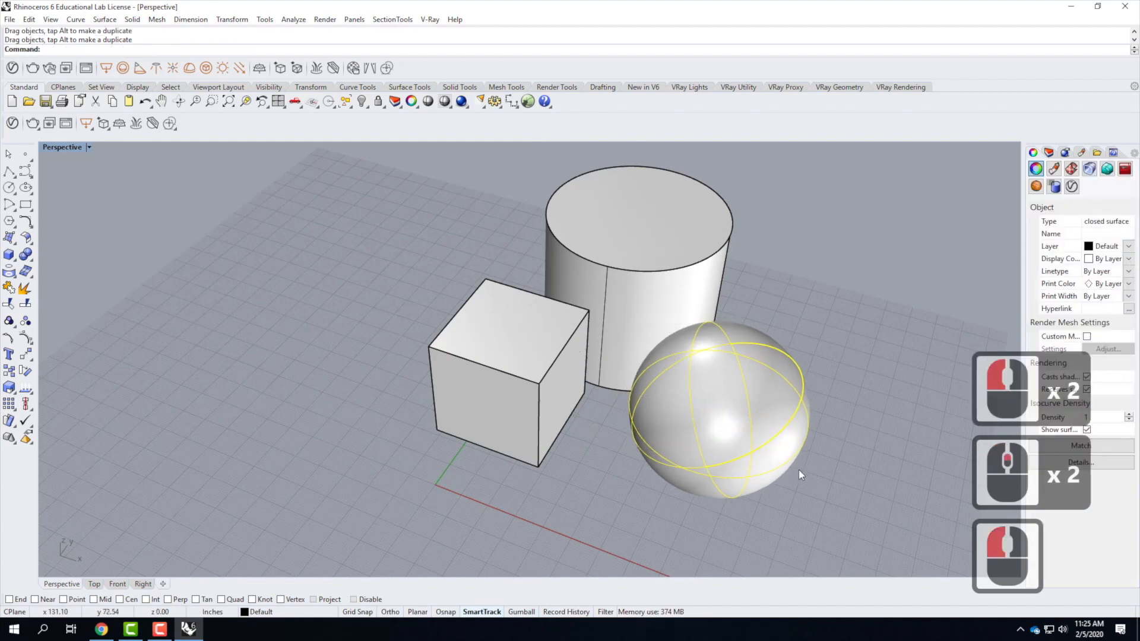
pyautogui.moveTo(799, 469); pyautogui.dragTo(822, 403, button='right')
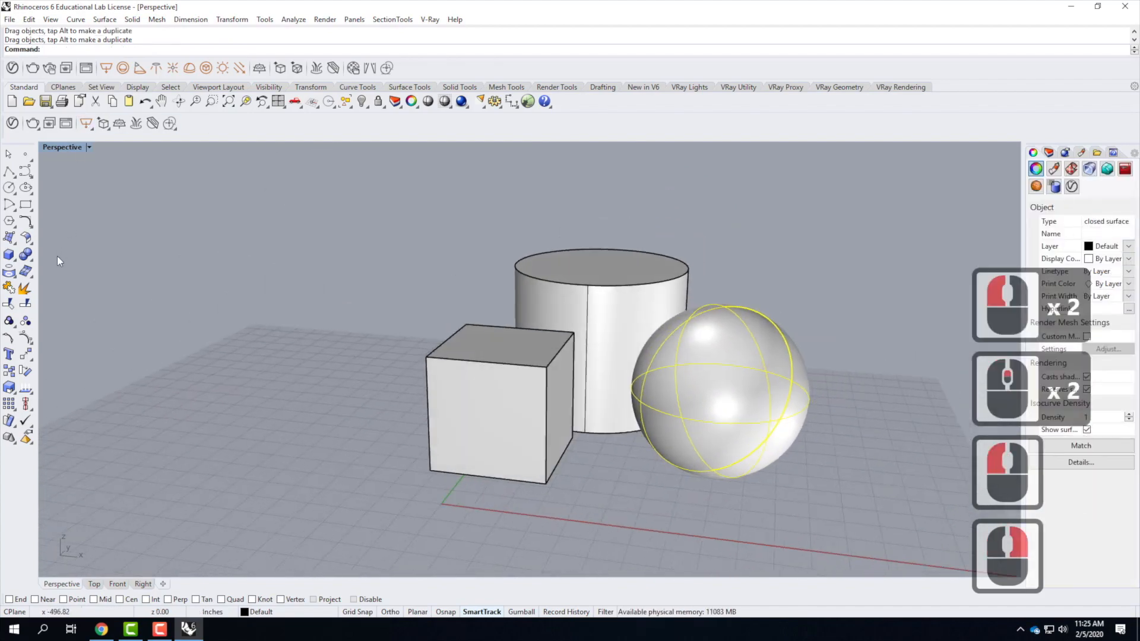
# Model a solid vertical cone on the ground plane behind the cube, beside the cylinder
pyautogui.click(9, 255)
pyautogui.click(11, 259)
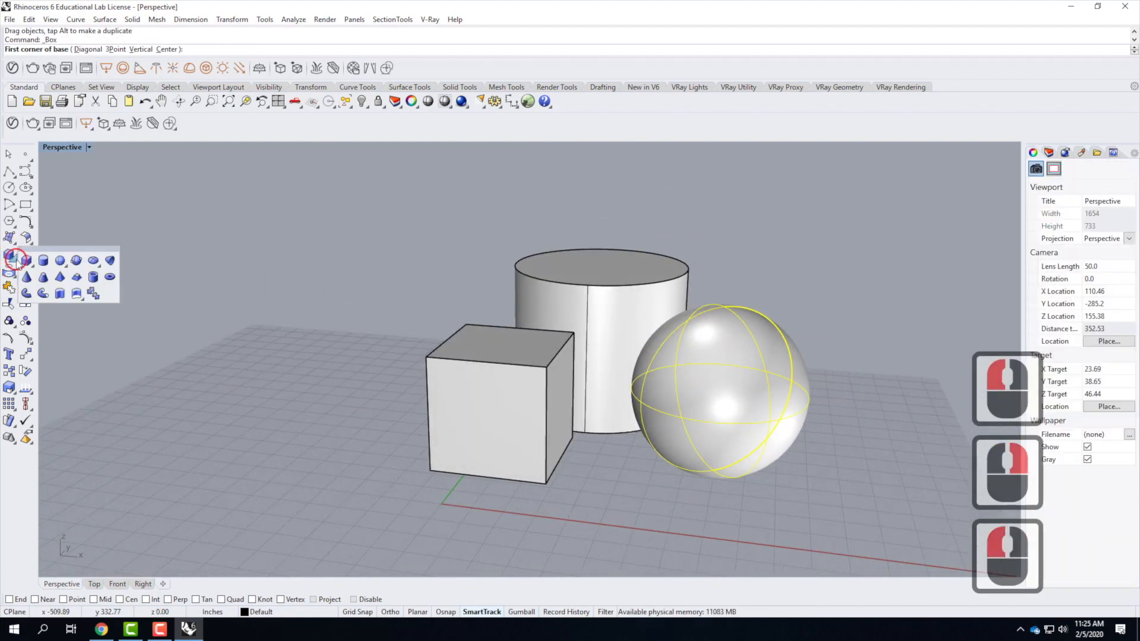
pyautogui.click(27, 277)
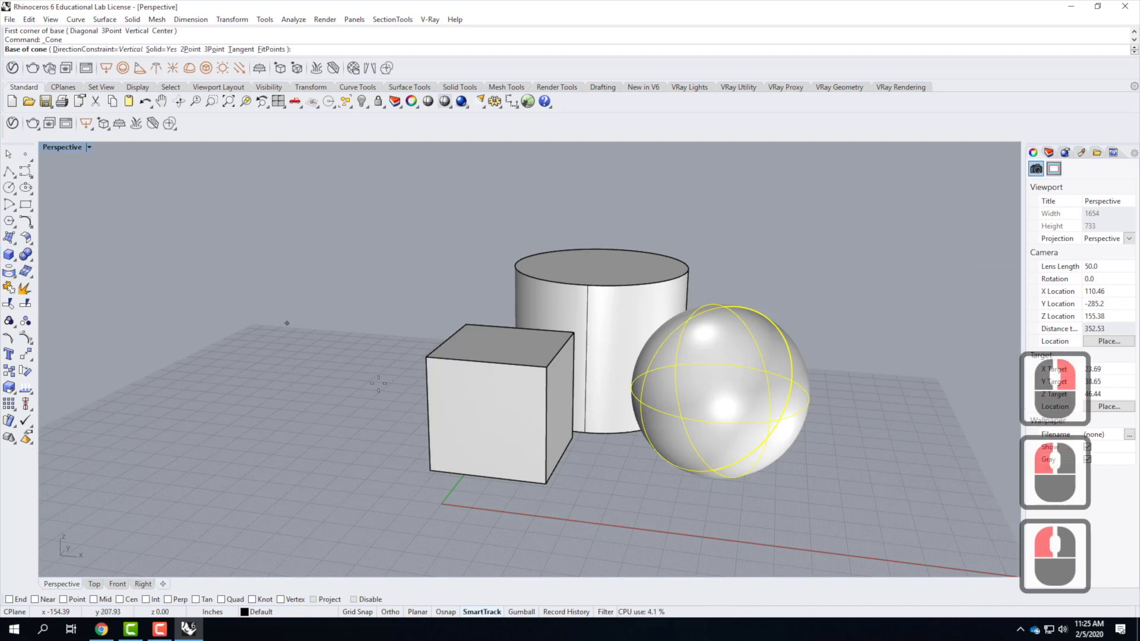
pyautogui.moveTo(422, 392); pyautogui.dragTo(425, 445, button='right')
pyautogui.click(398, 301)
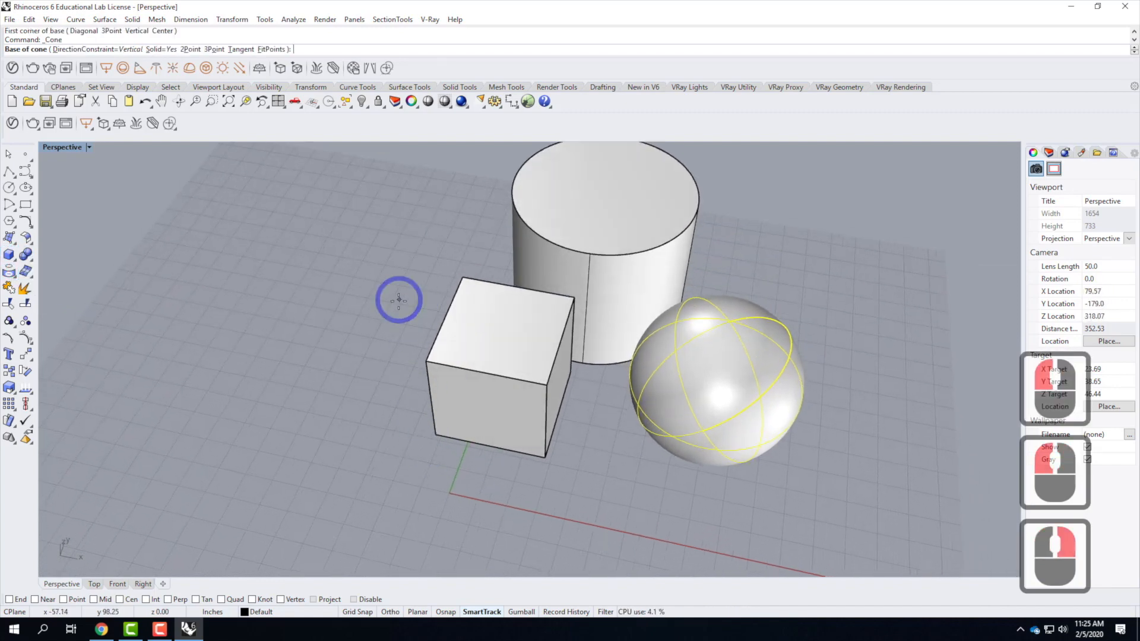
pyautogui.click(501, 301)
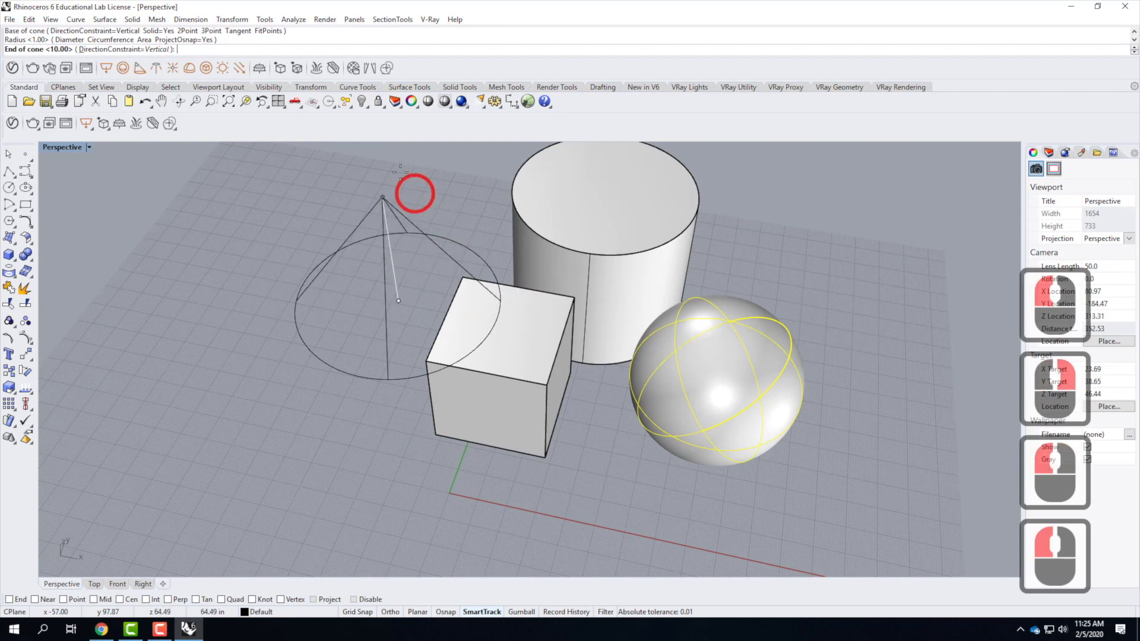
pyautogui.click(378, 167)
pyautogui.scroll(-2, 570, 399)
pyautogui.moveTo(581, 407); pyautogui.dragTo(594, 359, button='right')
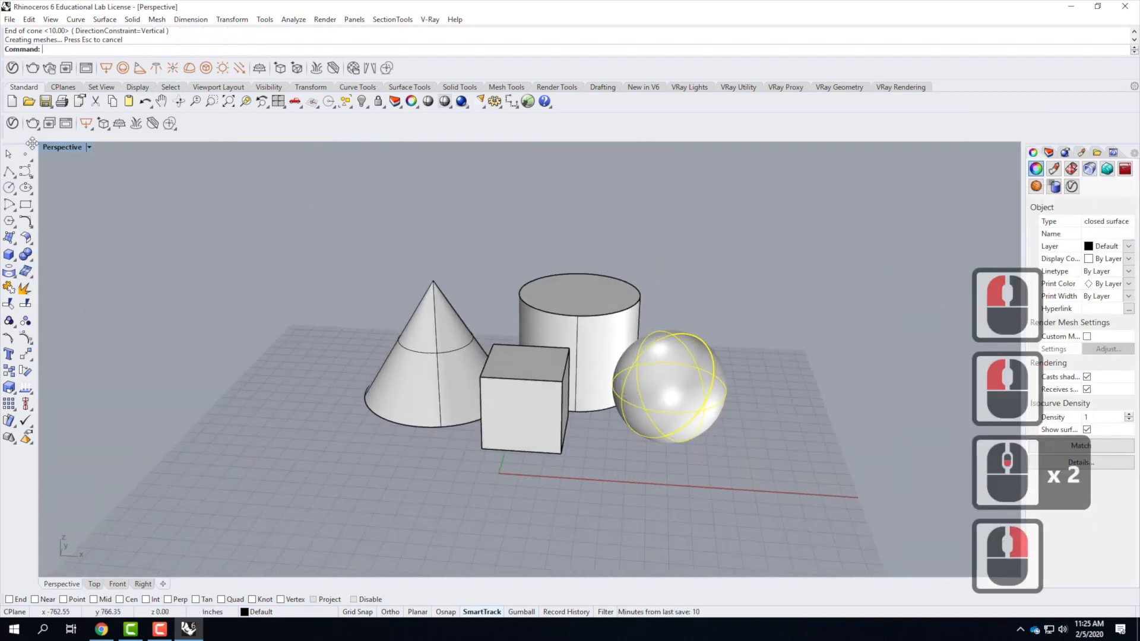
# Model a five-sided inscribed solid pyramid on the ground plane behind the sphere, on the far side of the cylinder from the cone
pyautogui.click(11, 258)
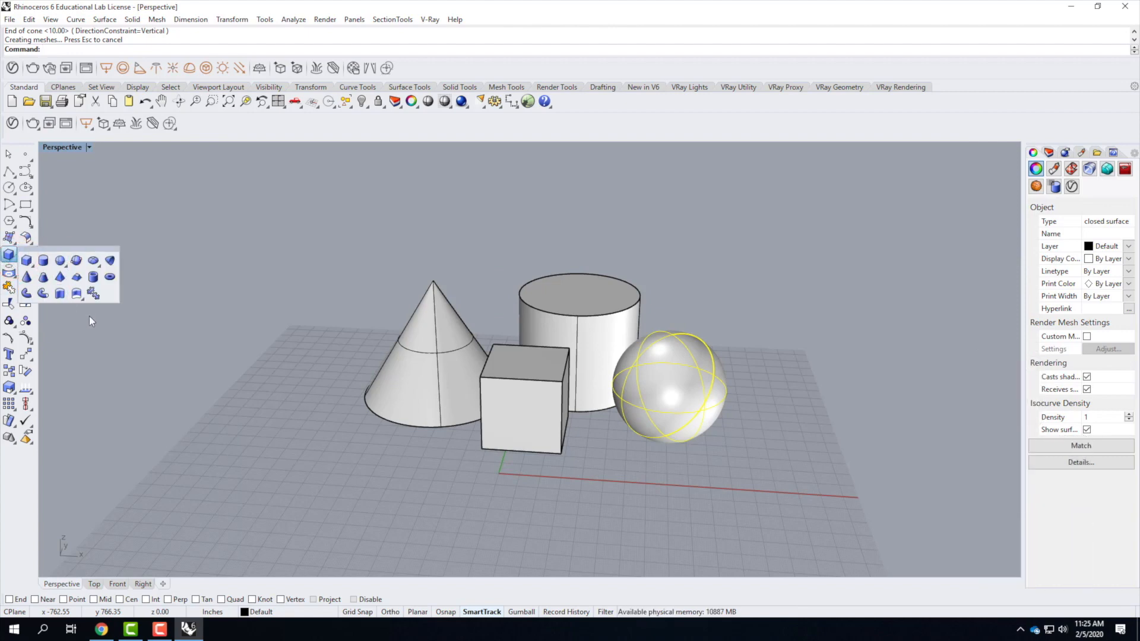
pyautogui.click(59, 276)
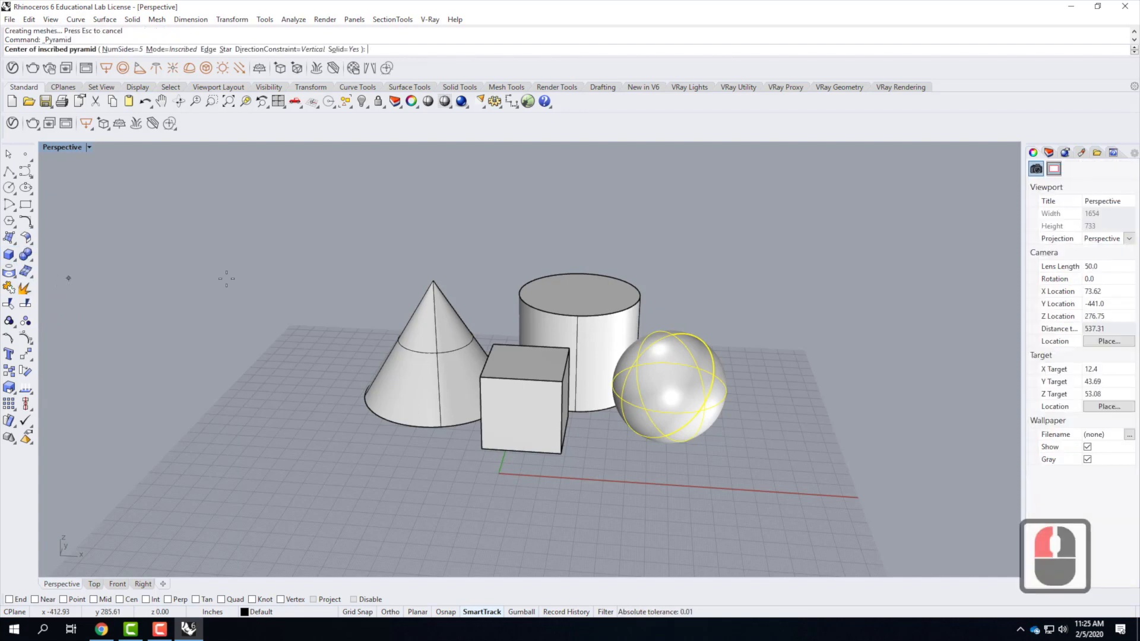
pyautogui.scroll(-3, 712, 316)
pyautogui.scroll(5, 704, 315)
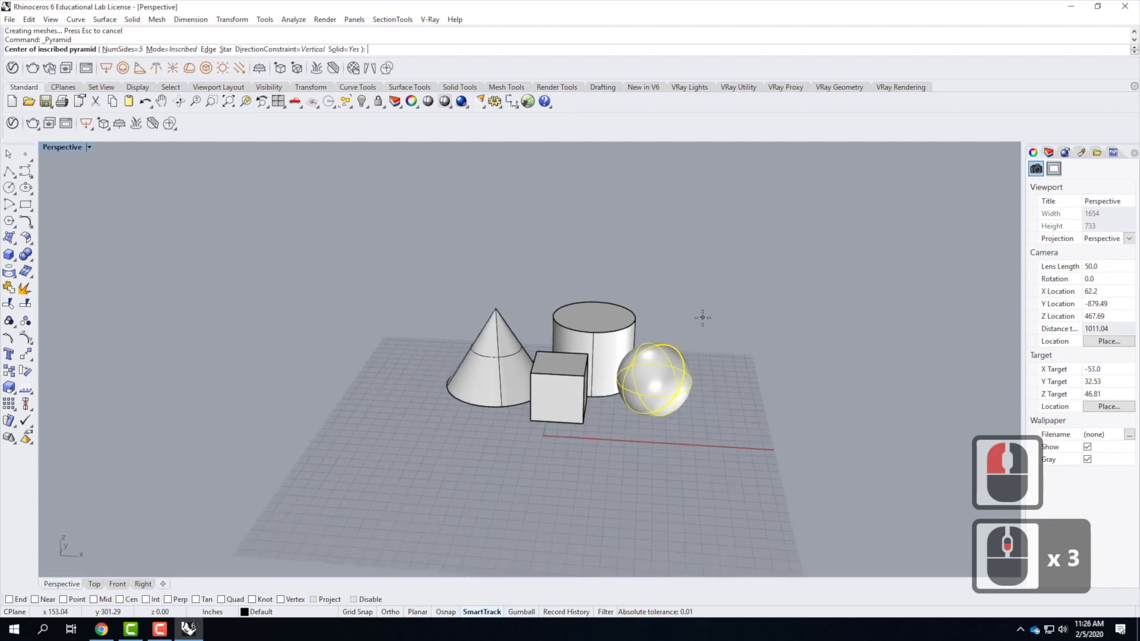
pyautogui.click(649, 382)
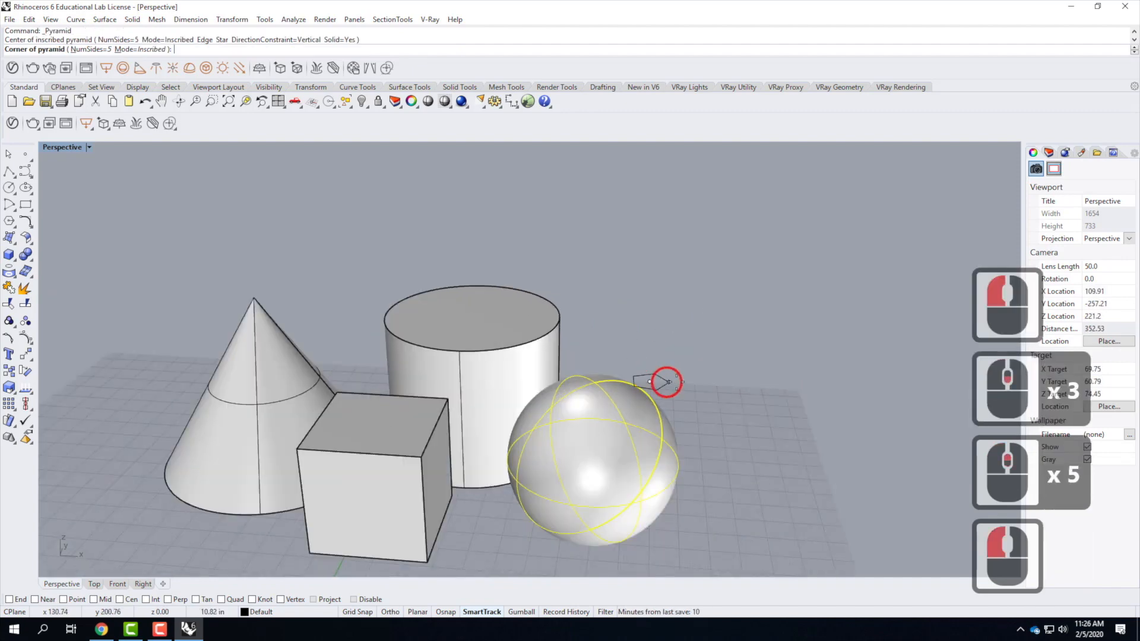
pyautogui.click(761, 374)
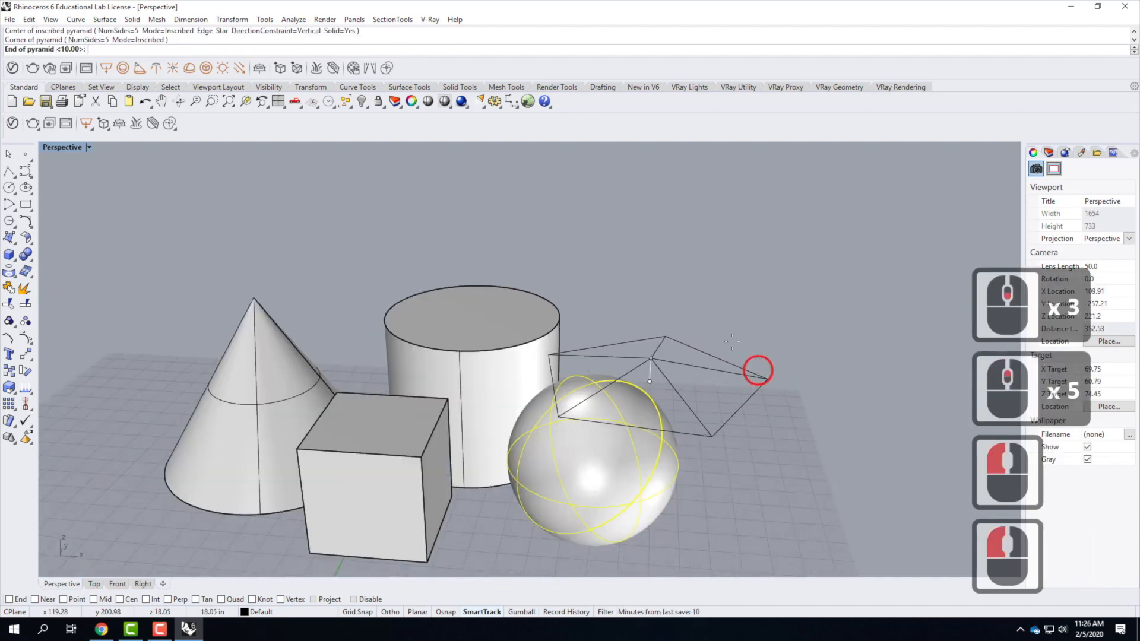
pyautogui.click(623, 210)
pyautogui.moveTo(789, 460); pyautogui.dragTo(748, 452, button='right')
pyautogui.scroll(2, 555, 451)
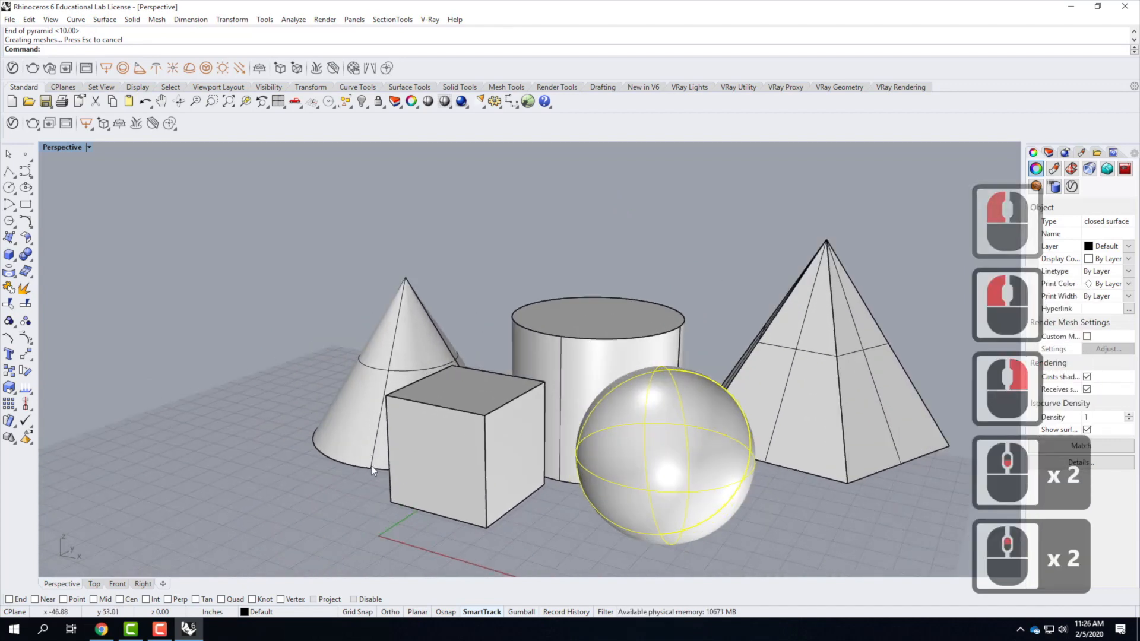
# Move the pyramid about 13 inches closer to the cylinder and deselect it
pyautogui.moveTo(811, 400); pyautogui.dragTo(782, 400)
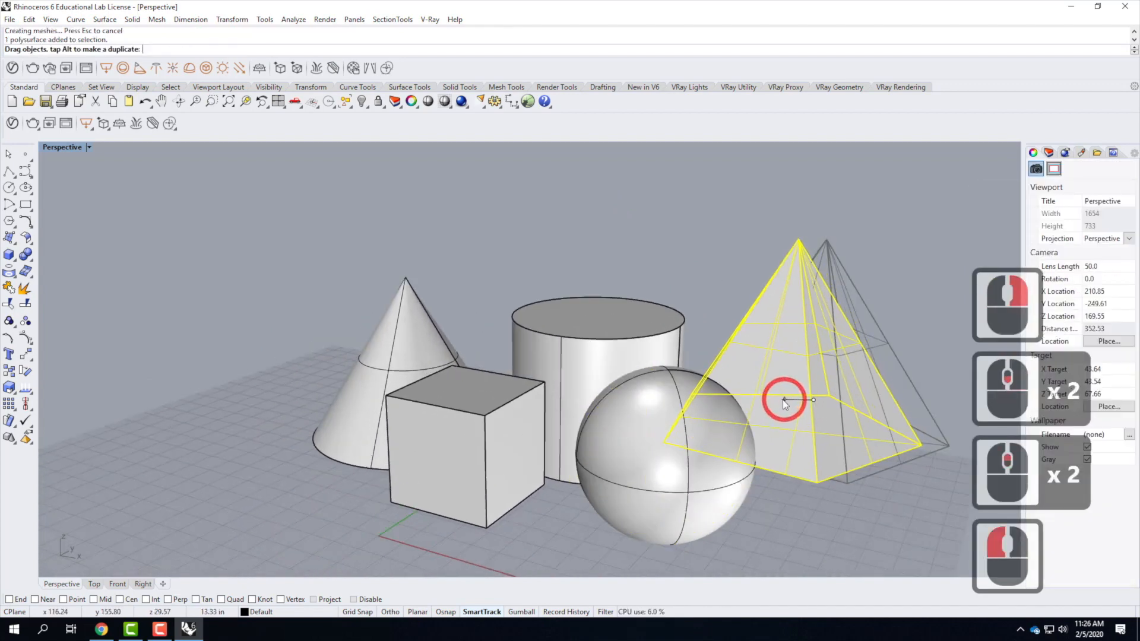
pyautogui.click(902, 329)
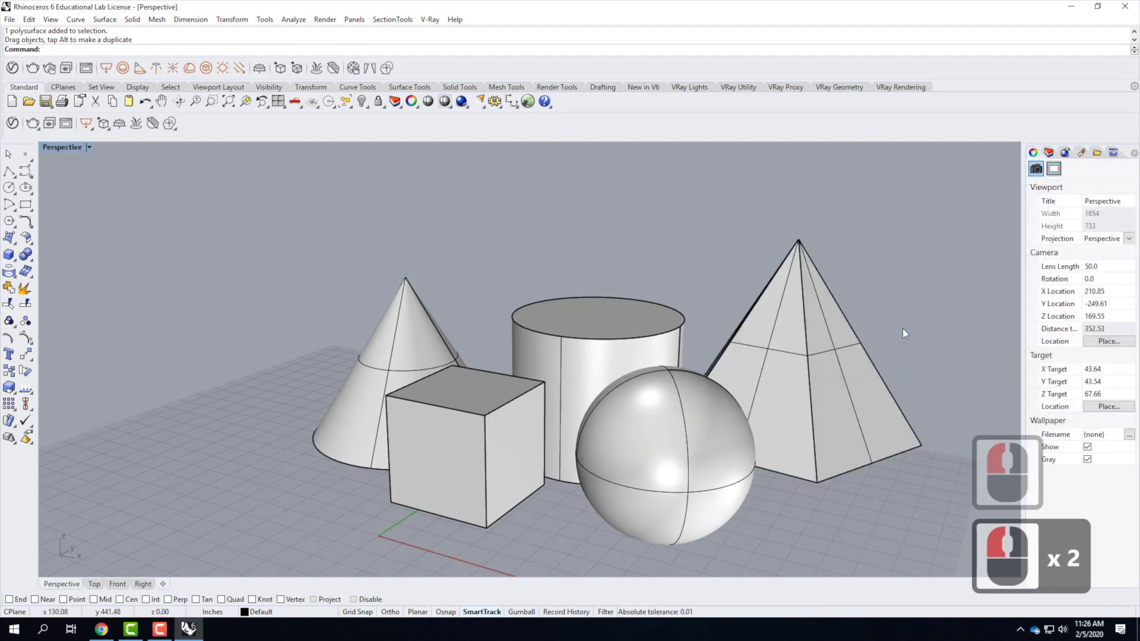
pyautogui.scroll(-2, 293, 310)
pyautogui.scroll(3, 582, 338)
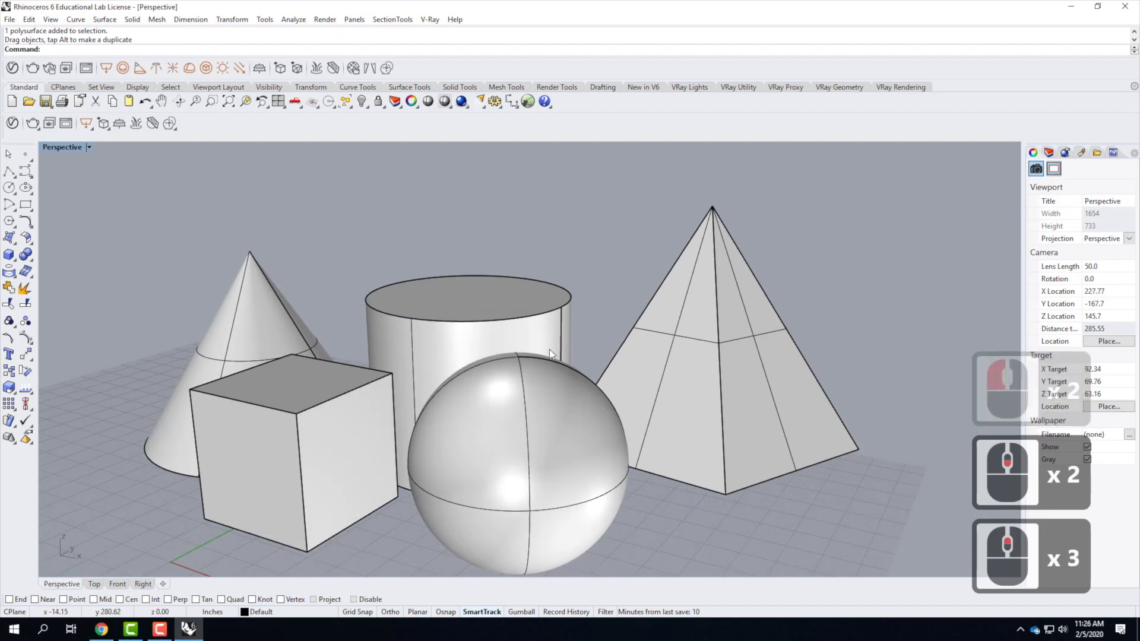
# Show the layer list and open the V-Ray Asset Editor at its render settings
pyautogui.click(1048, 153)
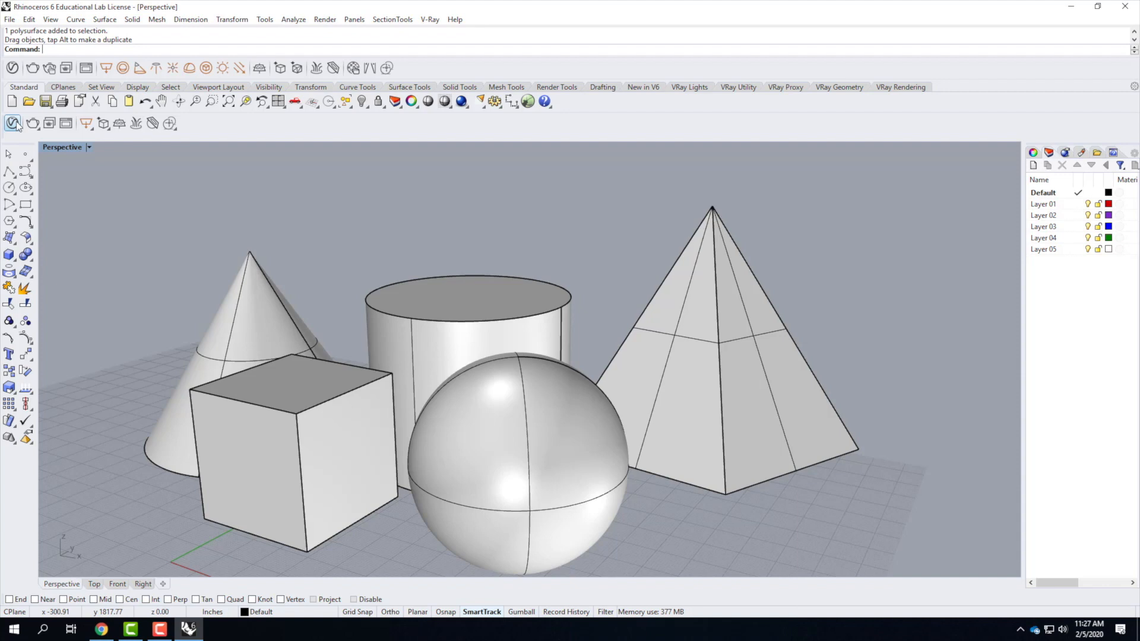
pyautogui.click(14, 72)
pyautogui.click(572, 264)
pyautogui.moveTo(552, 120); pyautogui.dragTo(508, 110)
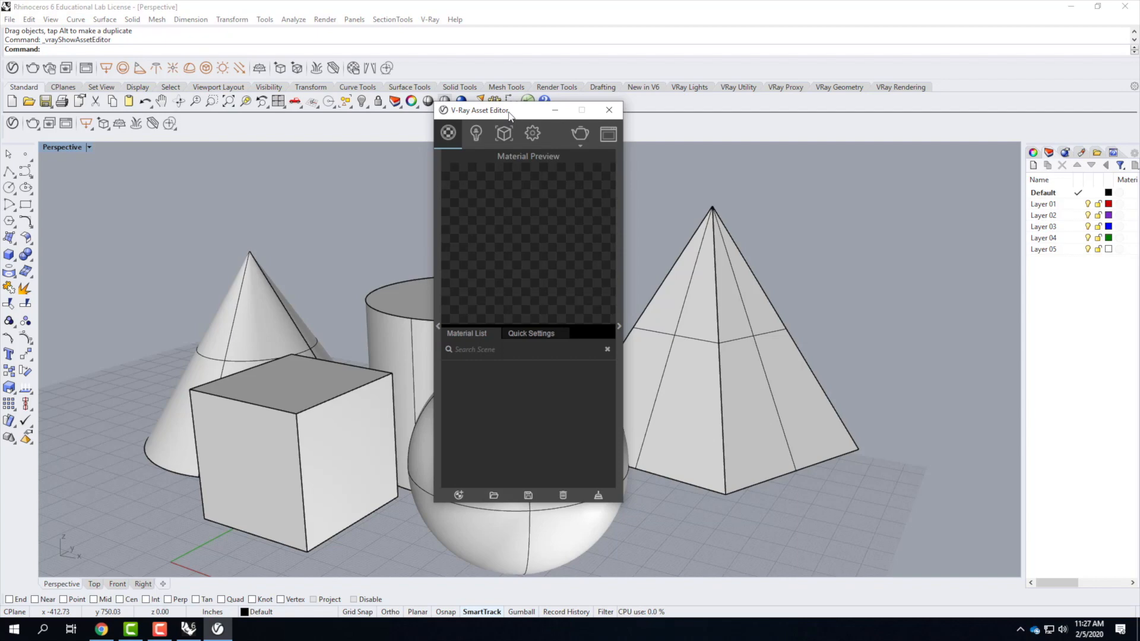
pyautogui.click(533, 134)
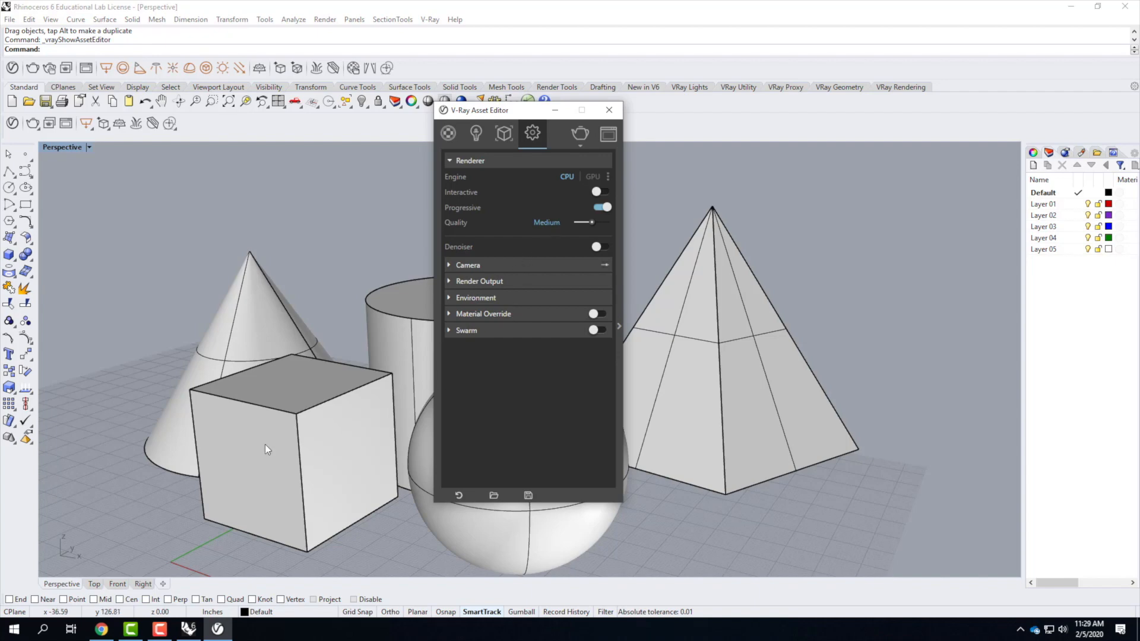
# Switch to Chrome to review the recommended settings on the V-Ray 8.1 [Global Switches] tutorial page, and return to Rhino
pyautogui.click(101, 629)
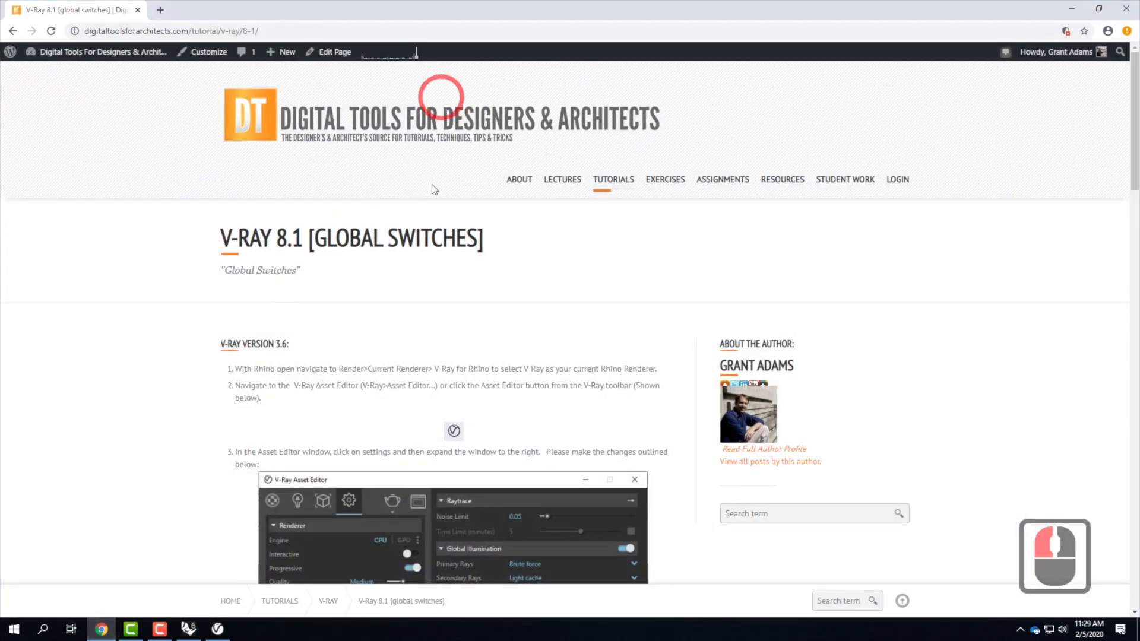
pyautogui.scroll(-4, 588, 294)
pyautogui.scroll(-4, 493, 336)
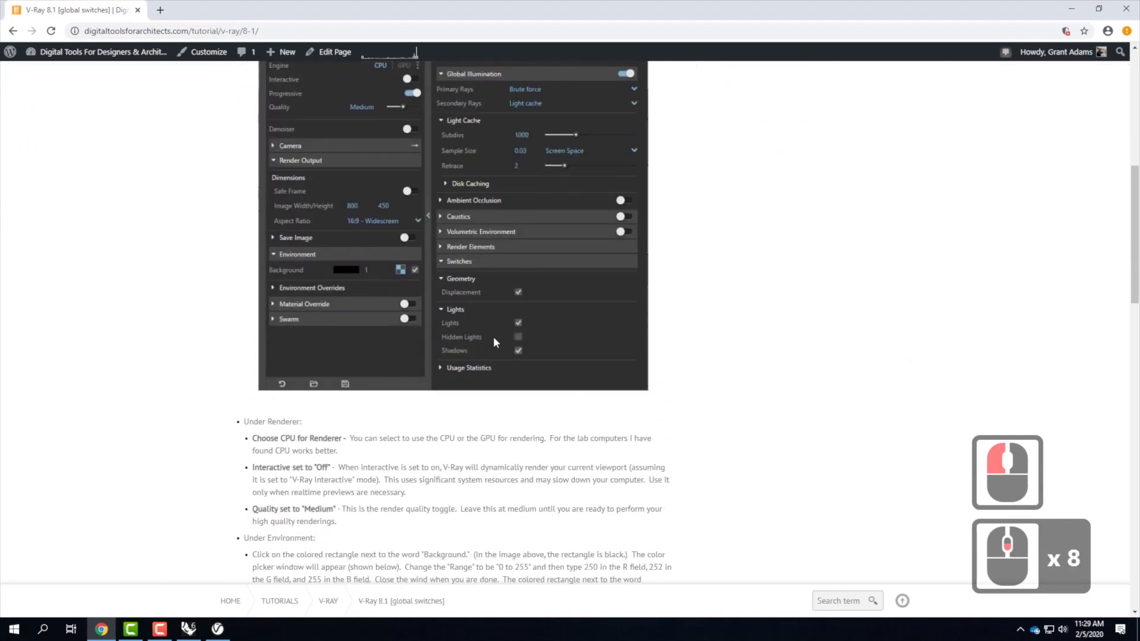
pyautogui.scroll(-3, 493, 336)
pyautogui.scroll(-1, 493, 341)
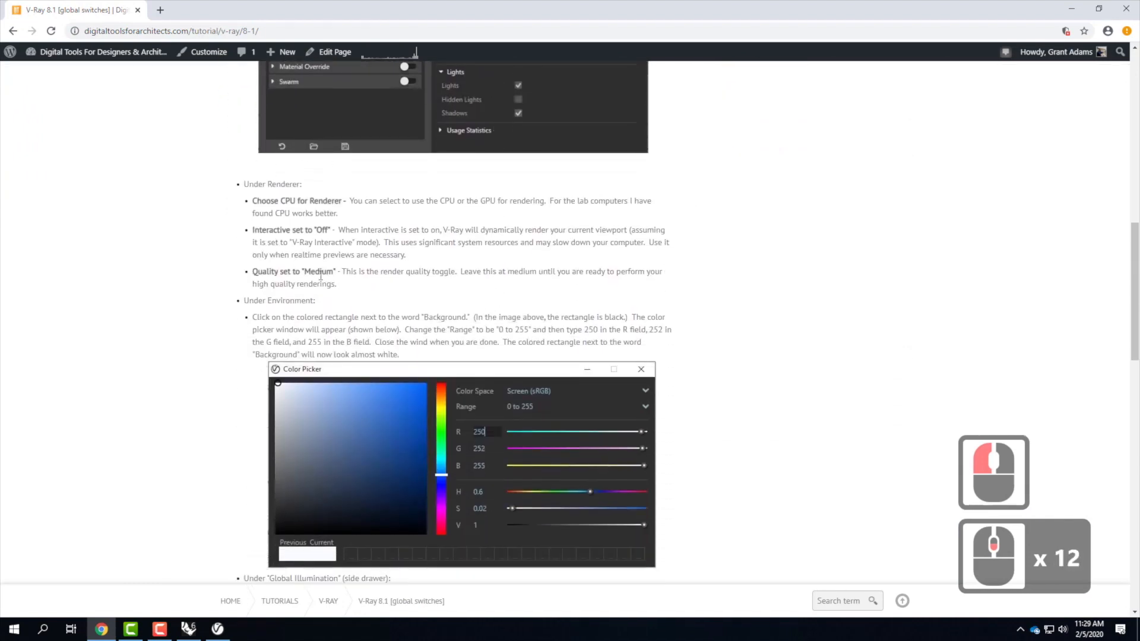
pyautogui.scroll(20, 318, 406)
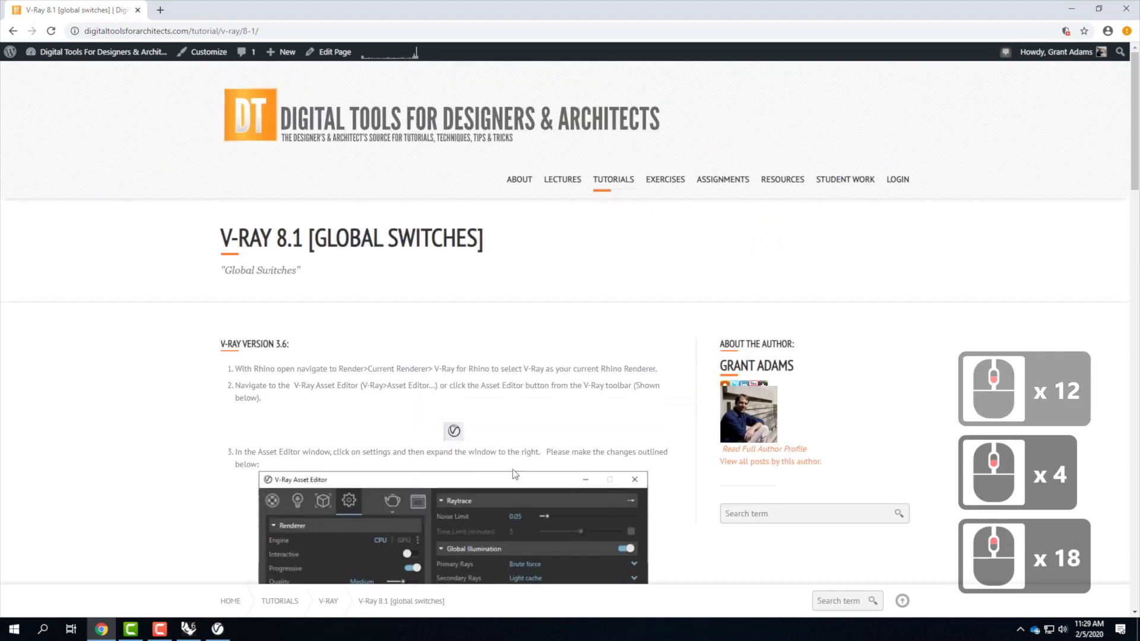
pyautogui.scroll(-5, 512, 370)
pyautogui.scroll(-7, 512, 370)
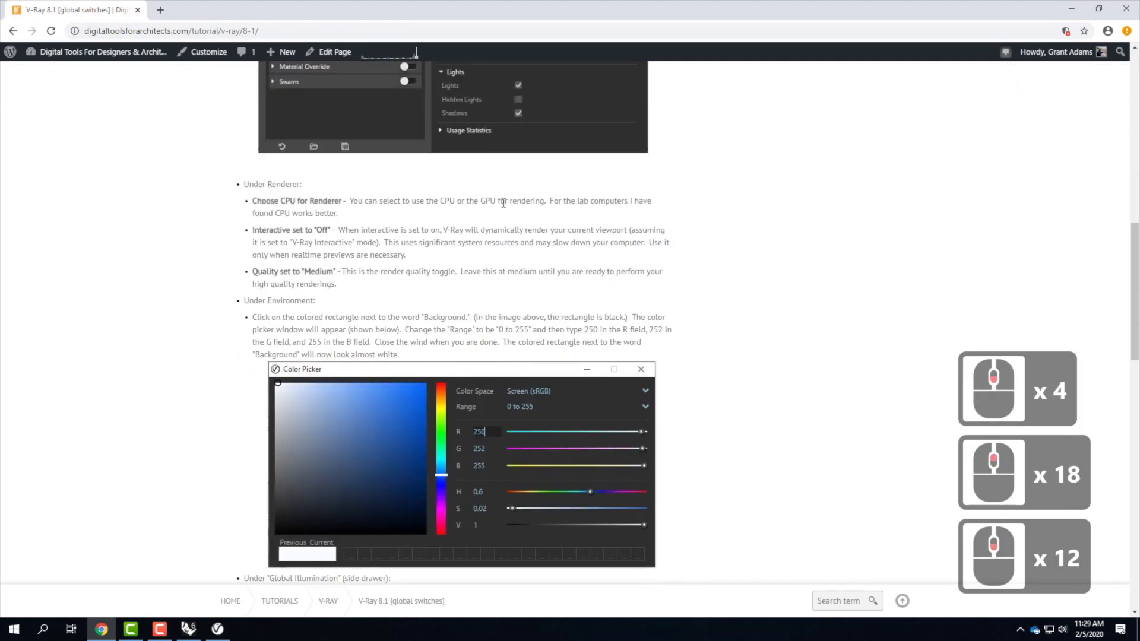
pyautogui.scroll(-5, 505, 408)
pyautogui.scroll(-3, 505, 409)
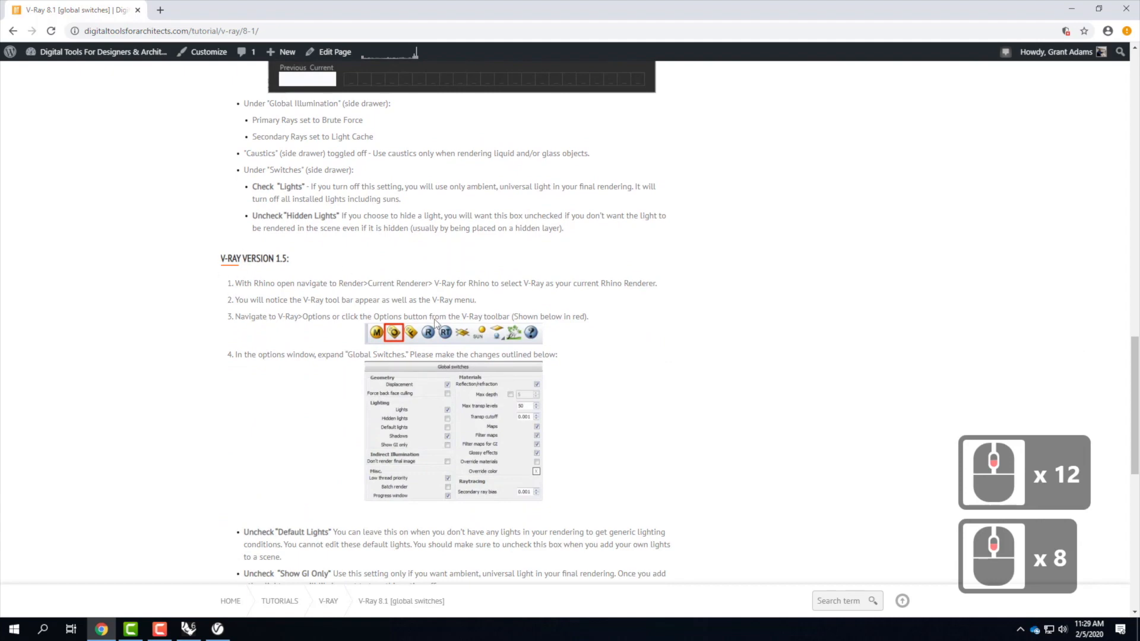
pyautogui.scroll(-5, 438, 332)
pyautogui.scroll(-3, 428, 412)
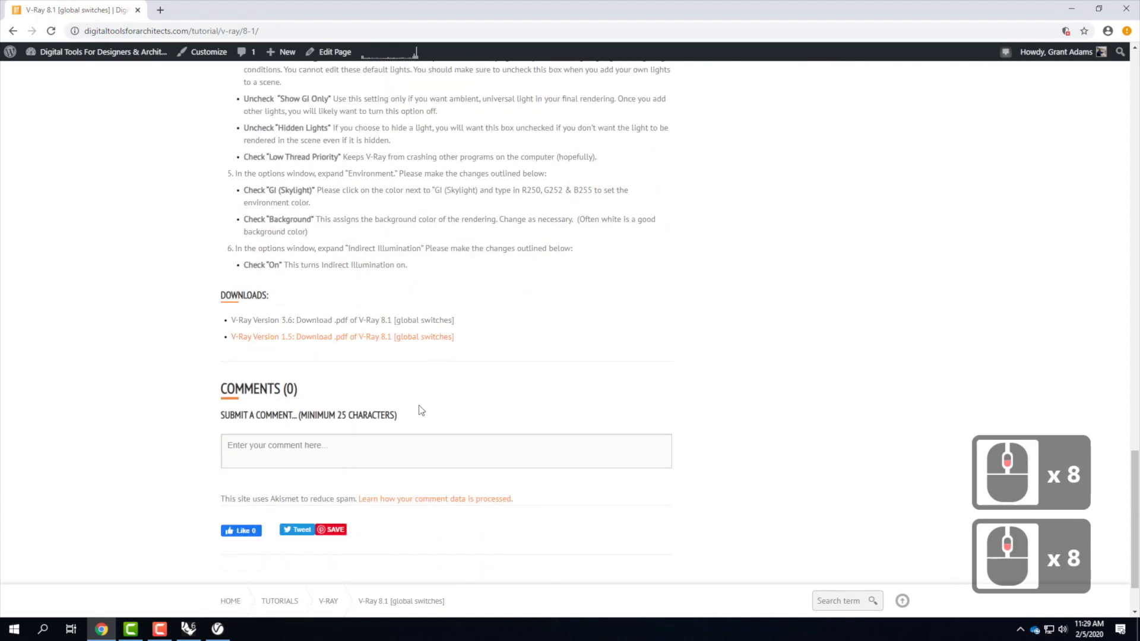
pyautogui.scroll(6, 419, 398)
pyautogui.scroll(20, 419, 388)
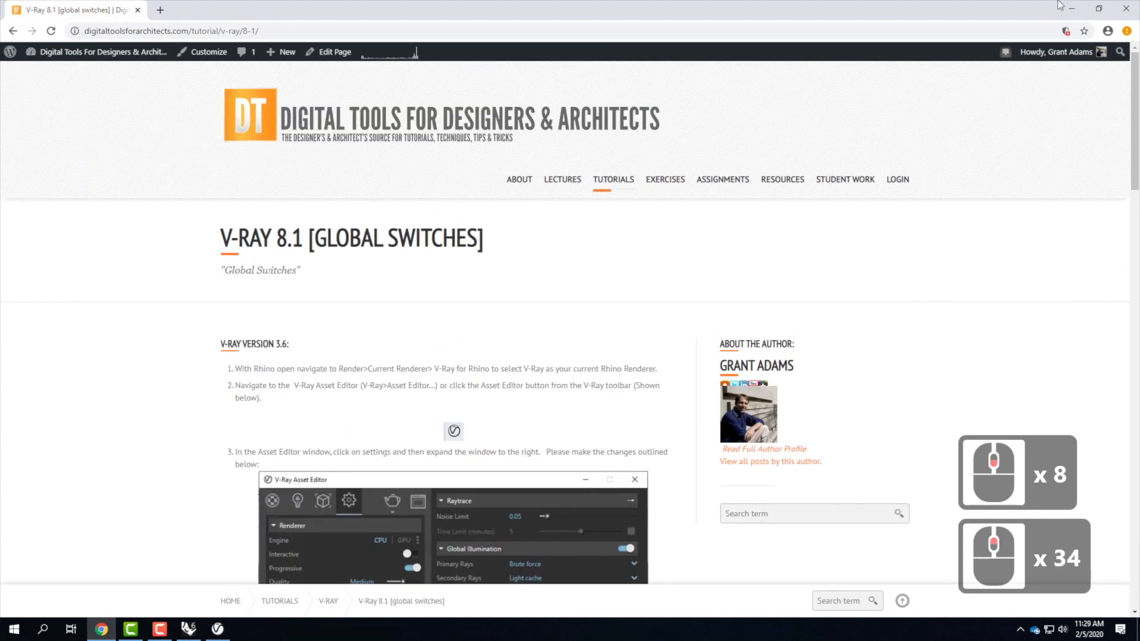
pyautogui.click(1071, 8)
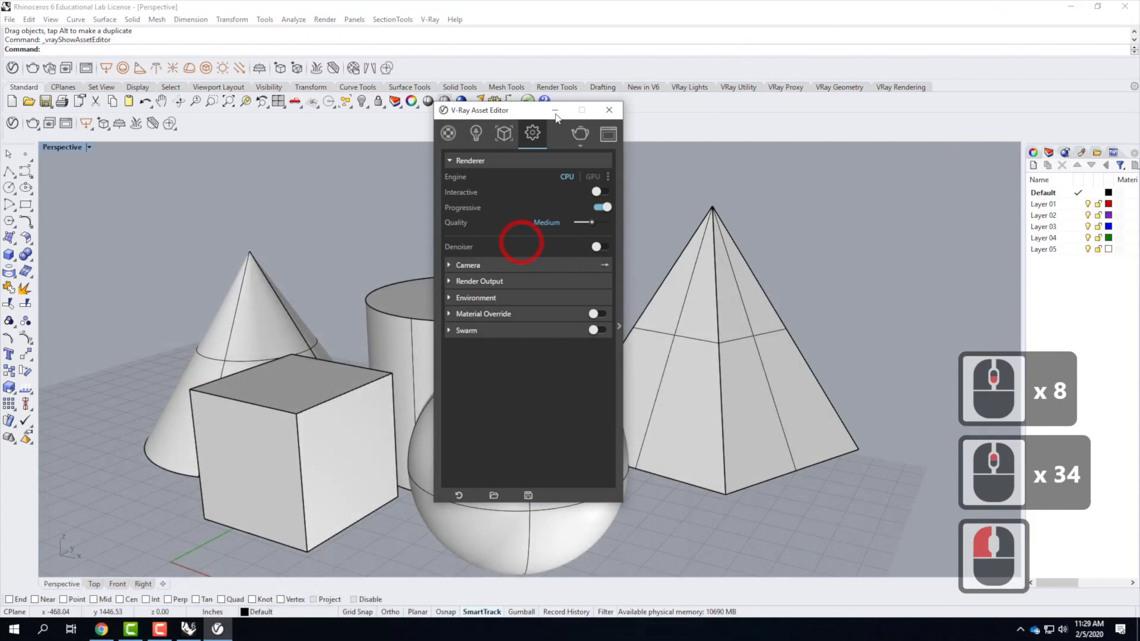
# Examine the Camera, Render Output and Save Image settings in the V-Ray Asset Editor, leaving Render Output expanded
pyautogui.click(450, 265)
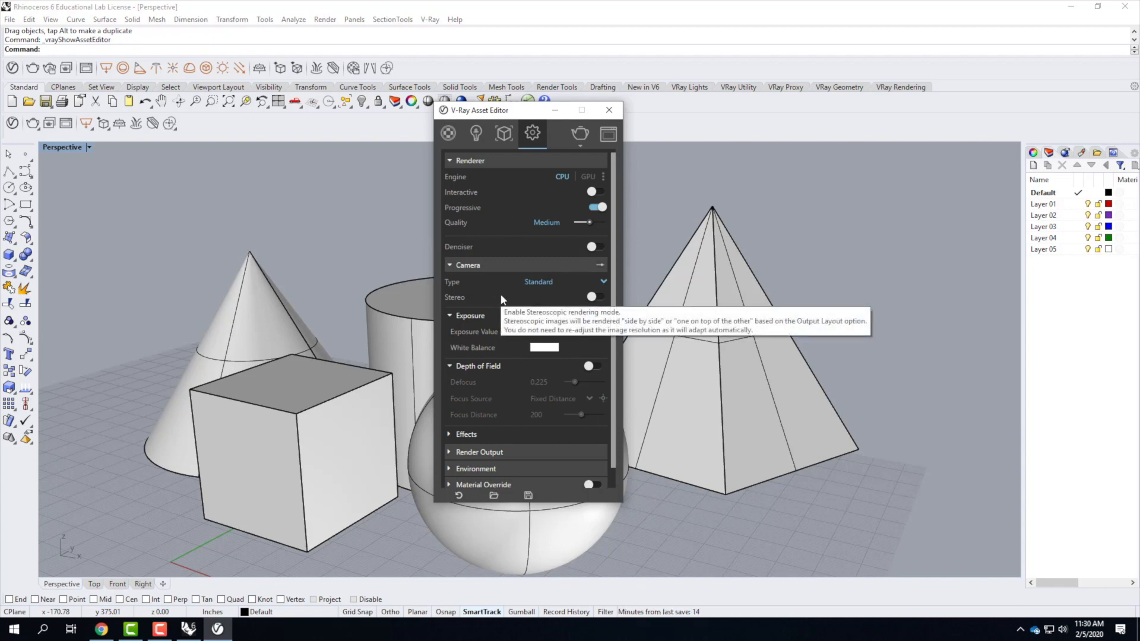
pyautogui.click(451, 265)
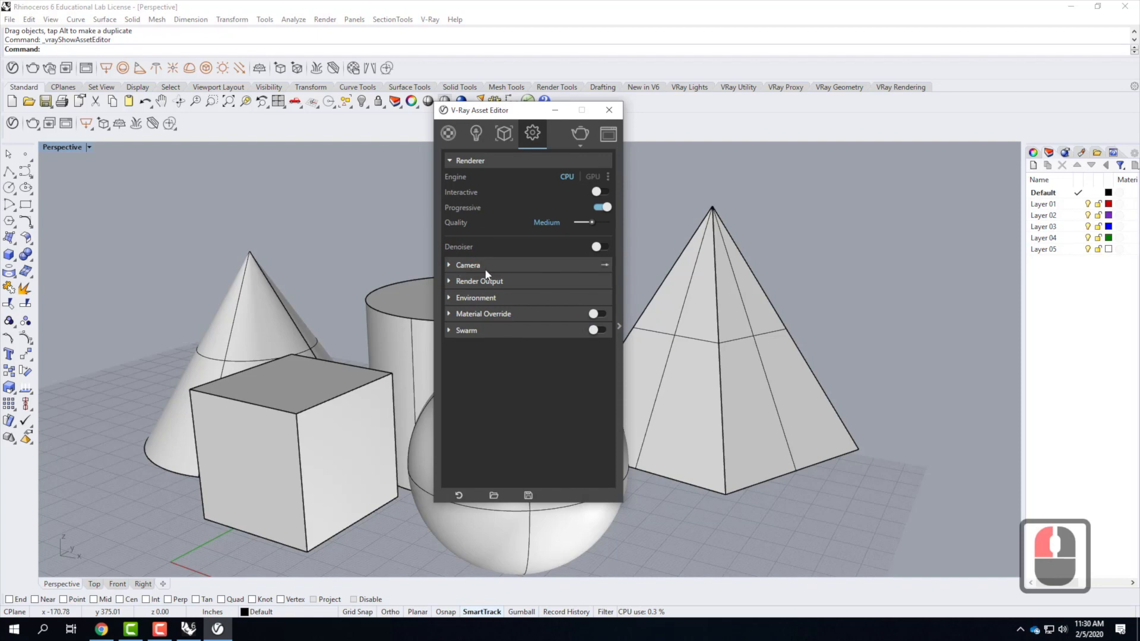
pyautogui.click(449, 282)
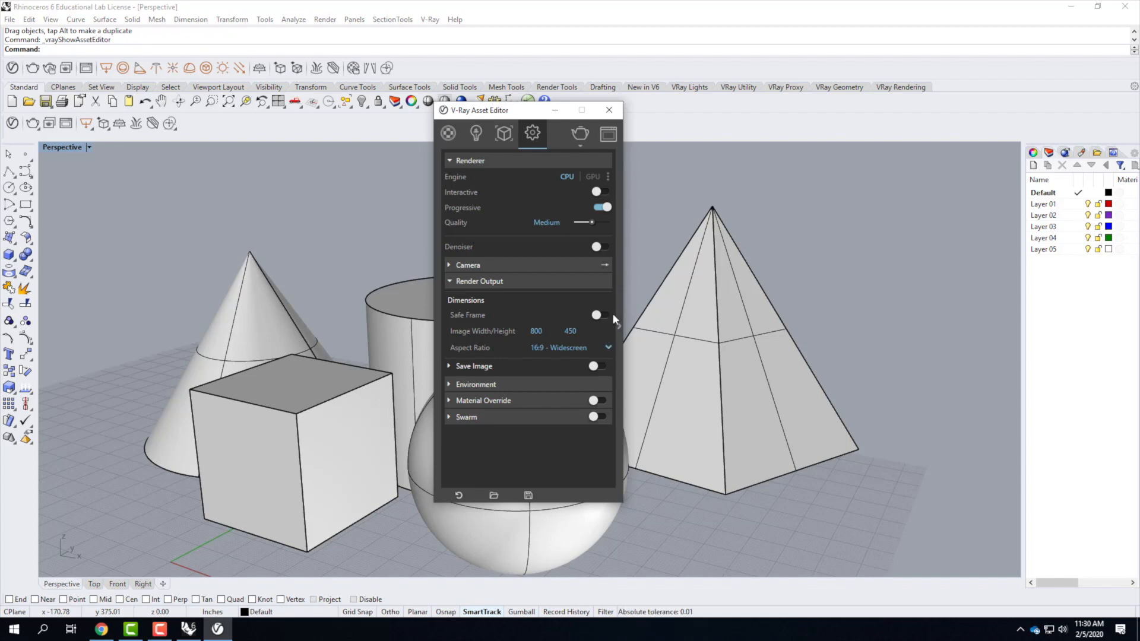
pyautogui.doubleClick(451, 282)
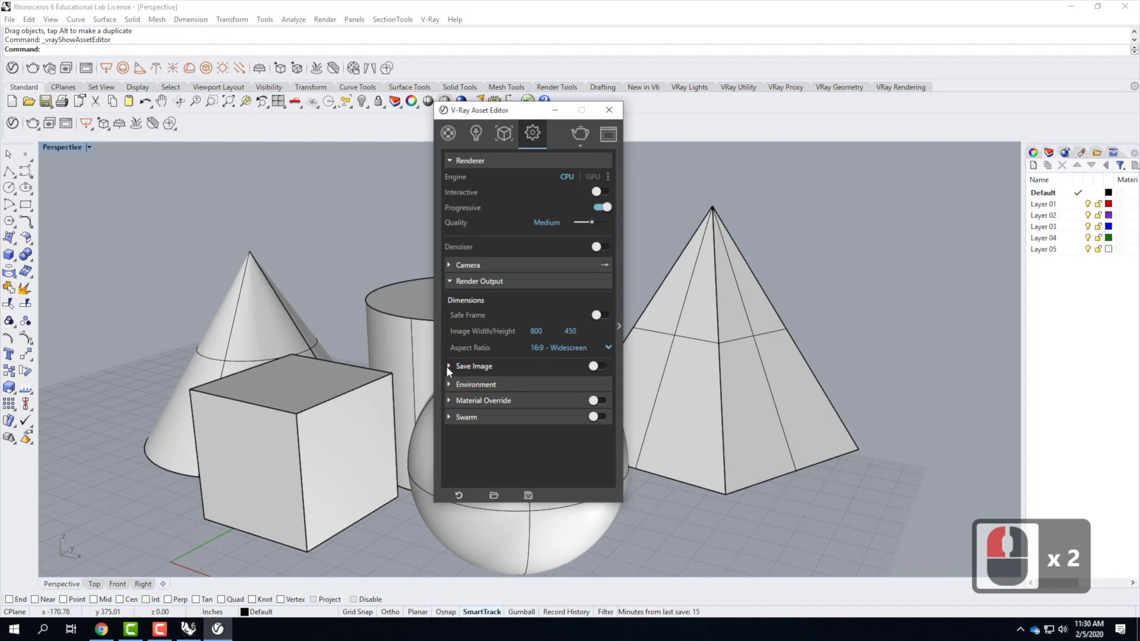
pyautogui.click(449, 366)
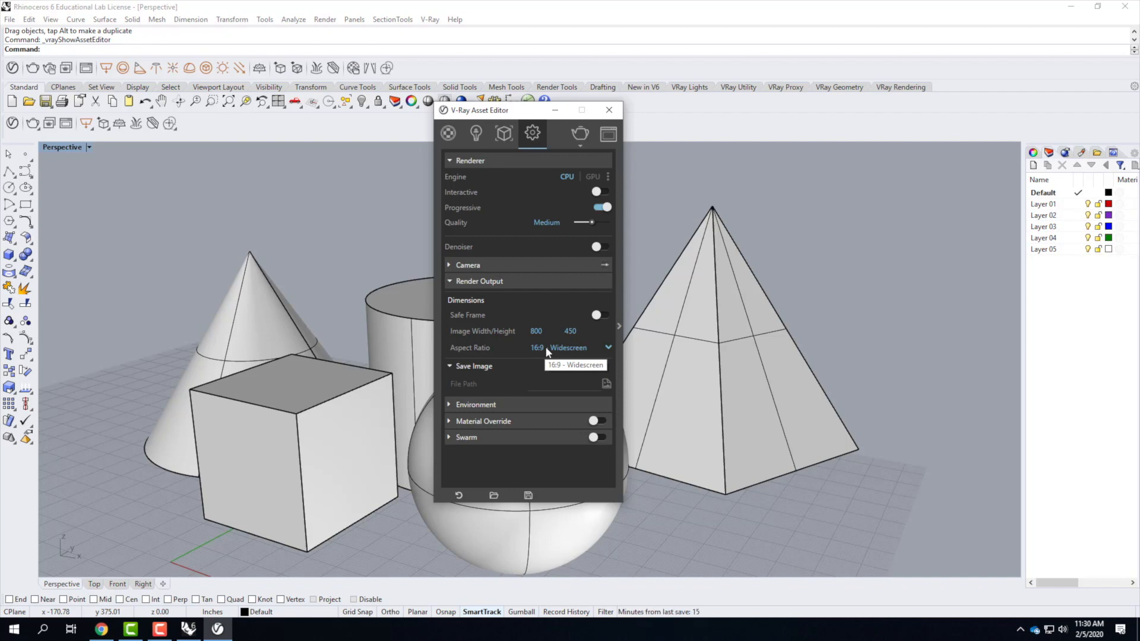
pyautogui.click(450, 366)
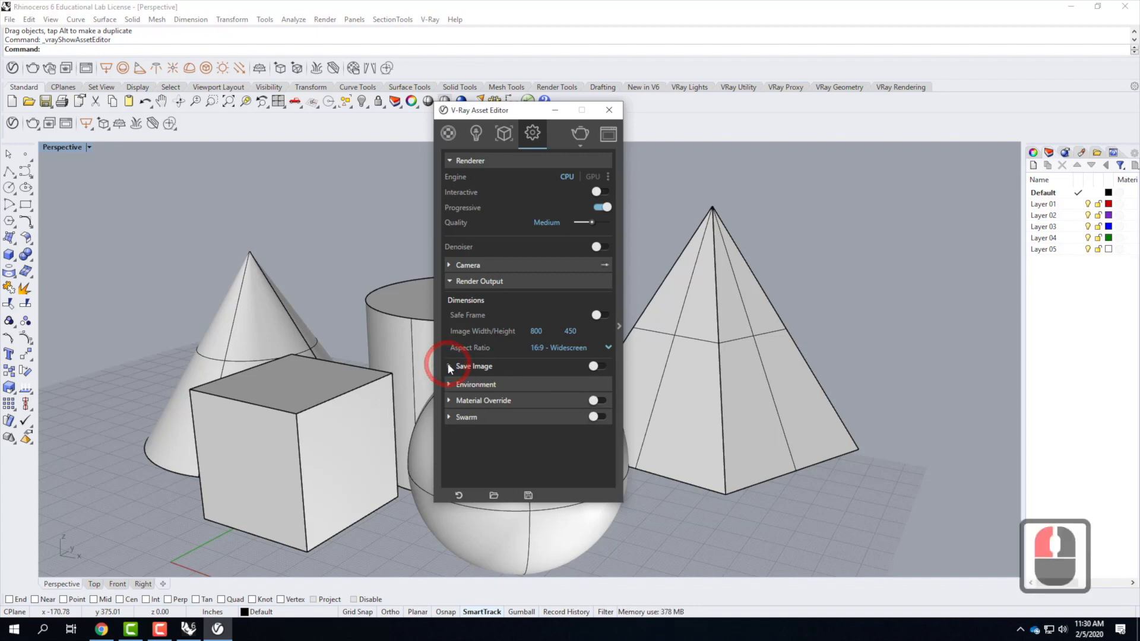
# Show the Environment settings in place of Render Output and run a test render, stopping it and closing the frame buffer
pyautogui.click(450, 282)
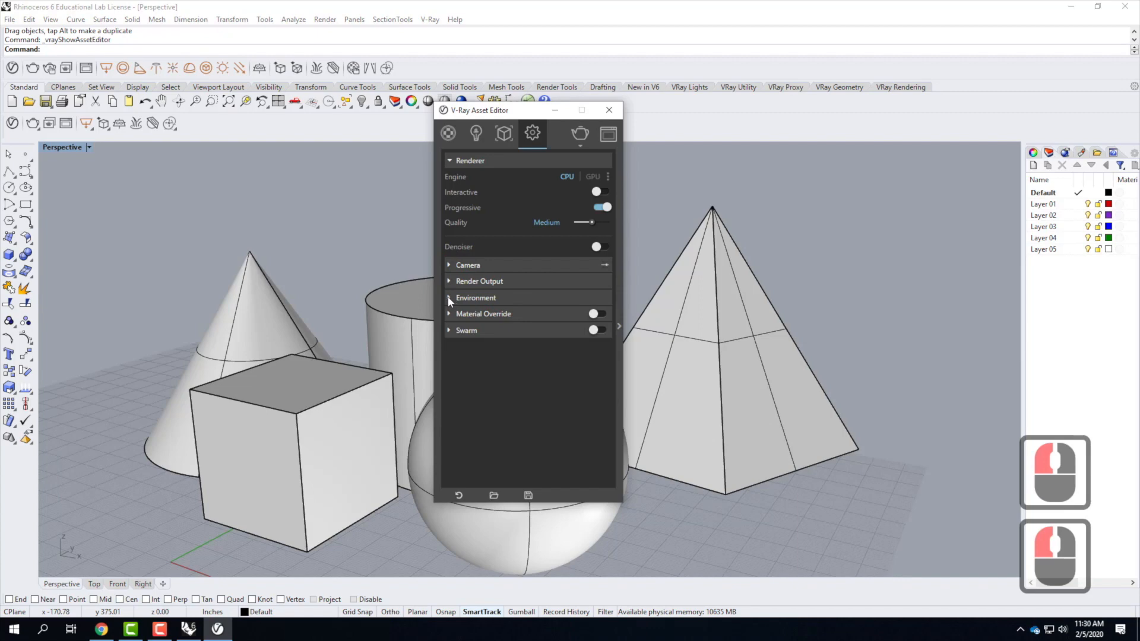
pyautogui.click(449, 299)
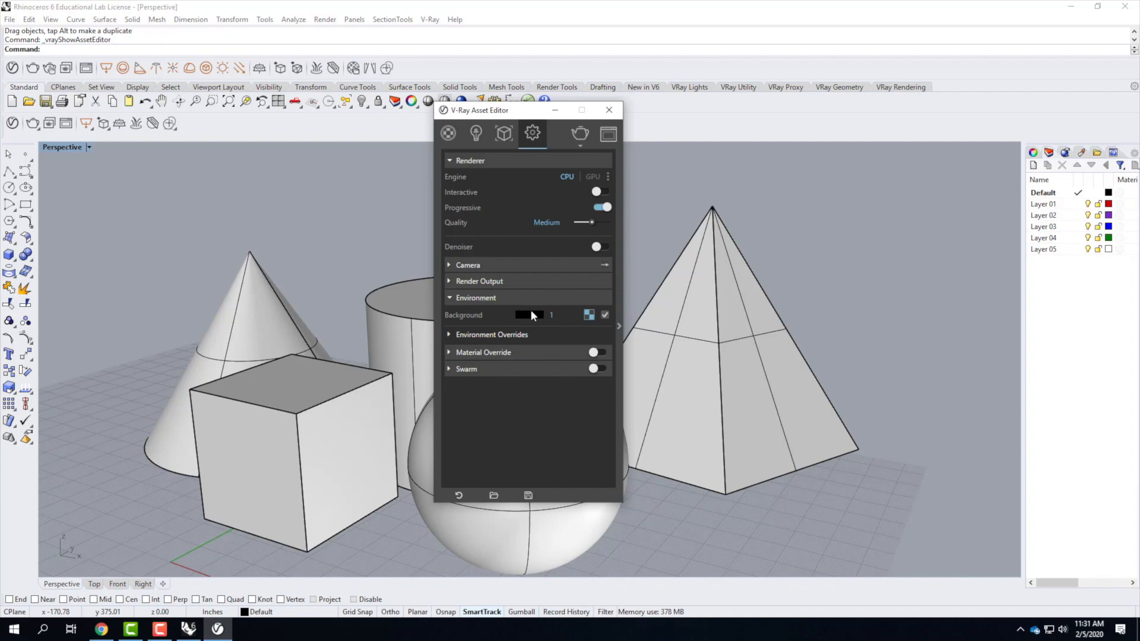
pyautogui.click(578, 136)
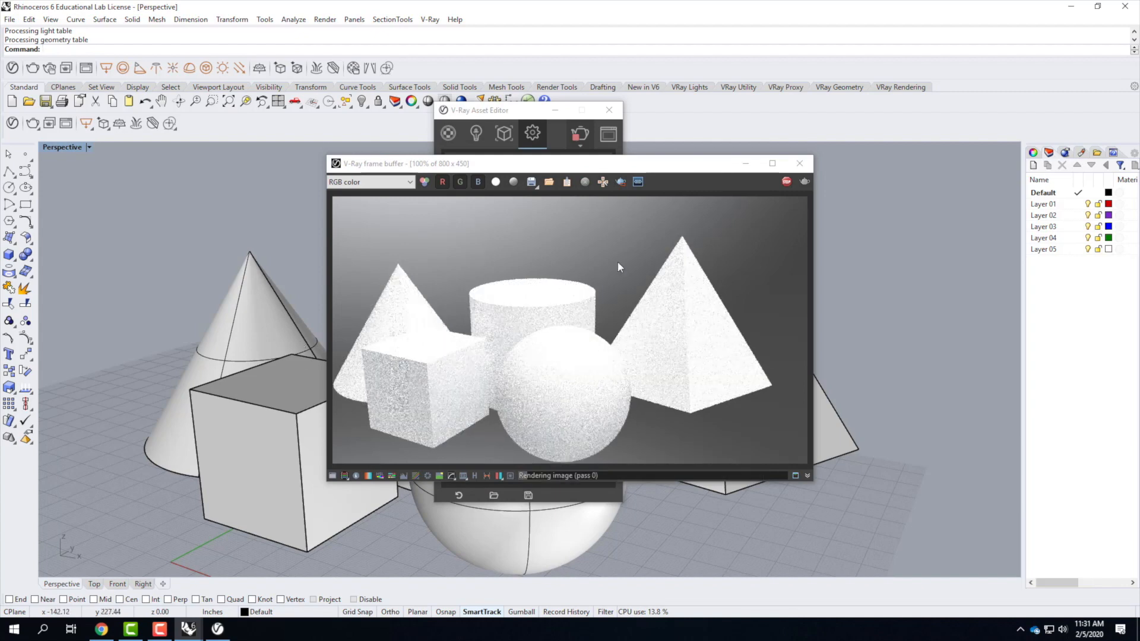
pyautogui.click(786, 182)
pyautogui.click(799, 164)
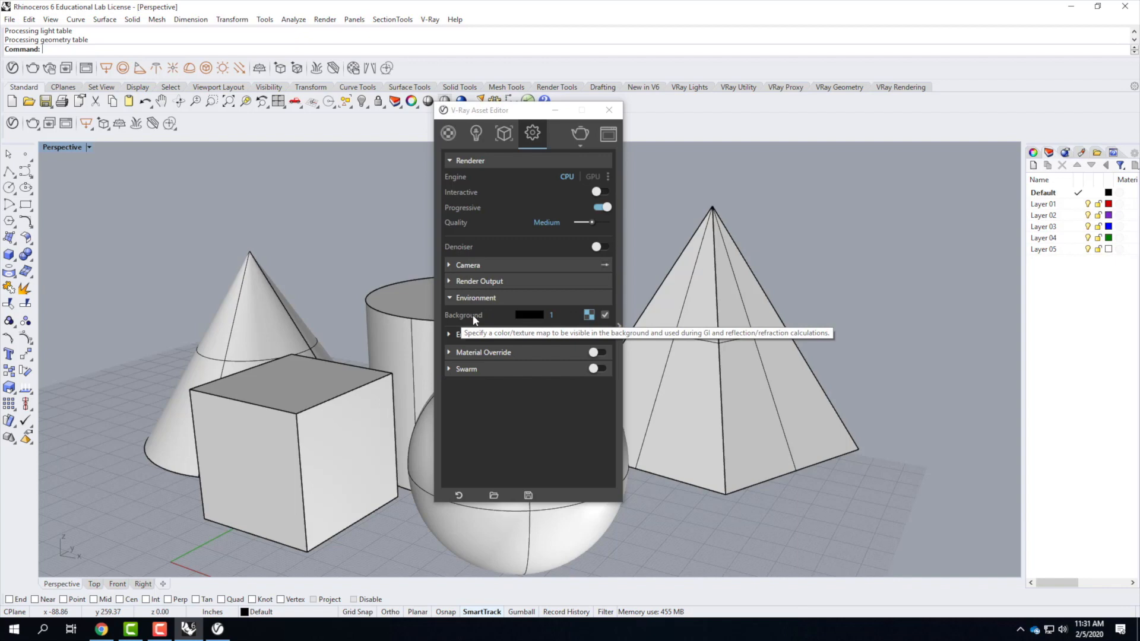
# Set the environment background colour to white and run a test render, closing the frame buffer when done
pyautogui.click(529, 312)
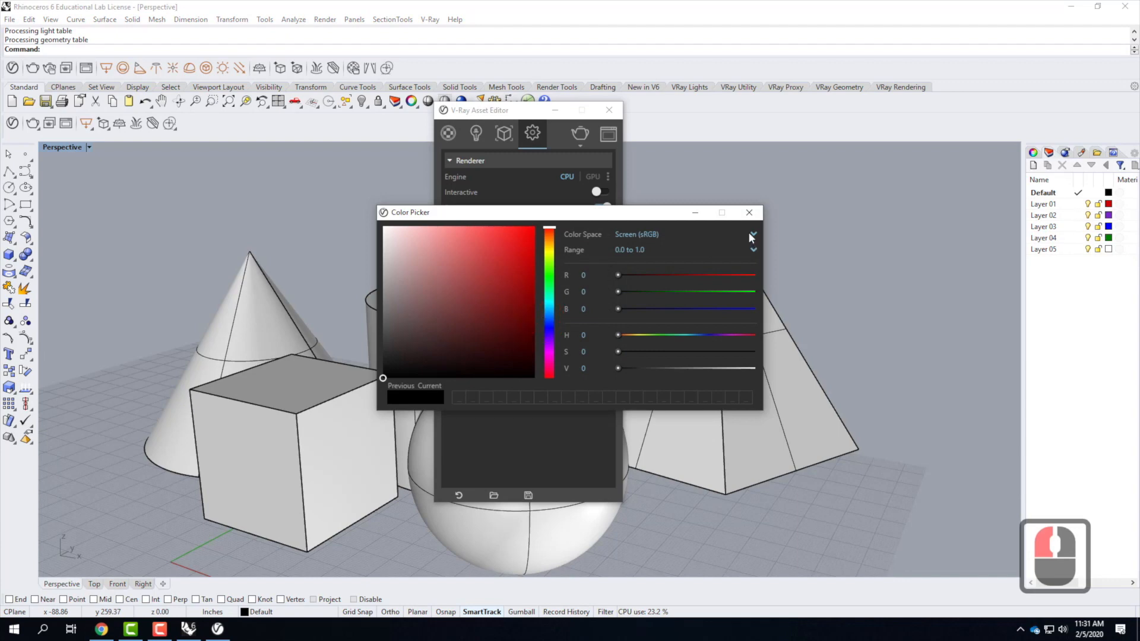
pyautogui.click(749, 212)
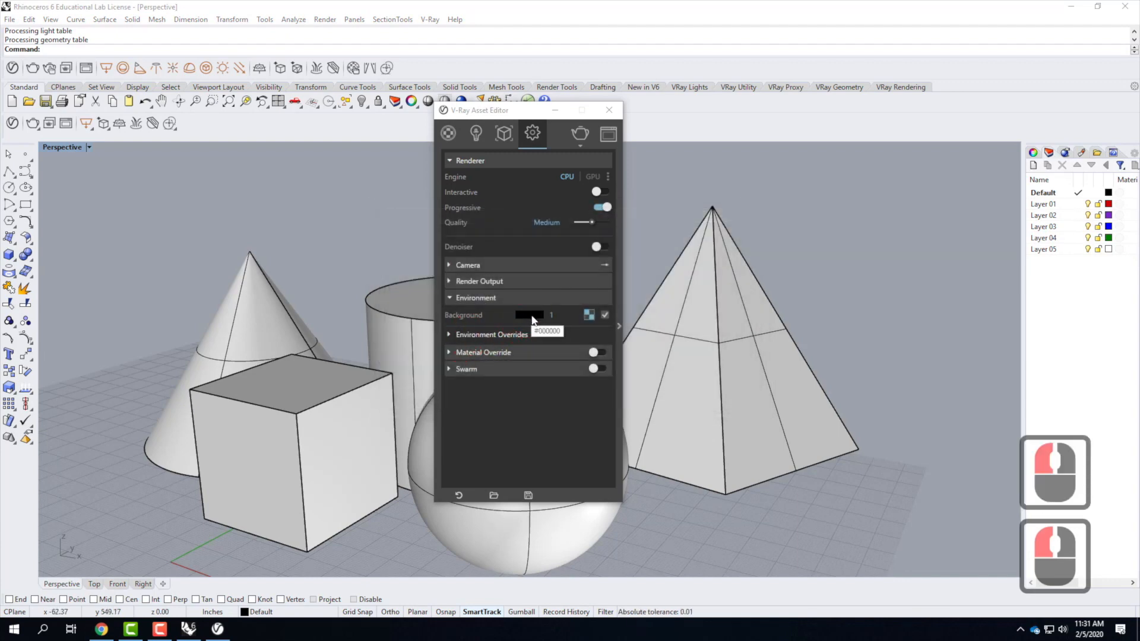
pyautogui.click(530, 315)
pyautogui.moveTo(395, 355); pyautogui.dragTo(359, 205)
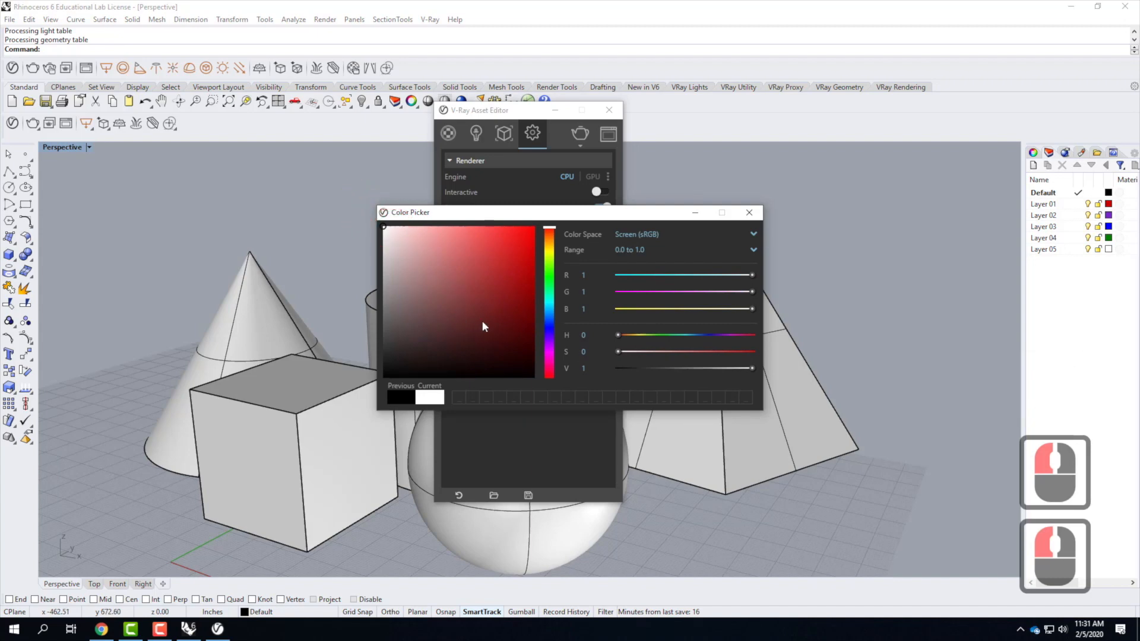
pyautogui.click(749, 212)
pyautogui.click(530, 315)
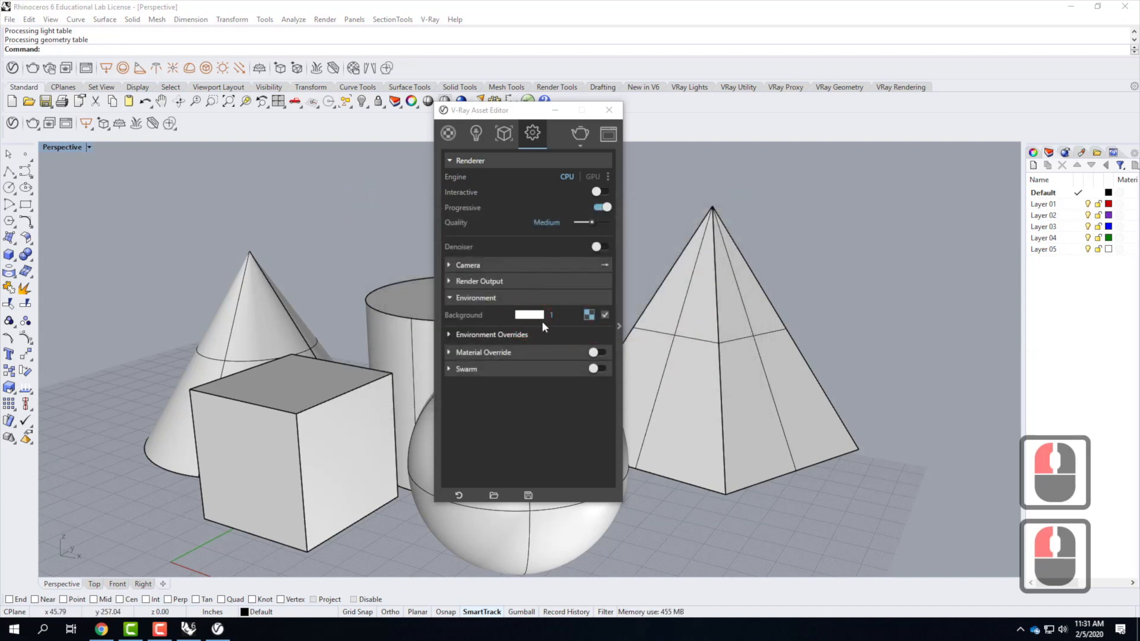
pyautogui.click(581, 134)
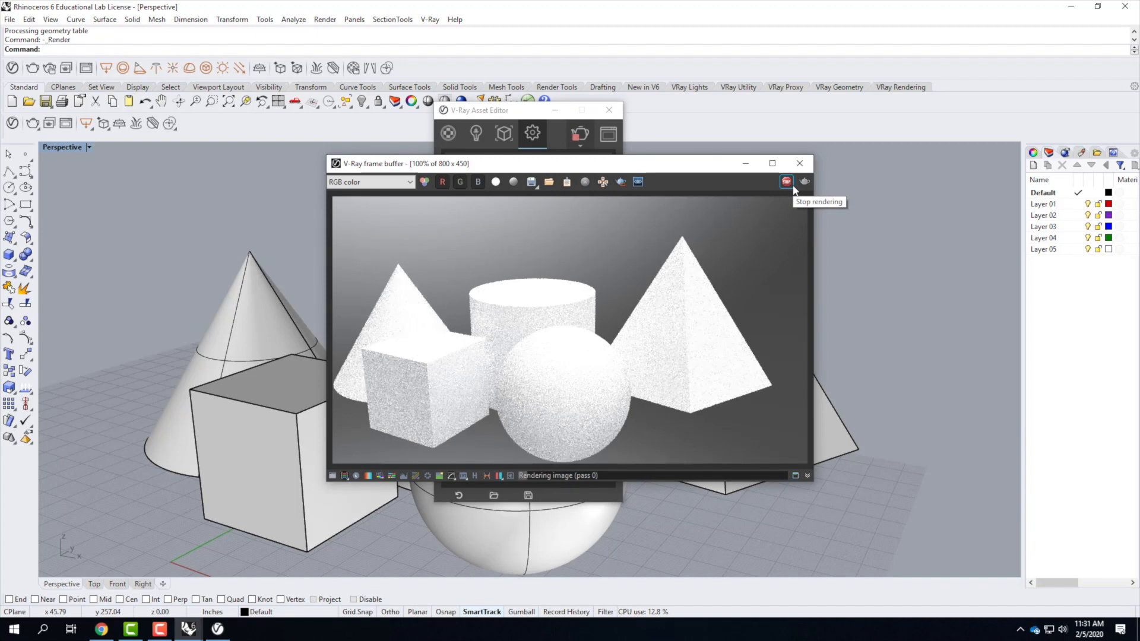
pyautogui.click(800, 164)
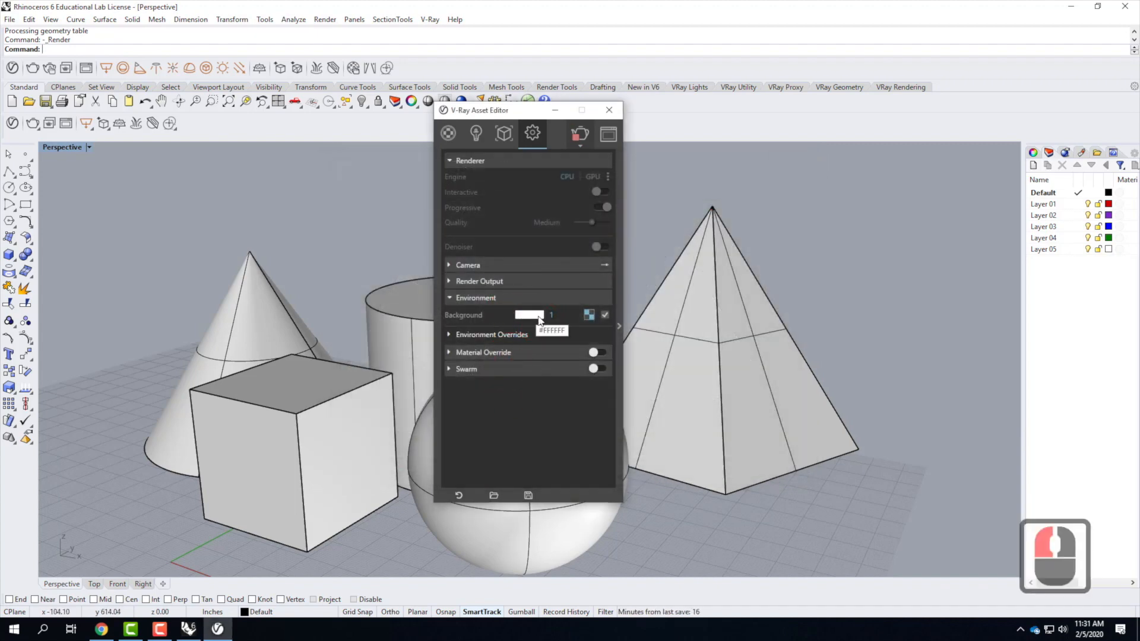
# Examine the background's bitmap texture settings and the Environment Overrides, leaving the Environment section collapsed
pyautogui.click(587, 315)
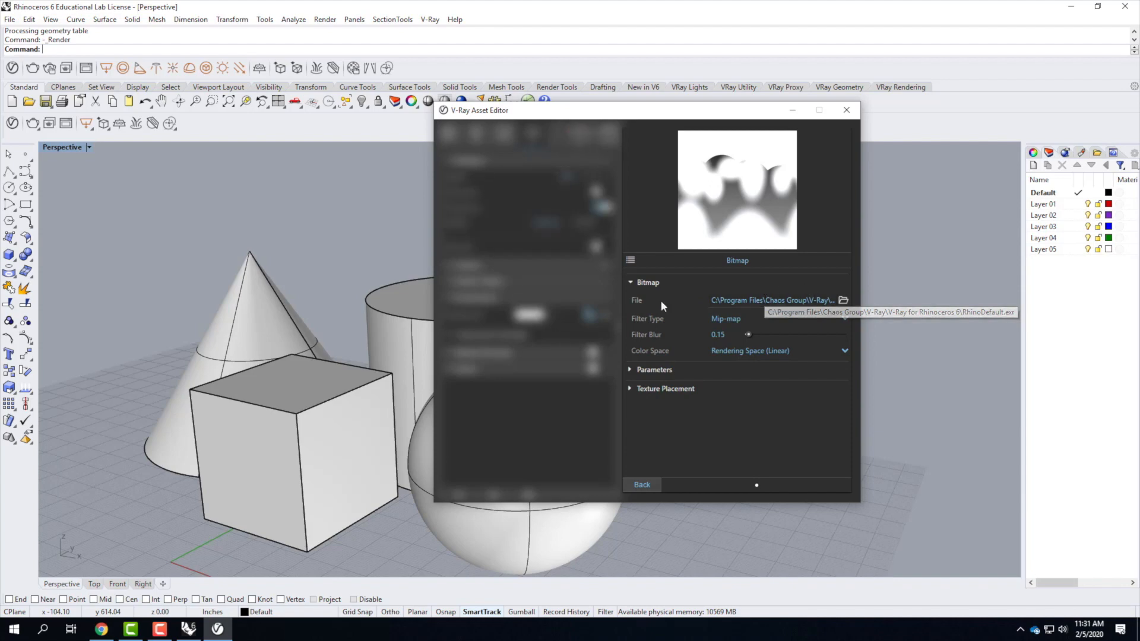
pyautogui.click(641, 484)
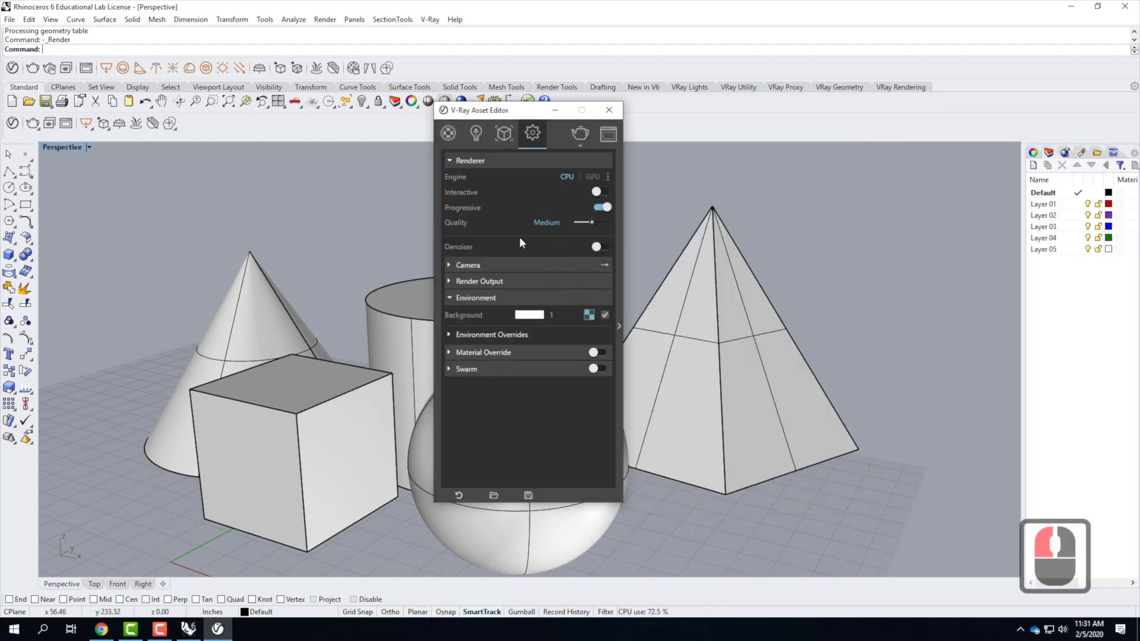
pyautogui.click(450, 336)
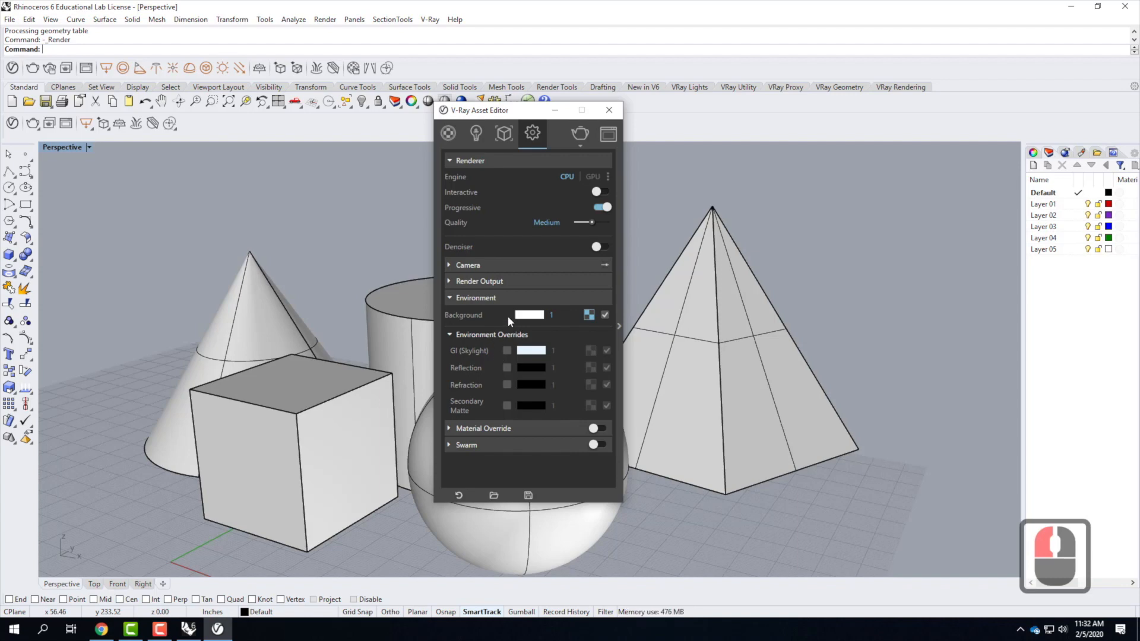
pyautogui.click(453, 333)
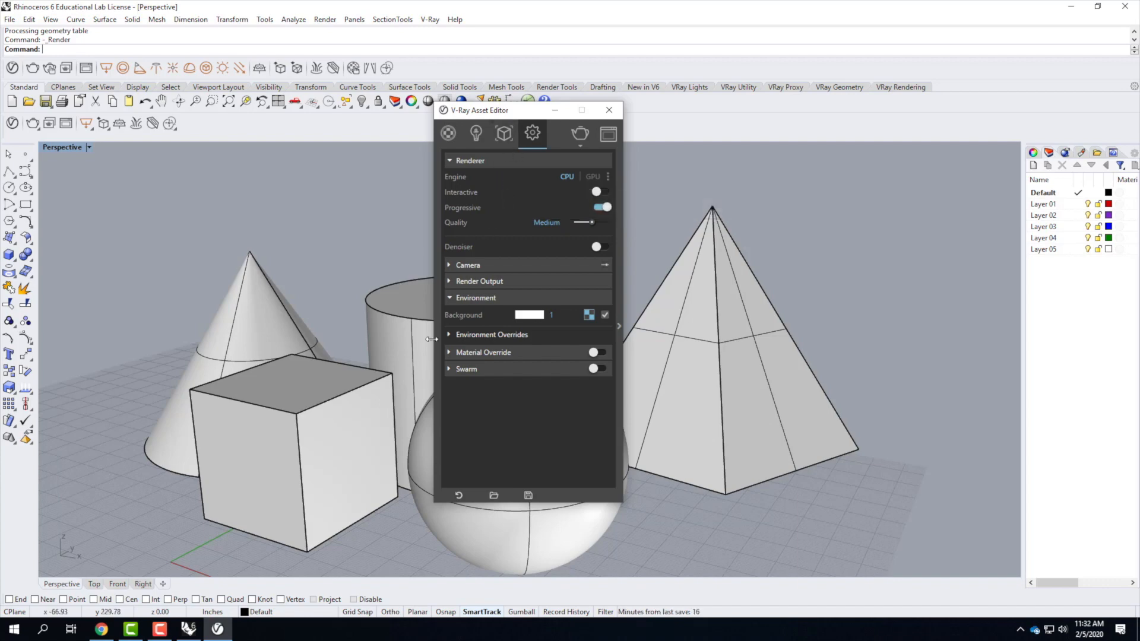
pyautogui.click(450, 298)
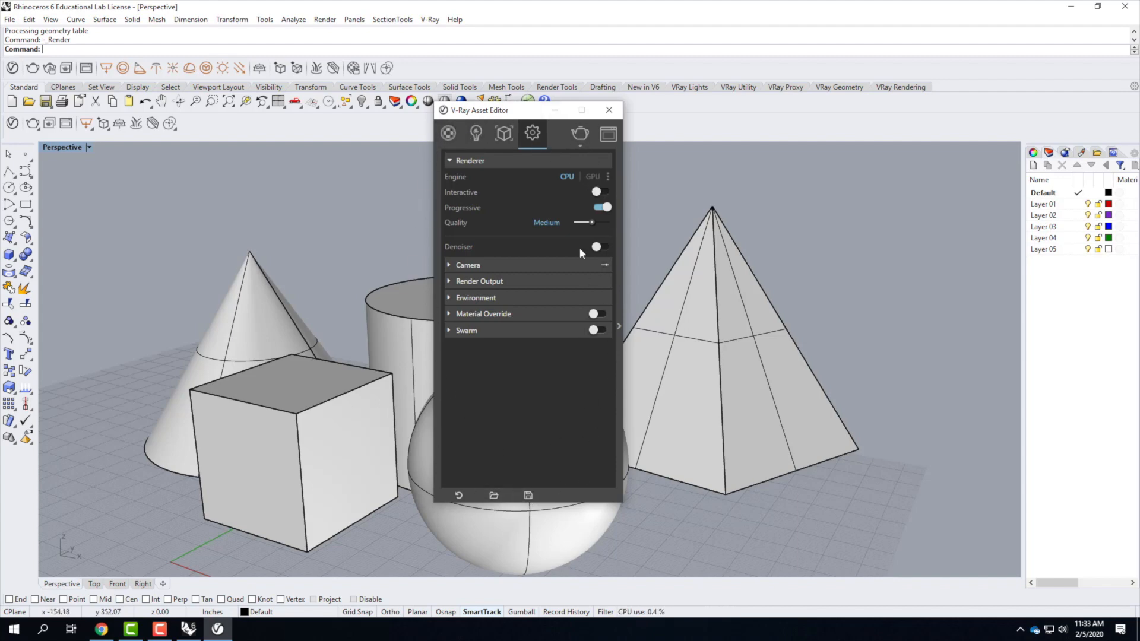
# Reveal the advanced render settings and examine the Raytrace and Global Illumination sections, collapsing each after viewing
pyautogui.click(619, 326)
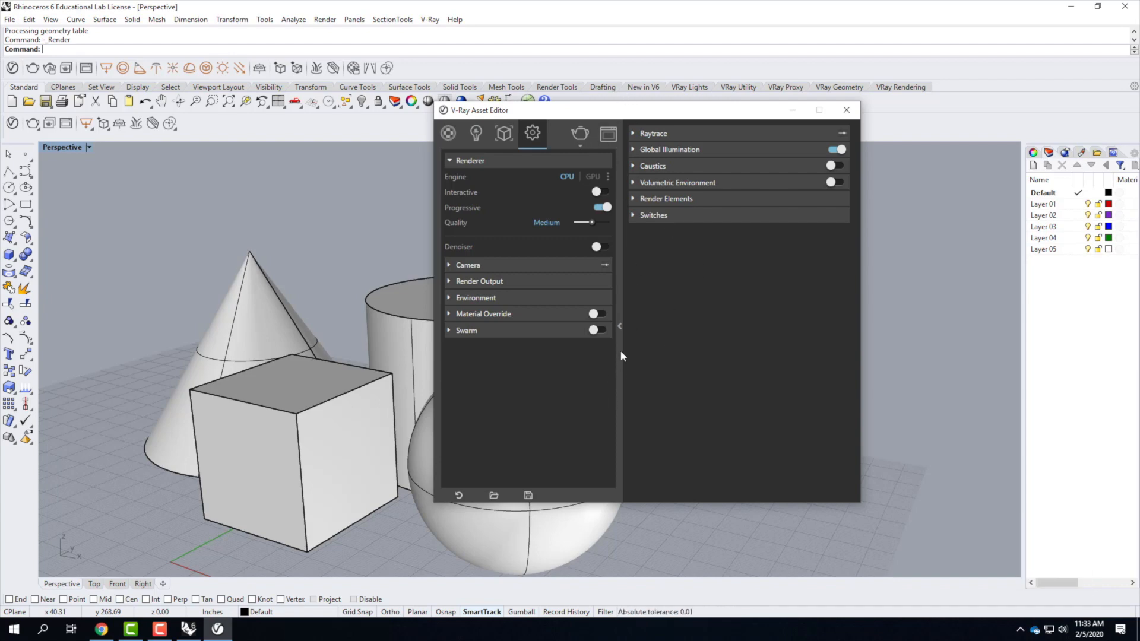
pyautogui.click(618, 314)
pyautogui.click(615, 306)
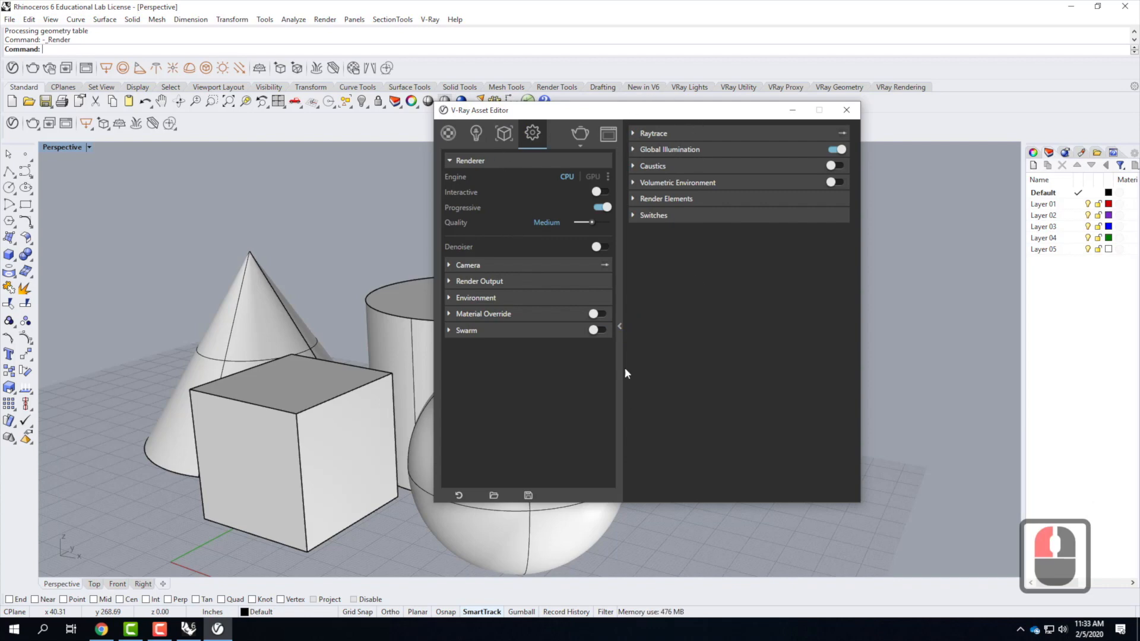
pyautogui.click(620, 328)
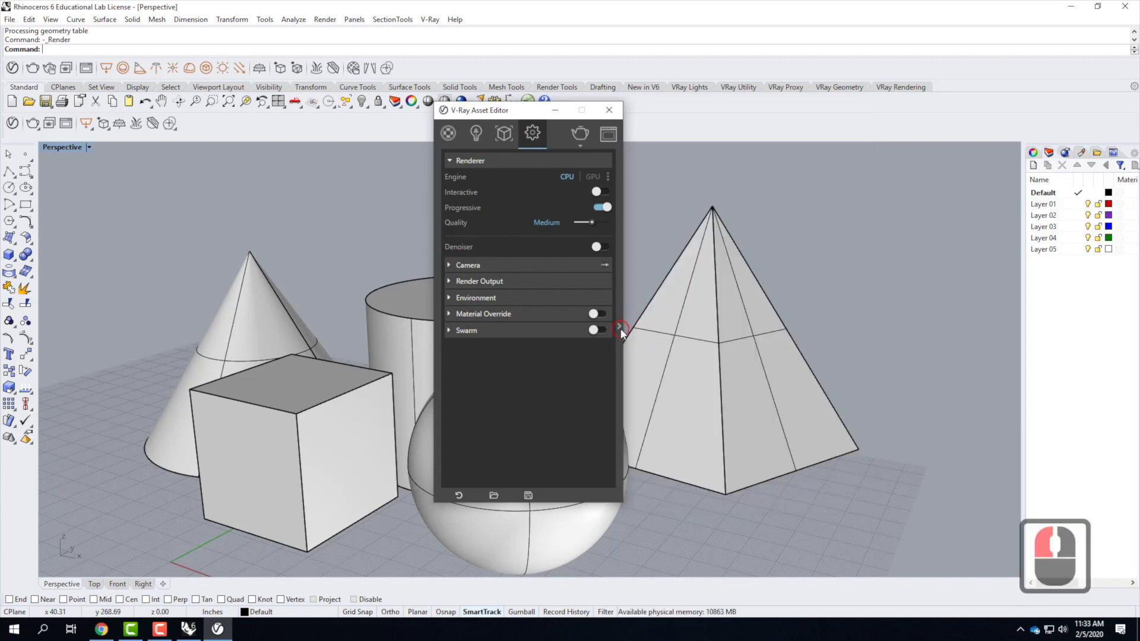
pyautogui.click(622, 326)
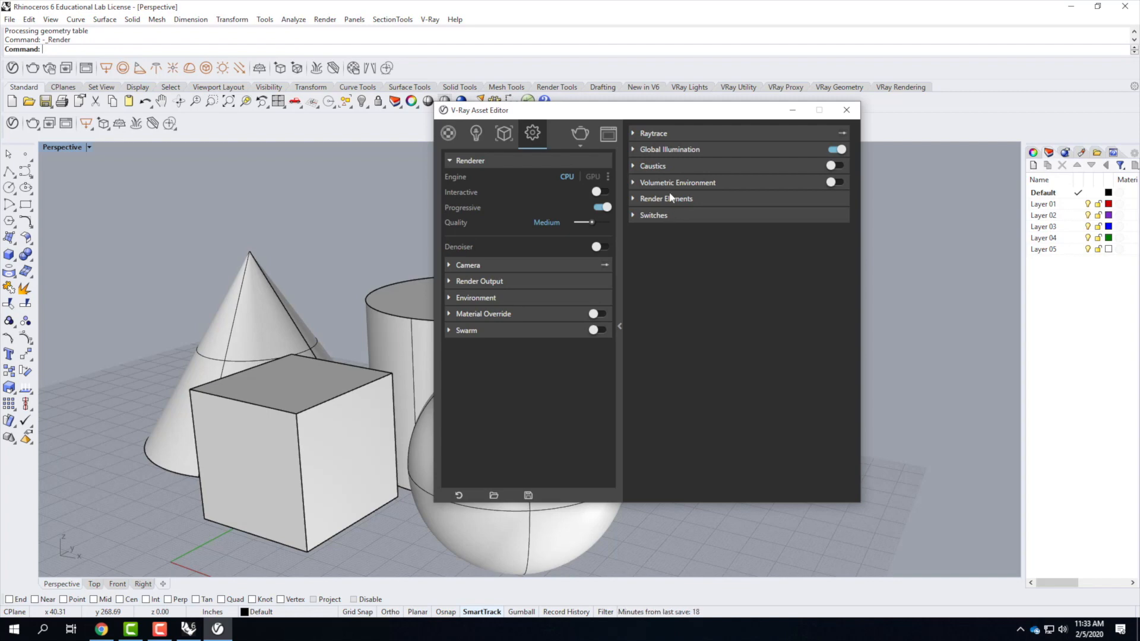
pyautogui.click(631, 133)
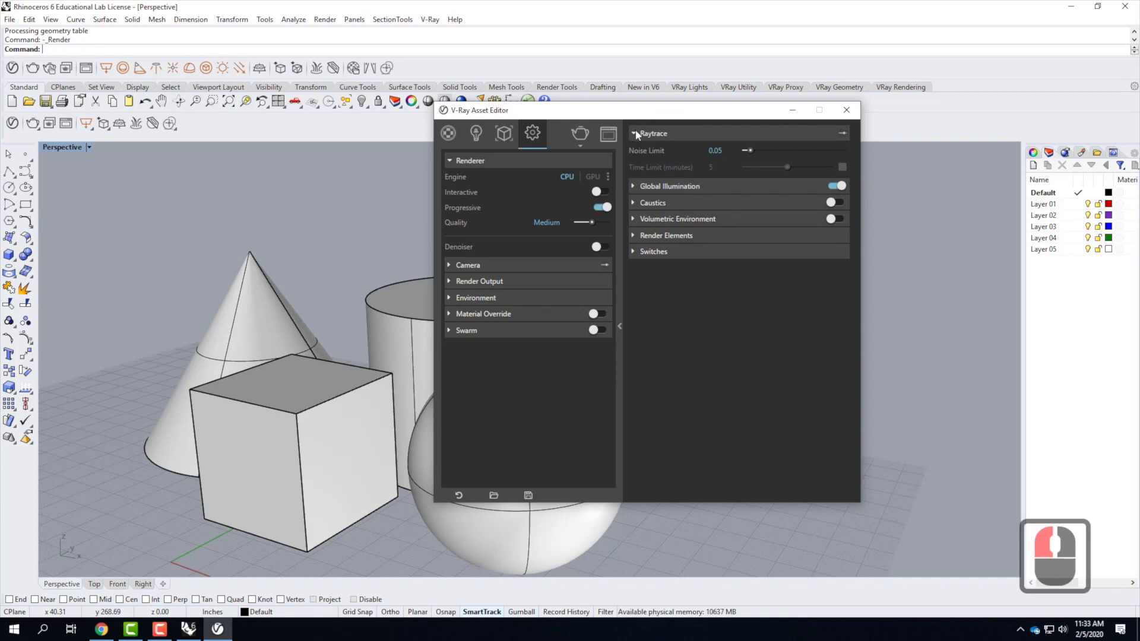
pyautogui.click(651, 134)
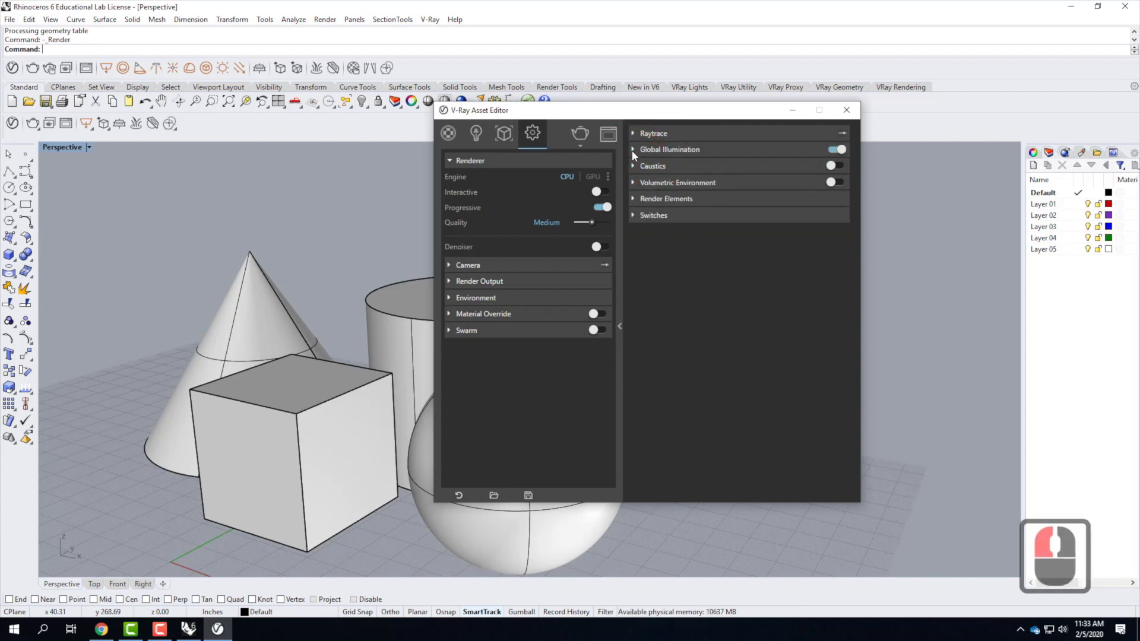
pyautogui.click(633, 150)
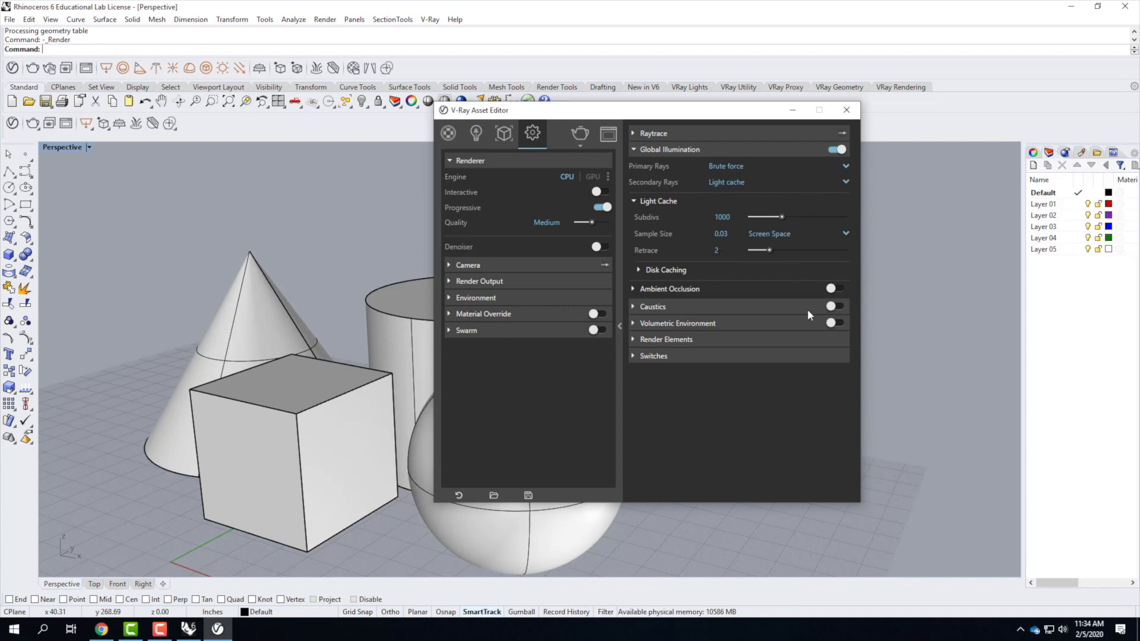
pyautogui.click(635, 149)
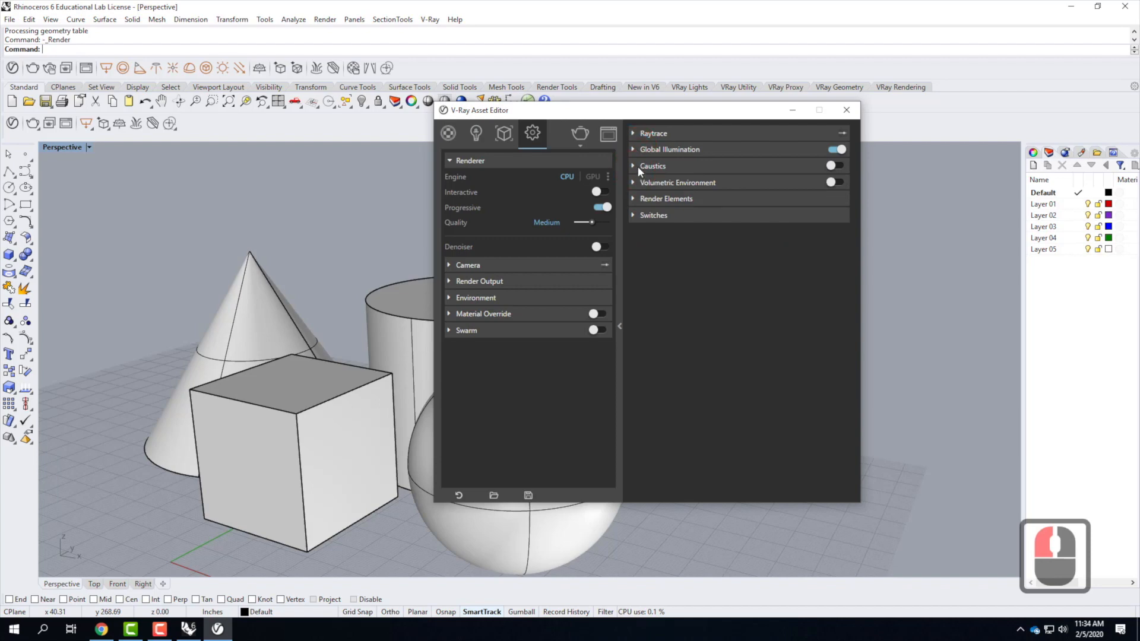
# Examine the Caustics, Volumetric Environment and Render Elements sections of the advanced render settings, collapsing each after viewing
pyautogui.click(633, 166)
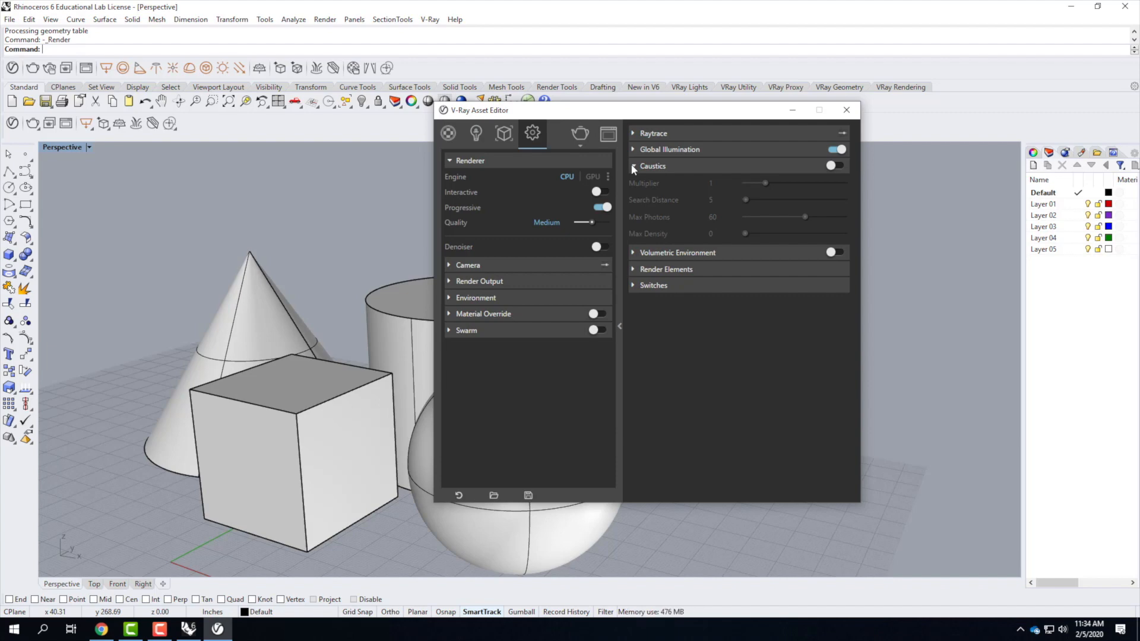
pyautogui.click(634, 167)
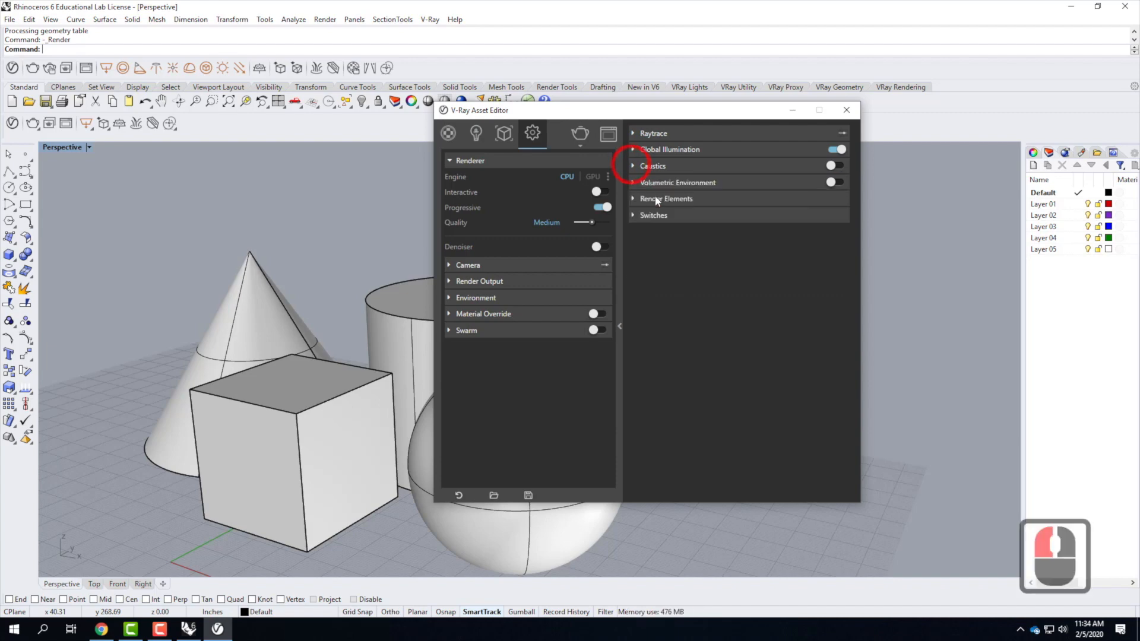
pyautogui.click(634, 182)
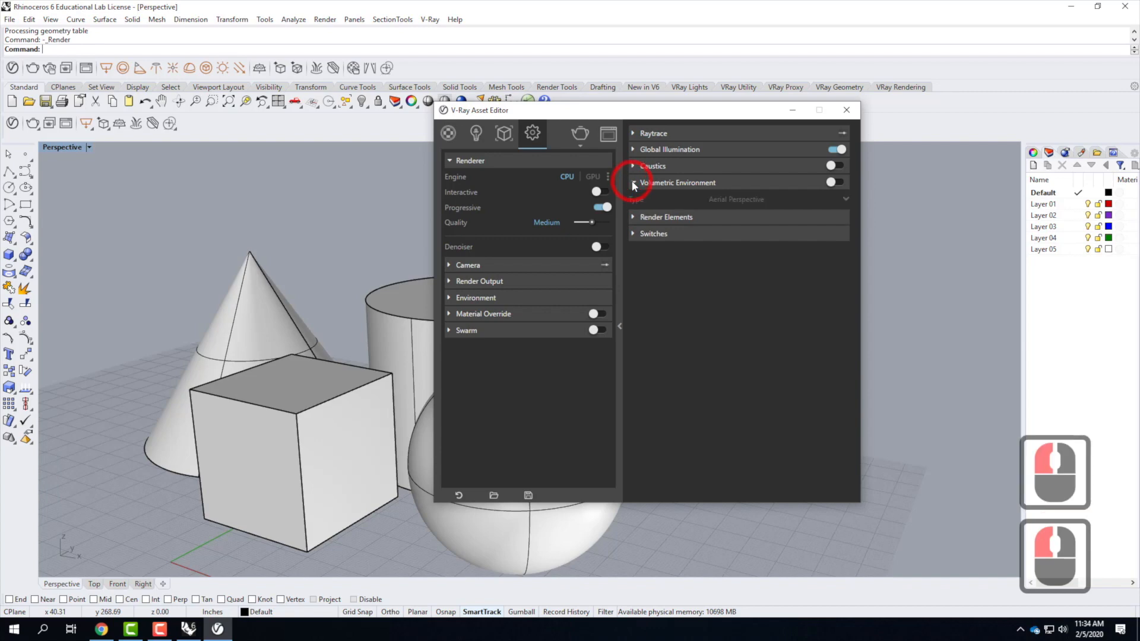
pyautogui.click(633, 184)
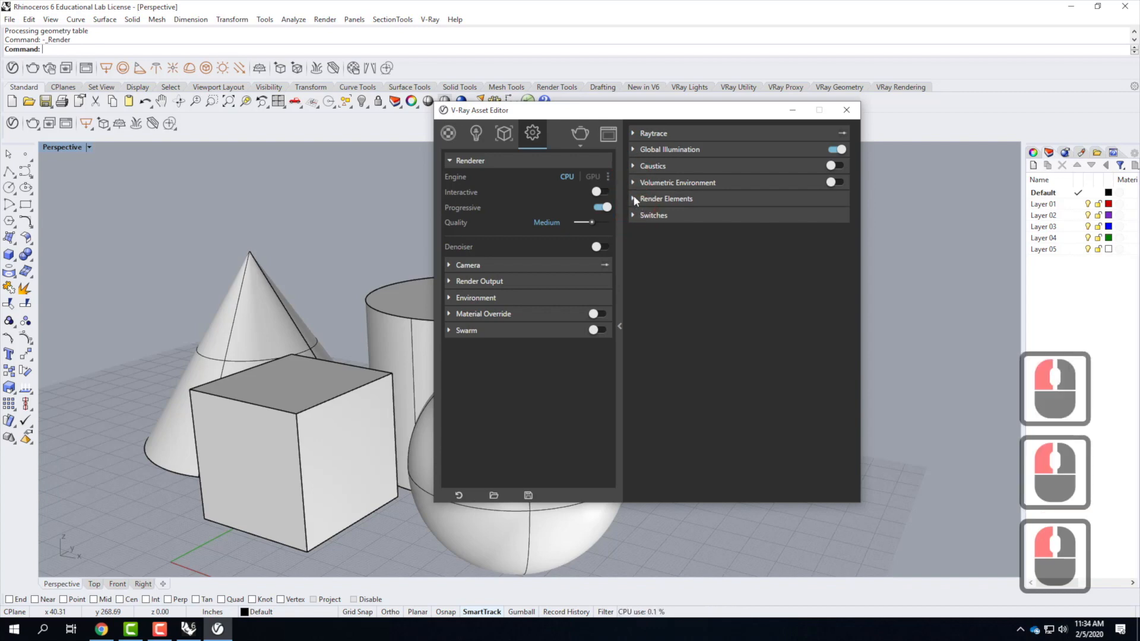
pyautogui.click(632, 198)
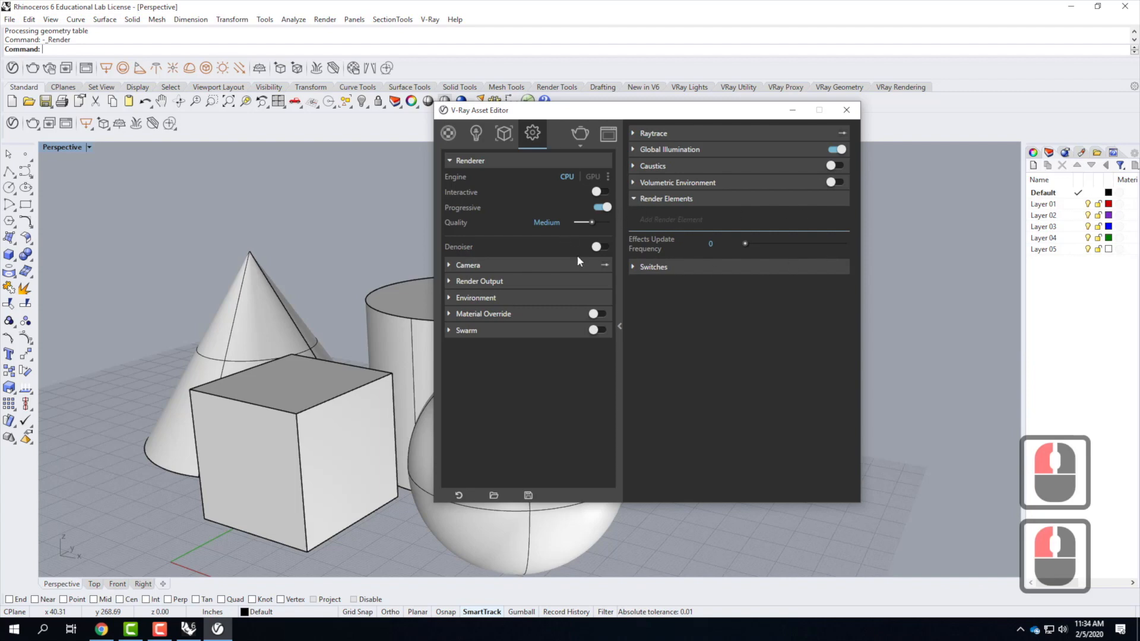
pyautogui.click(633, 199)
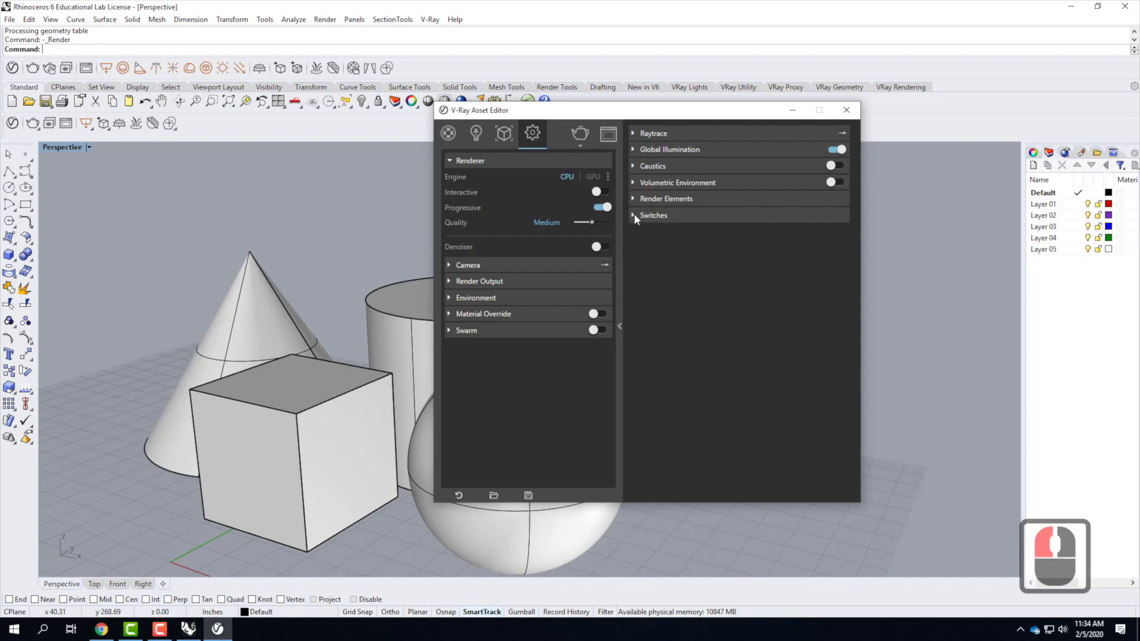
# Examine the Geometry and Lights options under Switches, and close the V-Ray Asset Editor
pyautogui.click(633, 215)
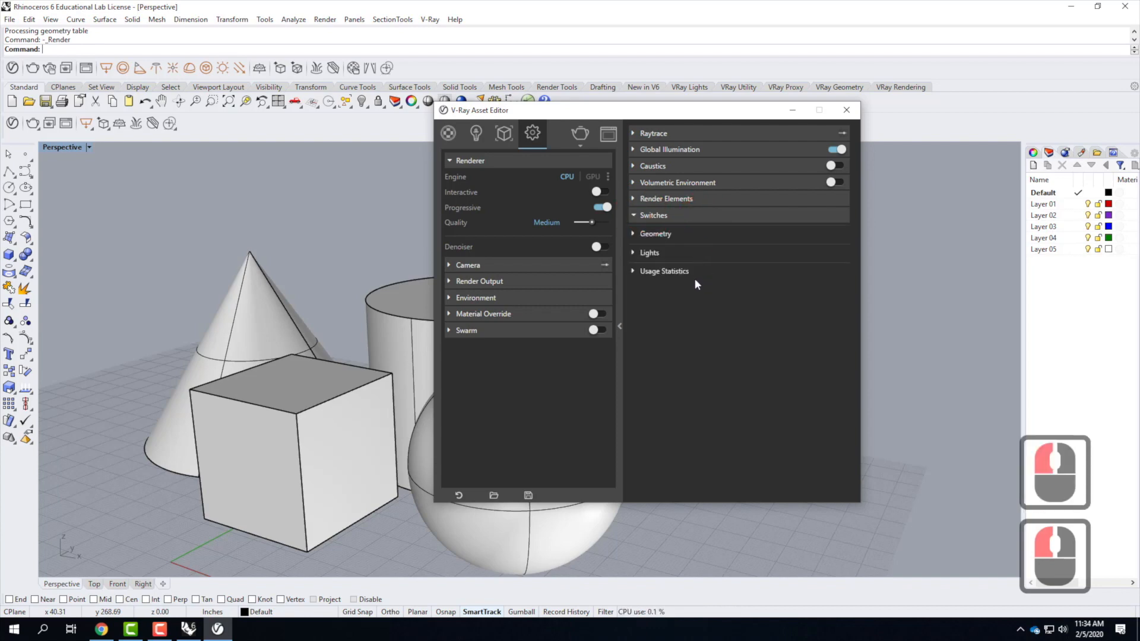
pyautogui.click(633, 235)
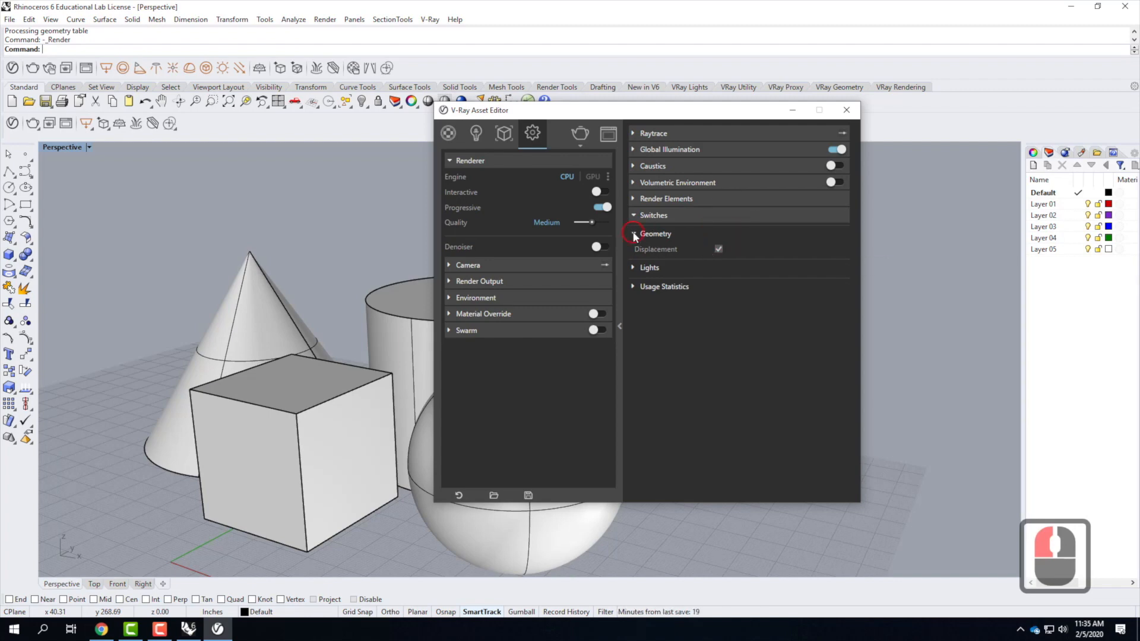
pyautogui.click(633, 233)
pyautogui.click(633, 253)
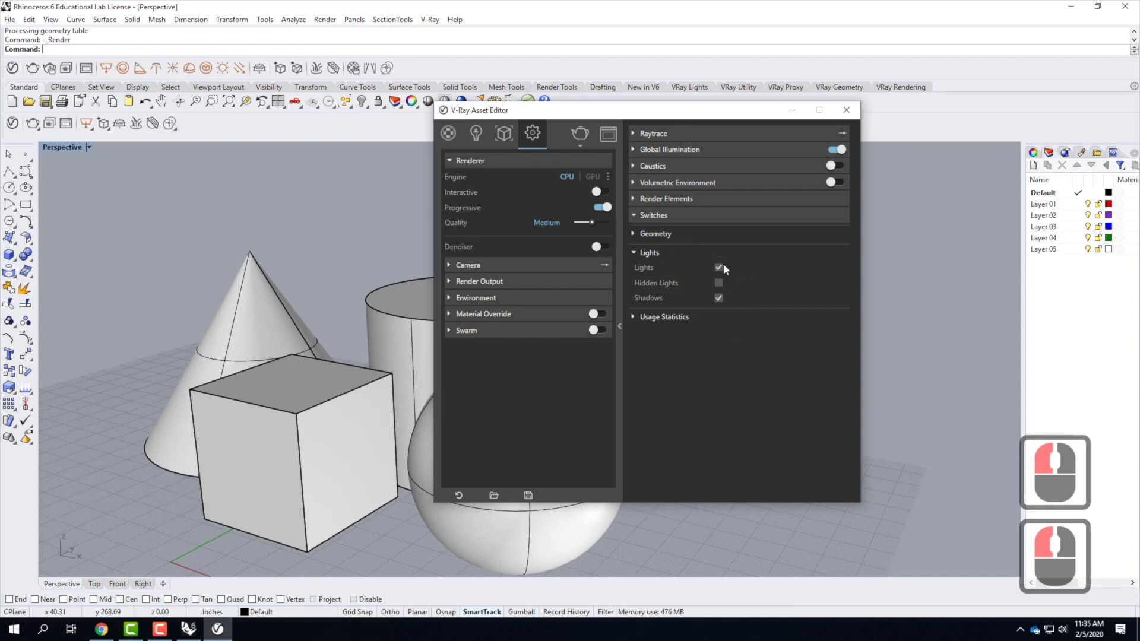
pyautogui.moveTo(689, 286)
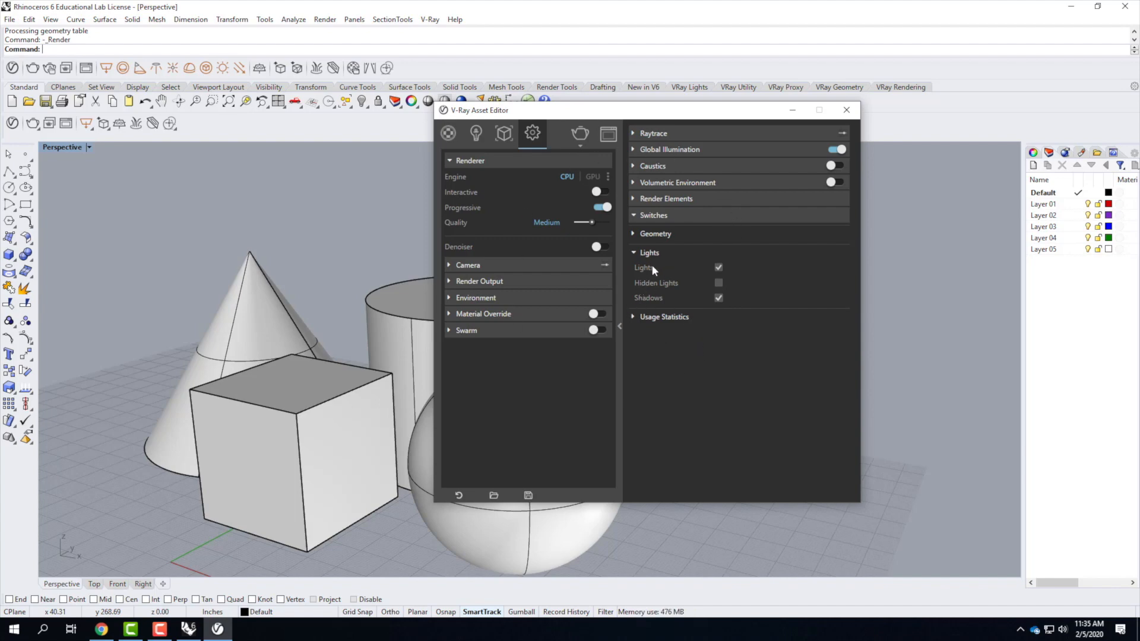
pyautogui.click(619, 327)
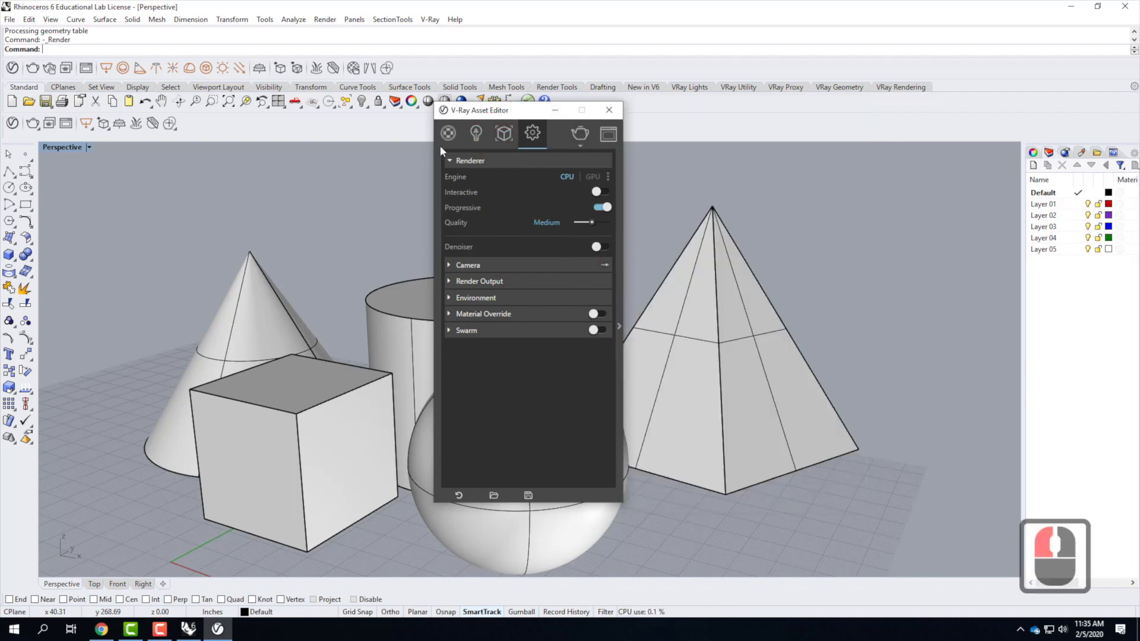
pyautogui.click(610, 112)
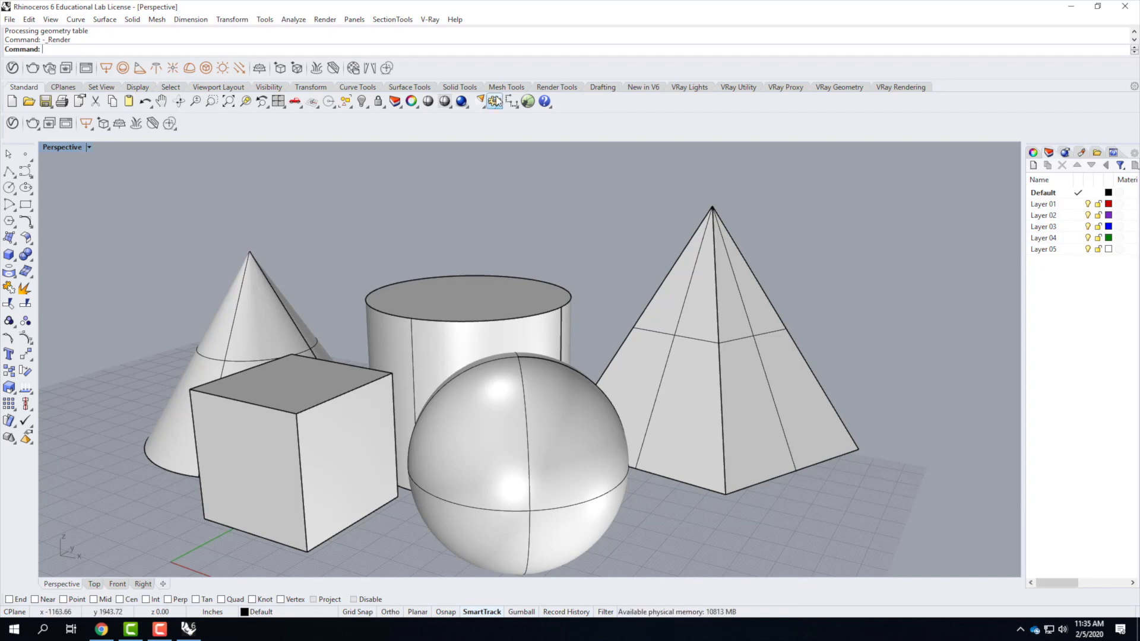
# Render the perspective view of the solids with V-Ray and close the frame buffer
pyautogui.click(462, 102)
pyautogui.click(692, 282)
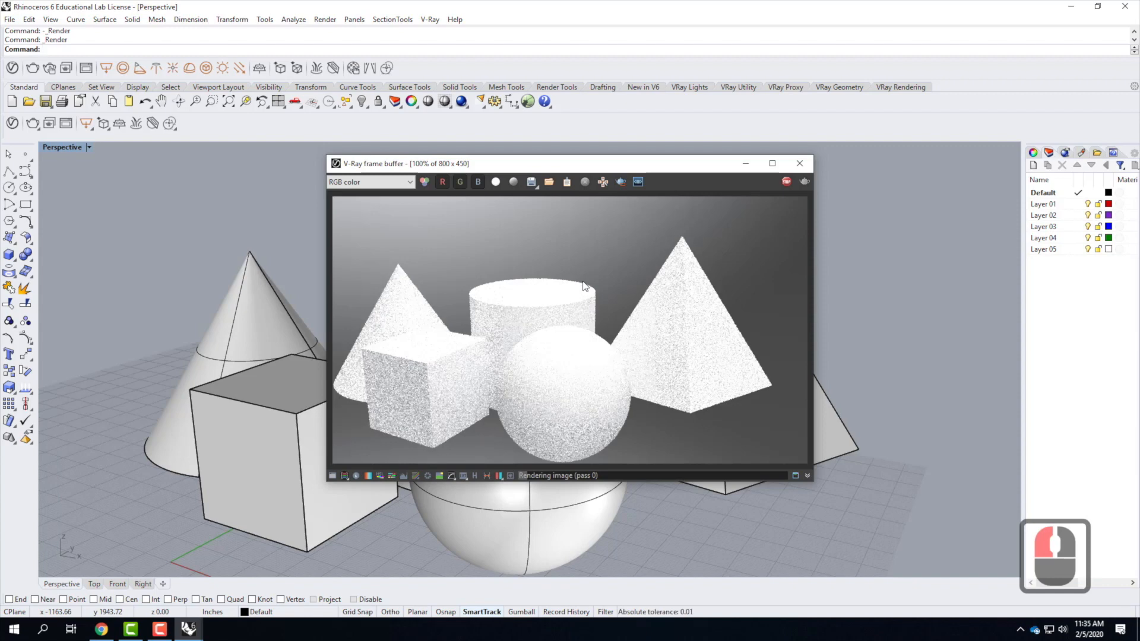
pyautogui.click(800, 163)
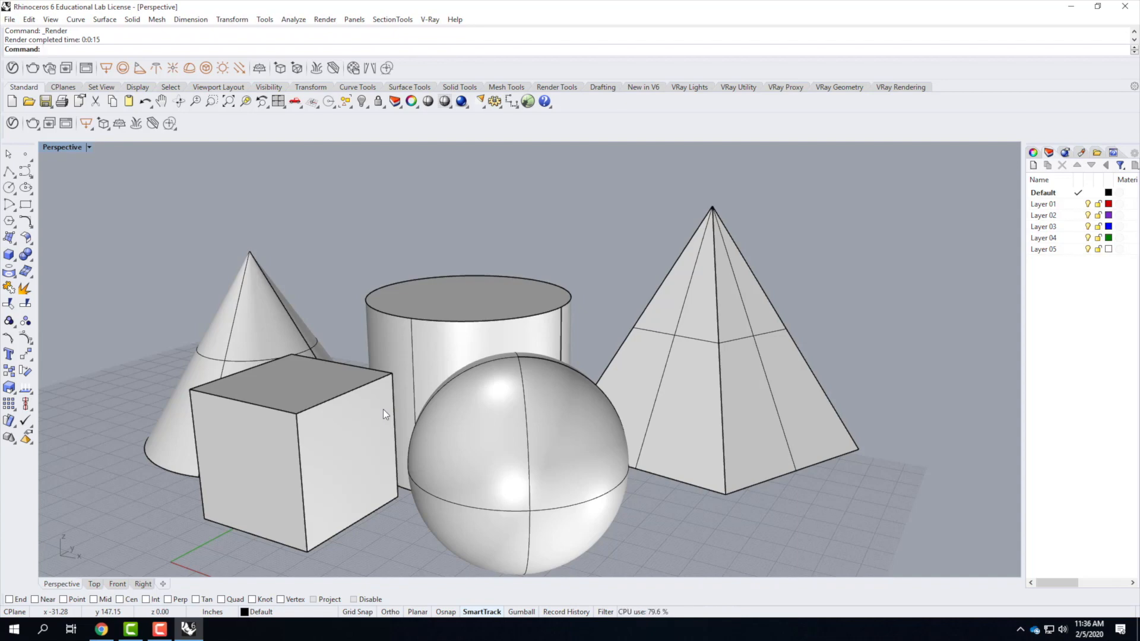
# Rename Layer 01 as Infinite Plane
pyautogui.click(1044, 205)
pyautogui.doubleClick(1064, 206)
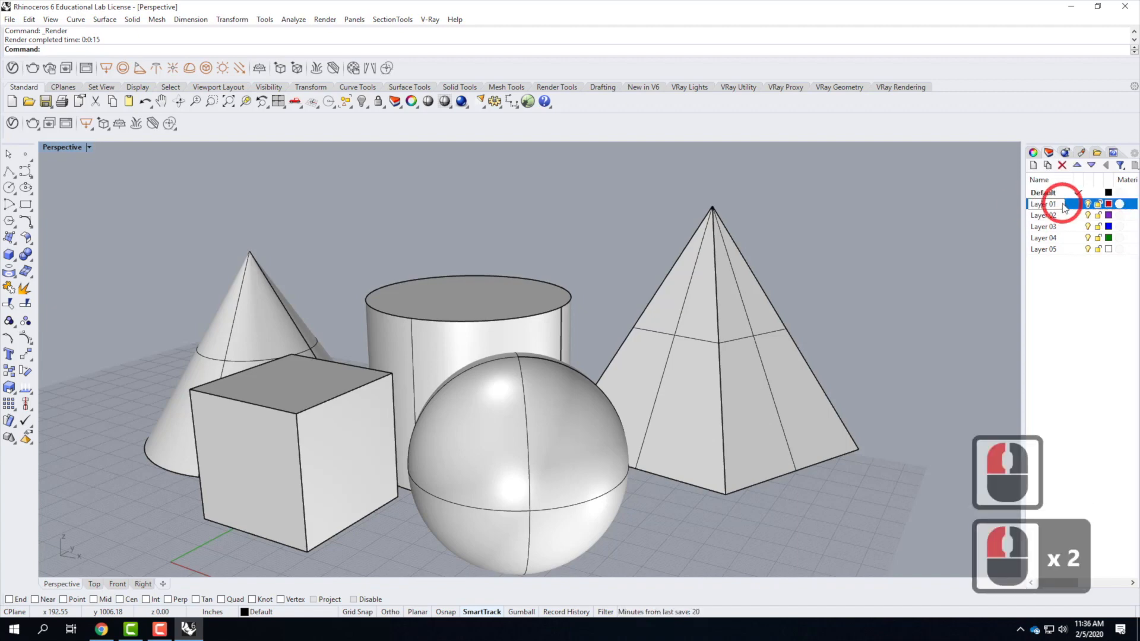
pyautogui.click(1004, 202)
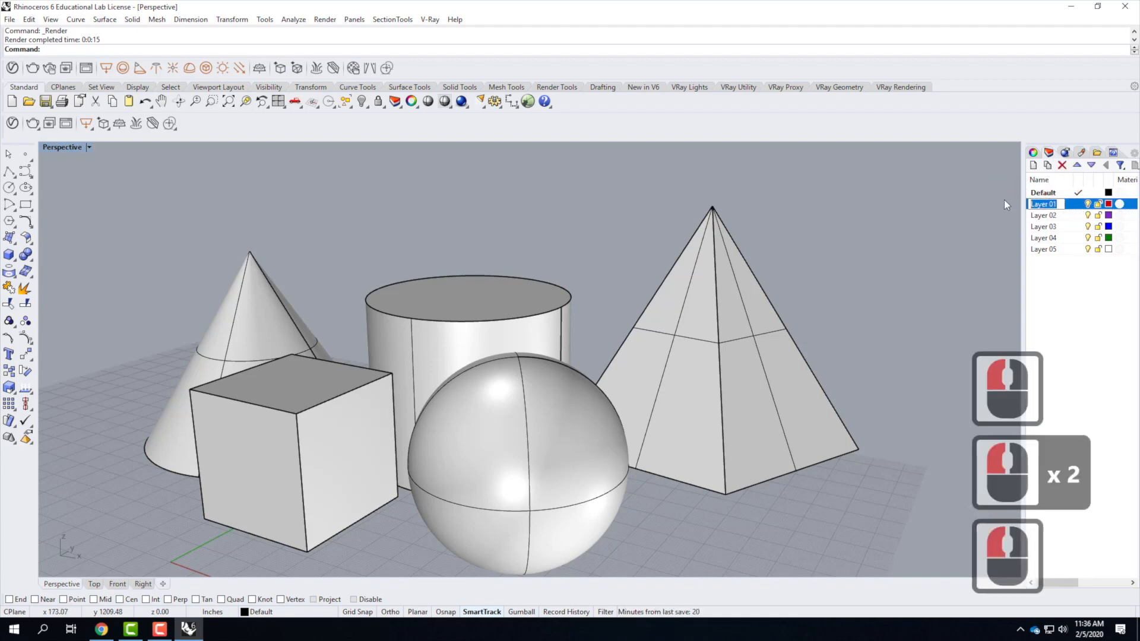
pyautogui.write('Infine')
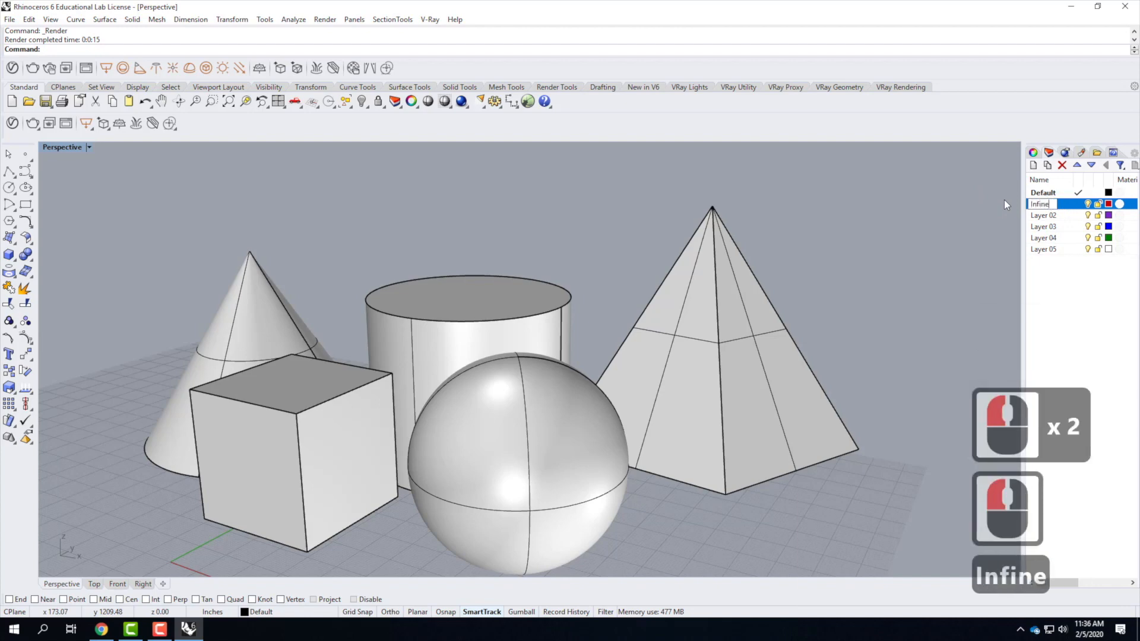
pyautogui.write(' Plane')
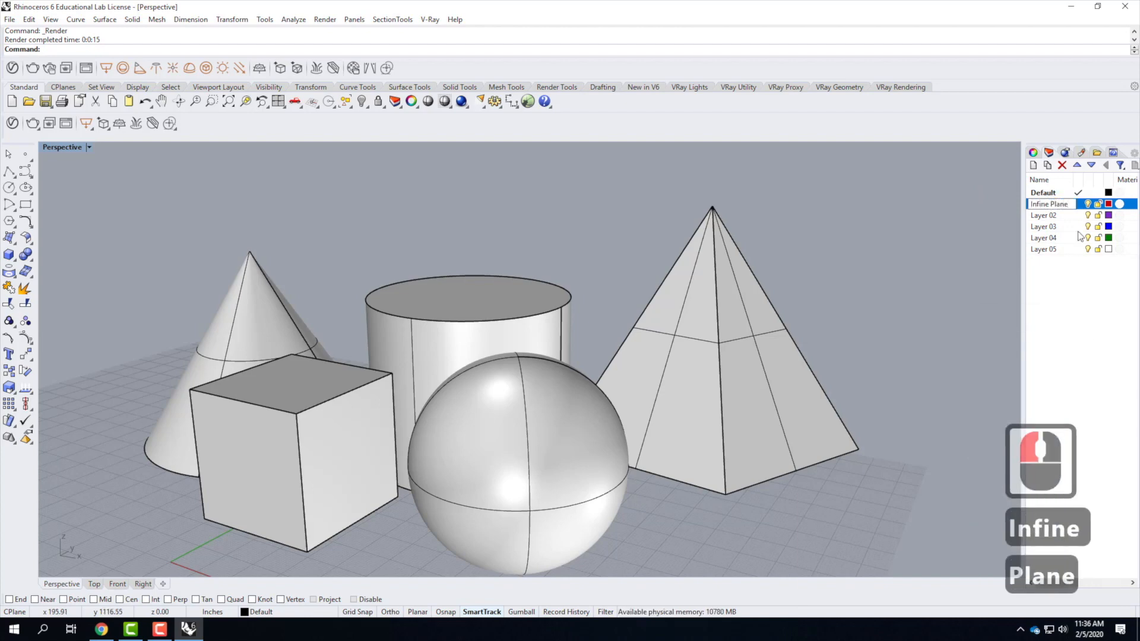
pyautogui.click(1045, 208)
pyautogui.write('ite')
pyautogui.press('BackSpace')
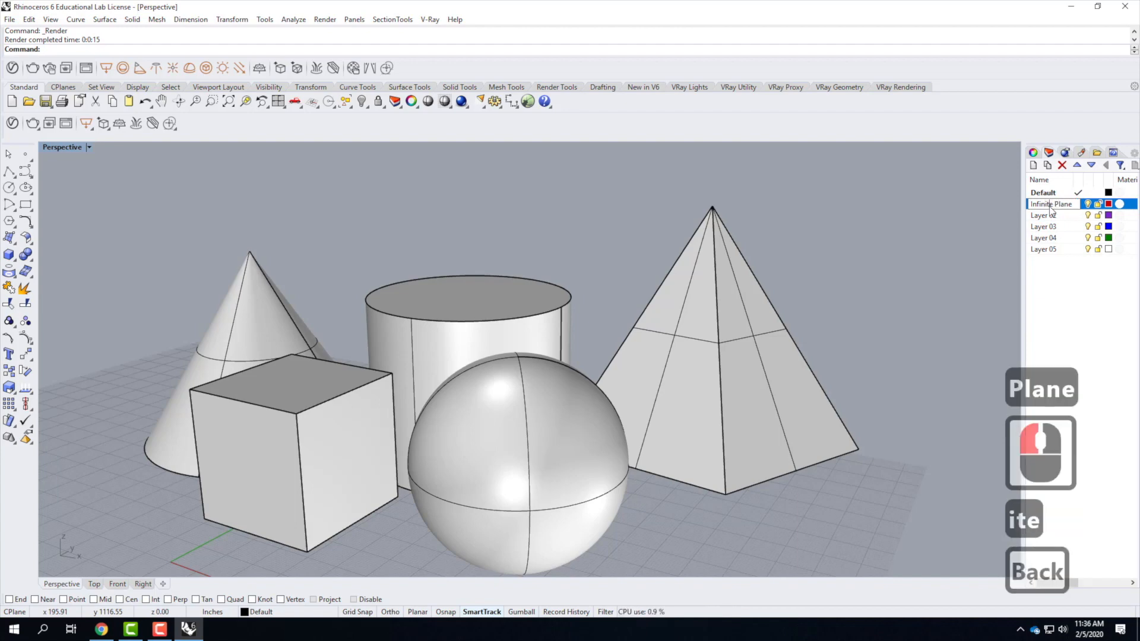
pyautogui.click(1070, 206)
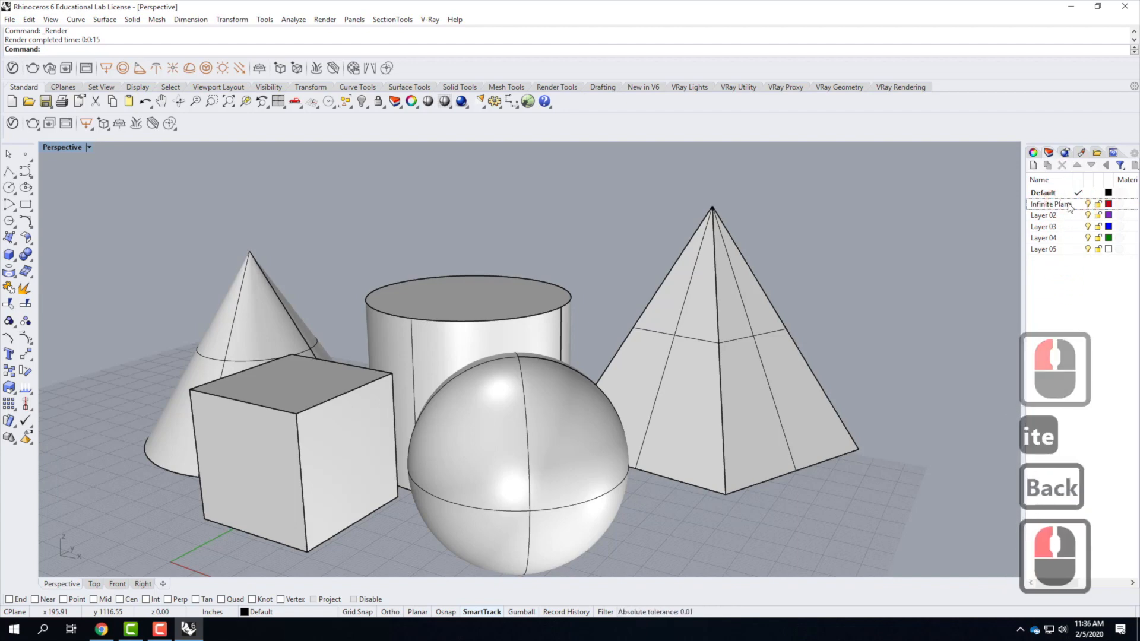
# Make the Infinite Plane layer current and add a V-Ray infinite plane beneath the solids
pyautogui.click(1077, 205)
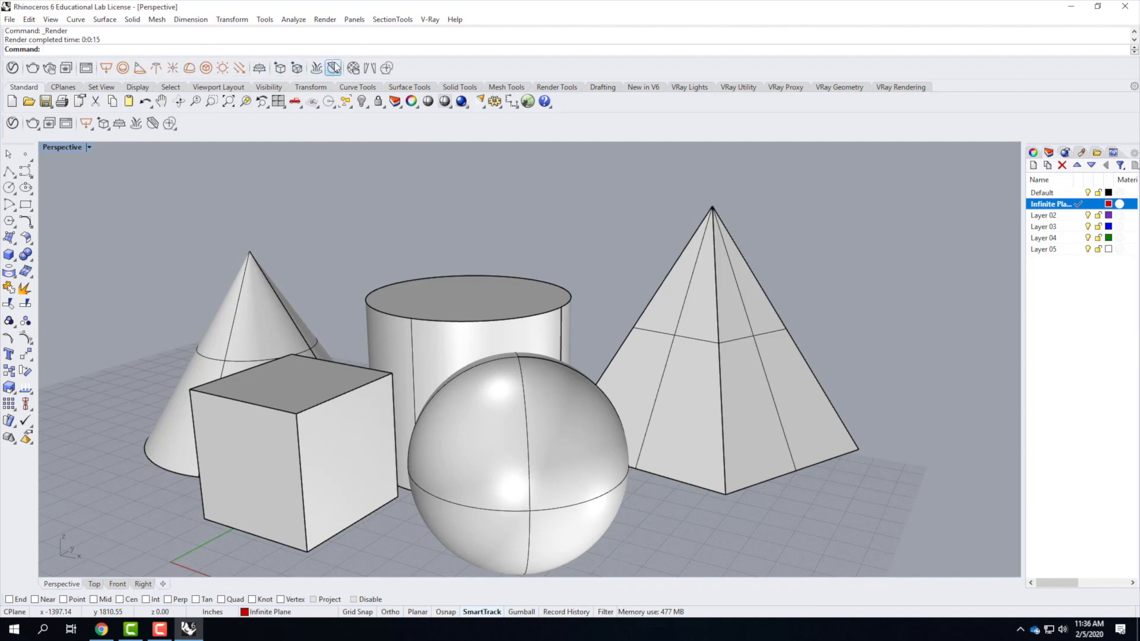
pyautogui.click(261, 70)
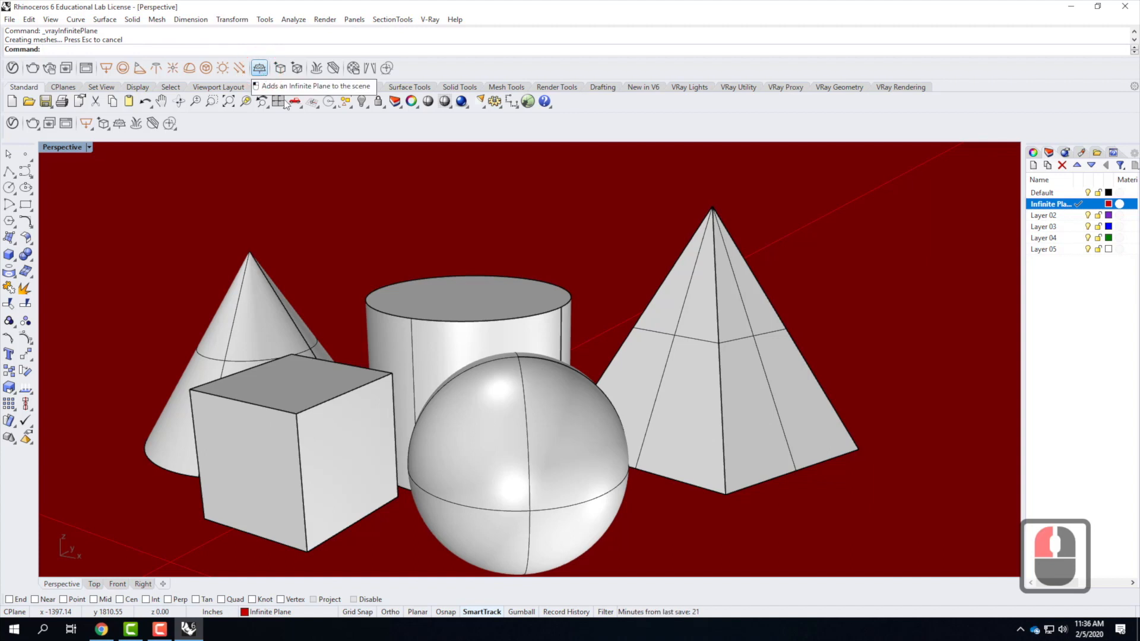
pyautogui.click(801, 231)
pyautogui.click(641, 318)
pyautogui.scroll(-11, 641, 320)
pyautogui.scroll(-8, 544, 383)
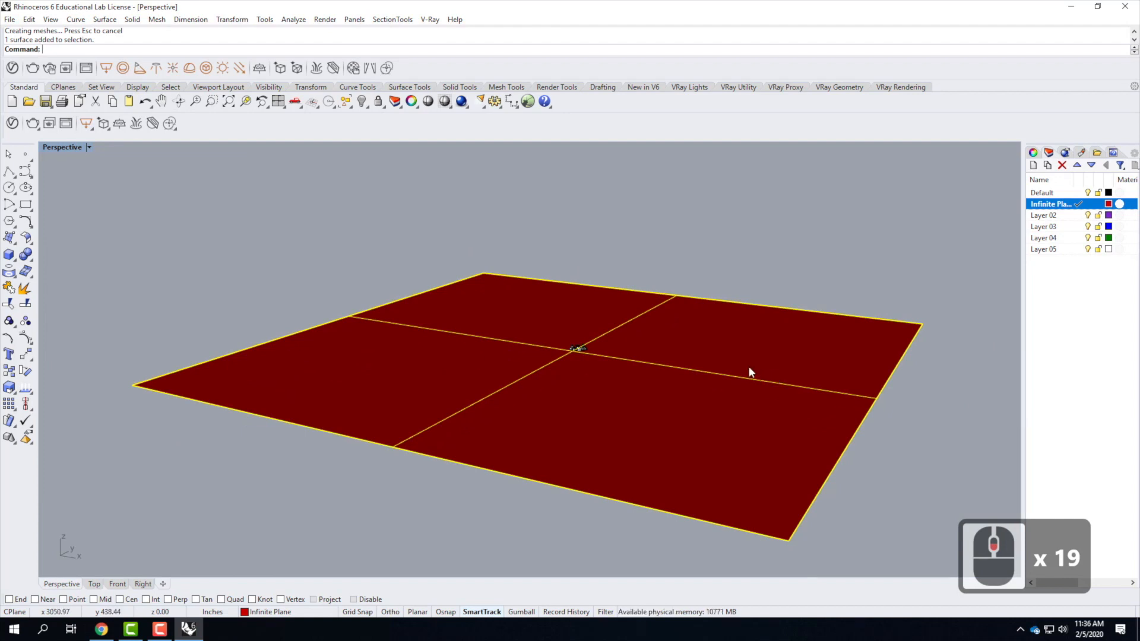
pyautogui.scroll(14, 579, 349)
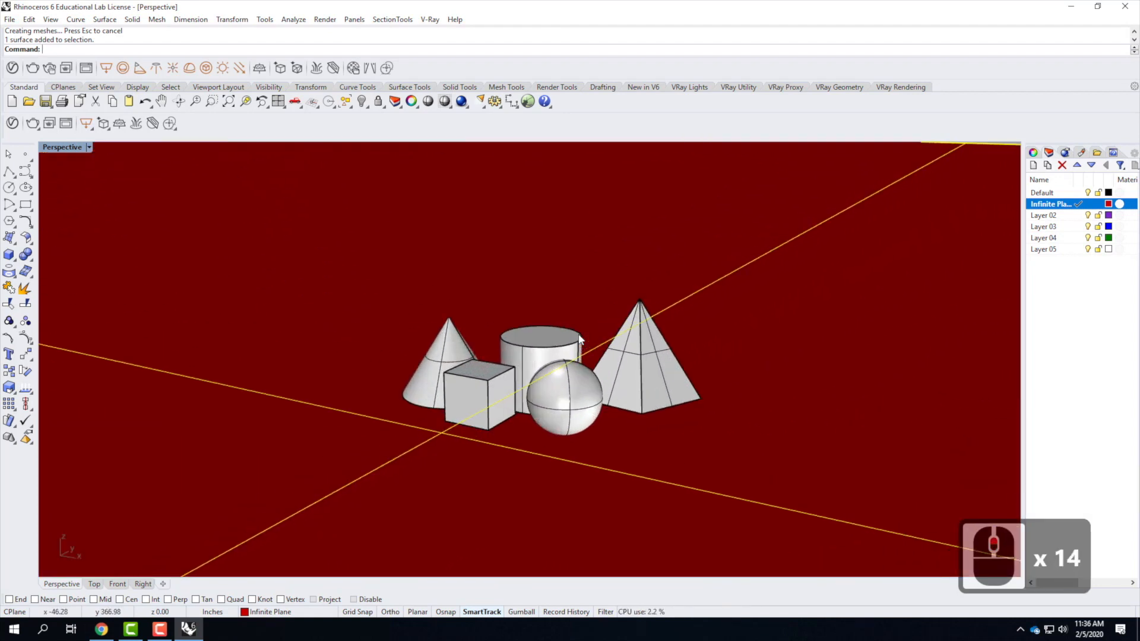
pyautogui.scroll(3, 614, 341)
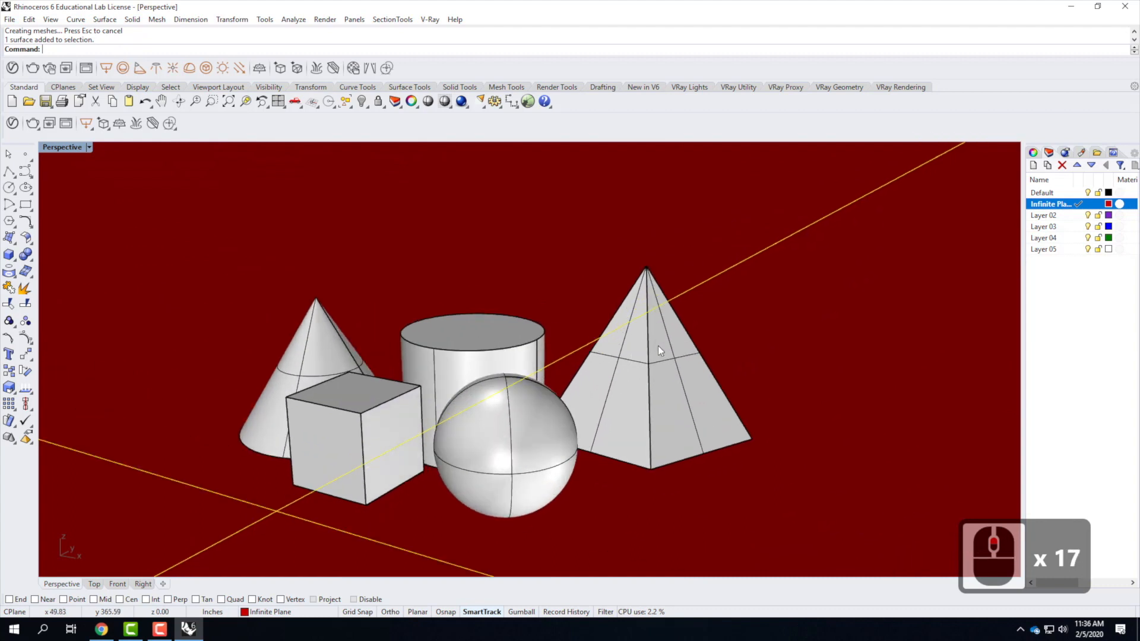
# Set the Infinite Plane layer's colour to Black
pyautogui.rightClick(1113, 205)
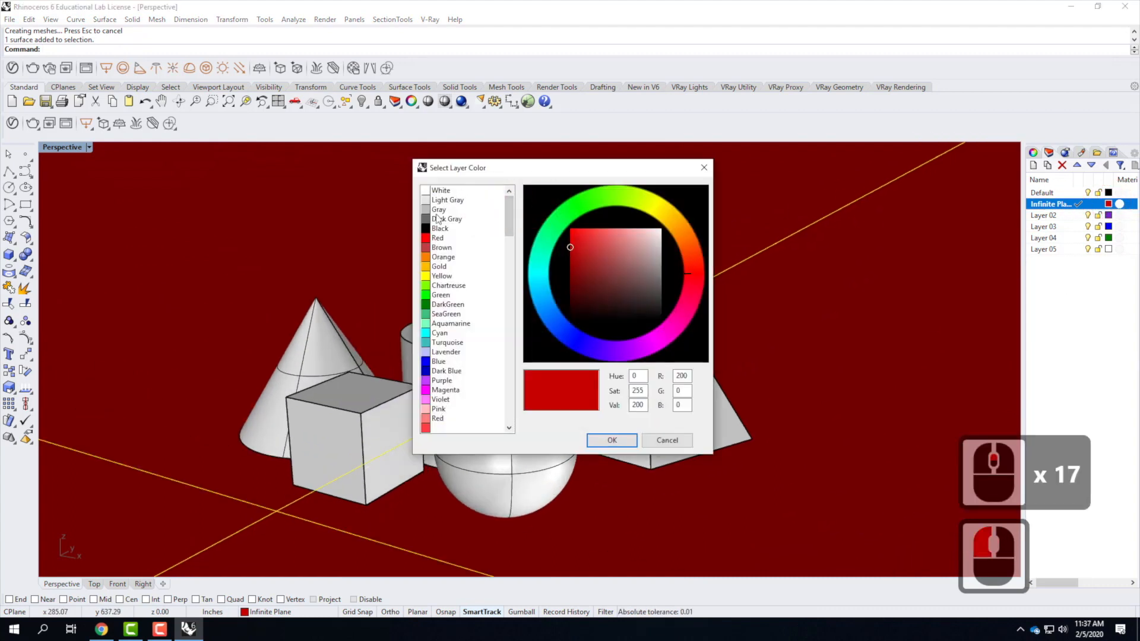
pyautogui.click(438, 229)
pyautogui.click(612, 439)
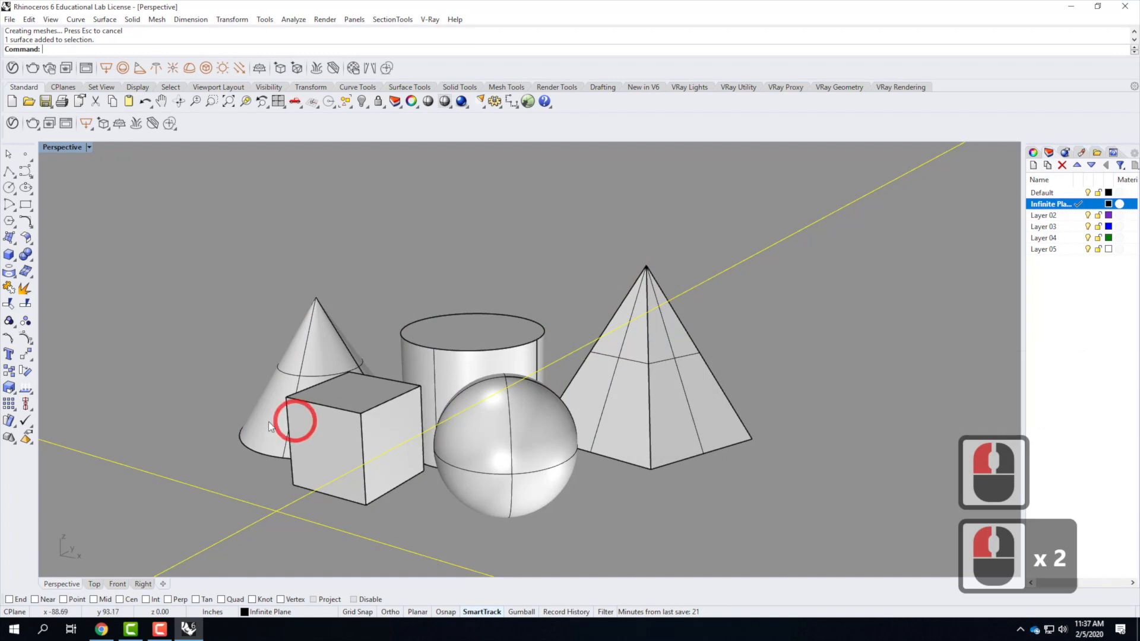
pyautogui.scroll(-3, 511, 489)
pyautogui.scroll(3, 508, 506)
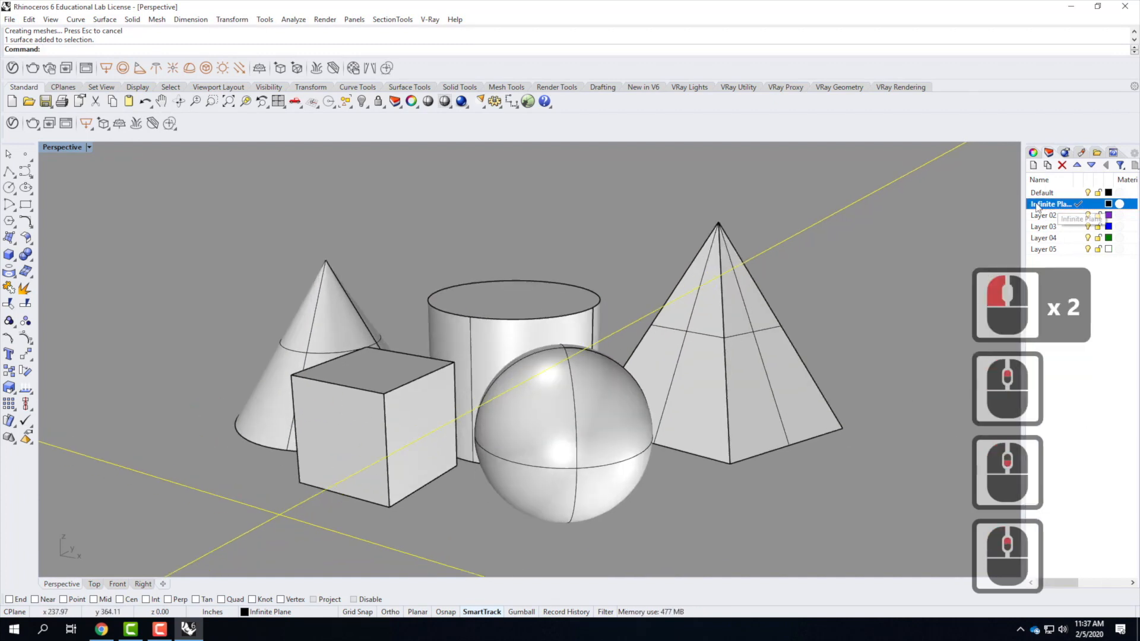
# Make Default the current layer and lock the Infinite Plane layer, testing selection on the pyramid
pyautogui.click(1099, 203)
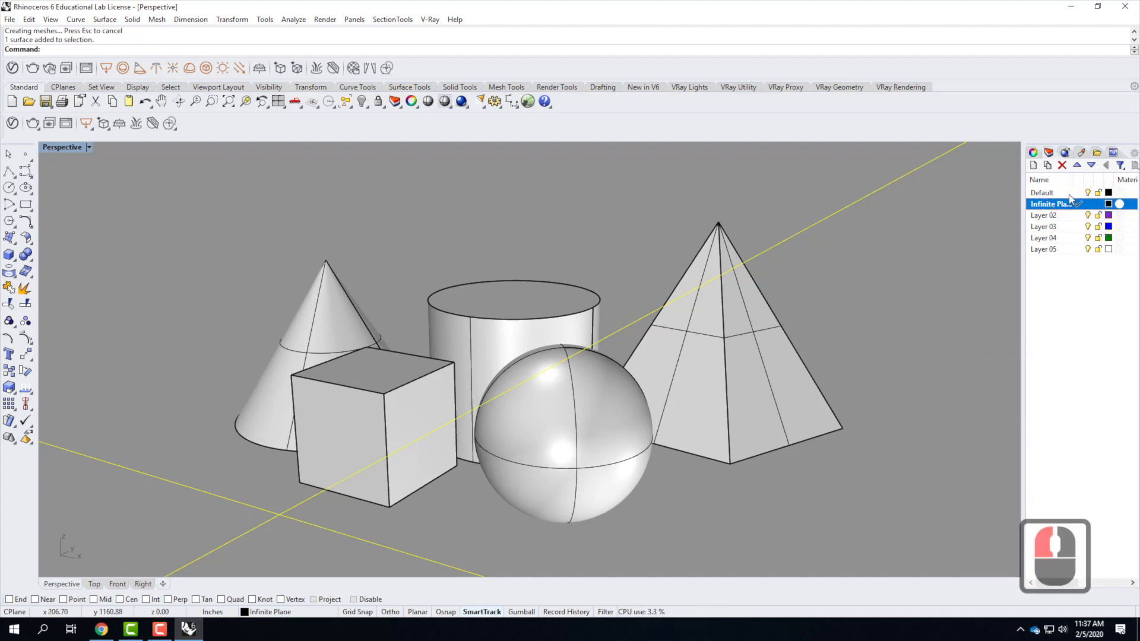
pyautogui.click(1077, 193)
pyautogui.click(1077, 195)
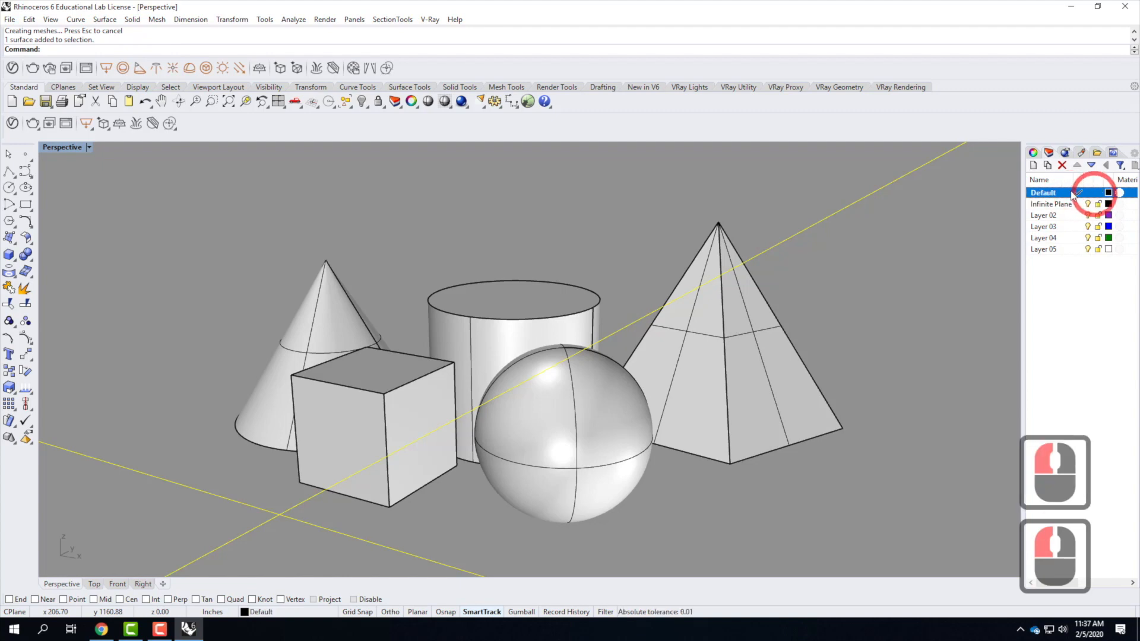
pyautogui.click(1097, 204)
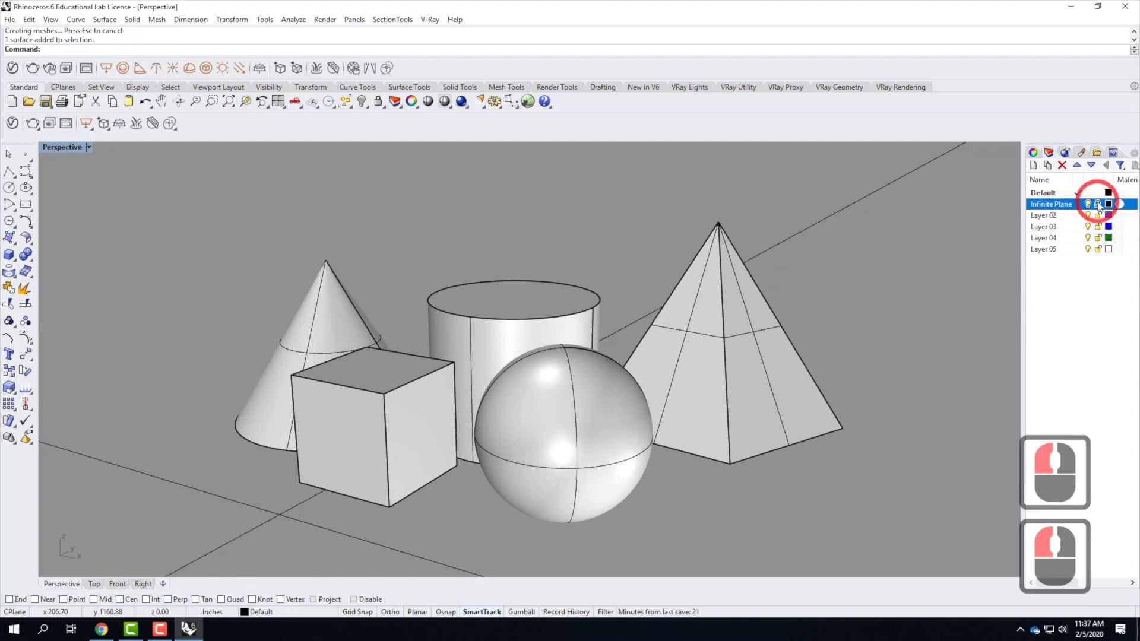
pyautogui.moveTo(838, 208); pyautogui.dragTo(711, 340)
pyautogui.click(711, 339)
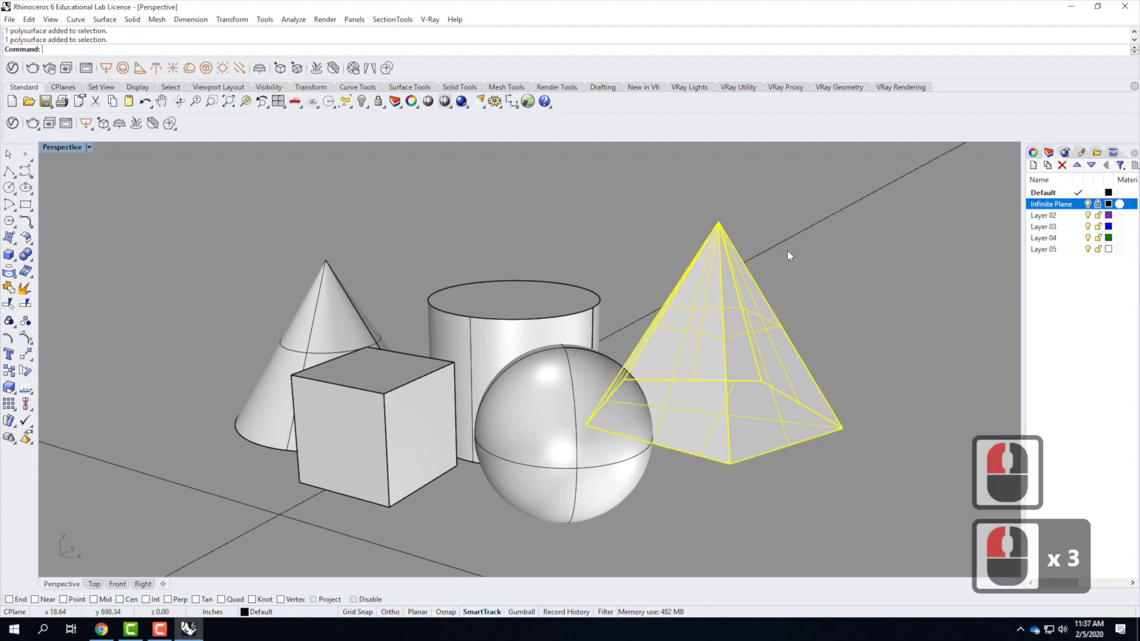
pyautogui.click(825, 219)
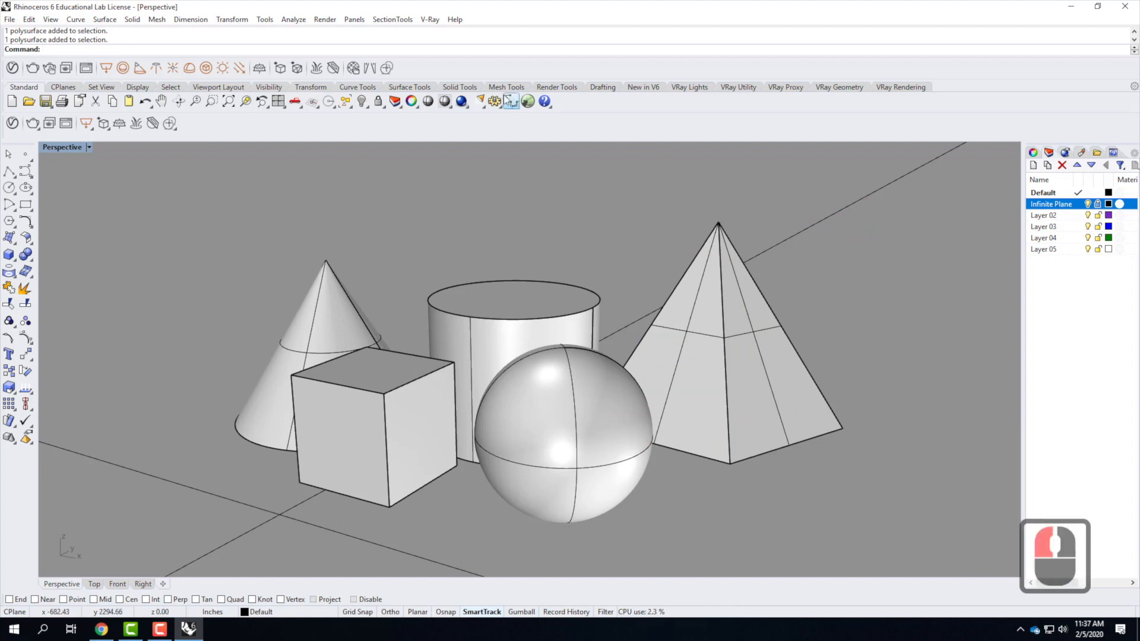
# Render the scene with the infinite plane in V-Ray and close the frame buffer
pyautogui.click(461, 102)
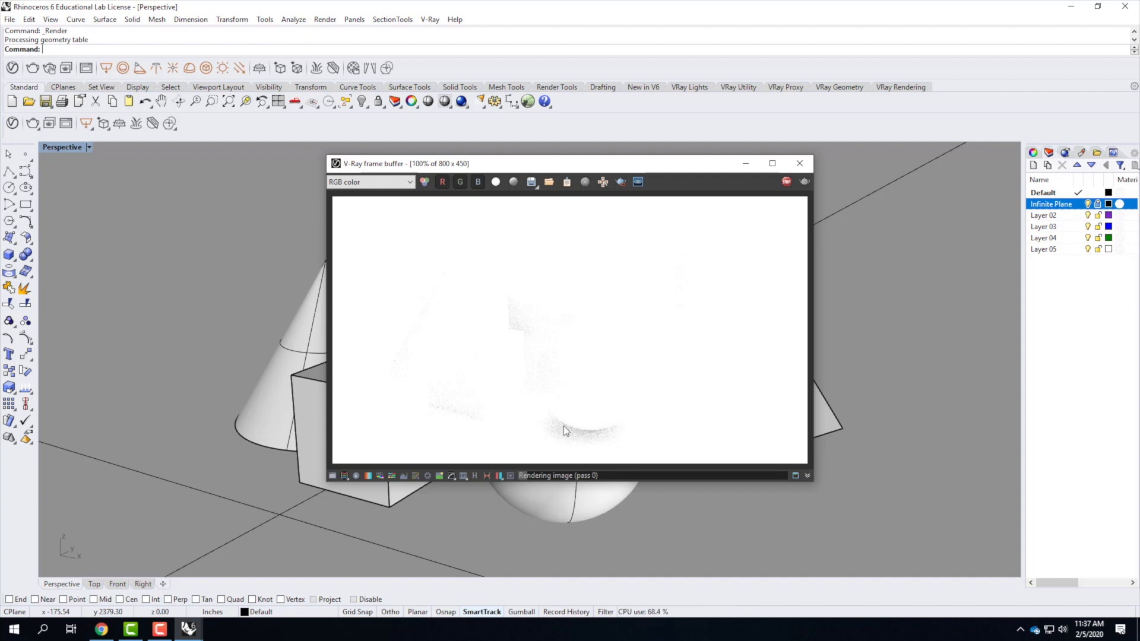
pyautogui.click(799, 163)
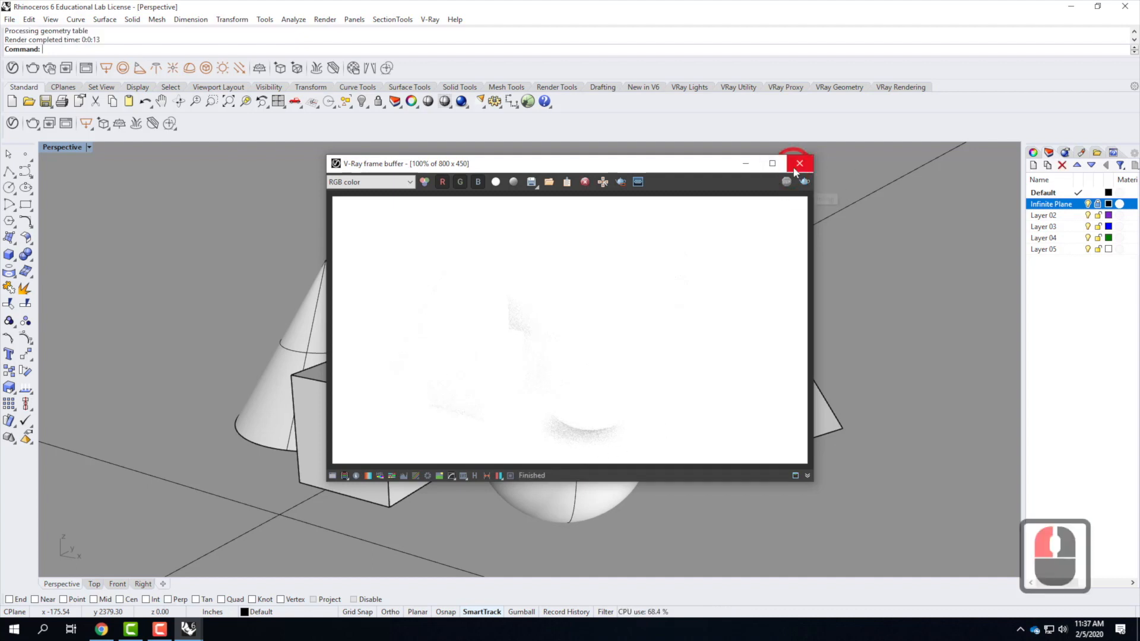
pyautogui.click(799, 163)
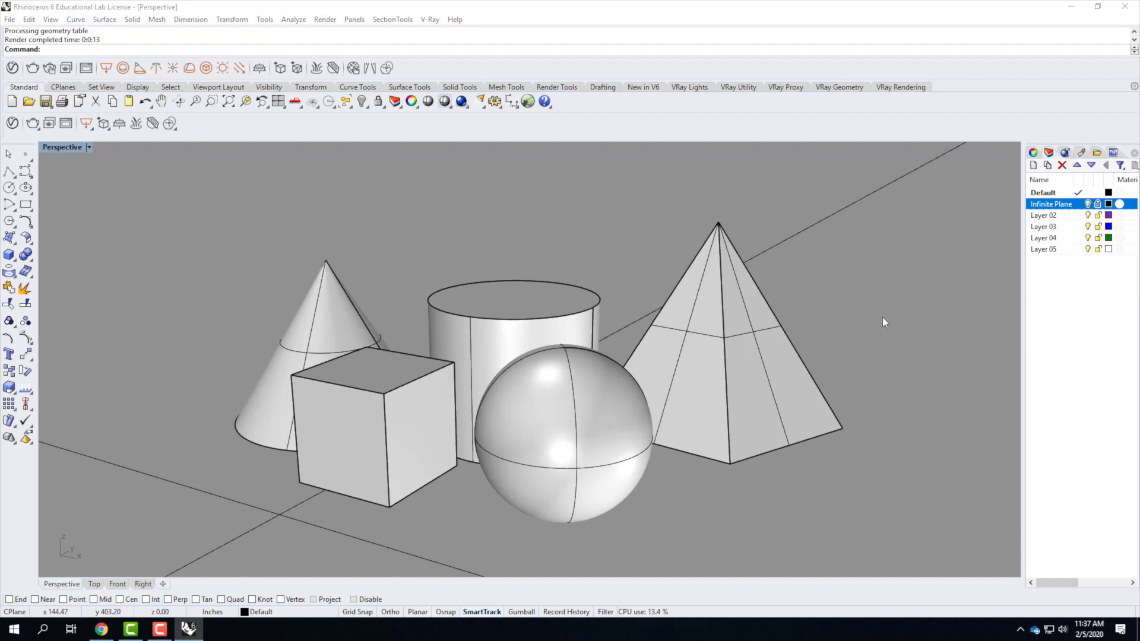
# Rename Layer 02 as Light and make it the current layer
pyautogui.click(1045, 215)
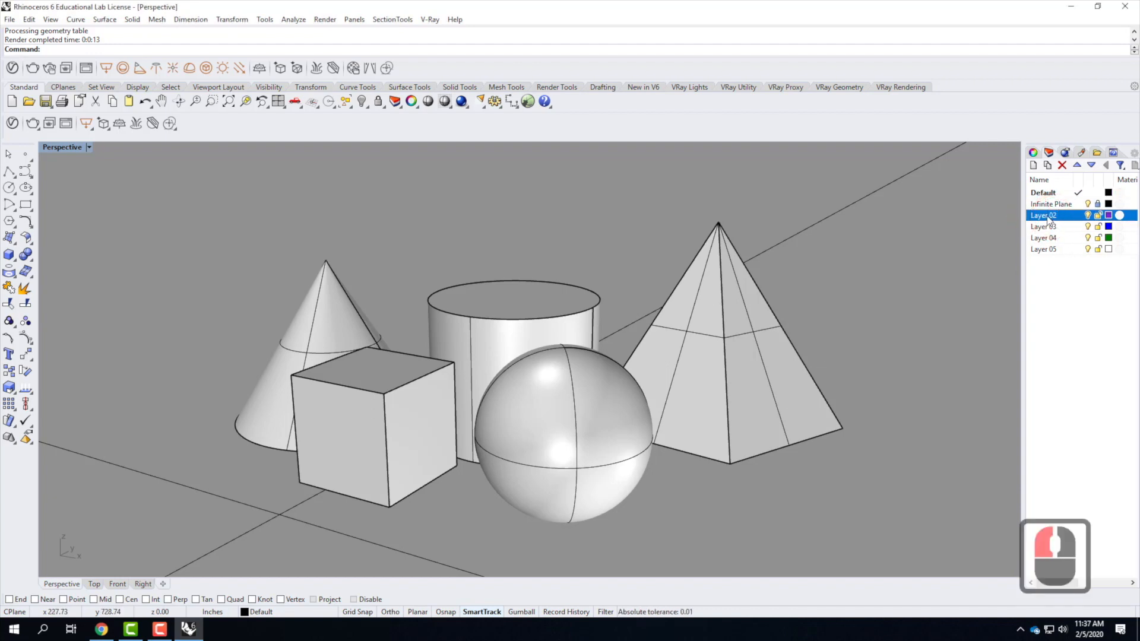
pyautogui.doubleClick(1043, 216)
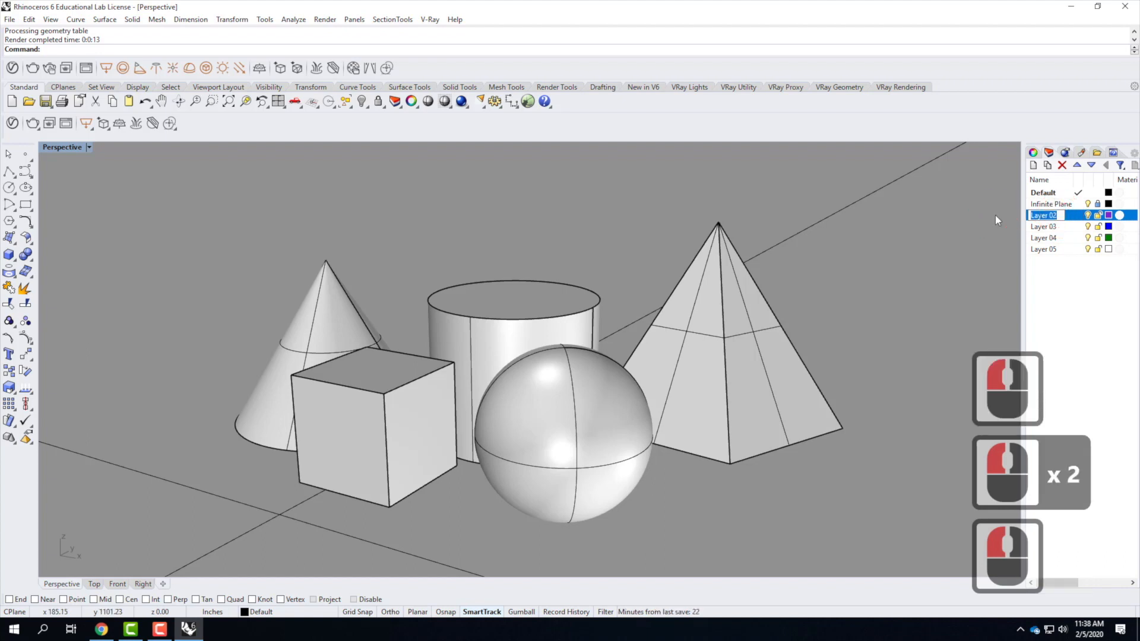
pyautogui.write('j')
pyautogui.press('BackSpace')
pyautogui.write('Light')
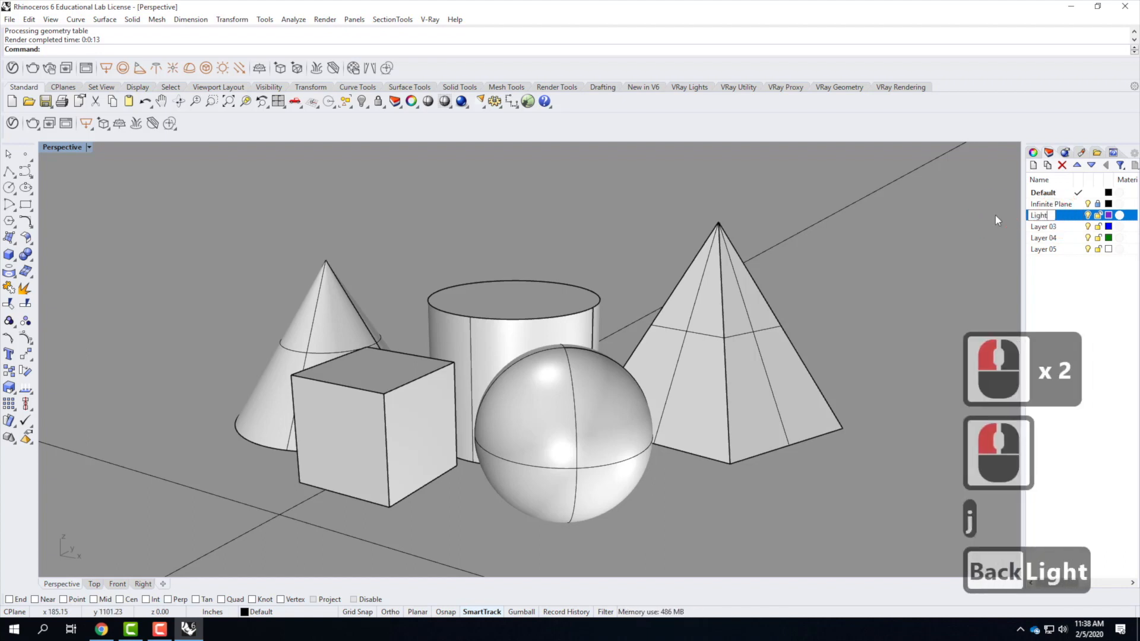
pyautogui.click(1082, 296)
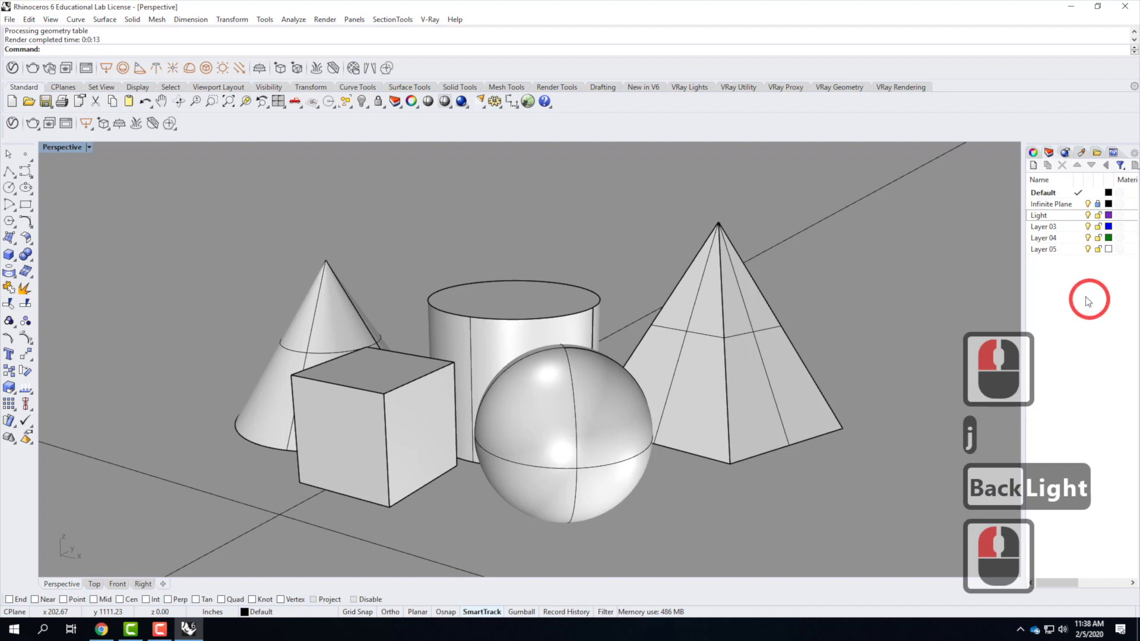
pyautogui.click(1076, 216)
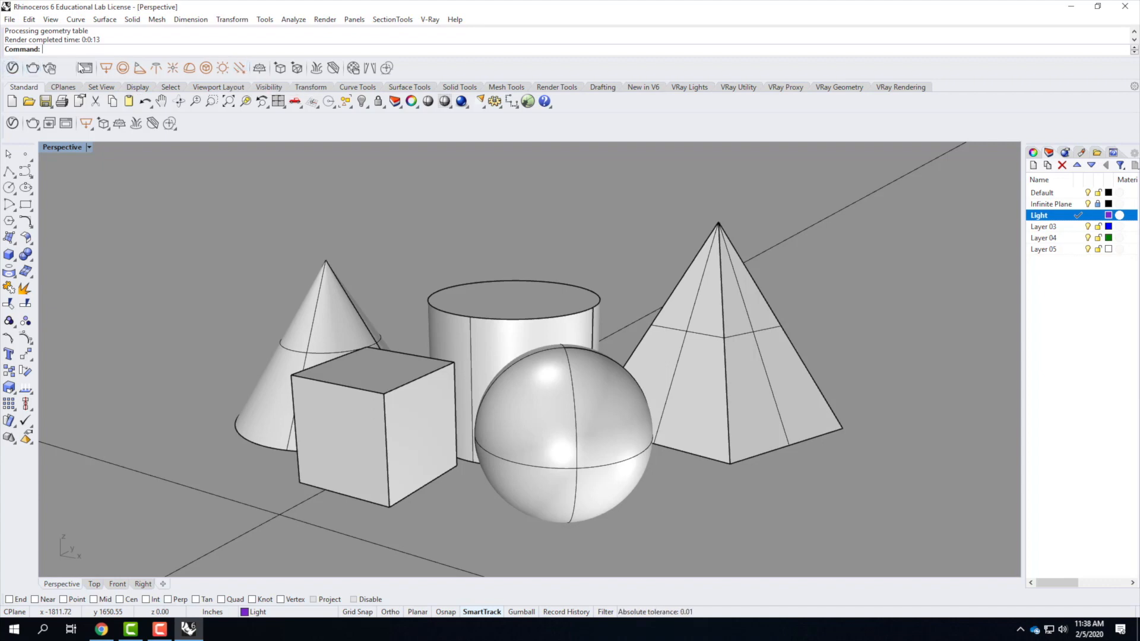
pyautogui.click(238, 69)
pyautogui.click(50, 193)
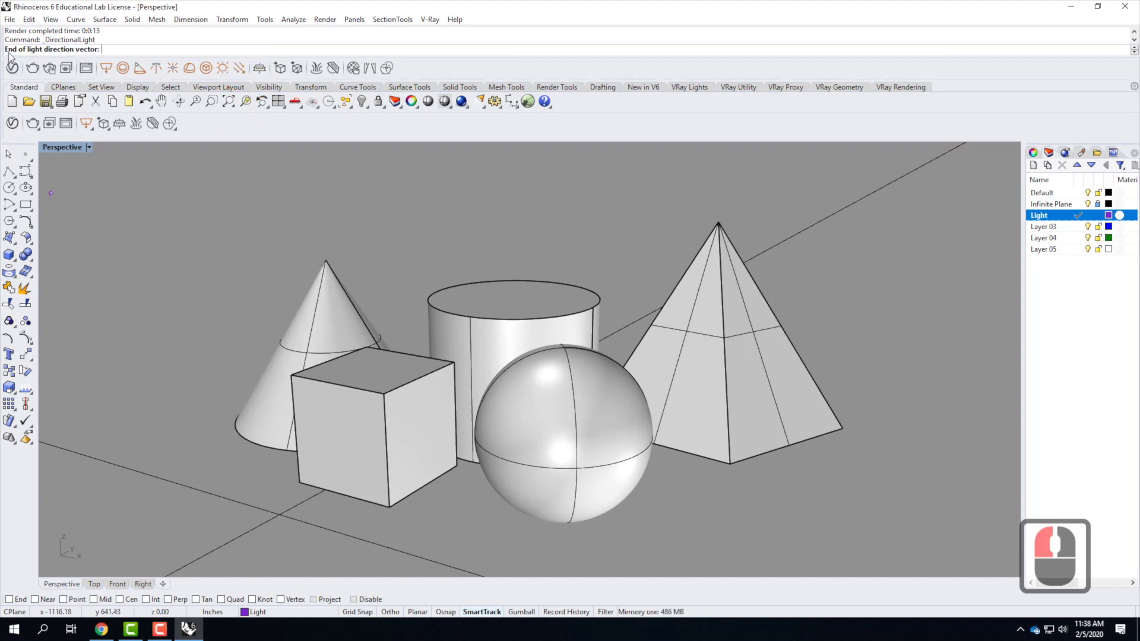
pyautogui.click(219, 478)
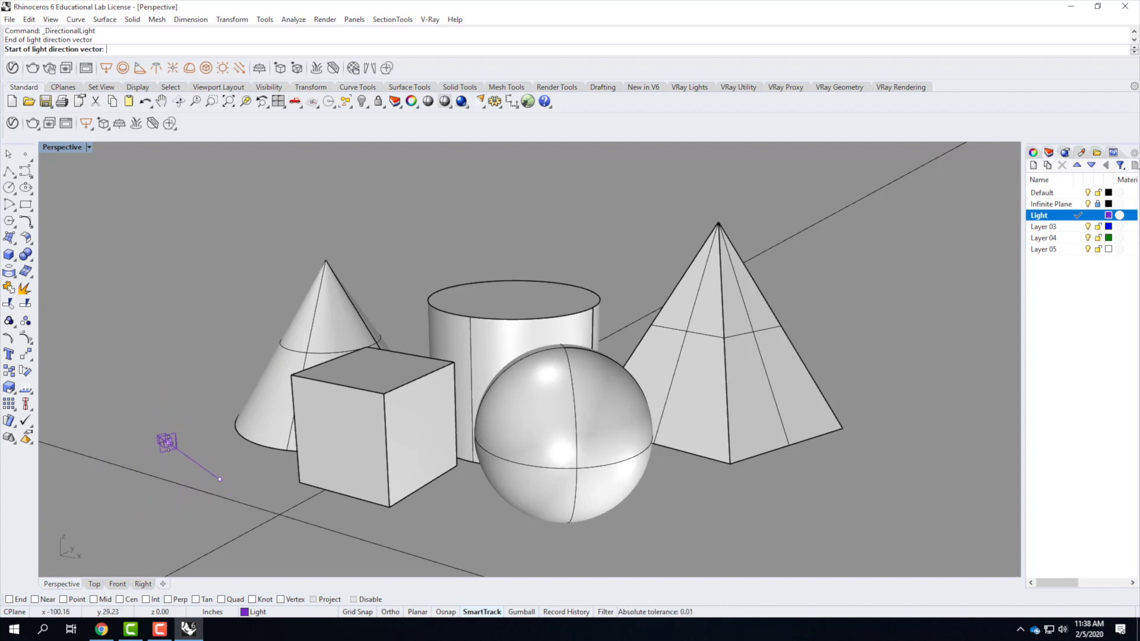
pyautogui.press('Escape')
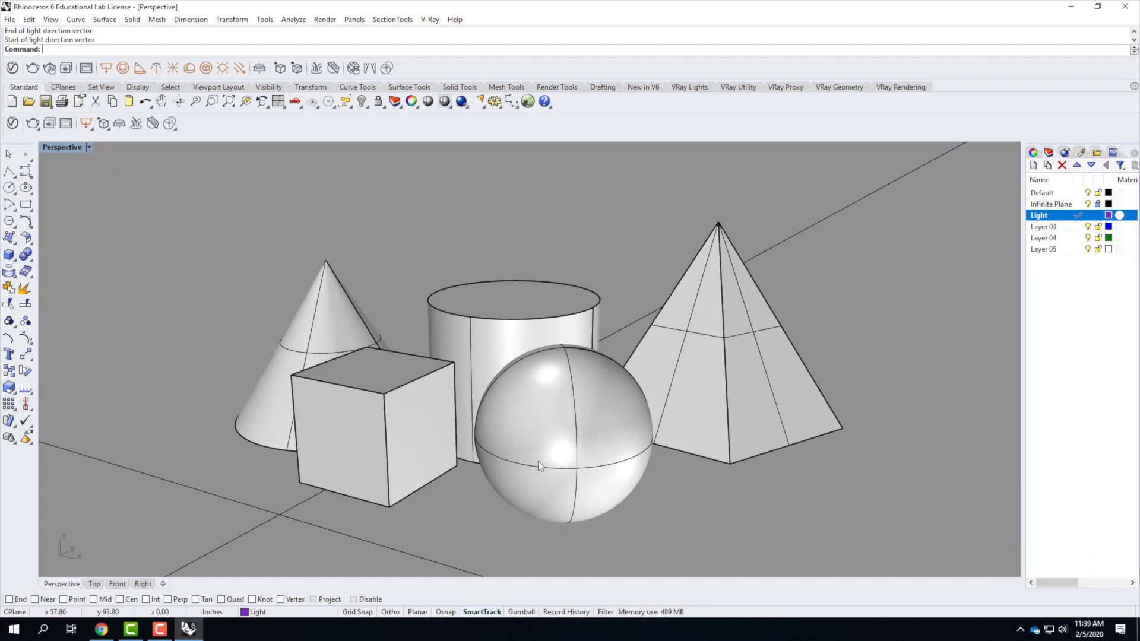
# Draw a guide box about 65 inches high on the Light layer, next to the existing cube and in front of the cone
pyautogui.click(372, 403)
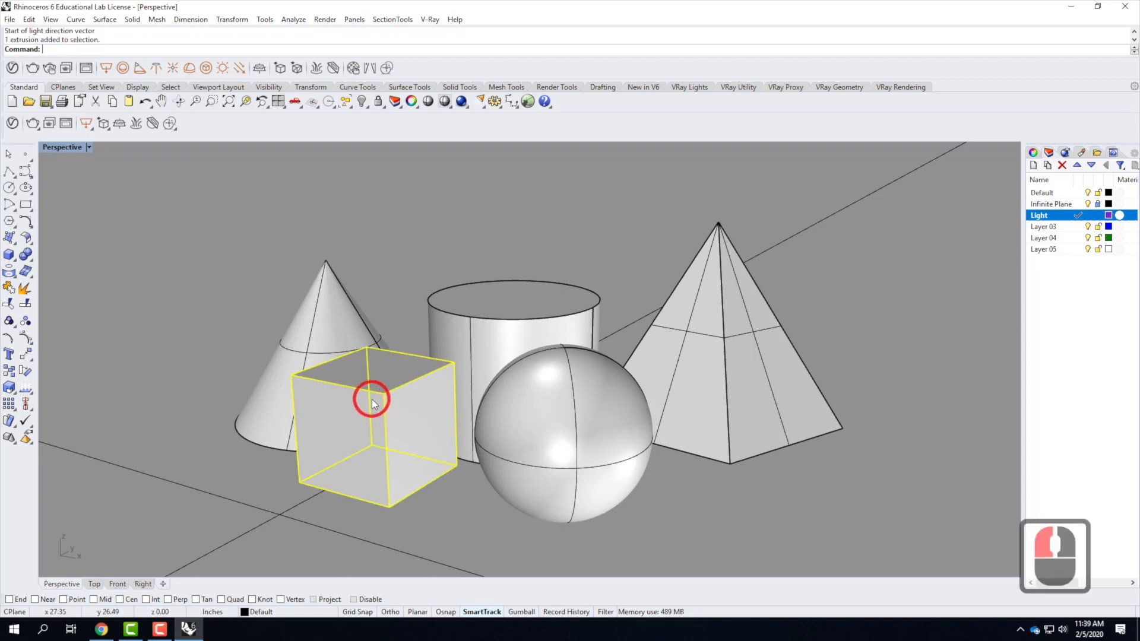
pyautogui.click(190, 336)
pyautogui.click(9, 254)
pyautogui.click(206, 473)
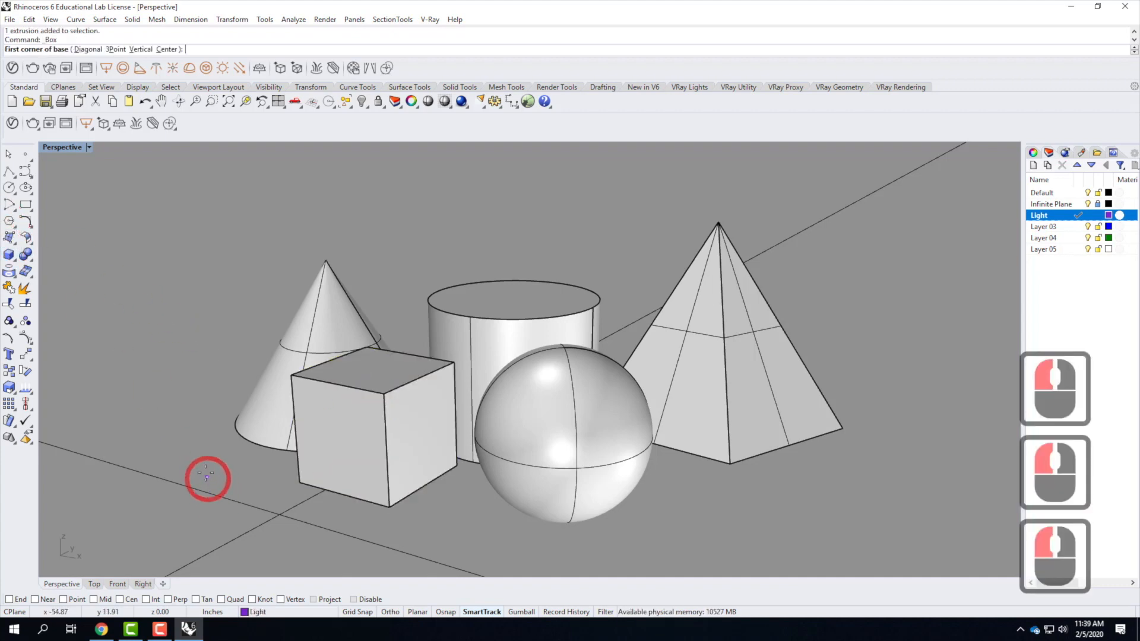
pyautogui.click(196, 558)
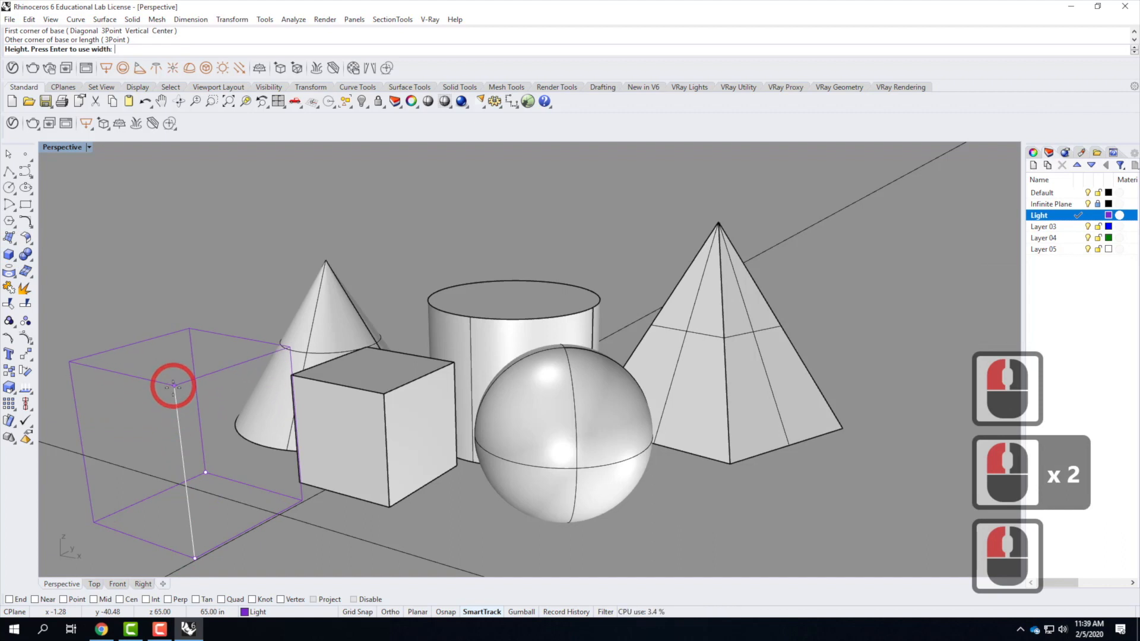
pyautogui.click(174, 389)
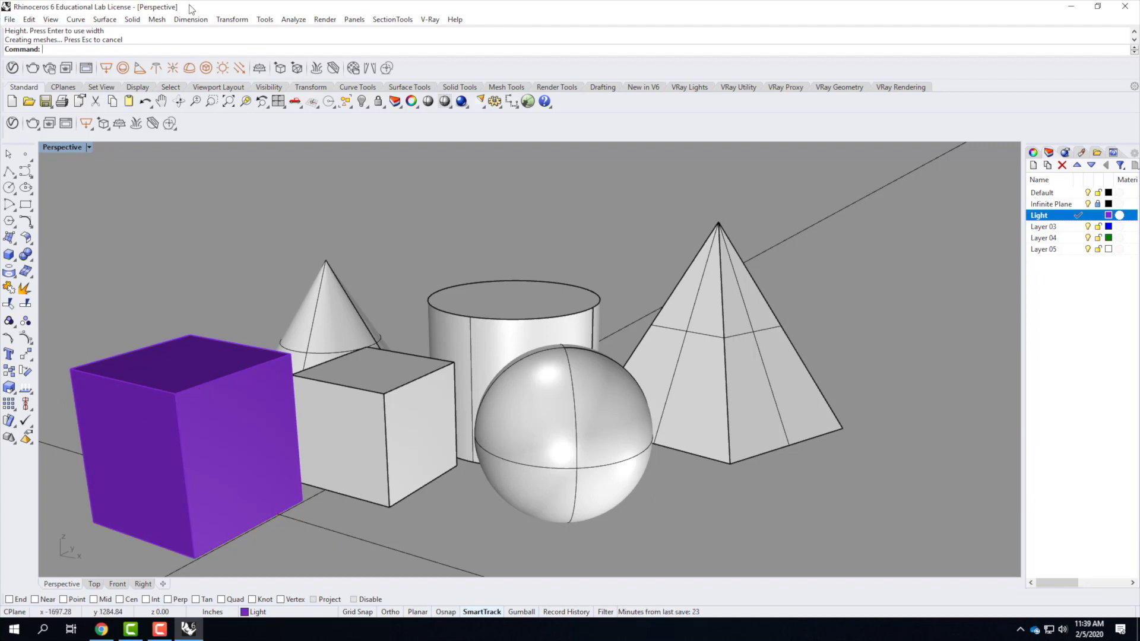
# Add a directional light with End snap on, running from the guide box's far upper corner down to its opposite lower corner near the cube
pyautogui.click(239, 69)
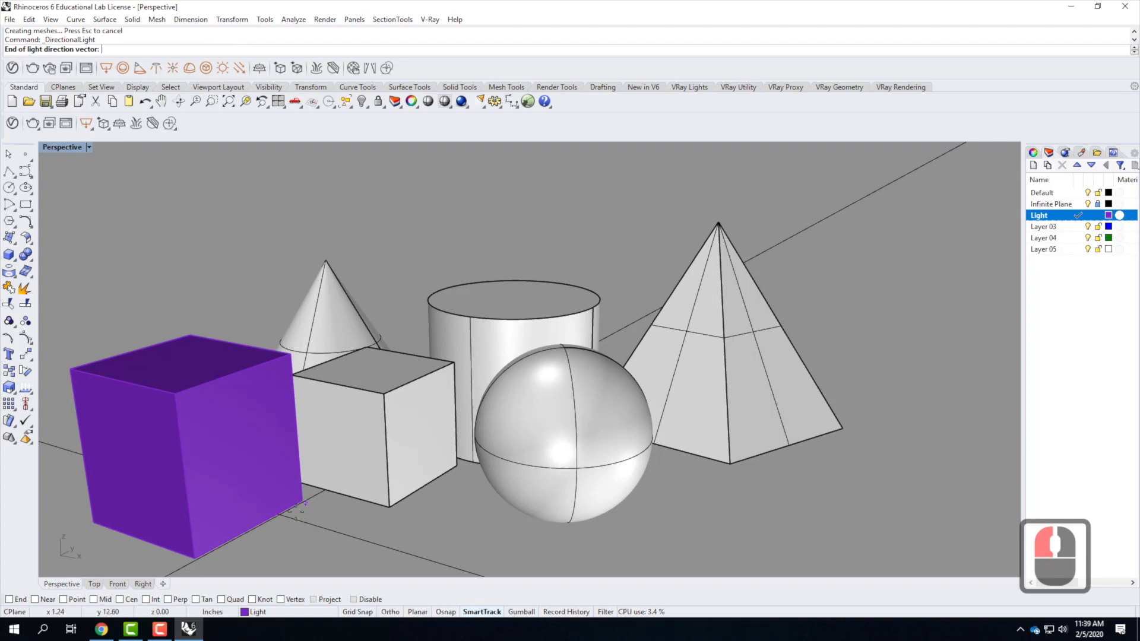
pyautogui.click(15, 596)
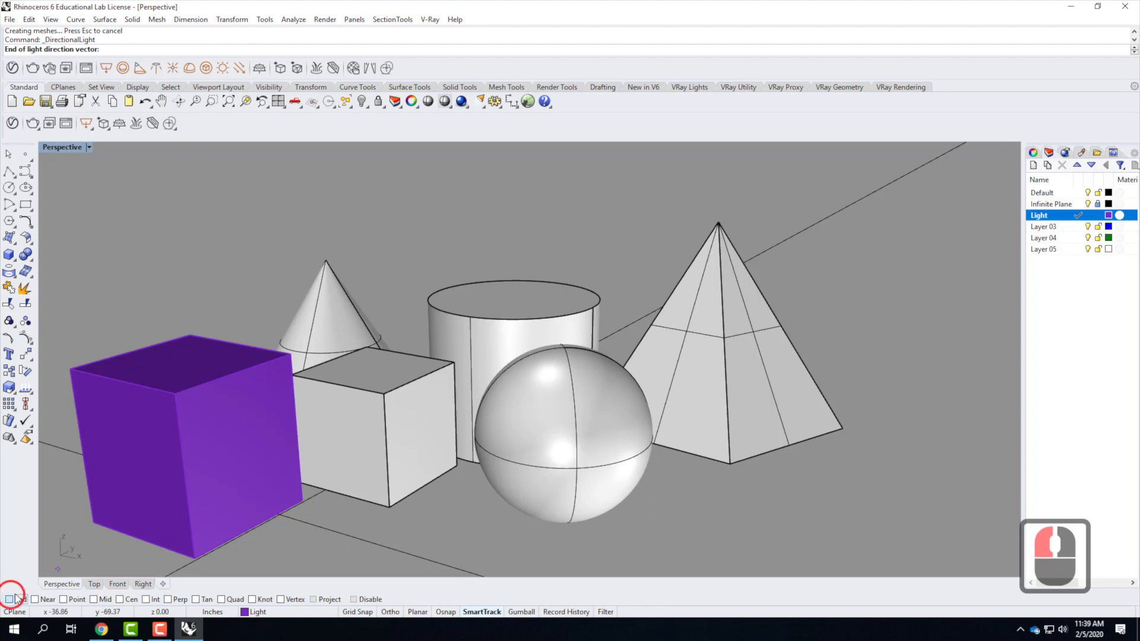
pyautogui.click(301, 498)
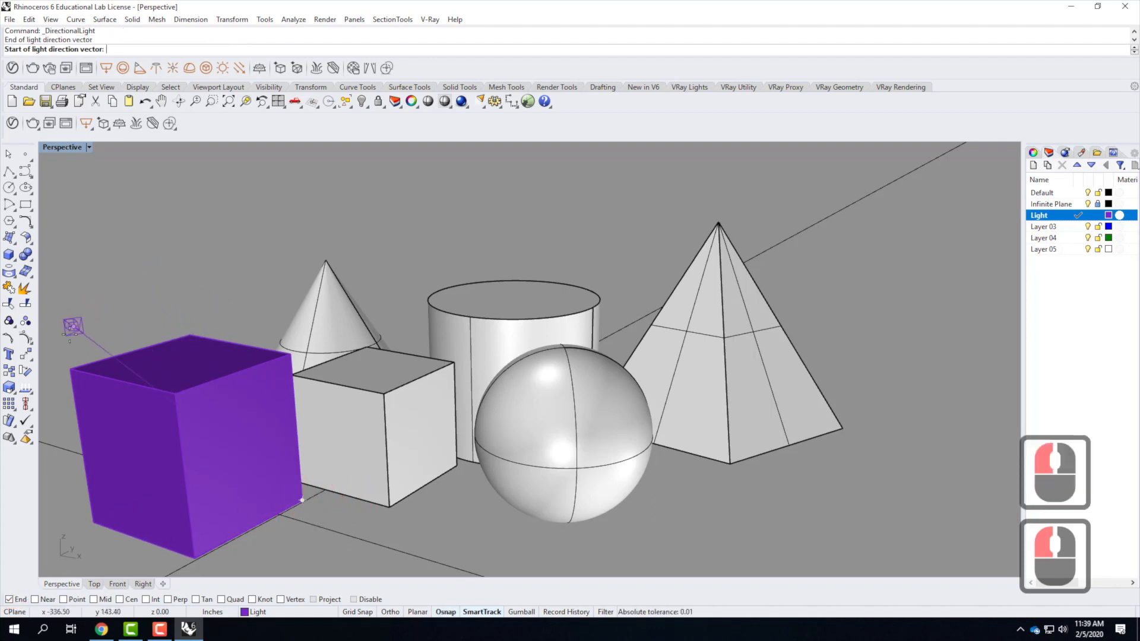
pyautogui.click(70, 369)
pyautogui.scroll(-2, 215, 336)
pyautogui.moveTo(216, 336); pyautogui.dragTo(231, 383, button='right')
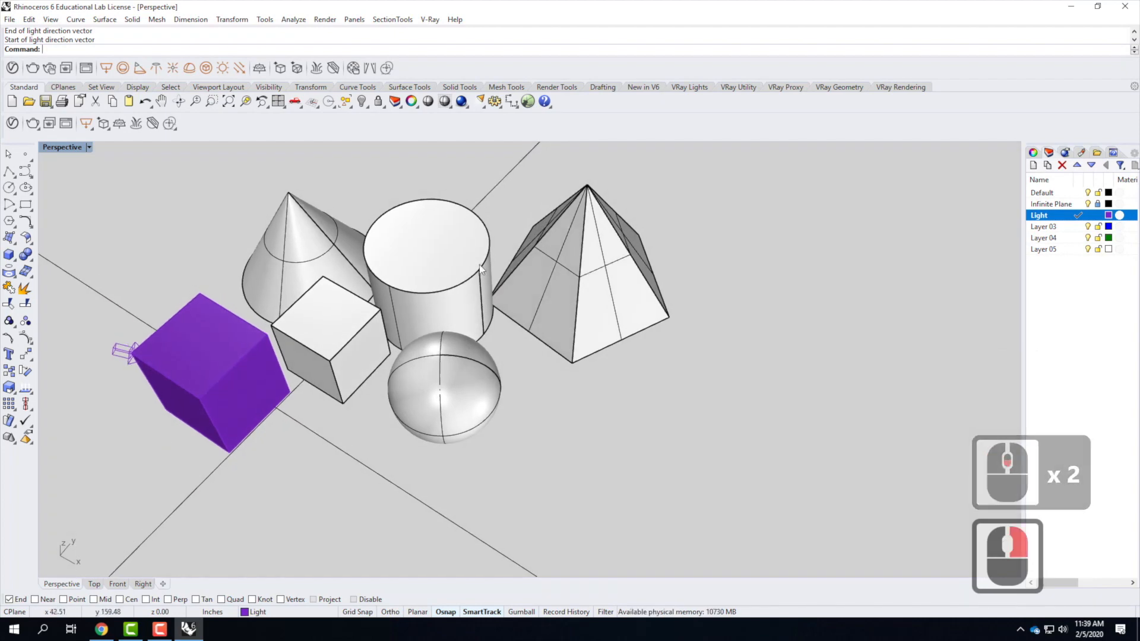
# Delete the purple guide box, keeping the directional light
pyautogui.moveTo(143, 400); pyautogui.dragTo(326, 208, button='right')
pyautogui.click(249, 408)
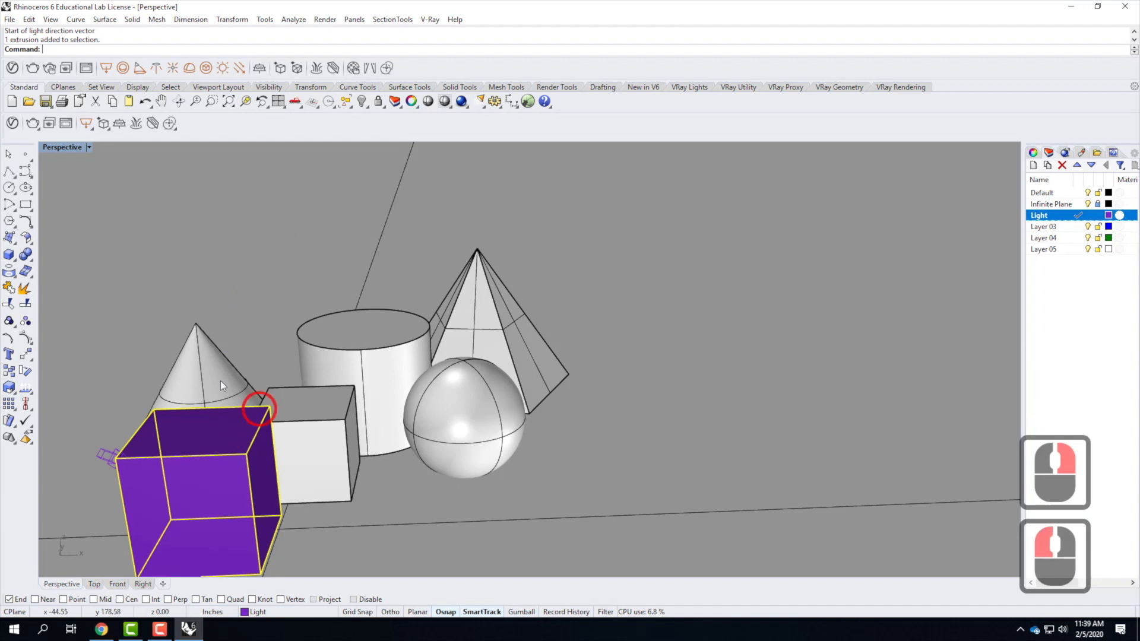
pyautogui.press('Delete')
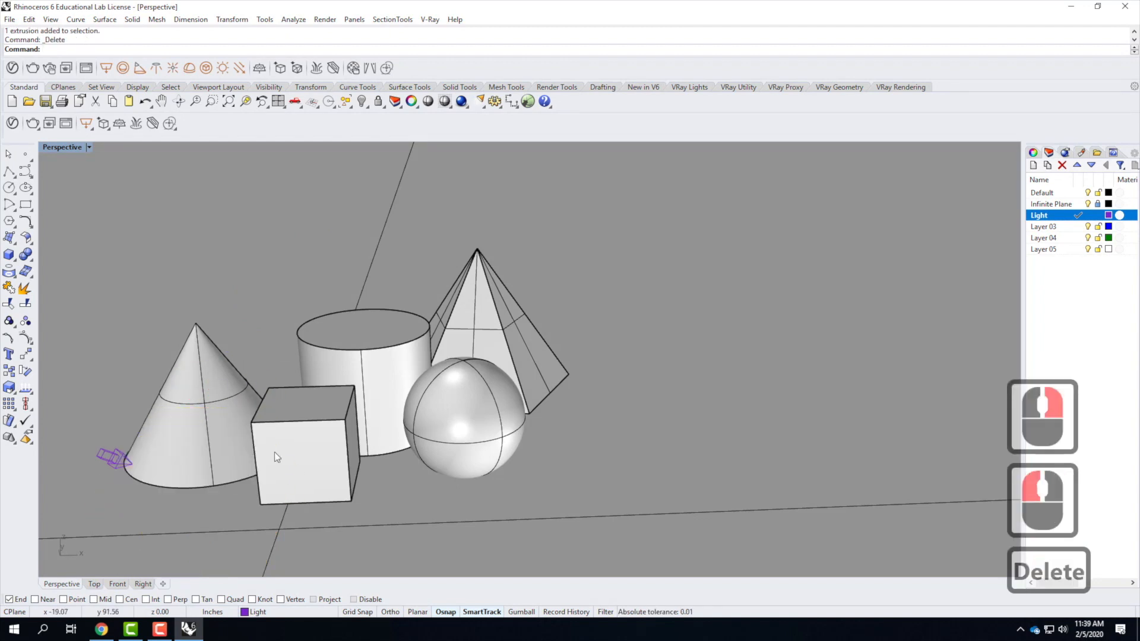
# Frame the cone, cube, cylinder, sphere and pyramid together with the directional light in the perspective view
pyautogui.scroll(-3, 367, 451)
pyautogui.moveTo(365, 457); pyautogui.dragTo(234, 366, button='right')
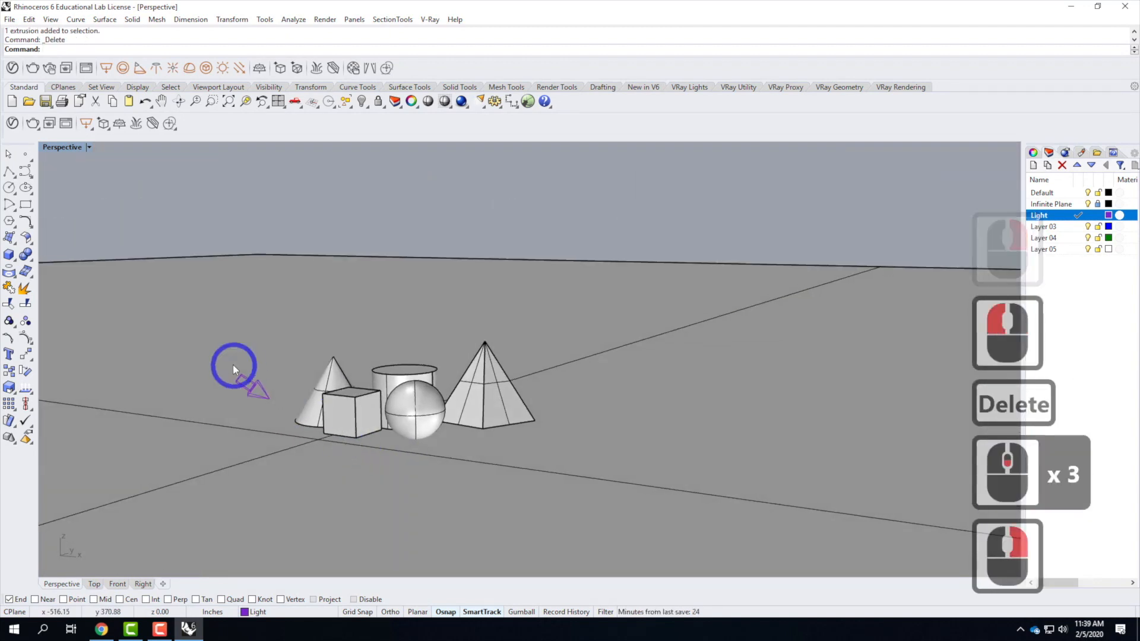
pyautogui.scroll(5, 280, 447)
pyautogui.moveTo(460, 439); pyautogui.dragTo(225, 422, button='right')
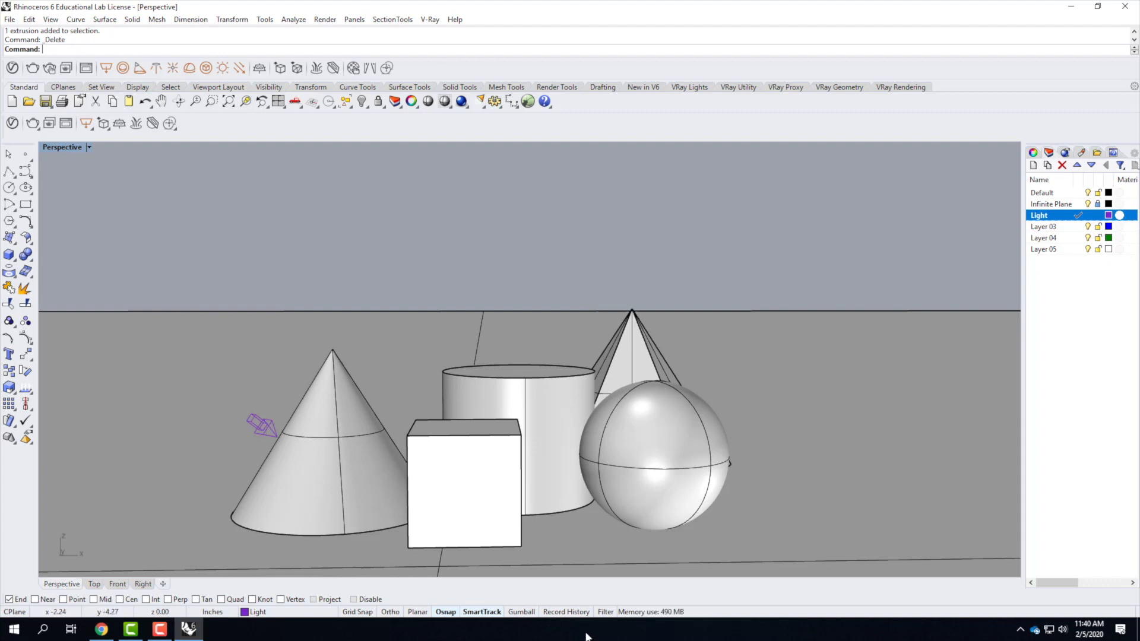
pyautogui.moveTo(712, 526); pyautogui.dragTo(297, 454, button='right')
pyautogui.scroll(2, 297, 454)
pyautogui.scroll(4, 512, 500)
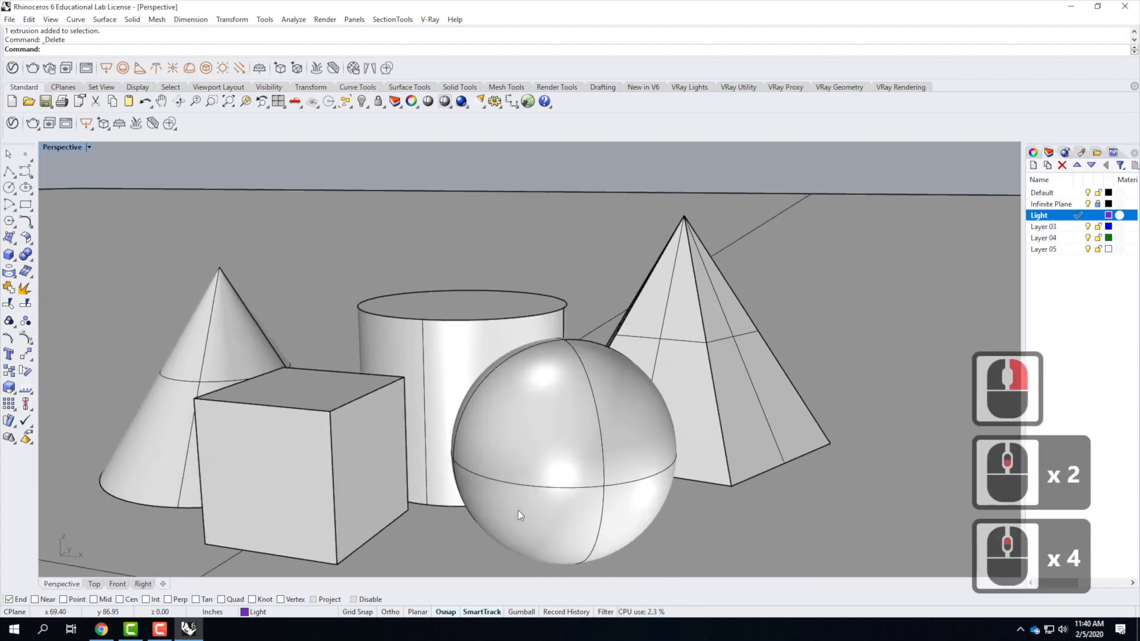
pyautogui.scroll(2, 308, 524)
pyautogui.scroll(-3, 504, 333)
pyautogui.scroll(4, 419, 415)
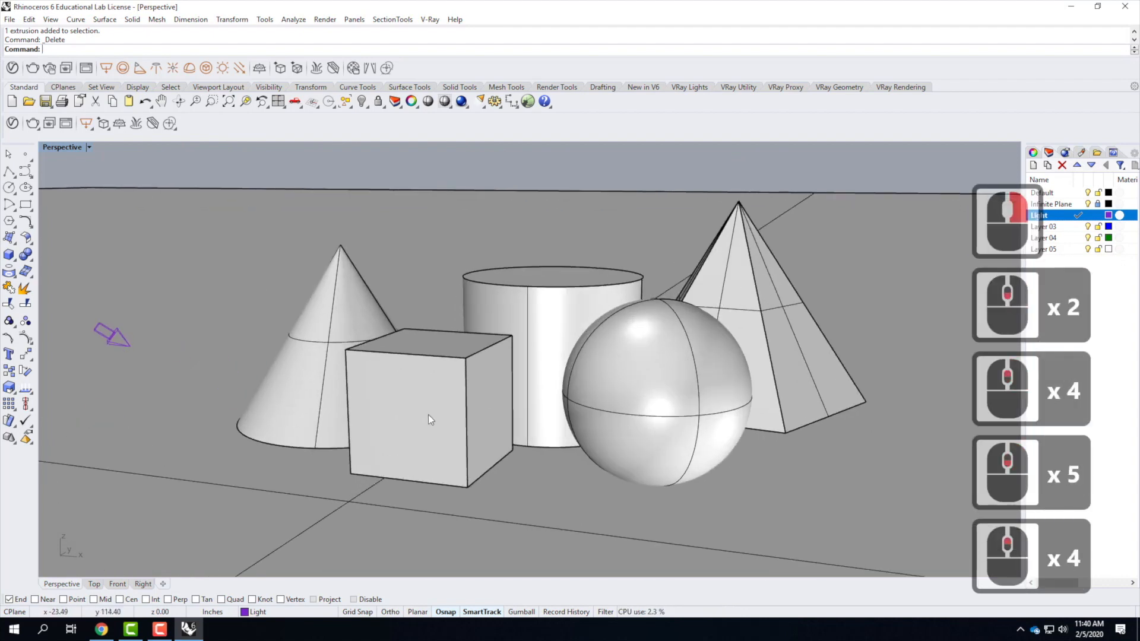
pyautogui.moveTo(633, 370); pyautogui.dragTo(568, 440, button='right')
pyautogui.scroll(-2, 568, 441)
pyautogui.scroll(2, 604, 369)
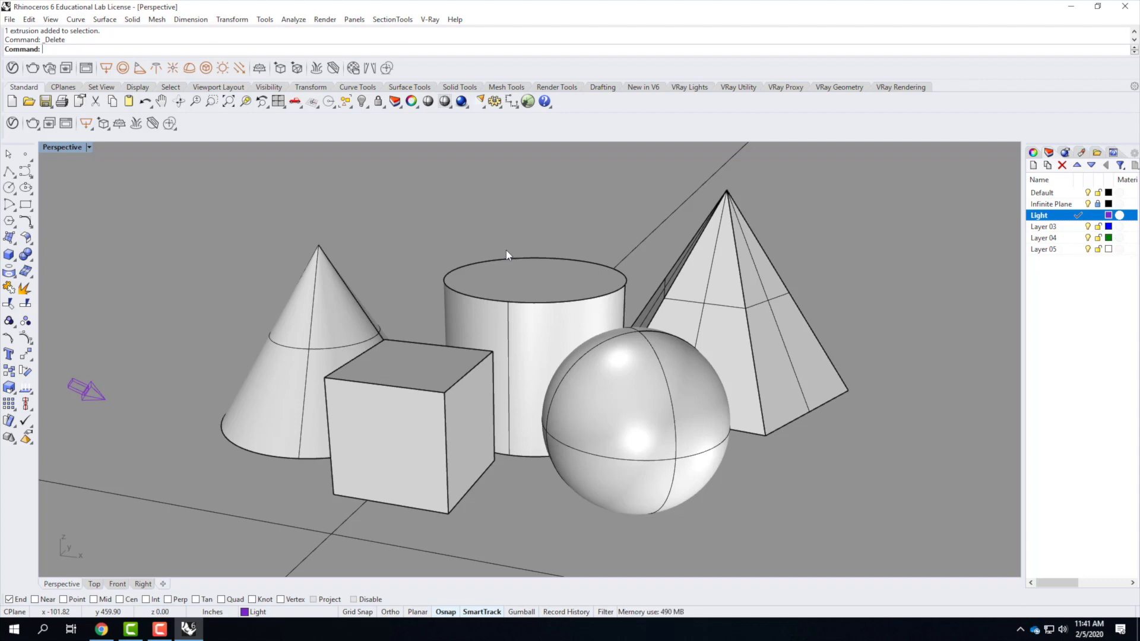
# Save the current viewport as a named view called Perspective01 and close the Named Views window
pyautogui.click(88, 148)
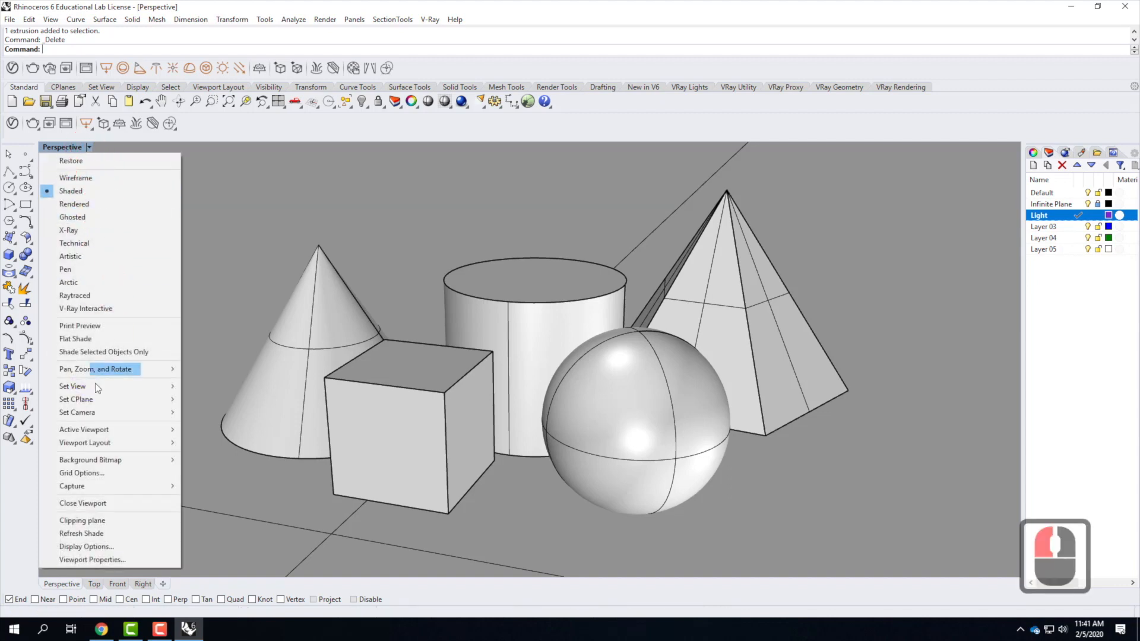
pyautogui.moveTo(76, 392)
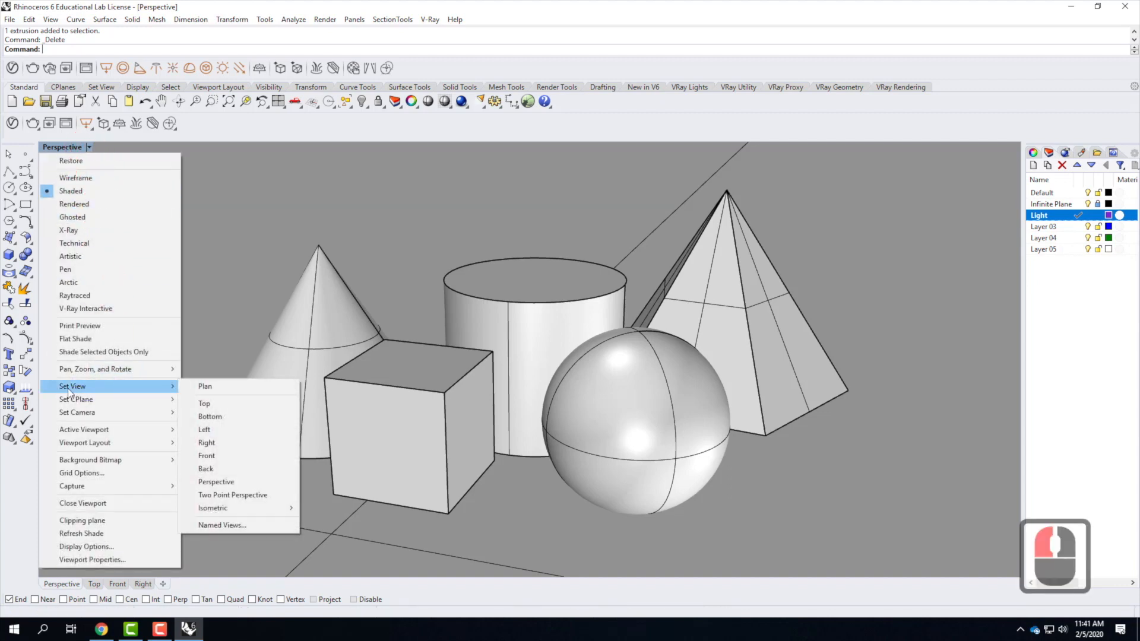
pyautogui.click(234, 525)
pyautogui.click(83, 146)
pyautogui.click(89, 148)
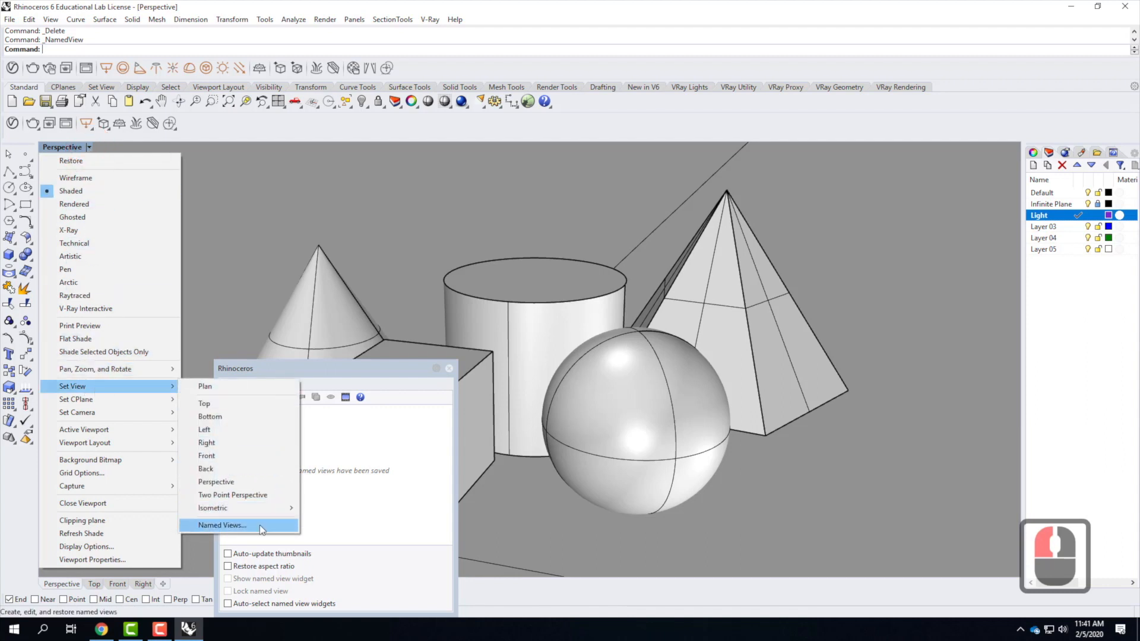
pyautogui.click(350, 366)
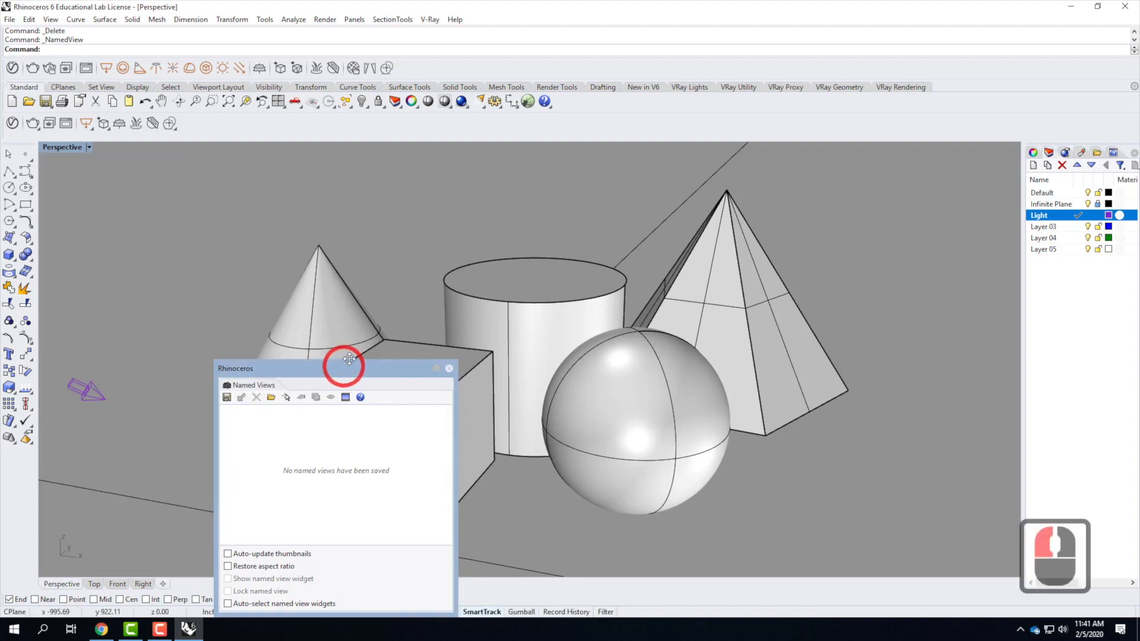
pyautogui.moveTo(344, 366); pyautogui.dragTo(401, 188)
pyautogui.click(300, 419)
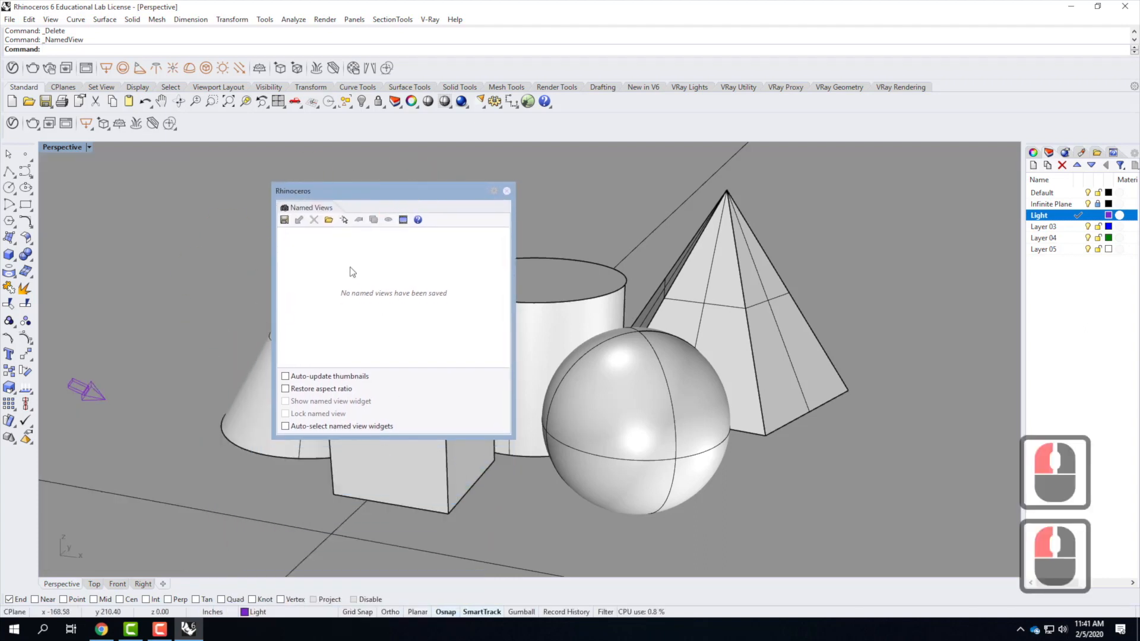
pyautogui.click(284, 220)
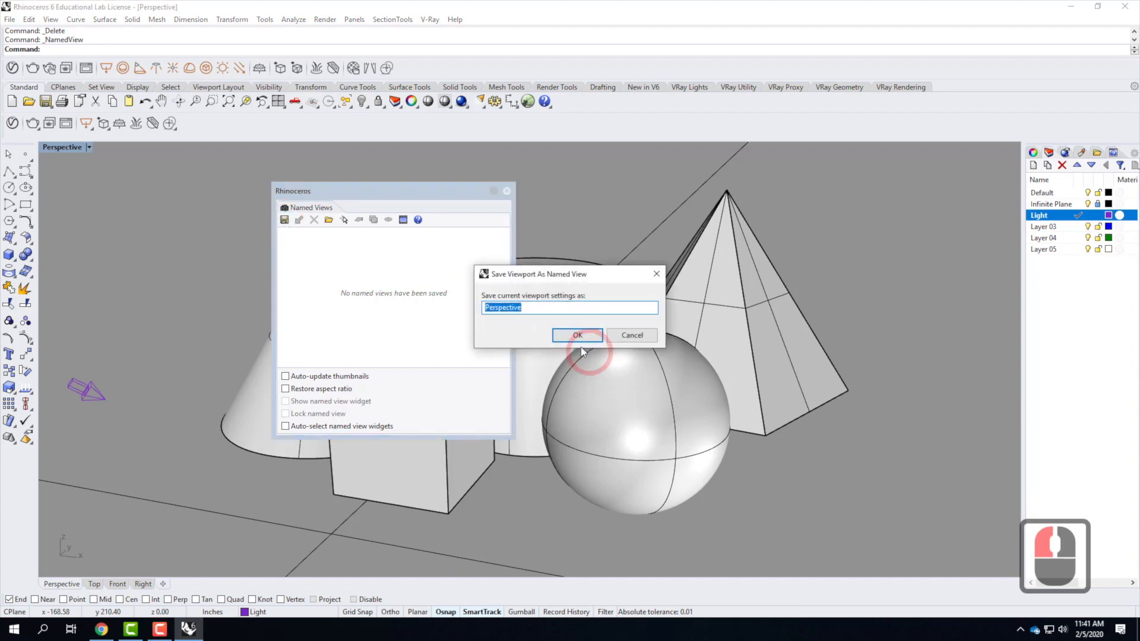
pyautogui.click(522, 309)
pyautogui.write('01')
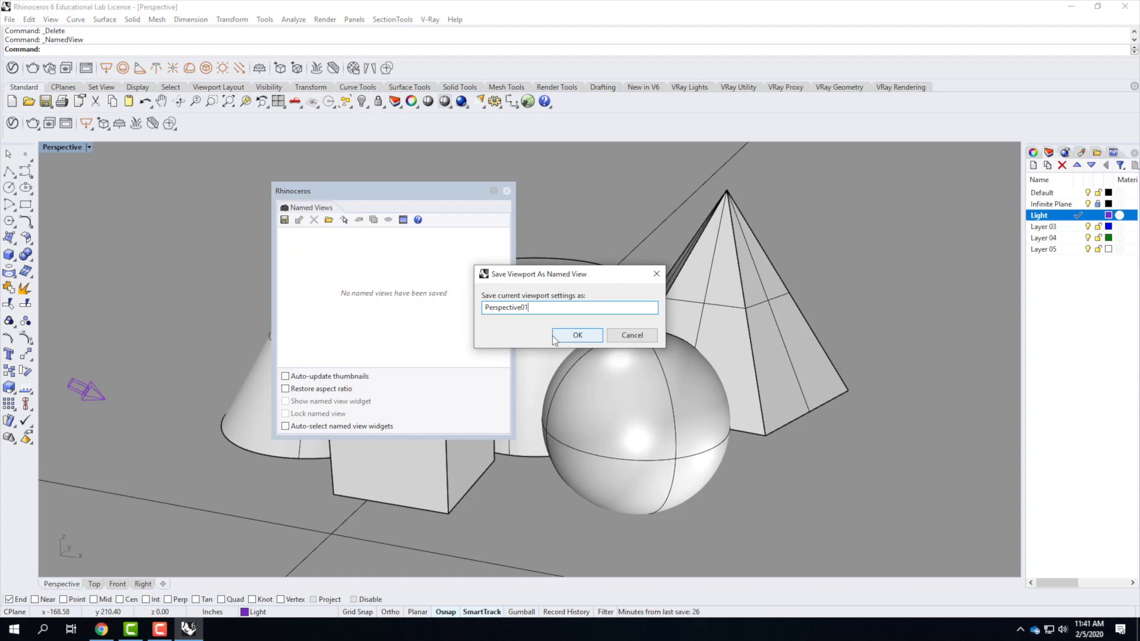
pyautogui.click(571, 336)
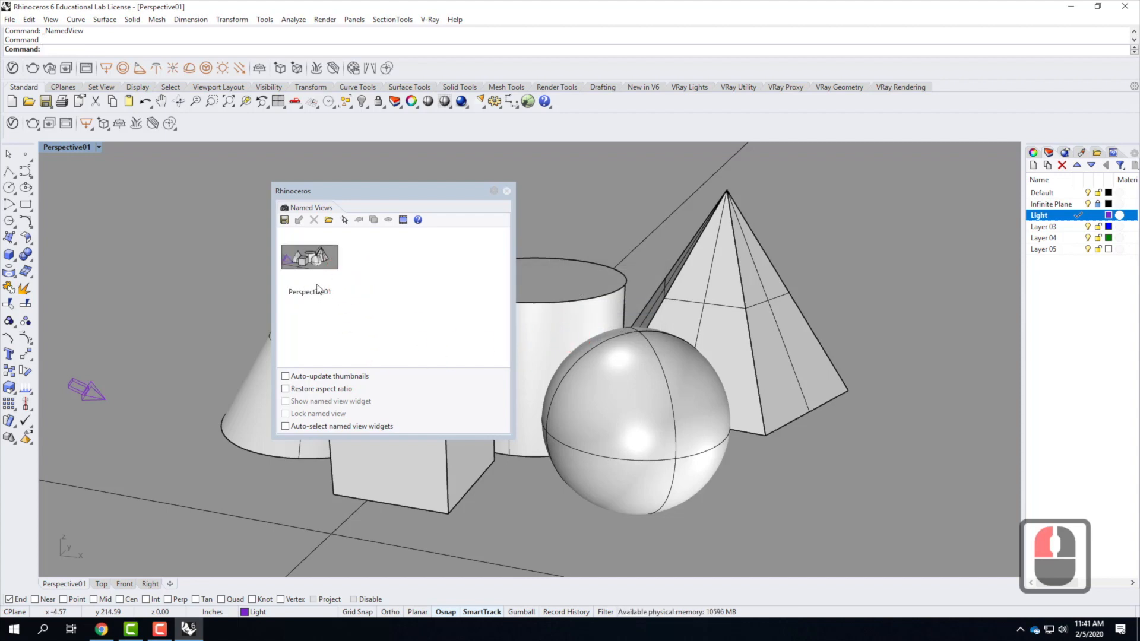
pyautogui.click(508, 191)
# Test the saved view by orbiting away from it and restoring Perspective01
pyautogui.scroll(-3, 629, 353)
pyautogui.moveTo(629, 353); pyautogui.dragTo(415, 364, button='right')
pyautogui.scroll(-4, 415, 364)
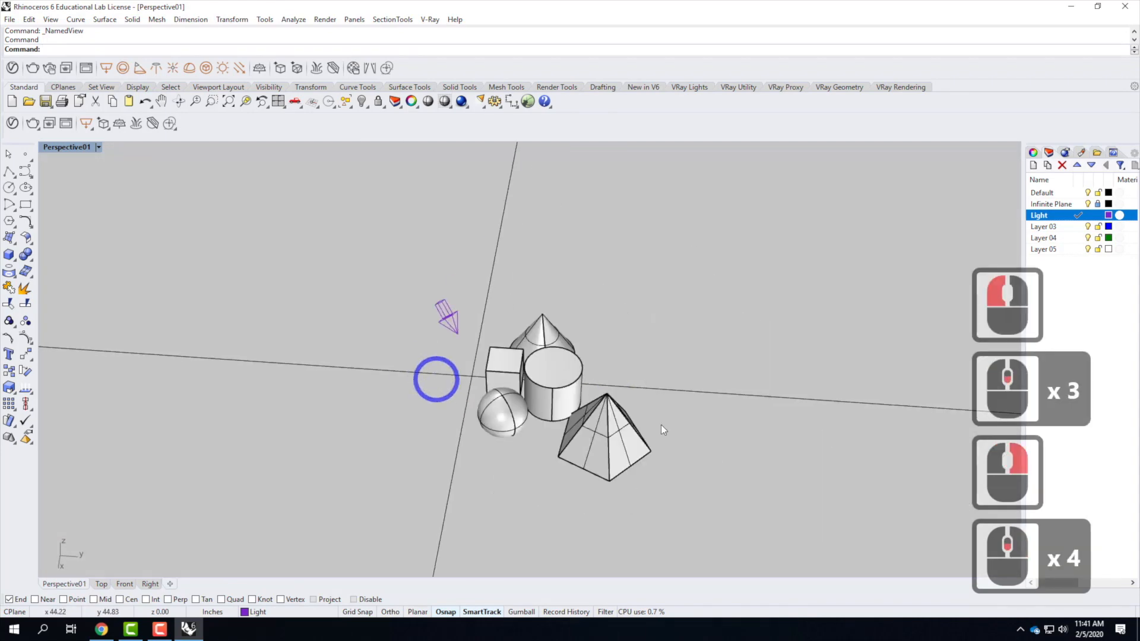
pyautogui.scroll(6, 683, 413)
pyautogui.moveTo(507, 433); pyautogui.dragTo(459, 411, button='right')
pyautogui.scroll(-5, 459, 411)
pyautogui.scroll(4, 458, 411)
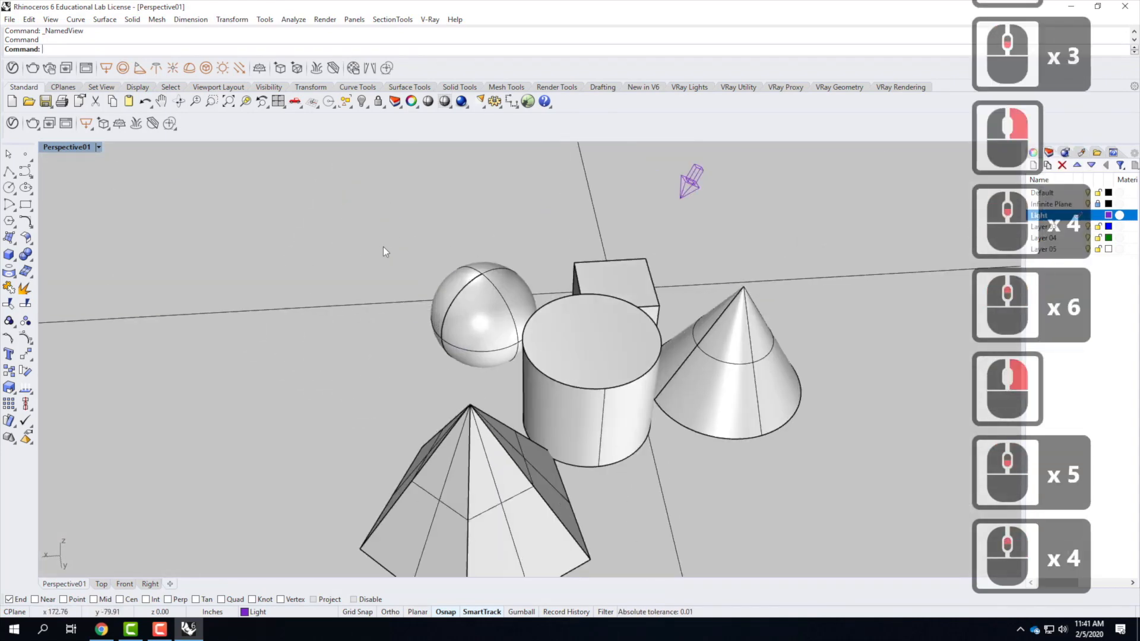
pyautogui.click(99, 147)
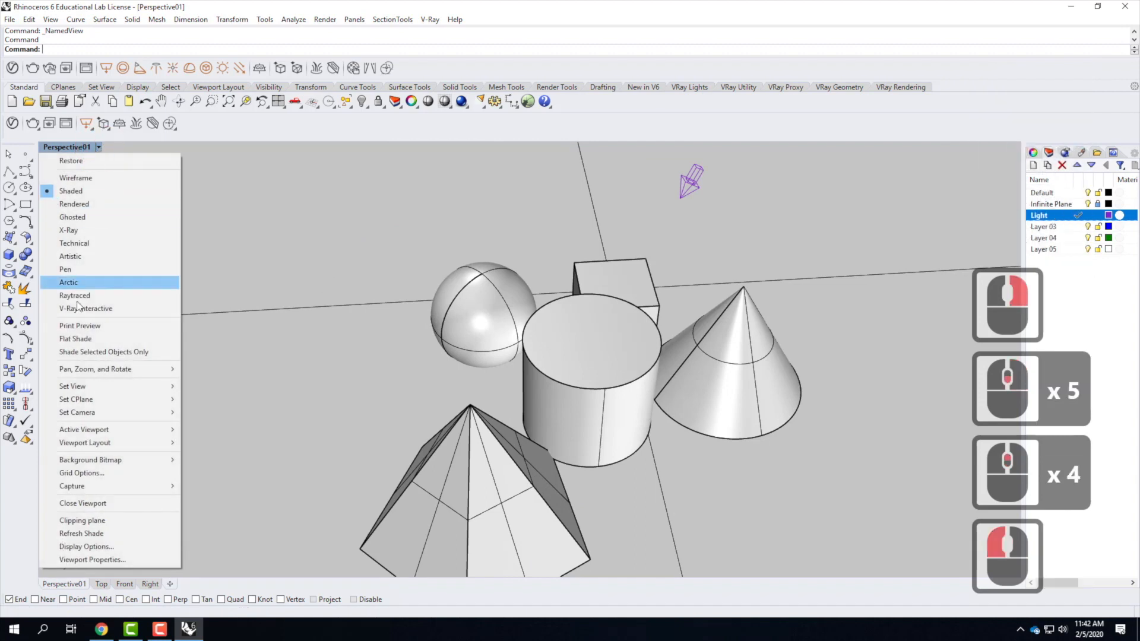
pyautogui.moveTo(76, 387)
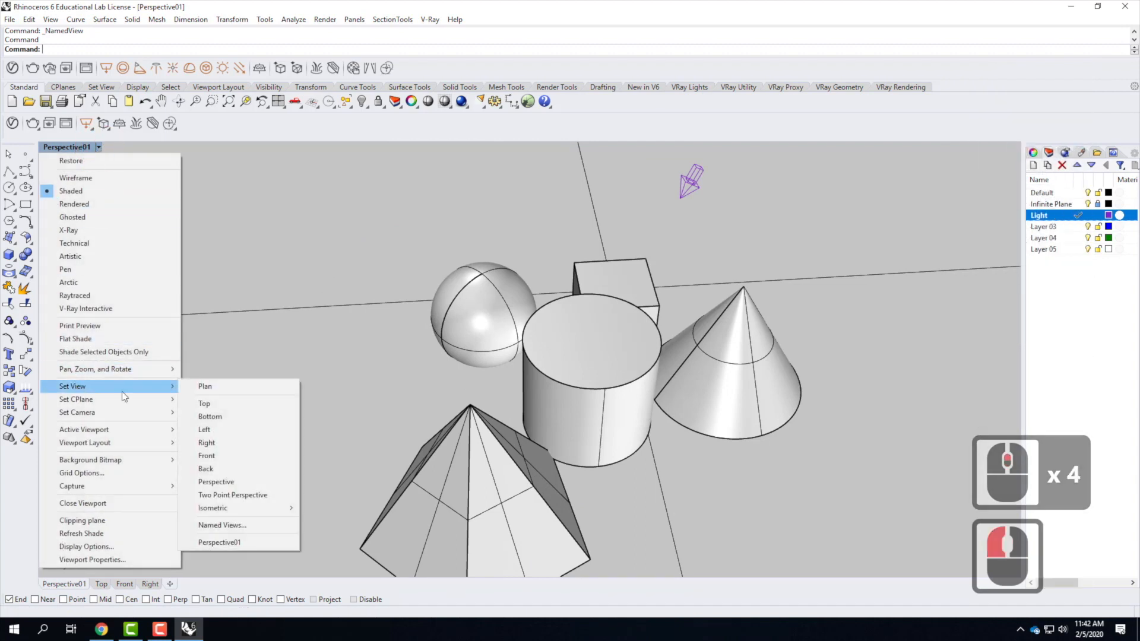
pyautogui.click(233, 544)
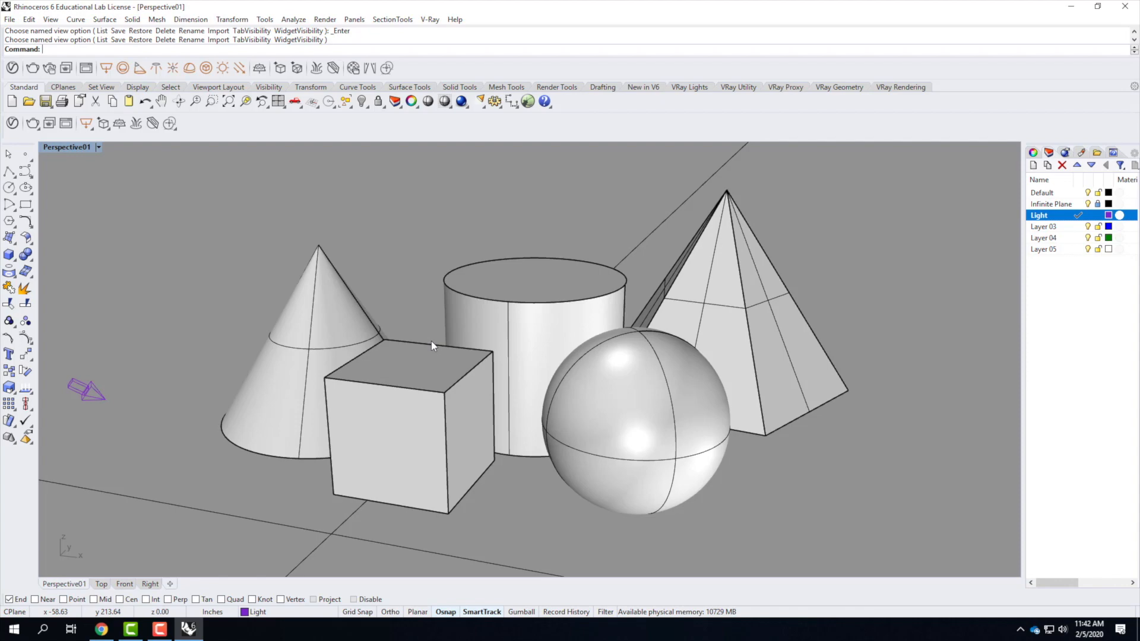
# Render the Perspective01 view with the directional light in V-Ray and close the frame buffer
pyautogui.click(461, 101)
pyautogui.click(891, 215)
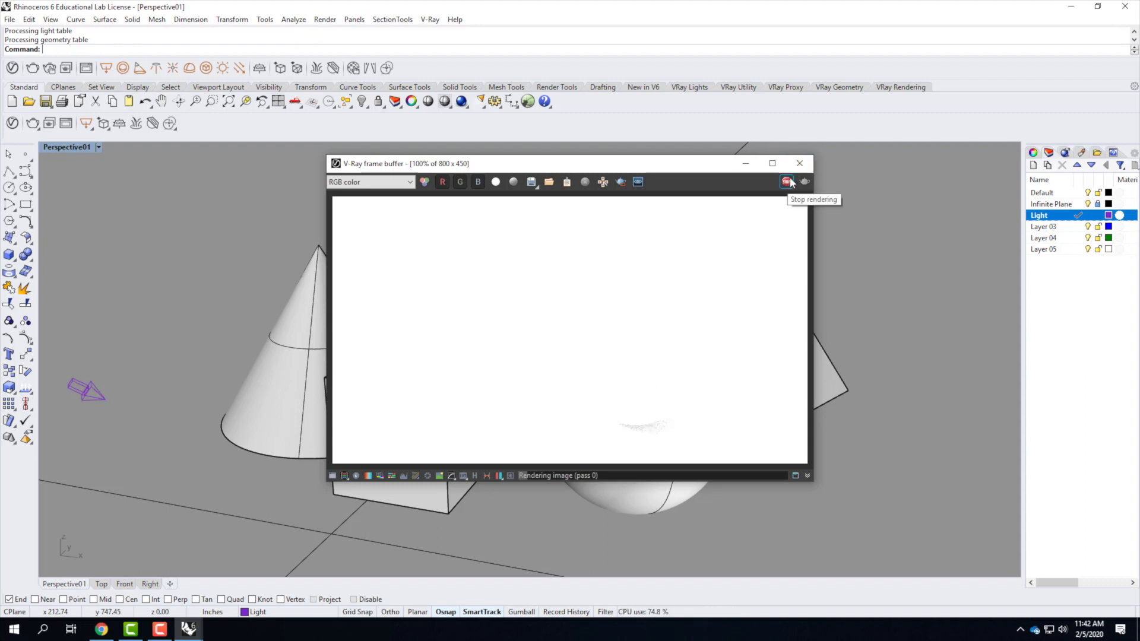
pyautogui.click(799, 163)
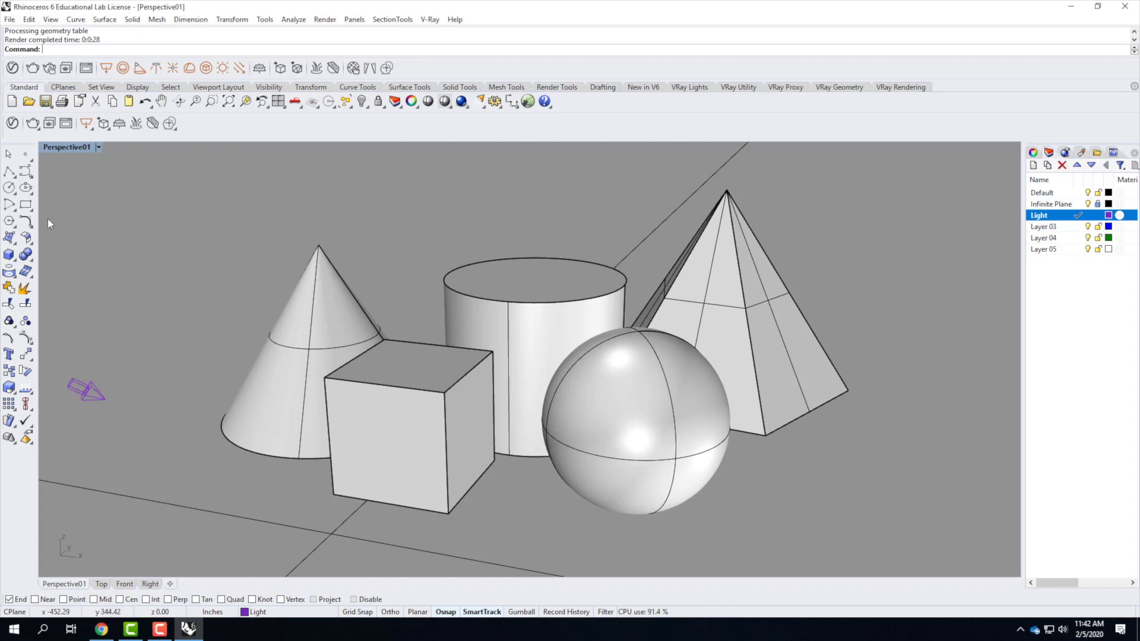
# Open the V-Ray Asset Editor, show the materials and expand the material library categories
pyautogui.click(12, 68)
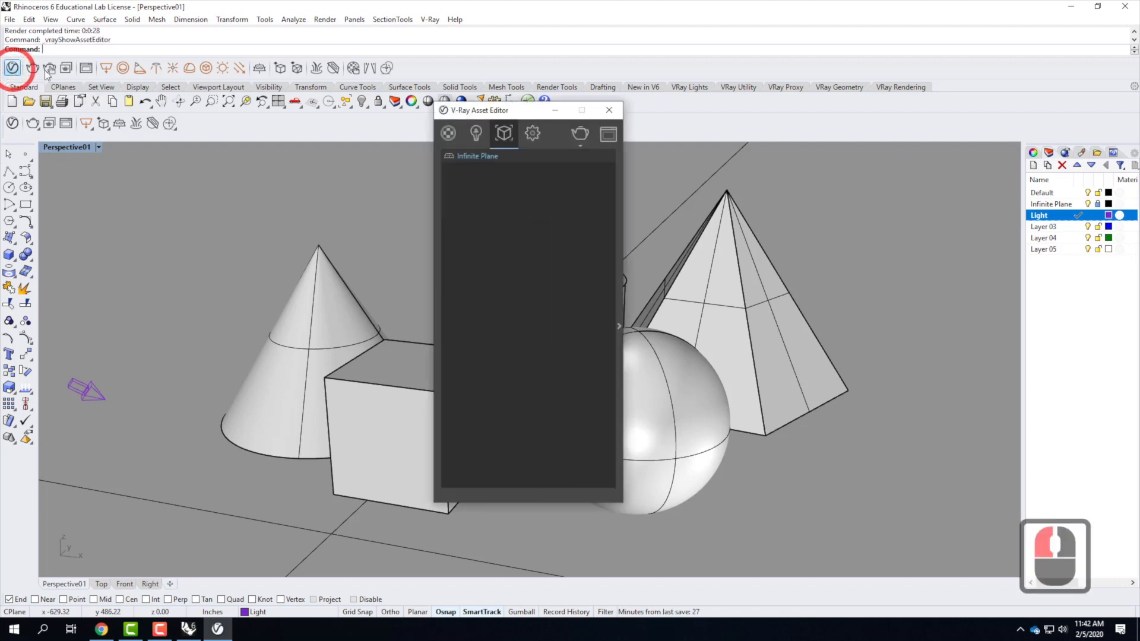
pyautogui.moveTo(485, 112); pyautogui.dragTo(475, 158)
pyautogui.click(536, 185)
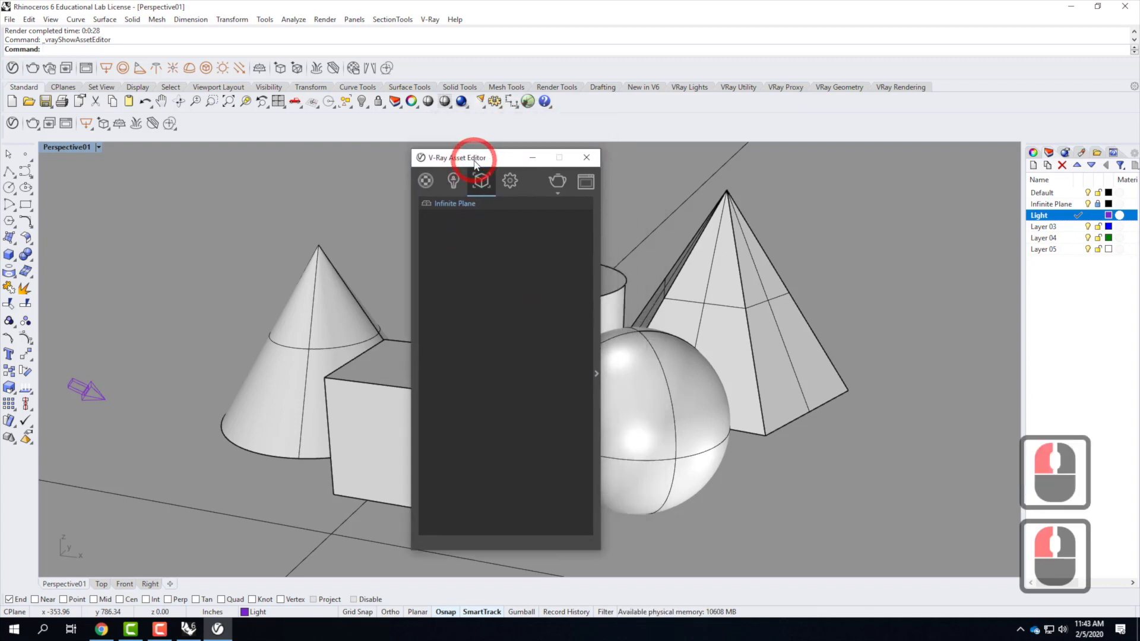
pyautogui.click(511, 183)
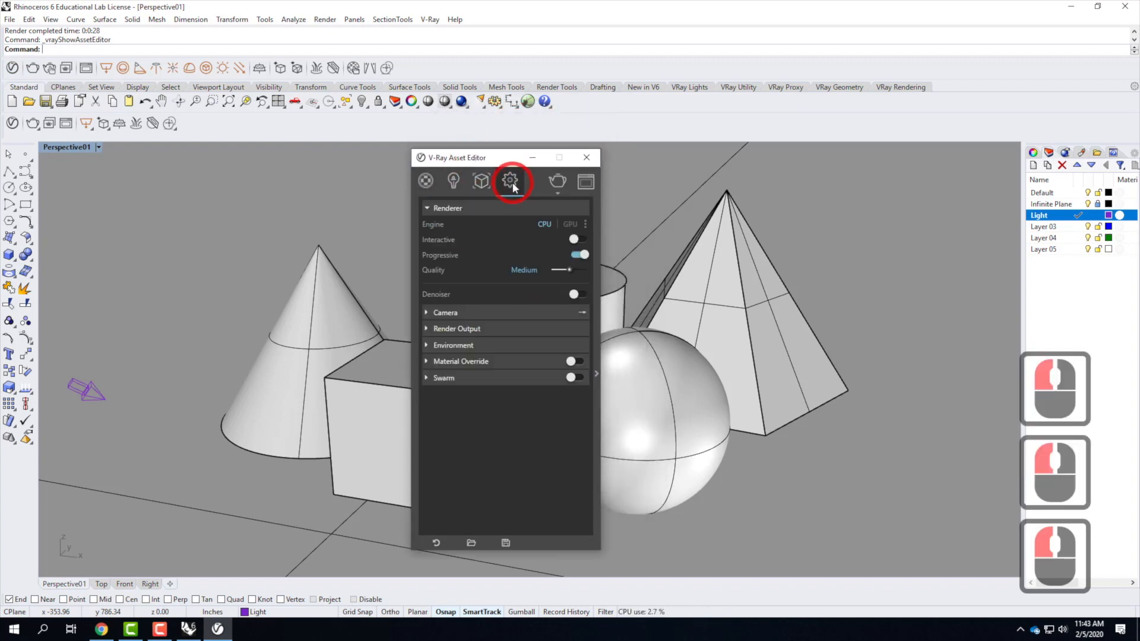
pyautogui.click(425, 181)
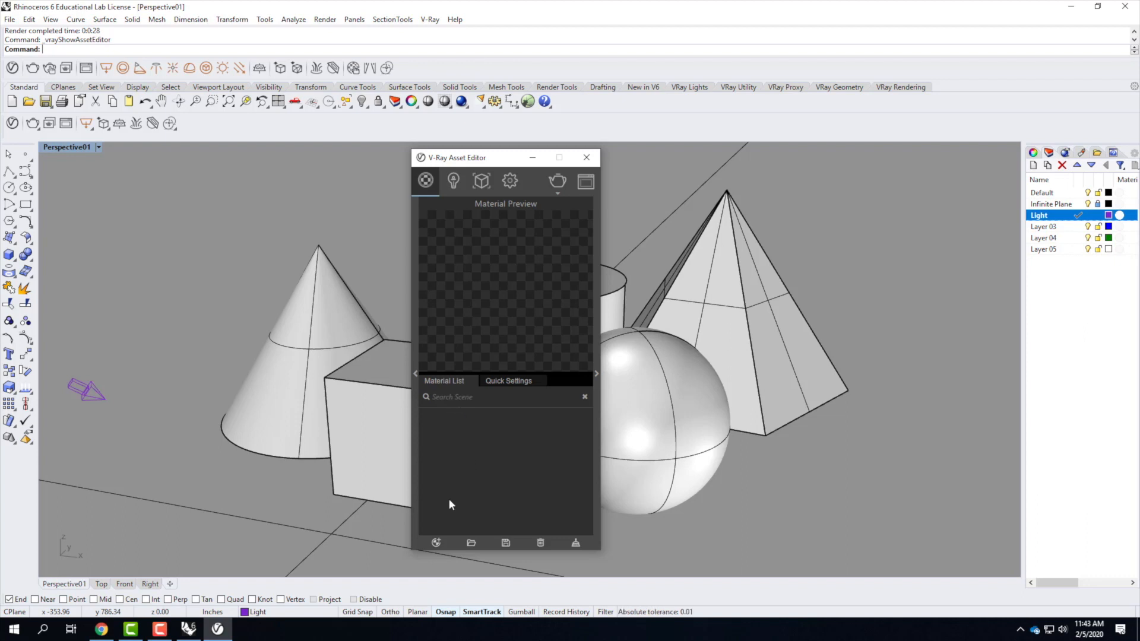
pyautogui.click(416, 374)
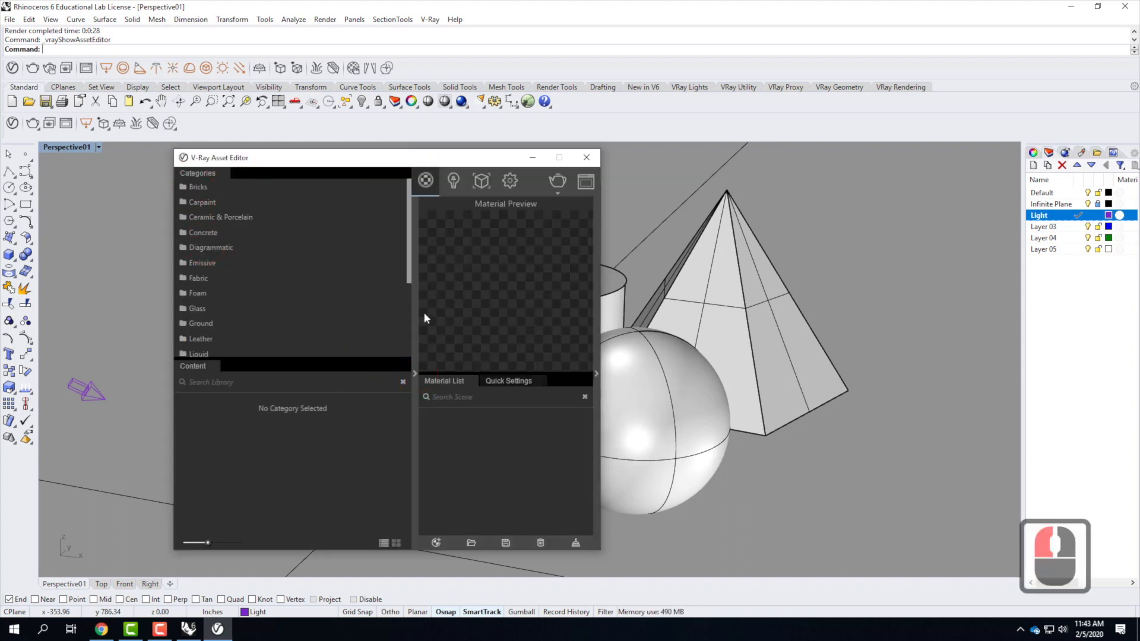
# Collapse the material library, add a new Generic material and expand its settings in the Asset Editor
pyautogui.click(417, 374)
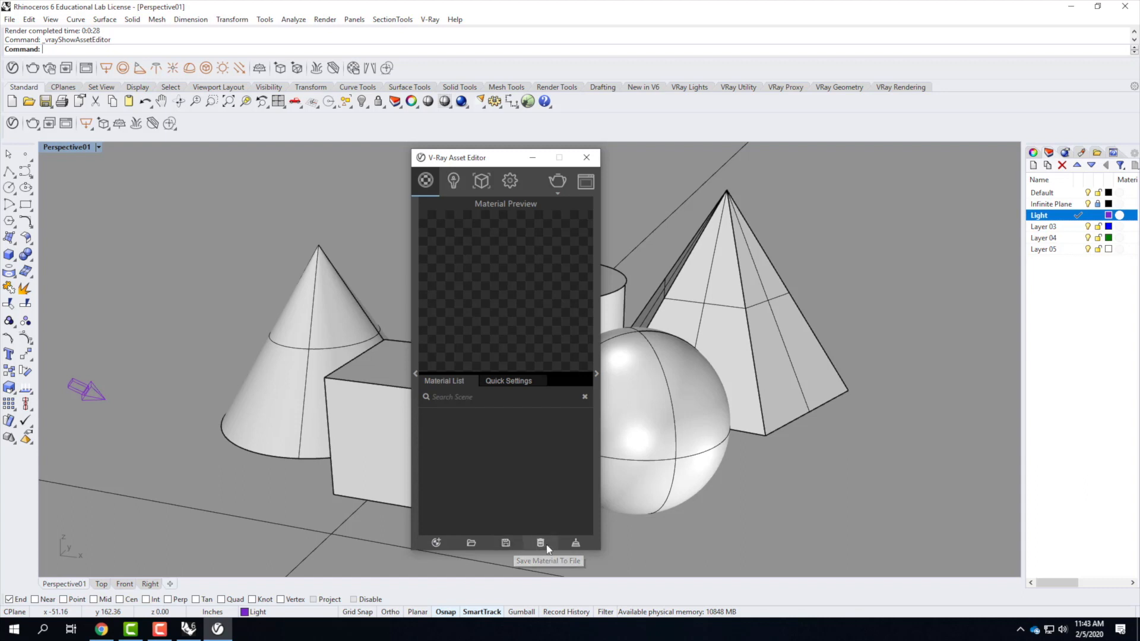
pyautogui.click(437, 543)
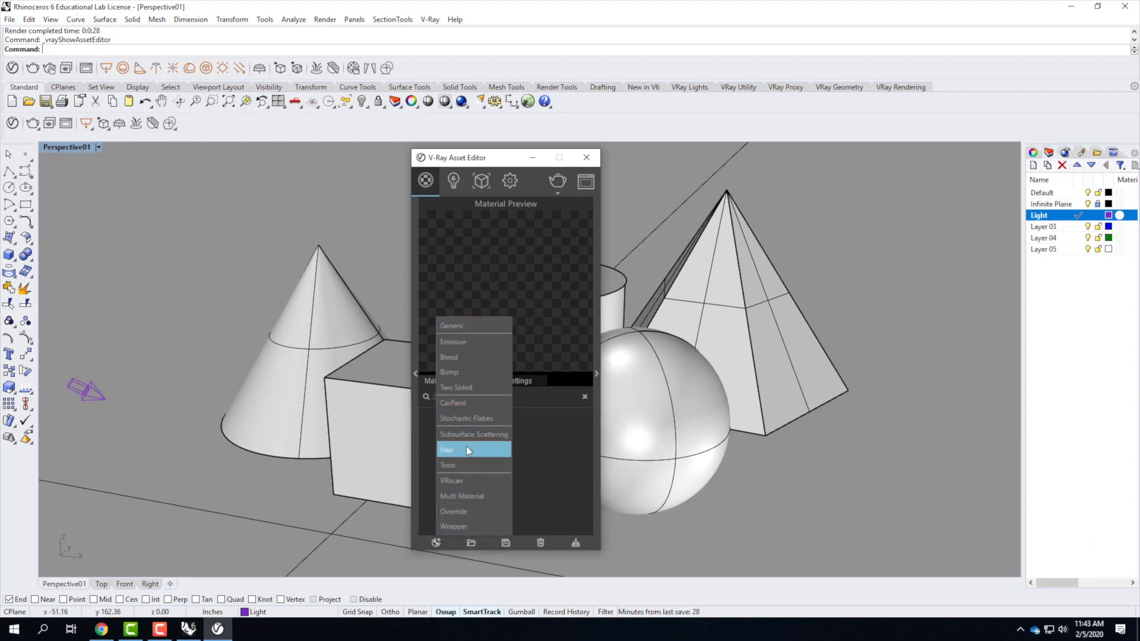
pyautogui.click(456, 325)
pyautogui.click(447, 508)
pyautogui.click(425, 414)
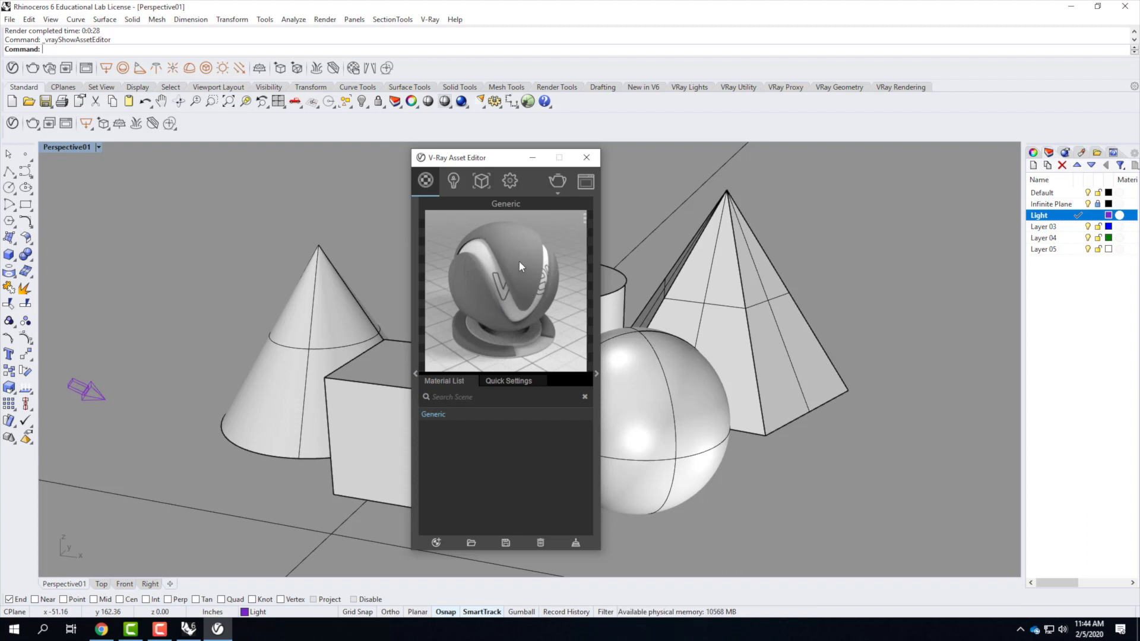
pyautogui.moveTo(441, 415); pyautogui.dragTo(423, 416)
pyautogui.click(596, 375)
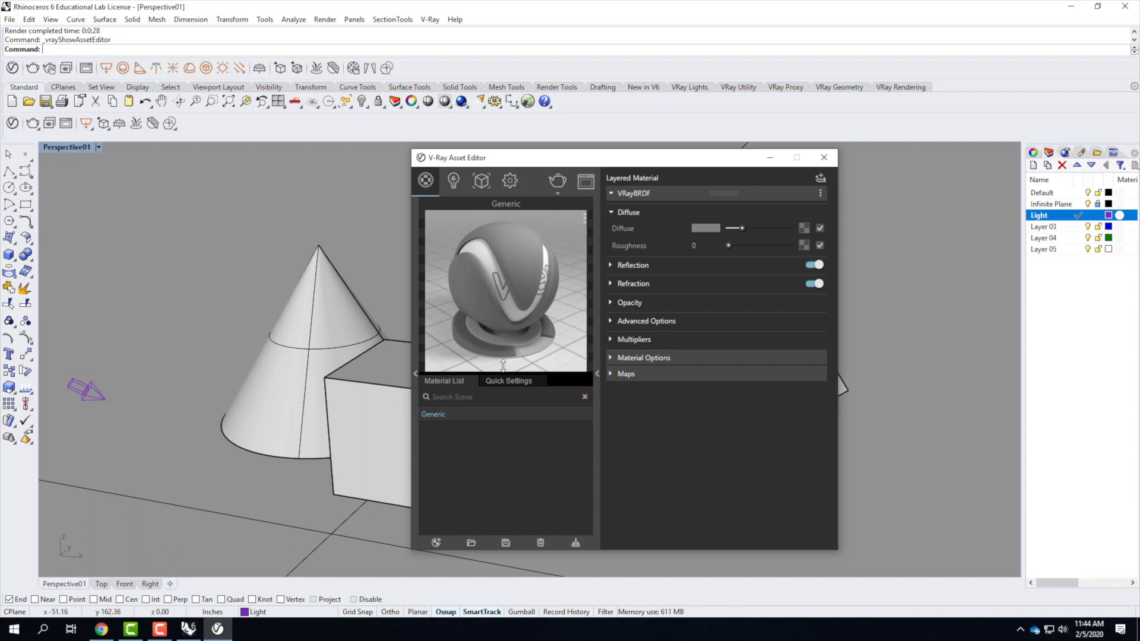
# Set the Generic material's diffuse colour to bright red, about R 0.928, G 0.057, B 0.057, and close the Color Picker
pyautogui.click(437, 419)
pyautogui.click(706, 229)
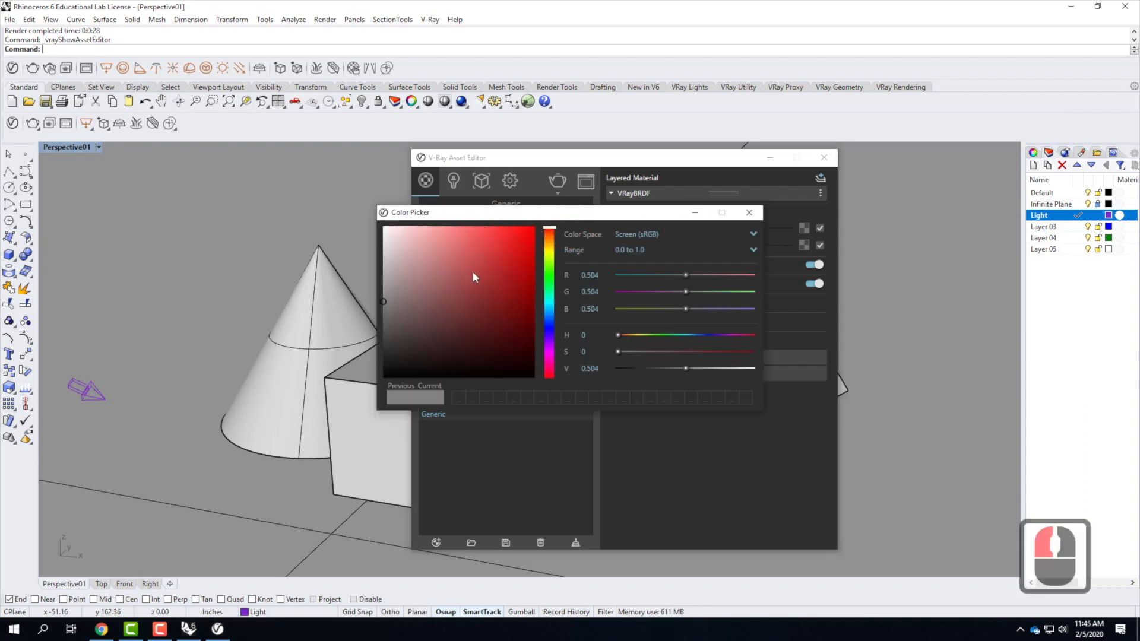
pyautogui.click(525, 236)
pyautogui.click(584, 335)
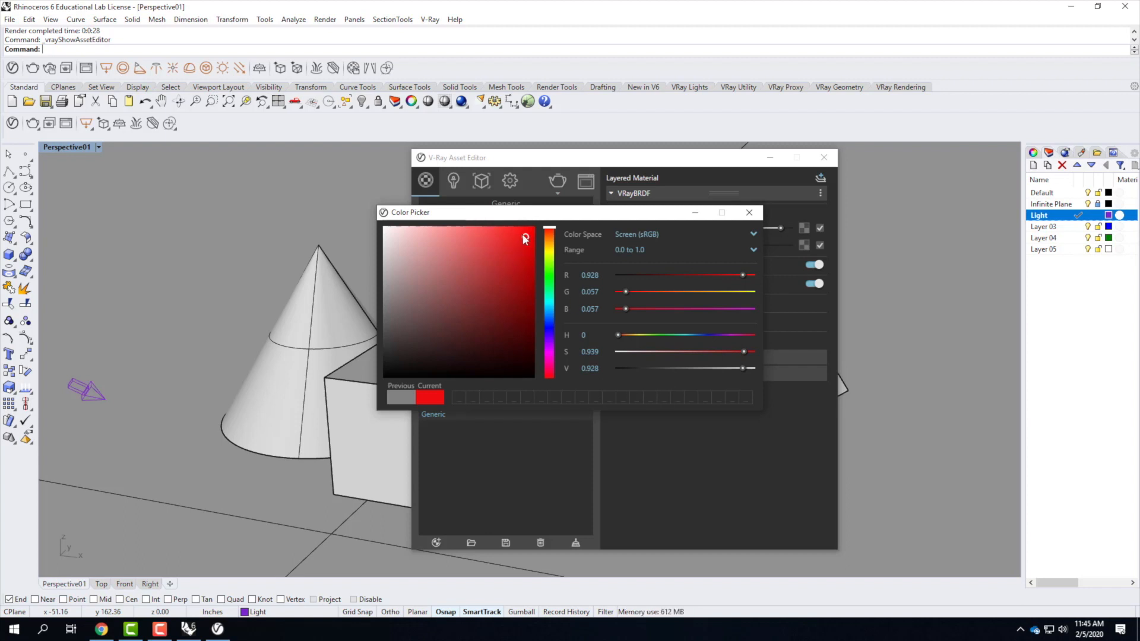
pyautogui.click(748, 213)
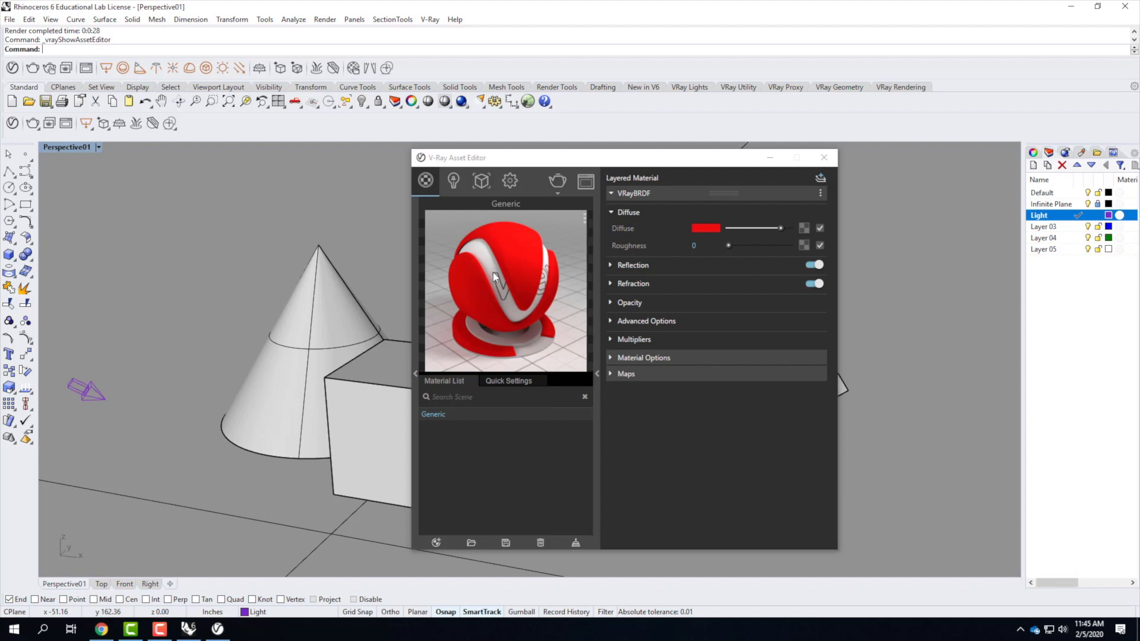
# Rename the red Generic material as Red
pyautogui.click(434, 415)
pyautogui.doubleClick(435, 417)
pyautogui.click(403, 405)
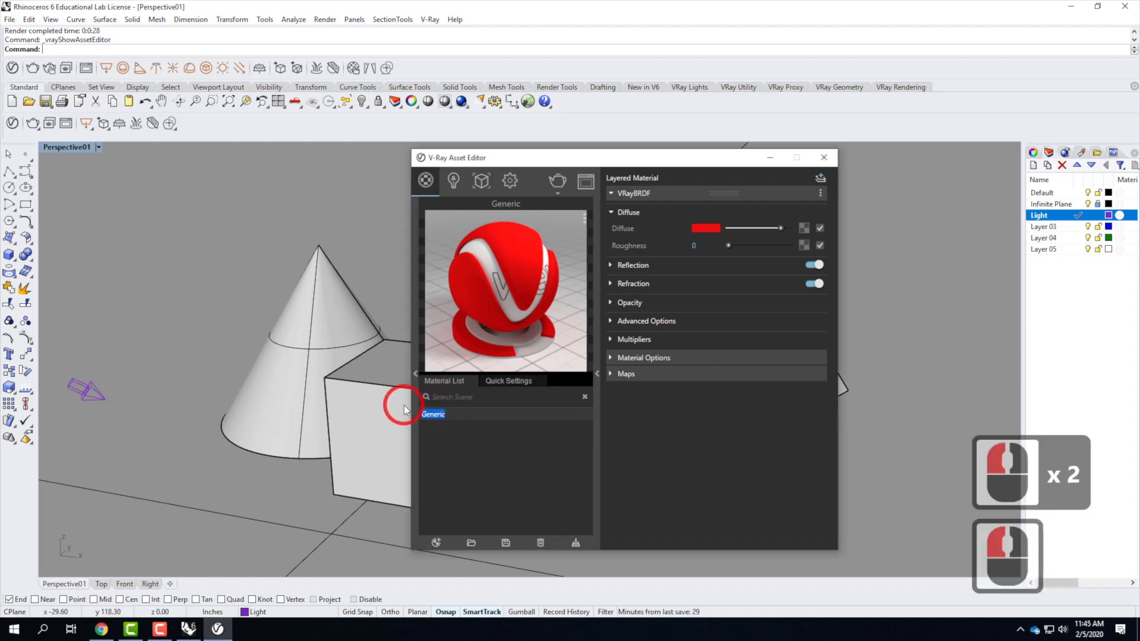
pyautogui.write('Red')
pyautogui.press('Return')
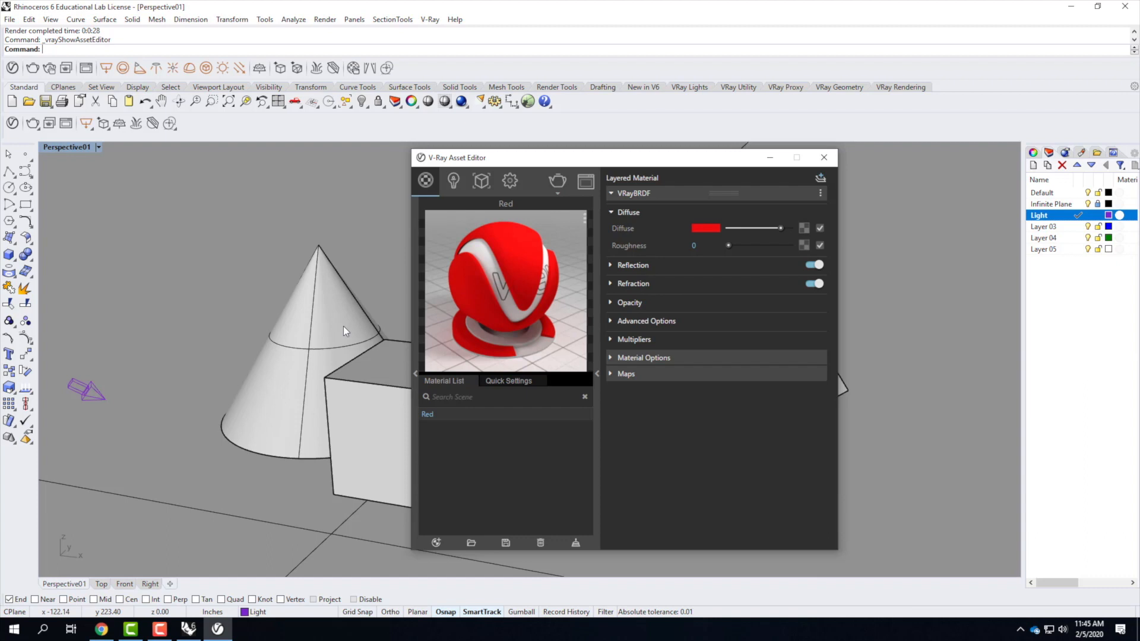
# Apply the Red material to the cone and deselect it
pyautogui.click(334, 311)
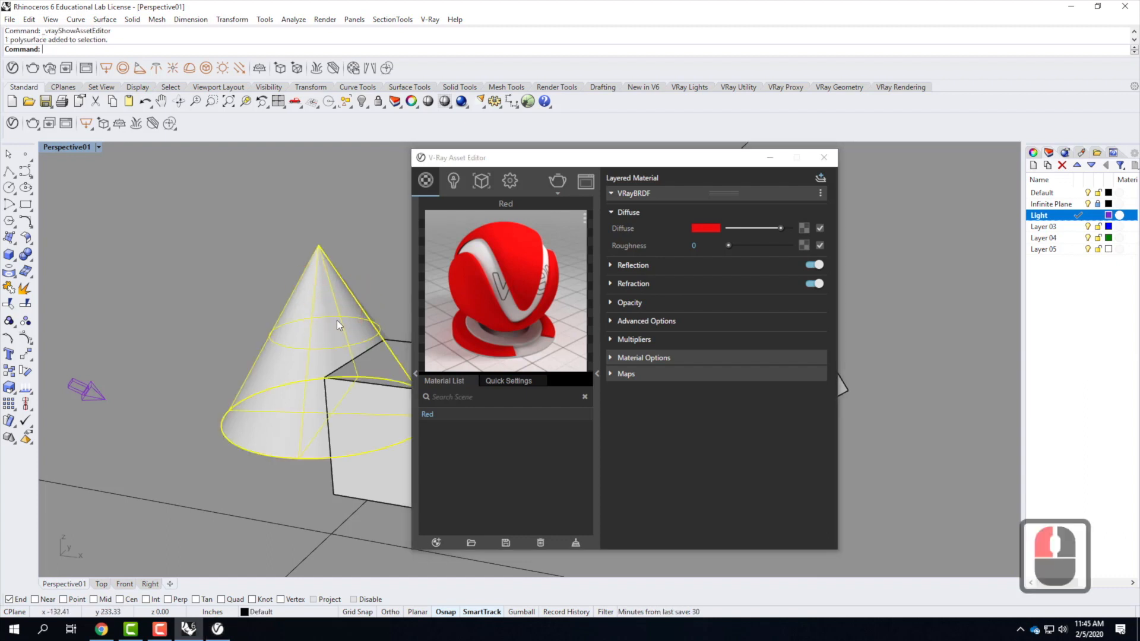
pyautogui.moveTo(423, 415); pyautogui.dragTo(441, 418)
pyautogui.rightClick(432, 416)
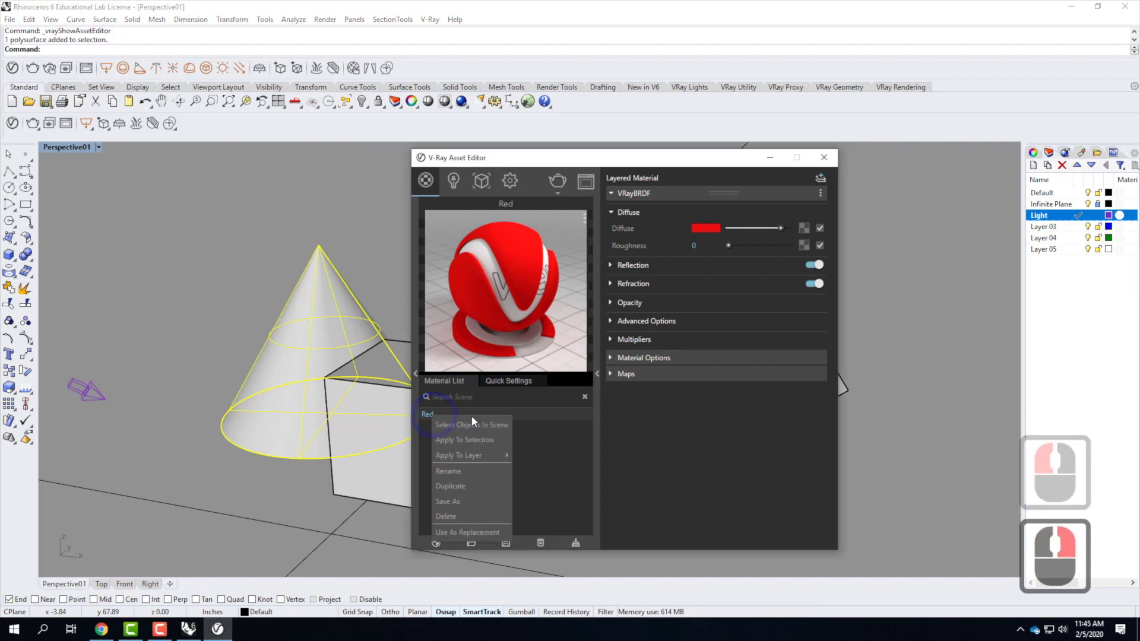
pyautogui.moveTo(480, 457)
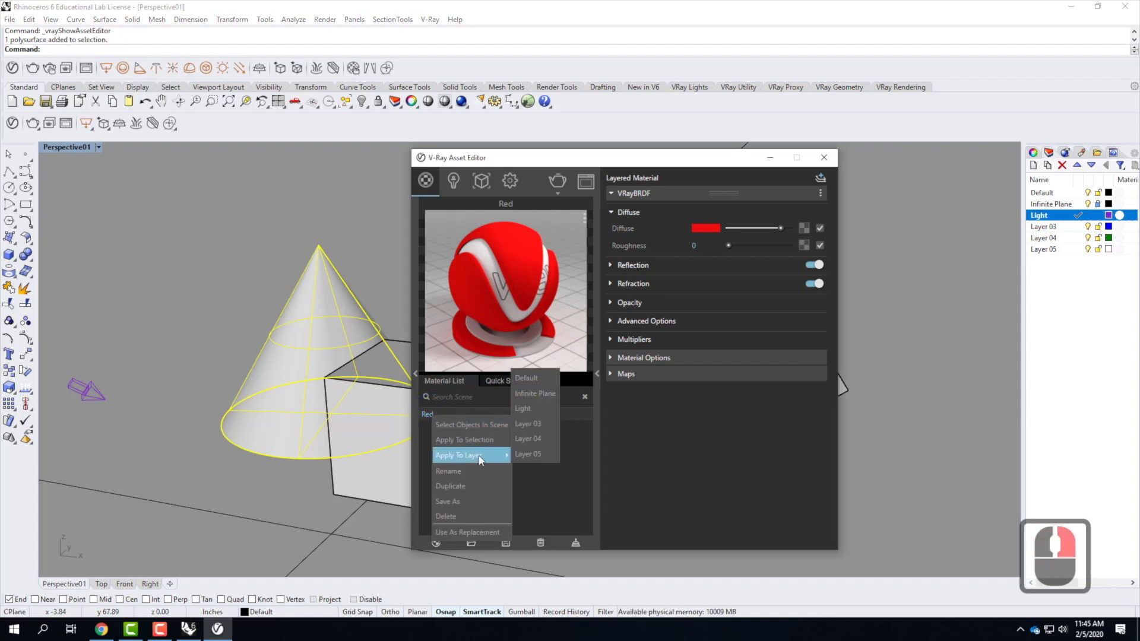
pyautogui.click(450, 442)
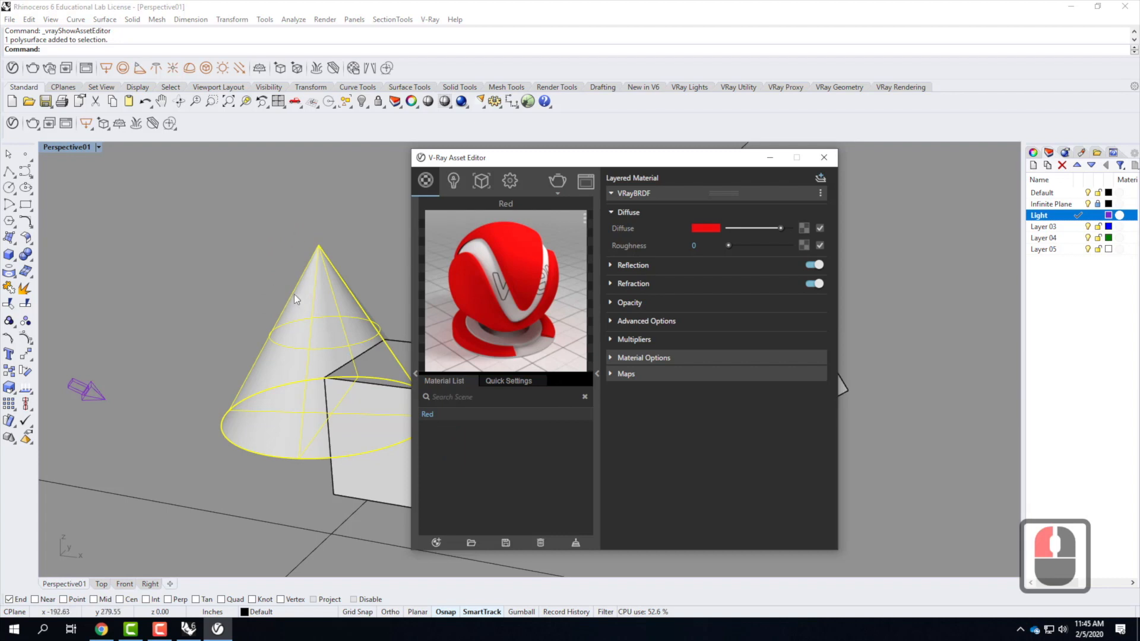
pyautogui.click(252, 244)
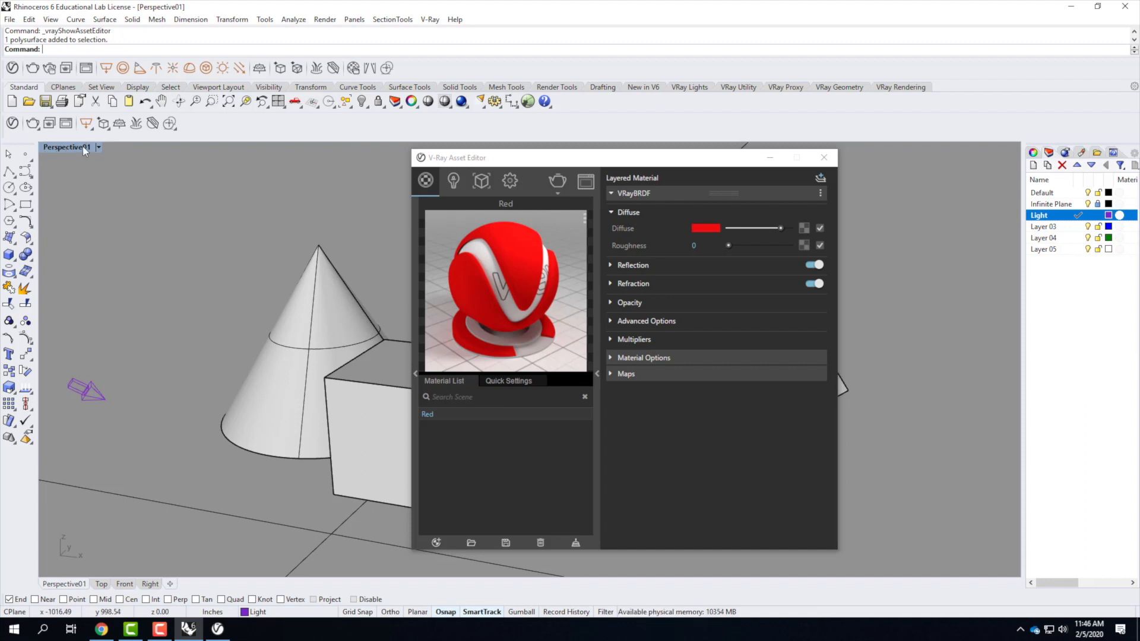
# Switch the Perspective01 viewport to Rendered display mode and reposition the Asset Editor over the scene
pyautogui.click(98, 147)
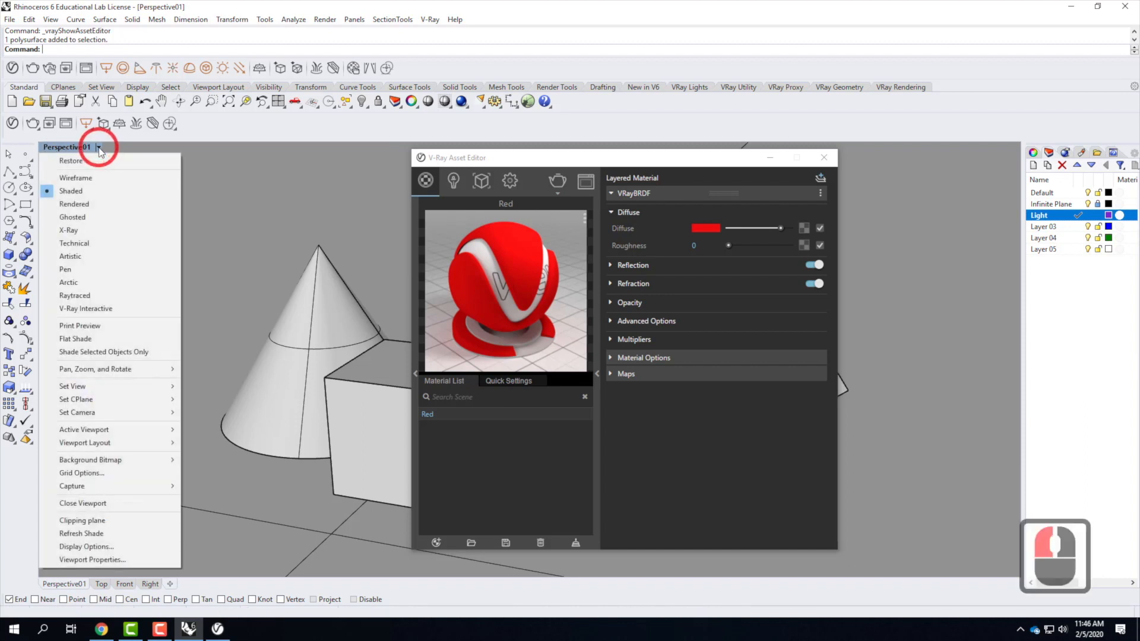
pyautogui.click(94, 205)
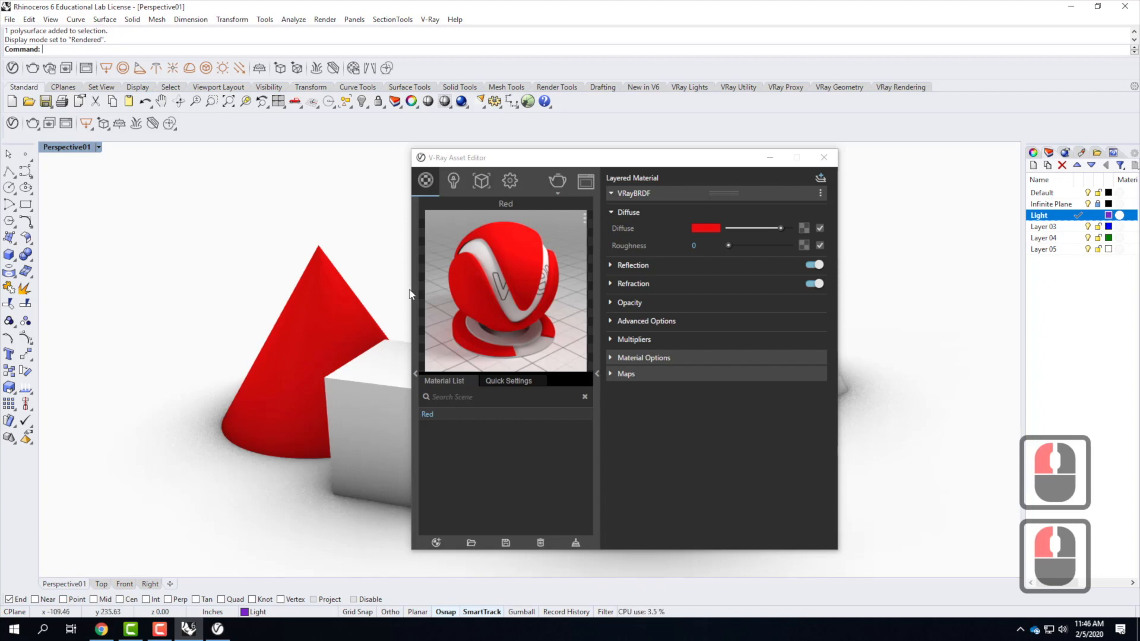
pyautogui.moveTo(530, 162); pyautogui.dragTo(560, 163)
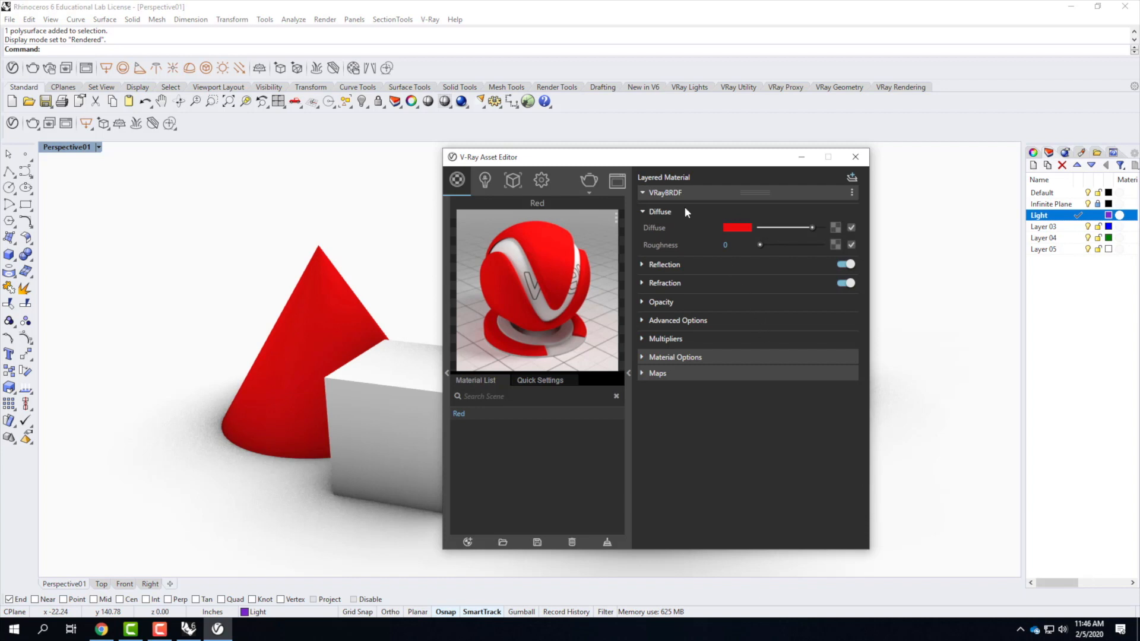
pyautogui.moveTo(693, 160); pyautogui.dragTo(572, 164)
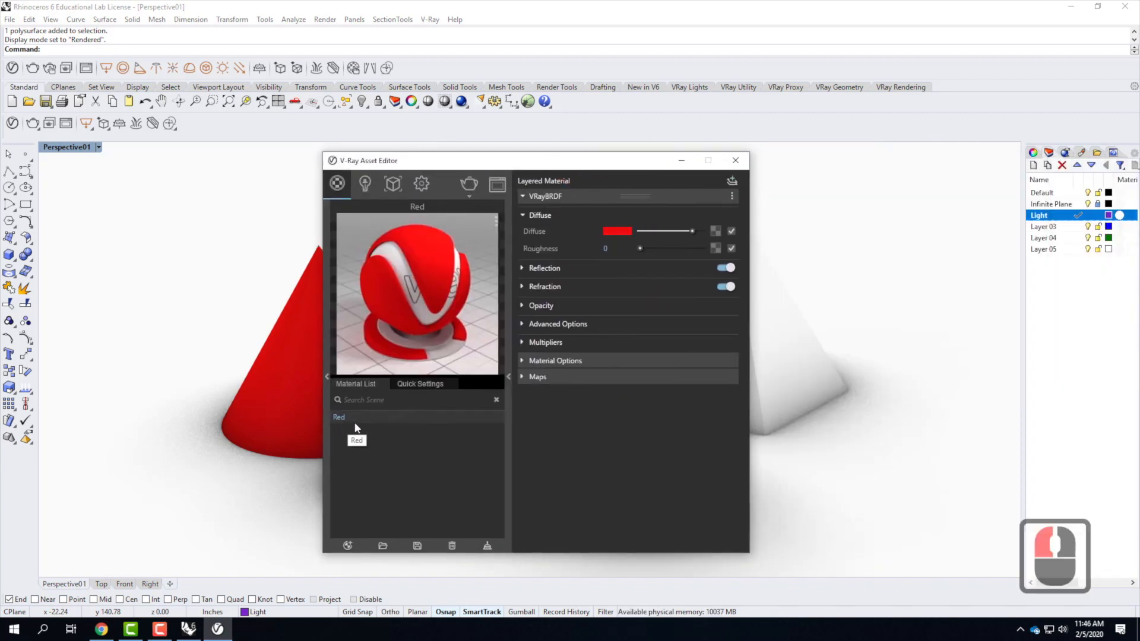
# Add a second Generic material and set its diffuse colour to blue, about R 0.154, G 0.434, B 0.846
pyautogui.click(348, 547)
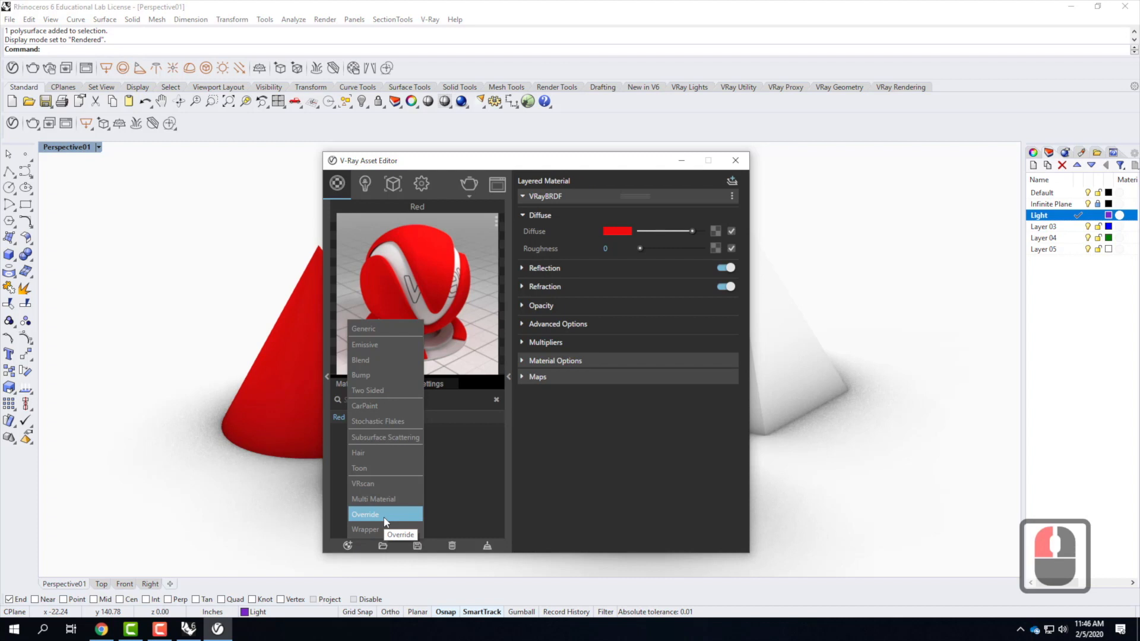
pyautogui.click(361, 330)
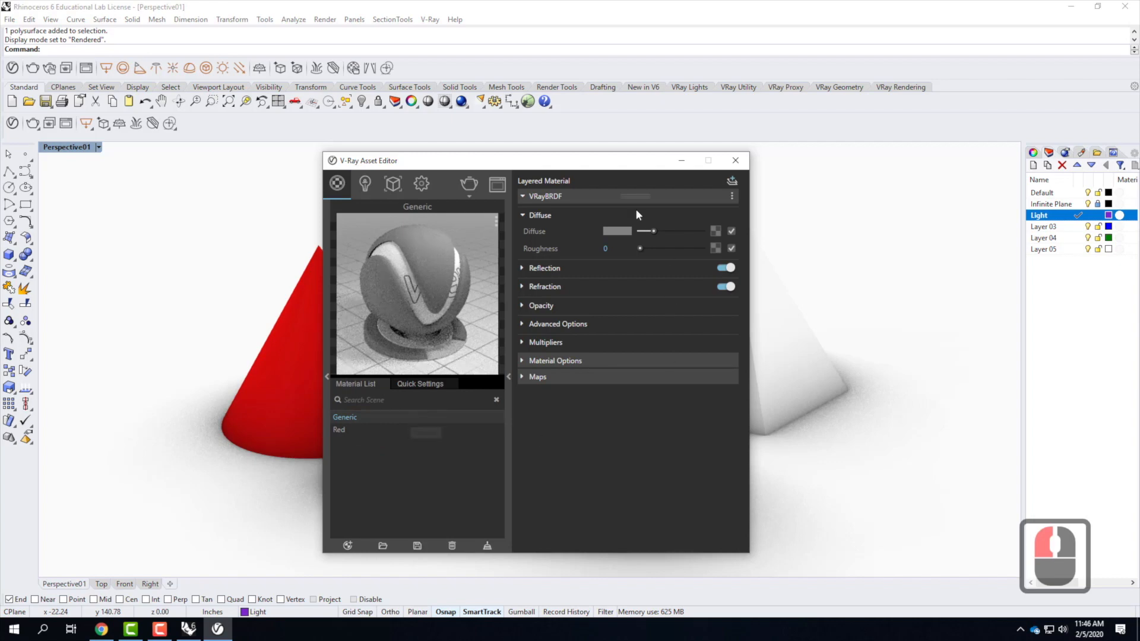
pyautogui.click(617, 231)
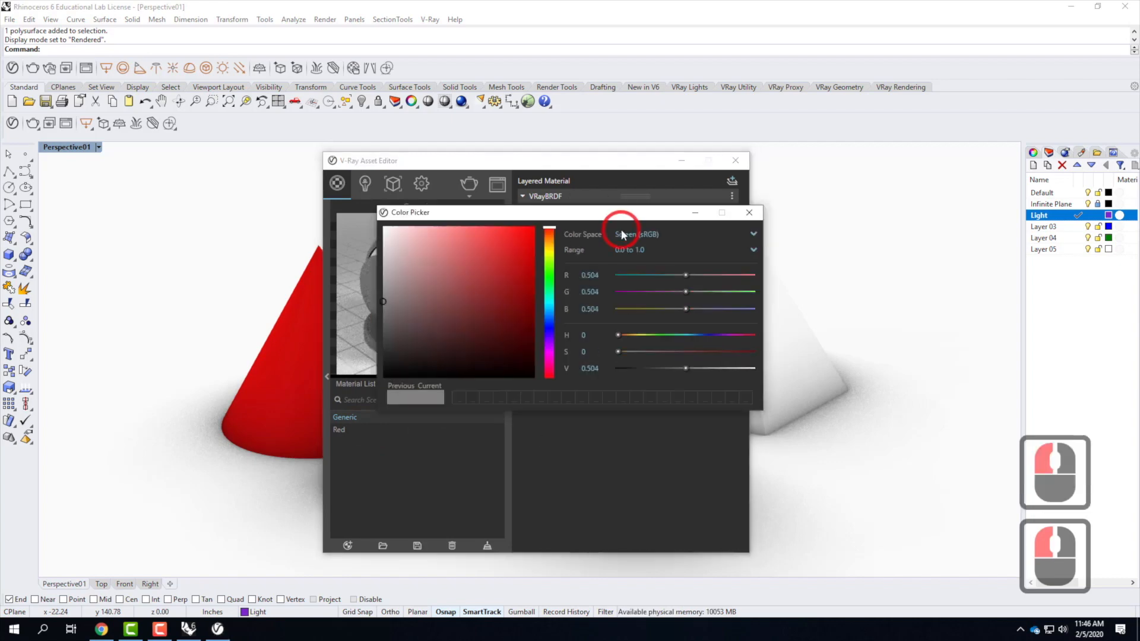
pyautogui.moveTo(549, 328); pyautogui.dragTo(549, 317)
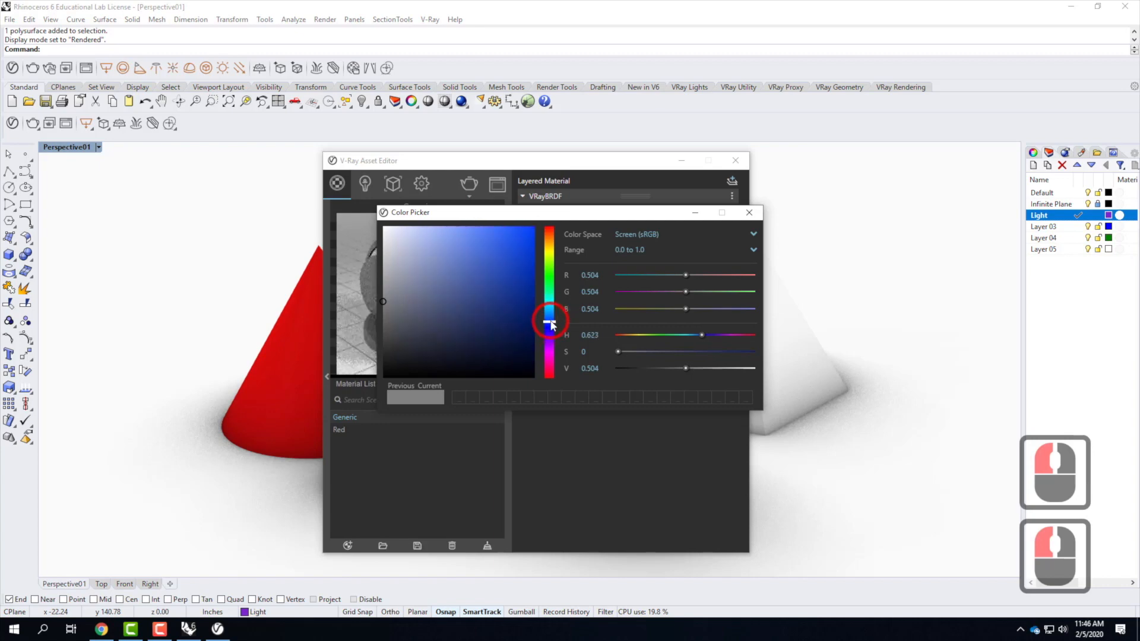
pyautogui.doubleClick(508, 250)
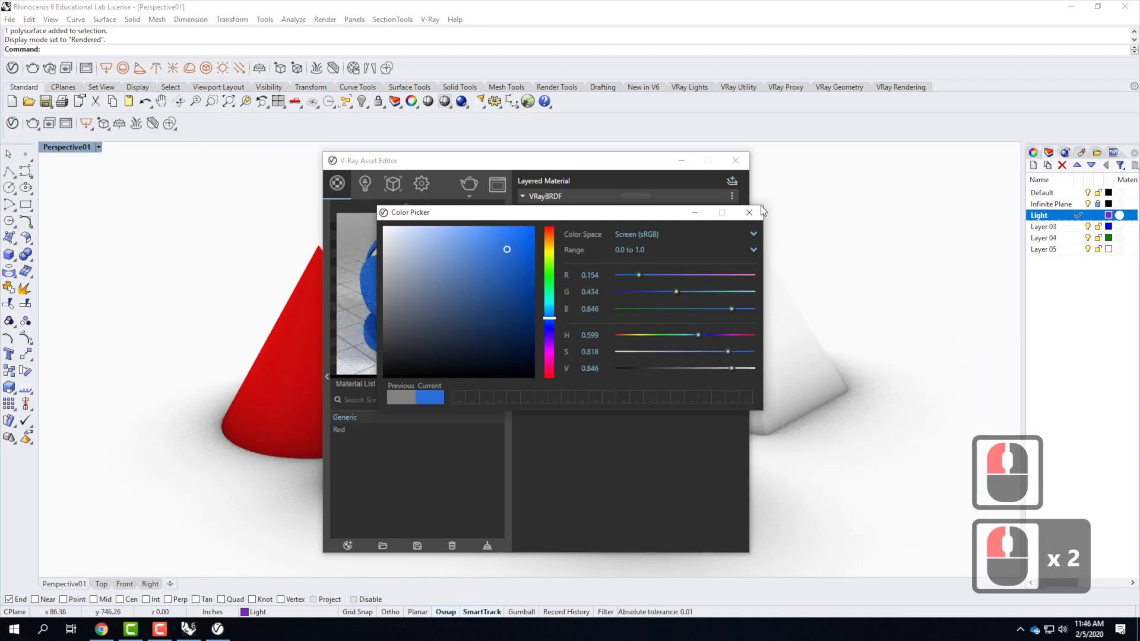
pyautogui.click(749, 211)
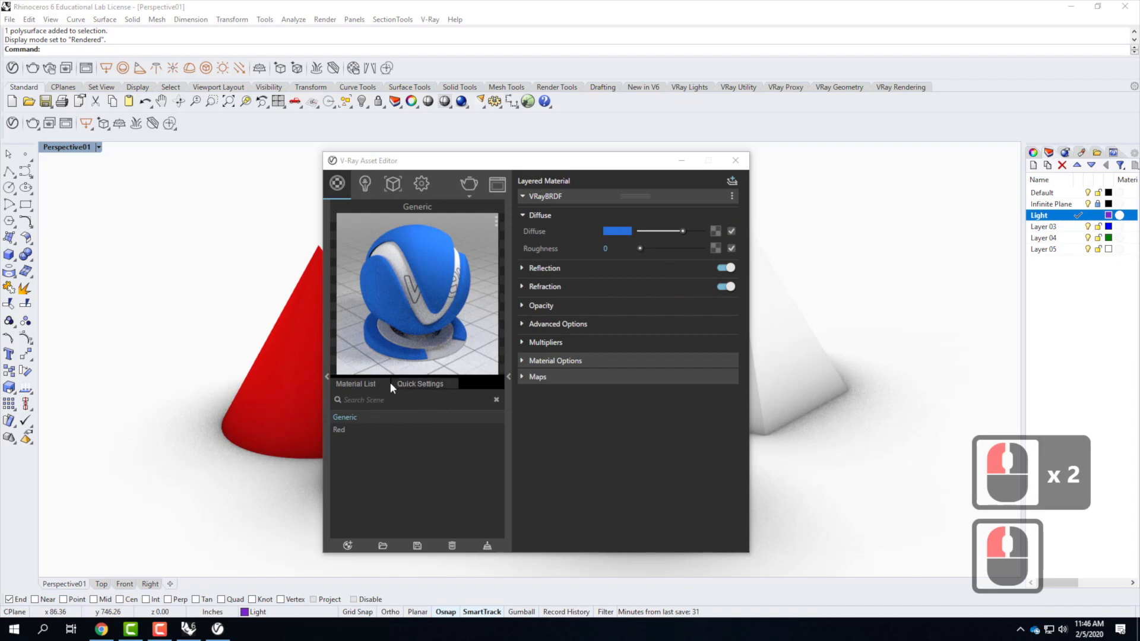
# Rename the blue Generic material as Blue
pyautogui.doubleClick(354, 416)
pyautogui.moveTo(358, 415); pyautogui.dragTo(298, 404)
pyautogui.write('Blue')
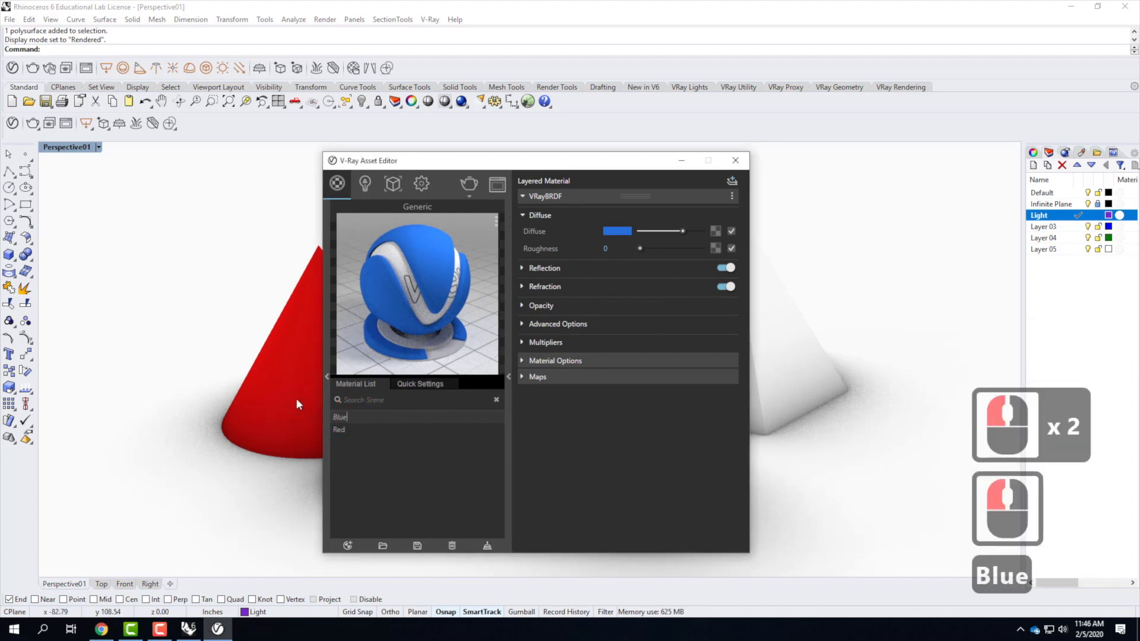
pyautogui.click(394, 450)
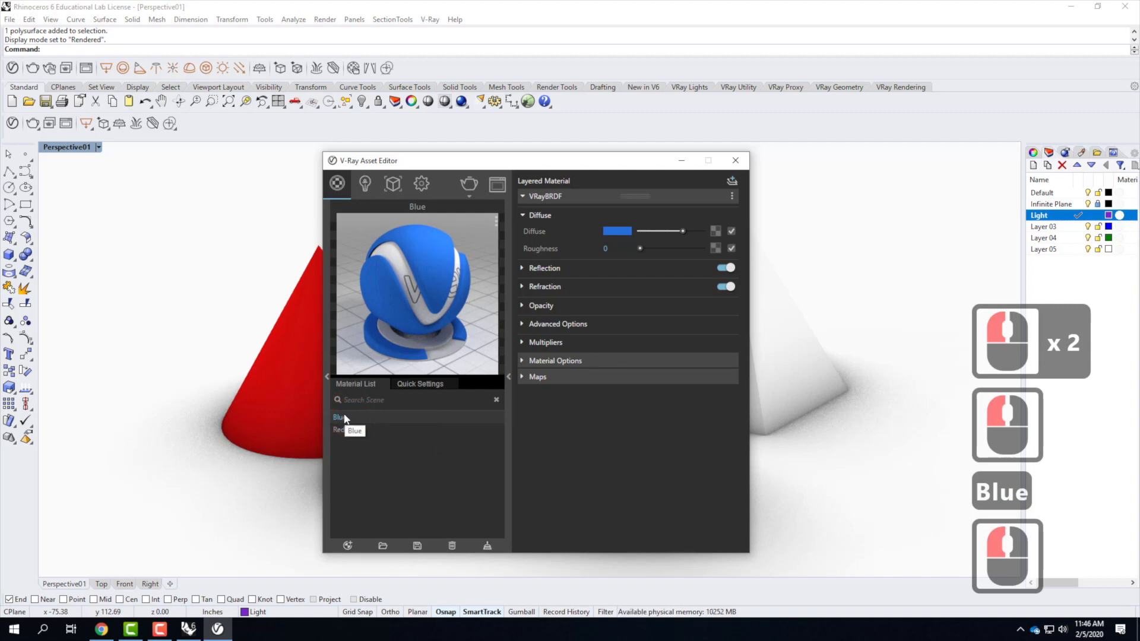
# Move the Asset Editor clear of the cube, apply the Blue material to the cube and deselect it
pyautogui.moveTo(471, 162); pyautogui.dragTo(714, 158)
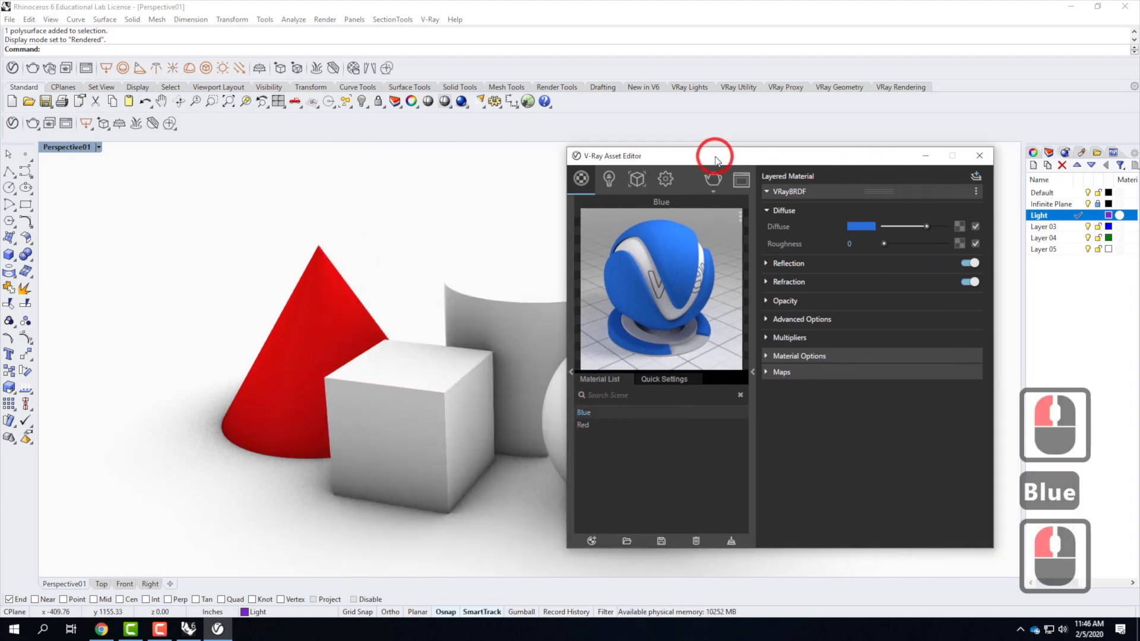
pyautogui.click(377, 386)
pyautogui.rightClick(608, 409)
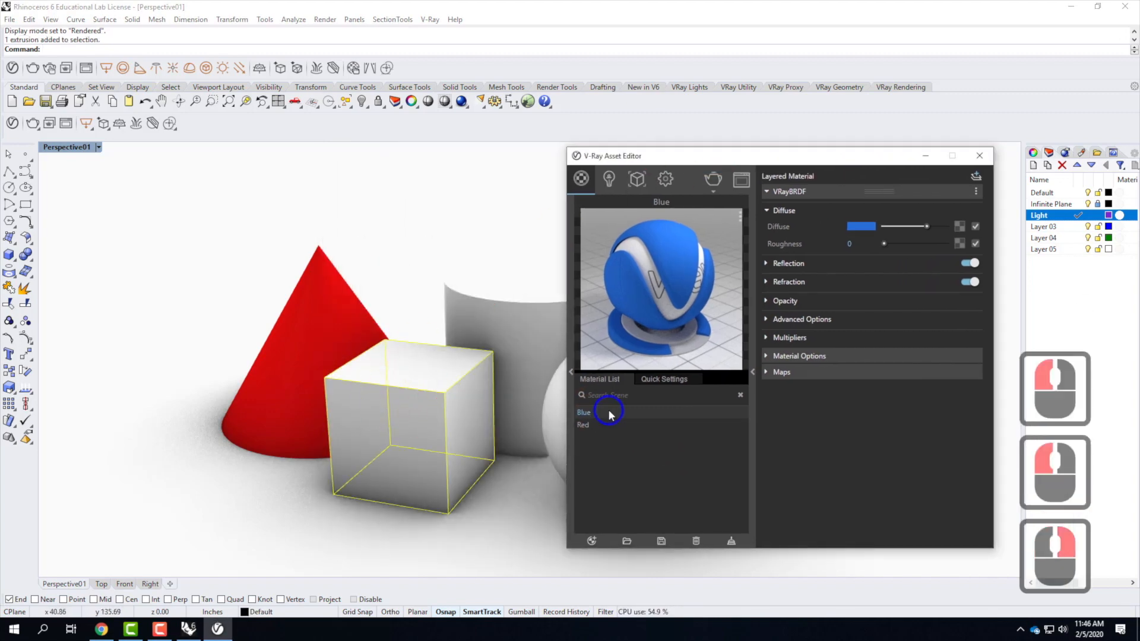
pyautogui.click(641, 439)
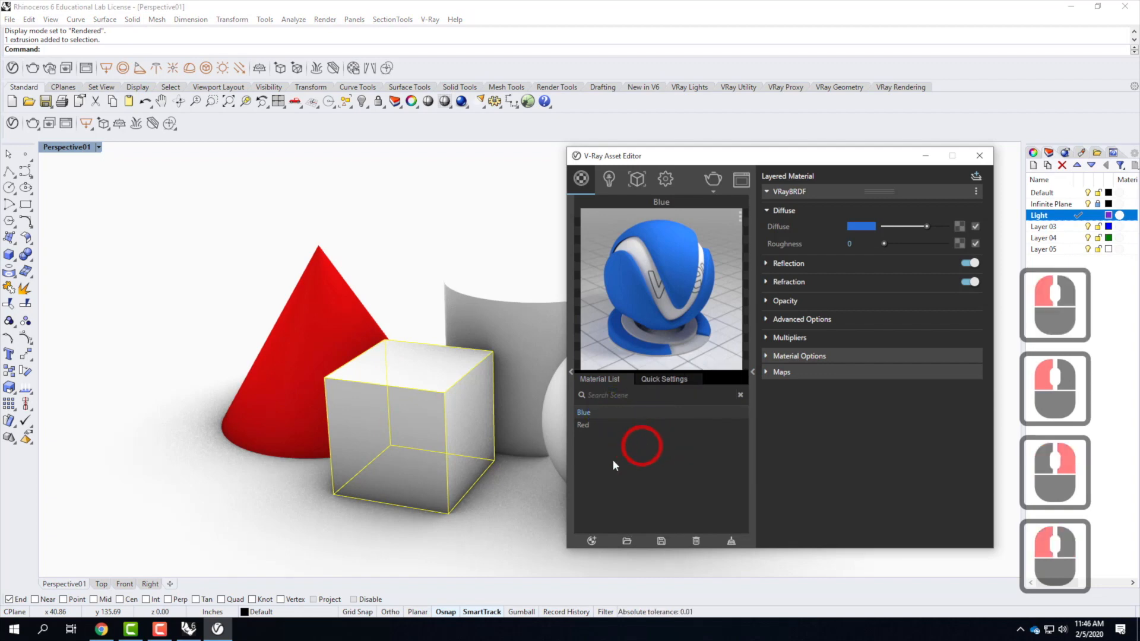
pyautogui.click(419, 279)
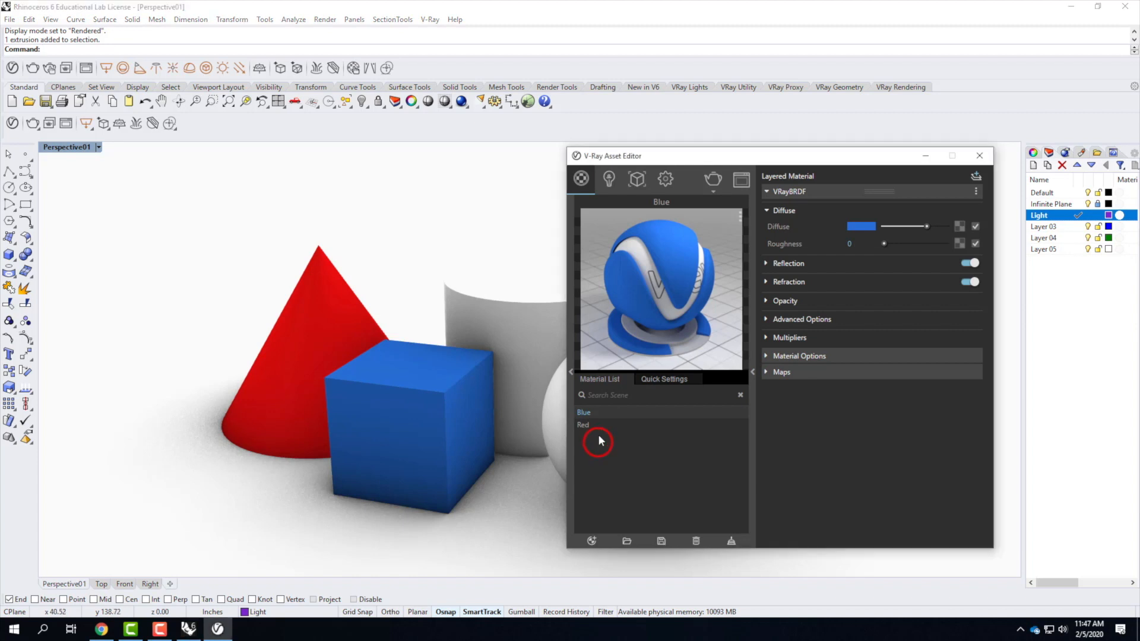
# Add a third Generic material and set its diffuse colour to magenta, about R 0.863, G 0.069, B 0.901
pyautogui.moveTo(635, 154); pyautogui.dragTo(626, 123)
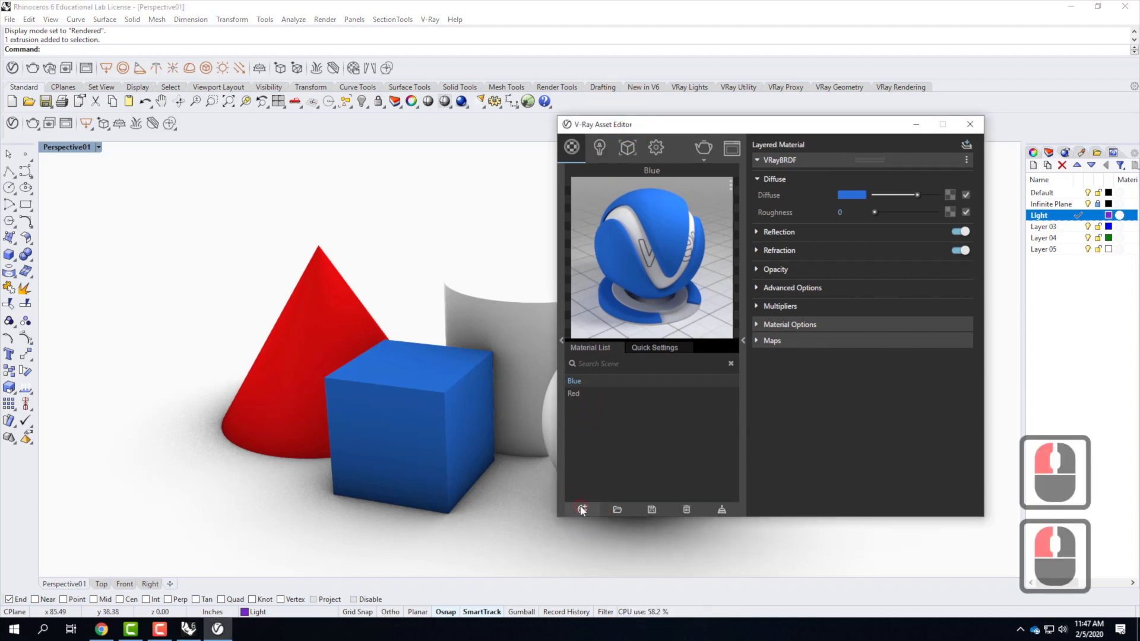
pyautogui.click(582, 509)
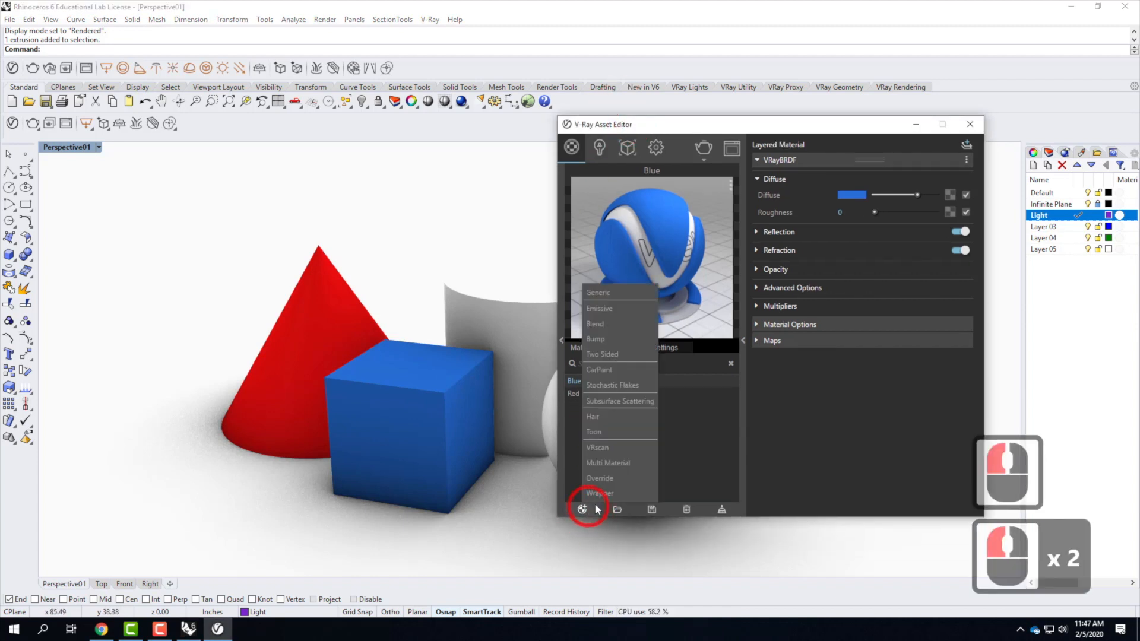
pyautogui.click(606, 292)
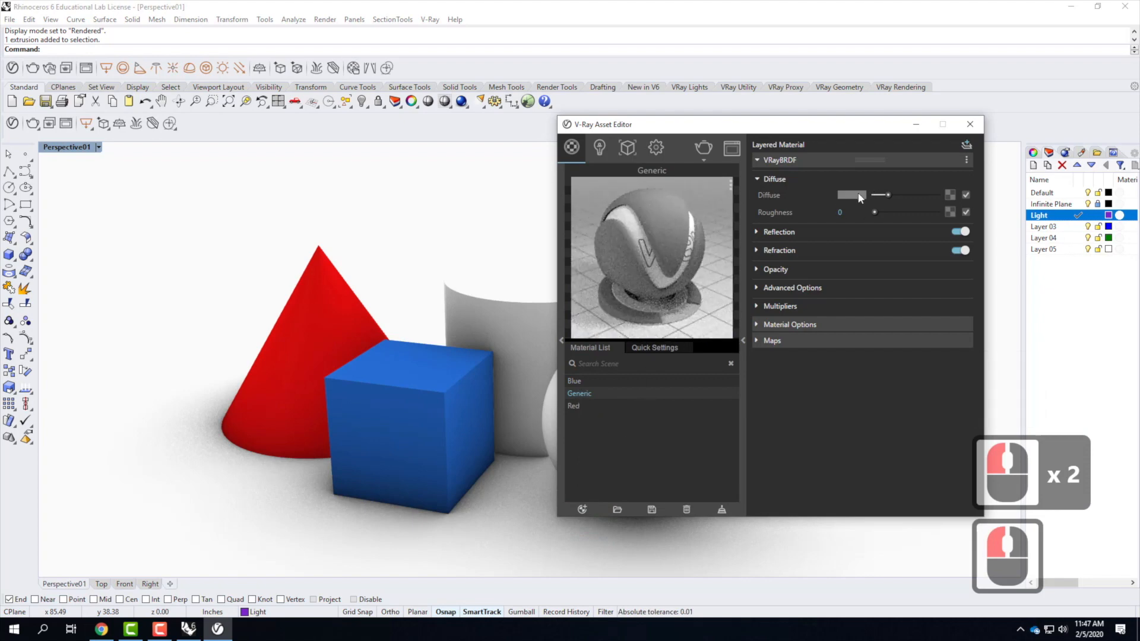
pyautogui.click(858, 197)
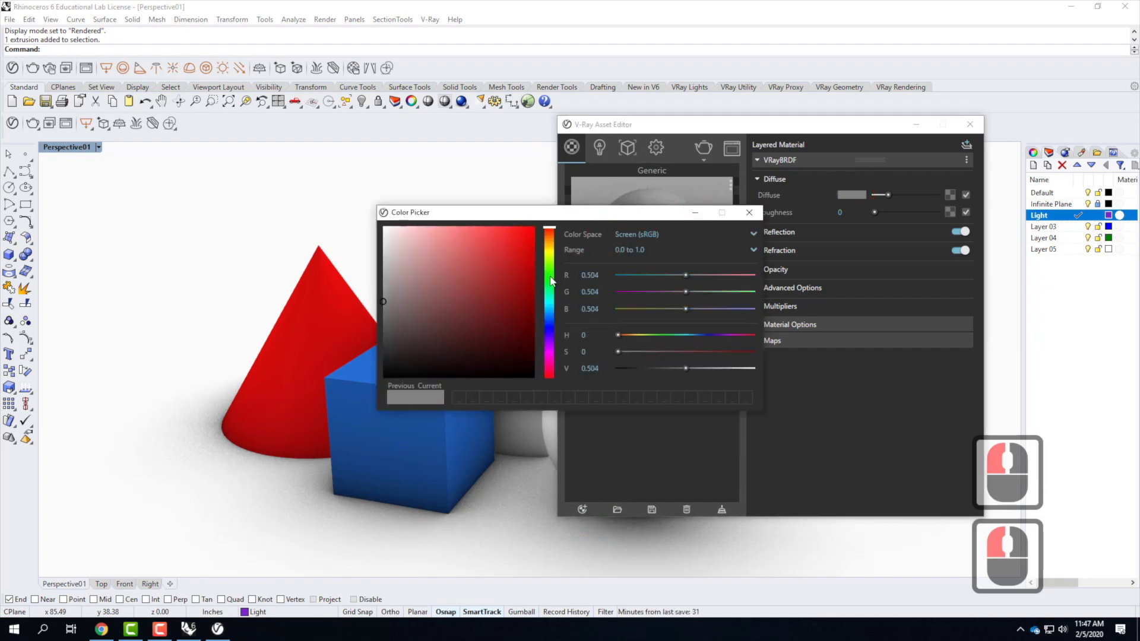
pyautogui.click(549, 352)
pyautogui.click(523, 241)
pyautogui.doubleClick(525, 240)
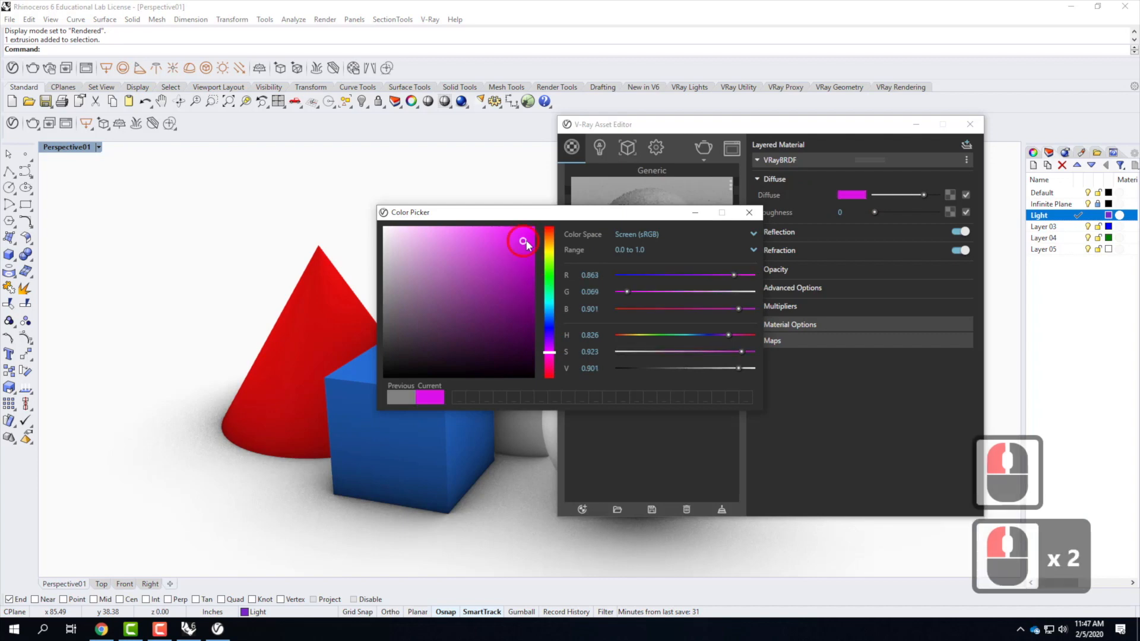
pyautogui.click(749, 212)
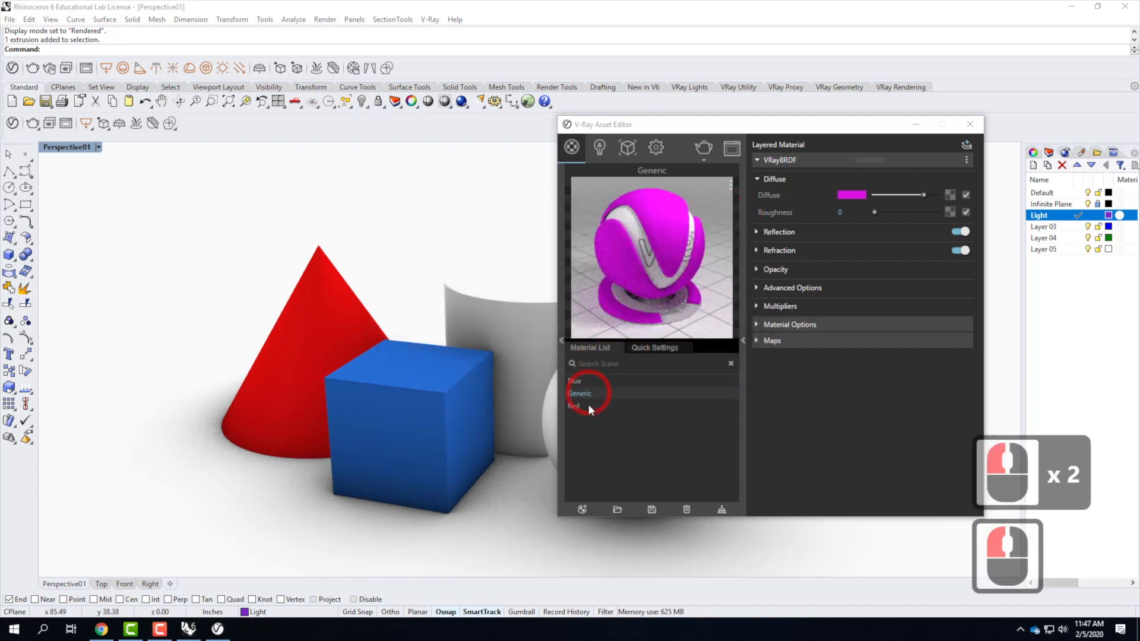
# Rename the magenta Generic material as Magenta
pyautogui.doubleClick(594, 394)
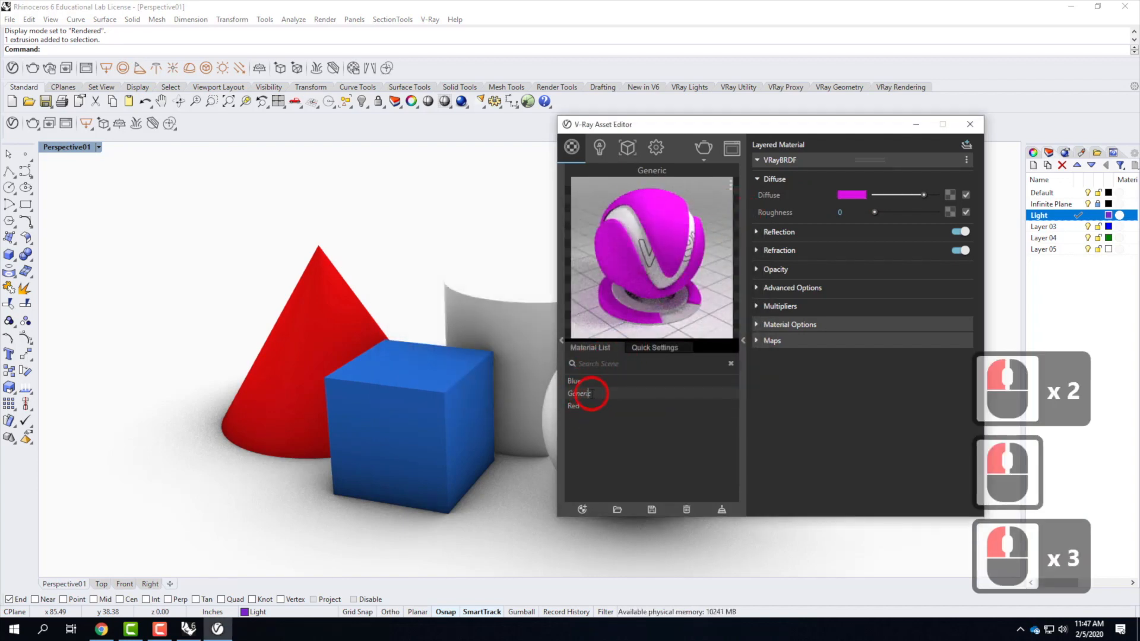
pyautogui.click(547, 389)
pyautogui.write('Ma')
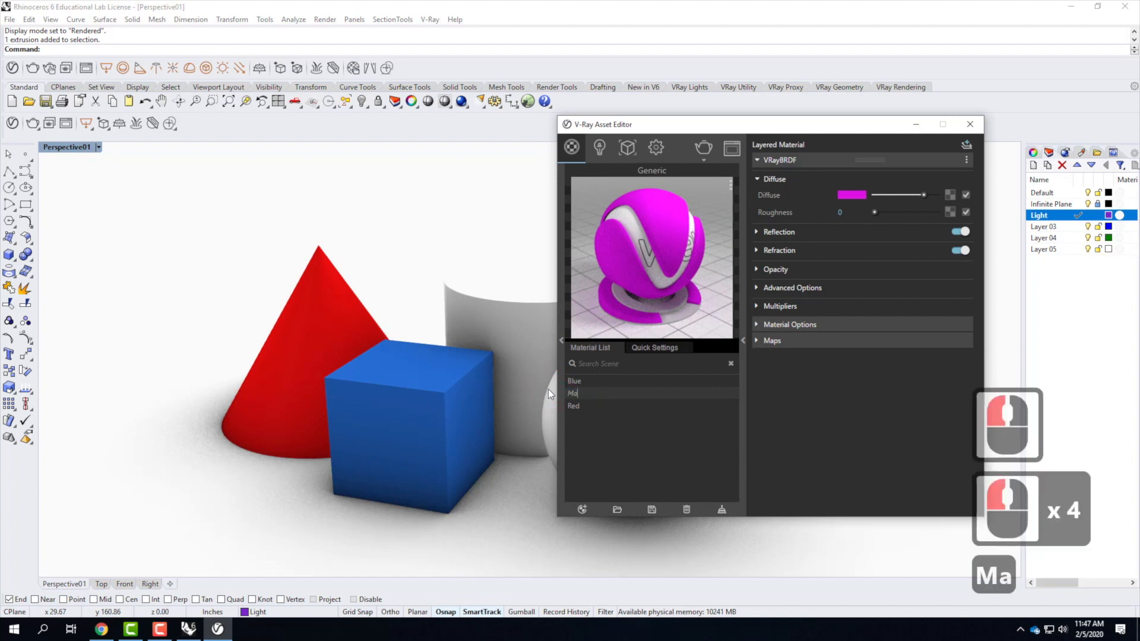
pyautogui.write('genta')
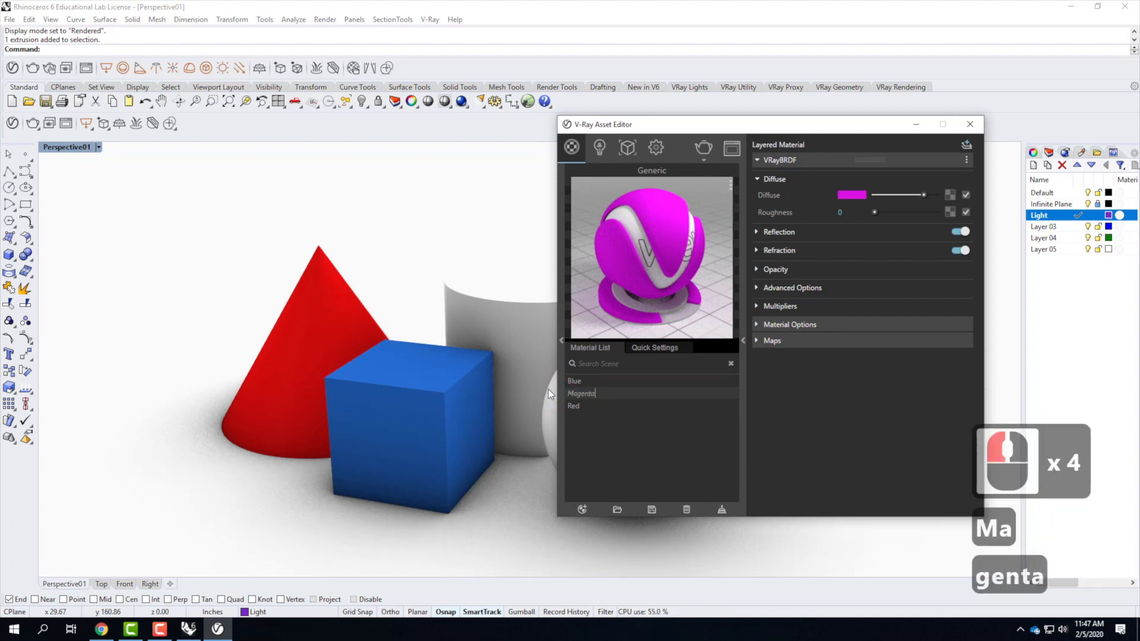
pyautogui.press('Return')
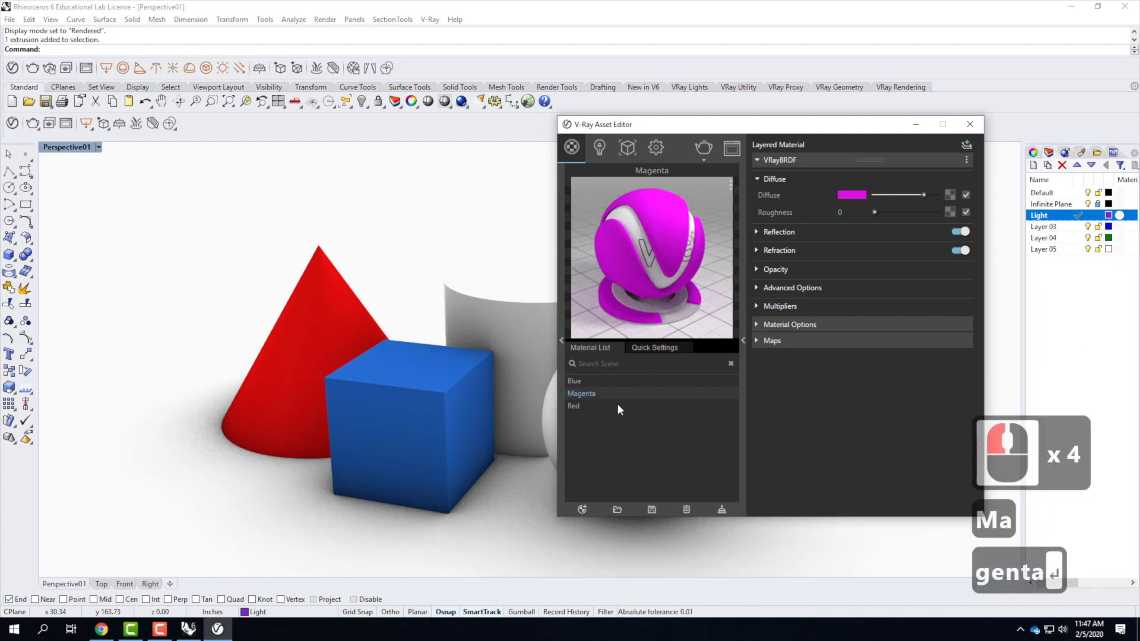
# Apply the Magenta material to the cylinder
pyautogui.click(515, 304)
pyautogui.click(602, 393)
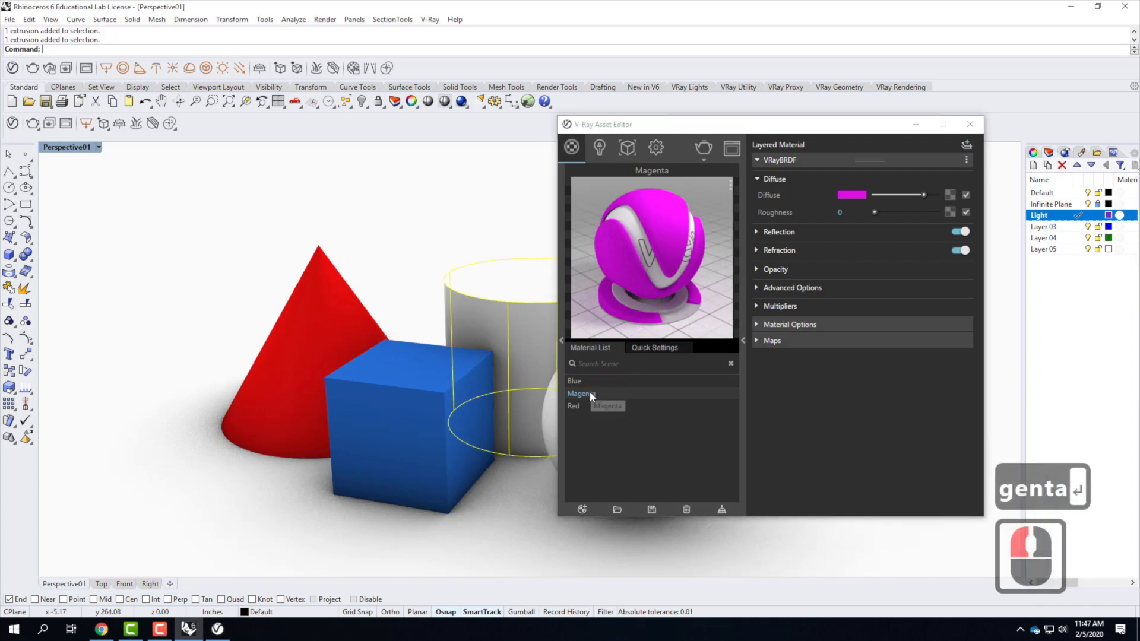
pyautogui.rightClick(591, 394)
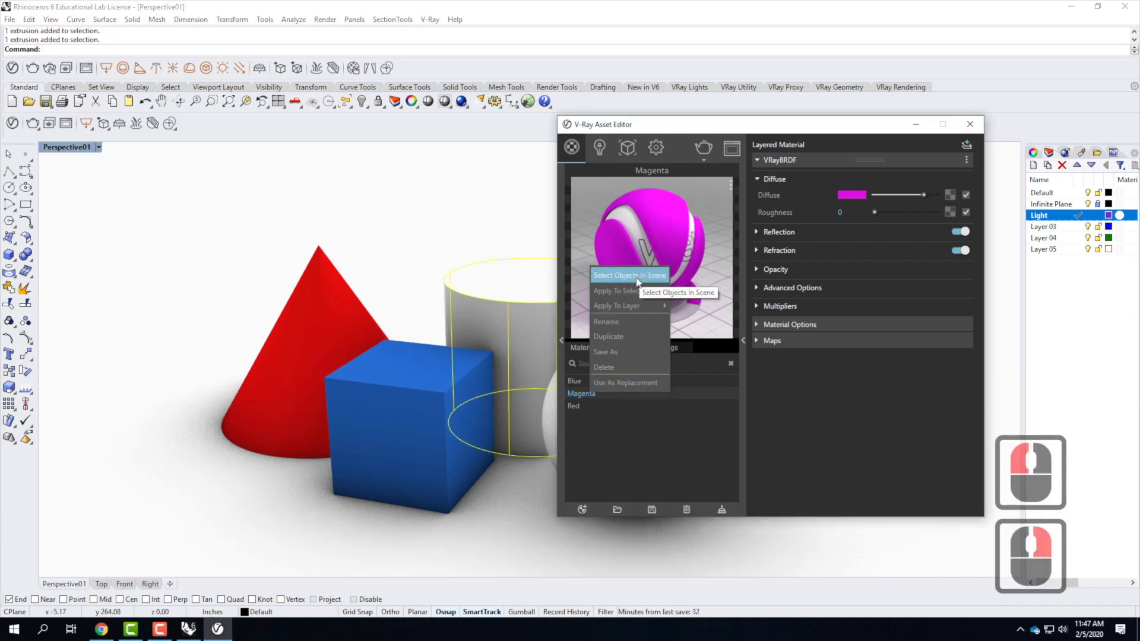
pyautogui.click(620, 291)
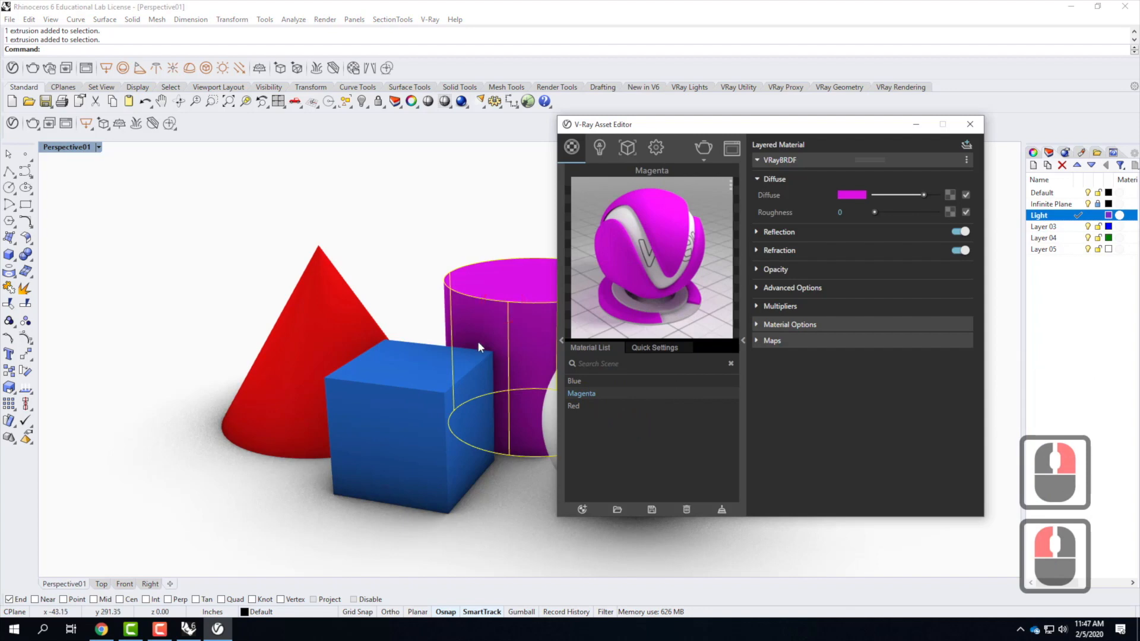
# Add another Generic material and set its diffuse colour to light green, about R 0.377, G 0.881, B 0.484
pyautogui.scroll(-5, 357, 413)
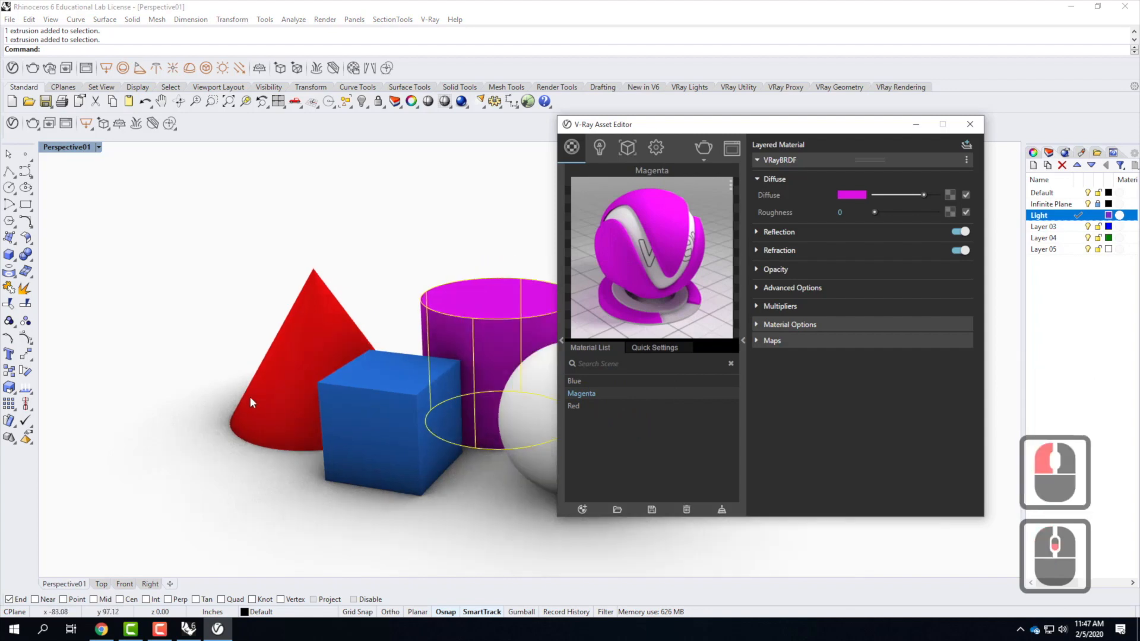
pyautogui.scroll(-3, 280, 388)
pyautogui.scroll(4, 513, 374)
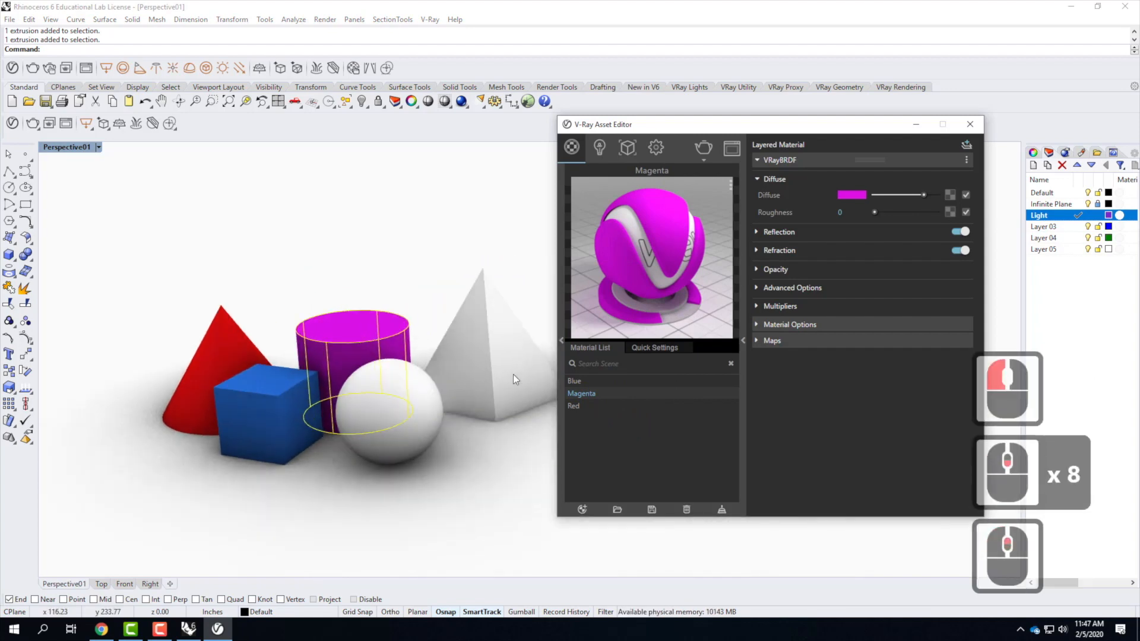
pyautogui.click(584, 394)
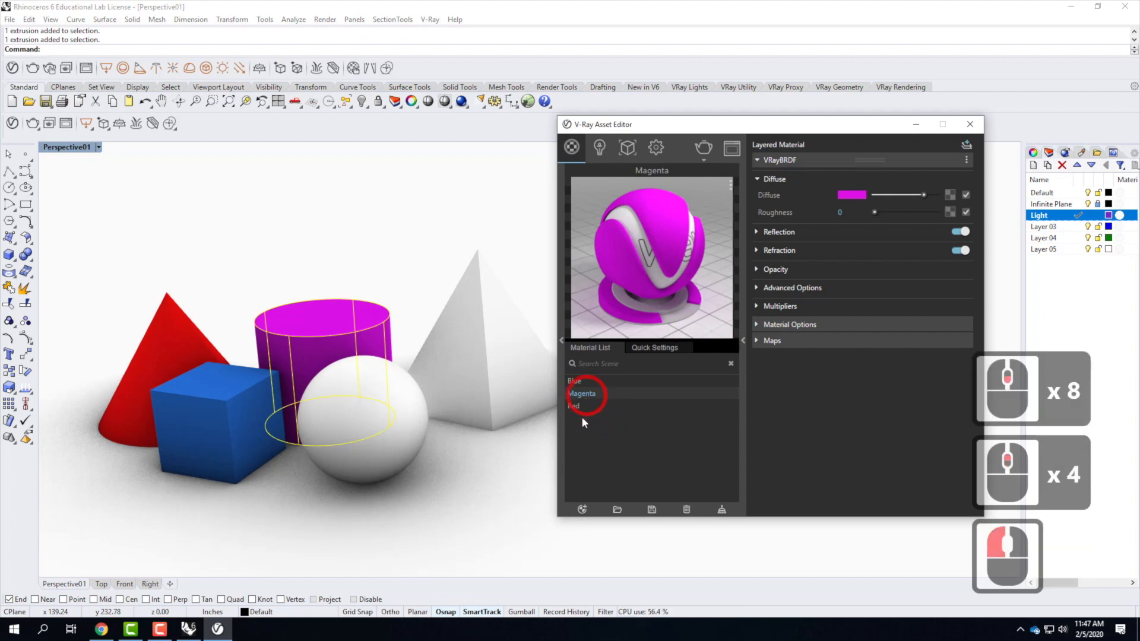
pyautogui.click(581, 508)
pyautogui.click(604, 296)
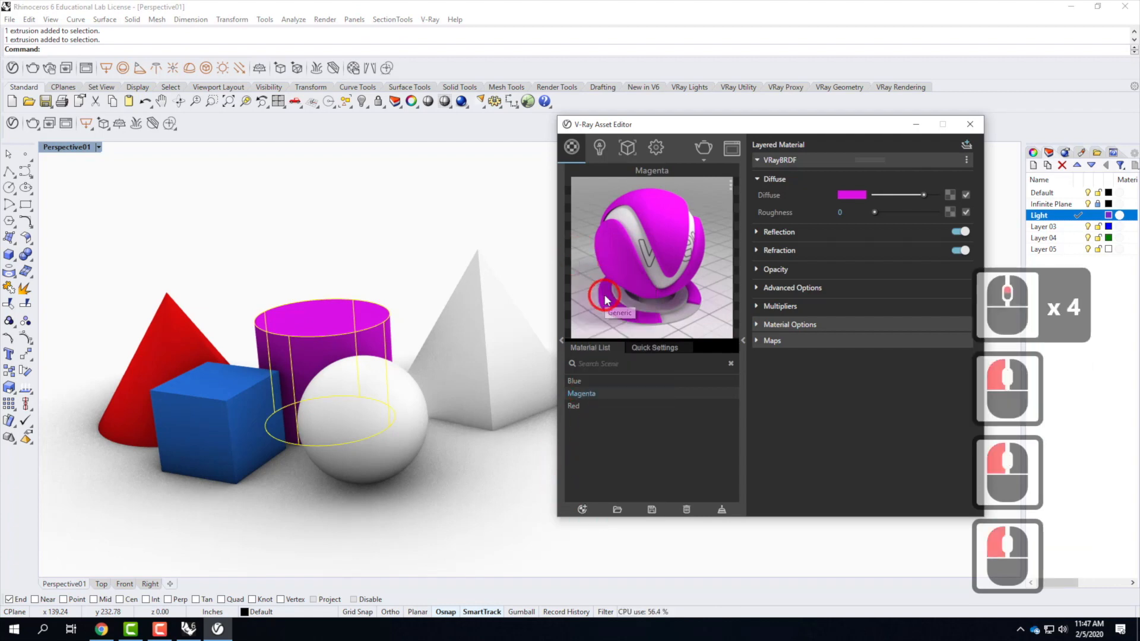
pyautogui.click(861, 194)
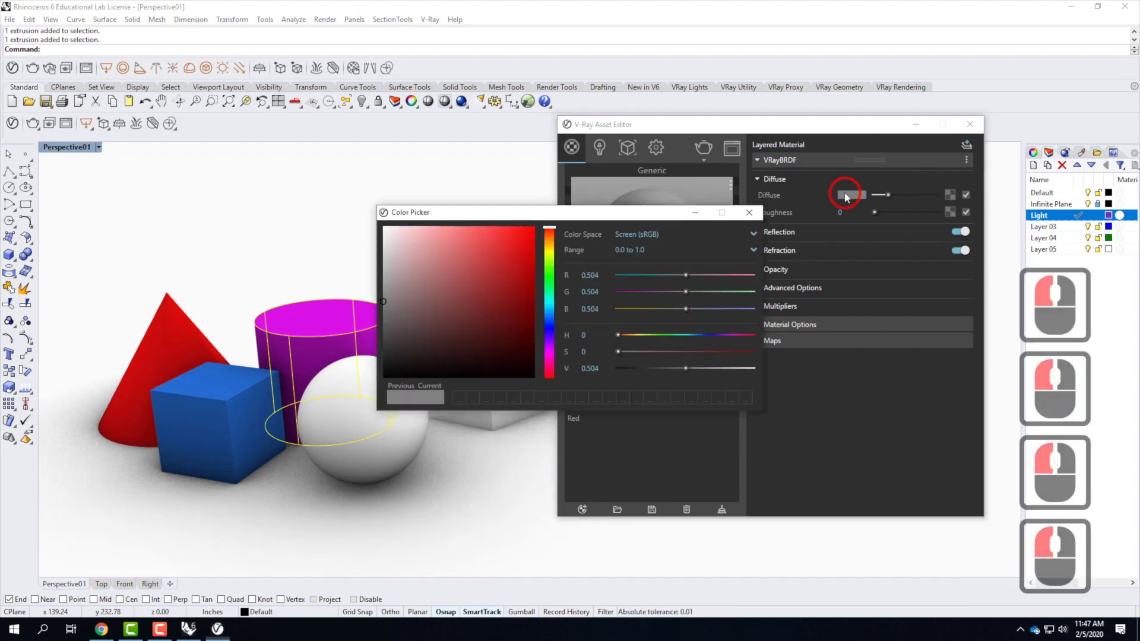
pyautogui.click(551, 282)
pyautogui.moveTo(513, 274)
pyautogui.mouseDown()
pyautogui.moveTo(455, 233)
pyautogui.moveTo(469, 244)
pyautogui.mouseUp()
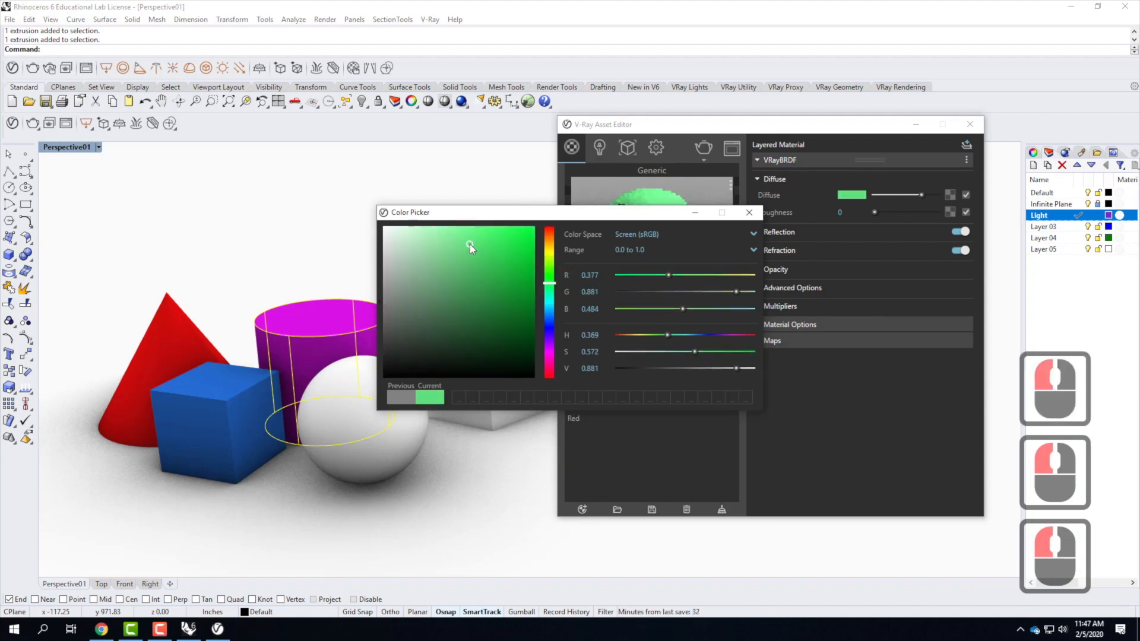
pyautogui.click(748, 212)
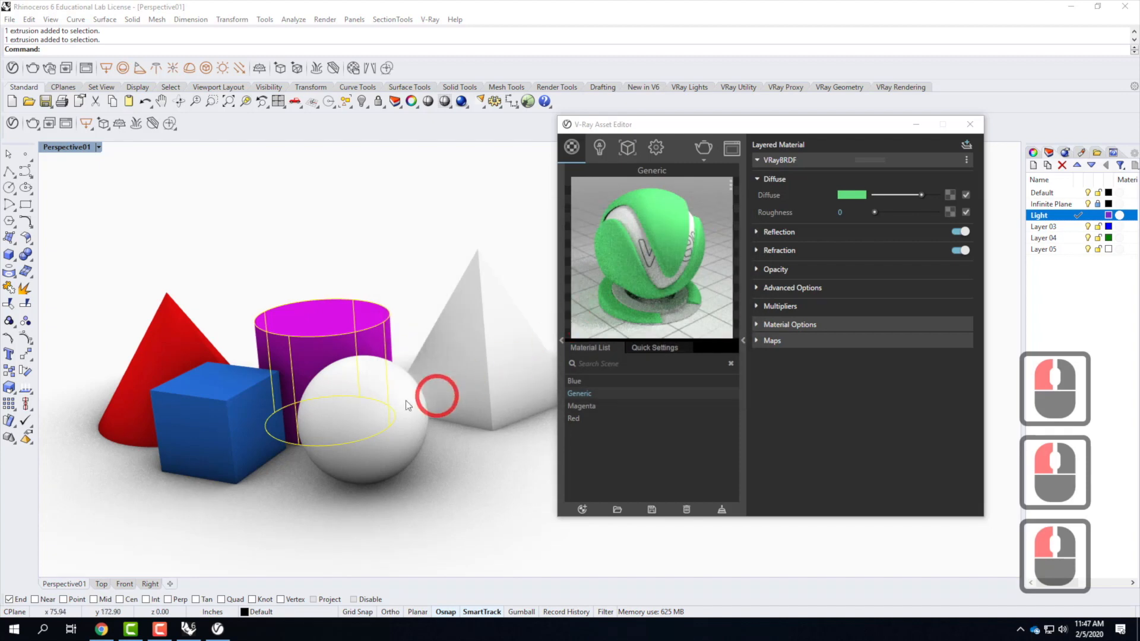
# Apply the green Generic material to the sphere
pyautogui.click(375, 394)
pyautogui.rightClick(579, 393)
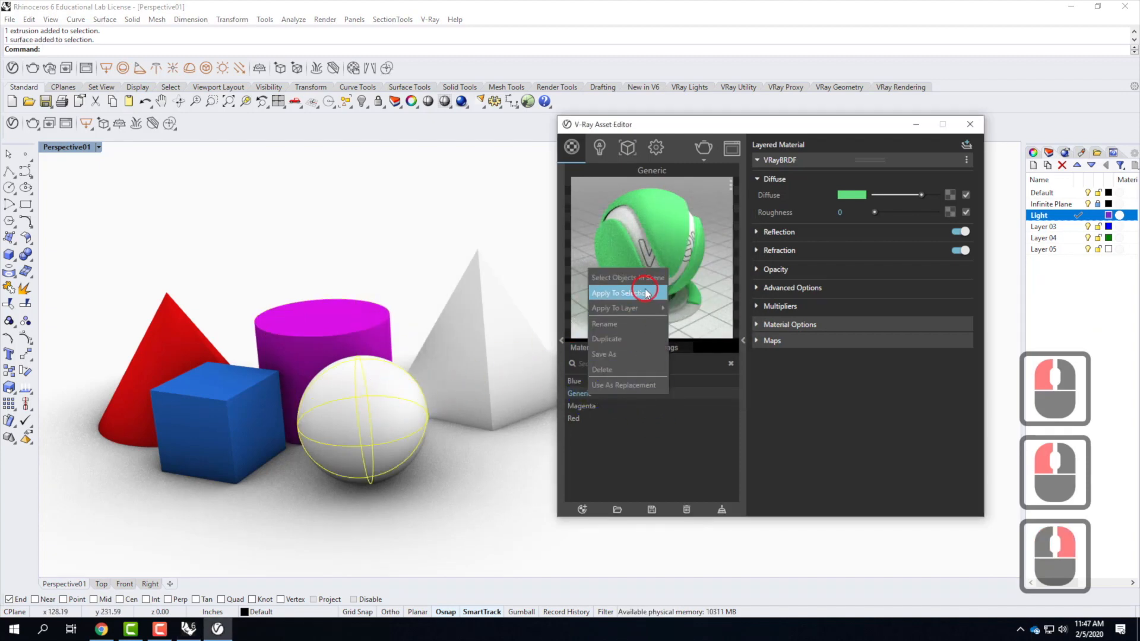
pyautogui.click(635, 293)
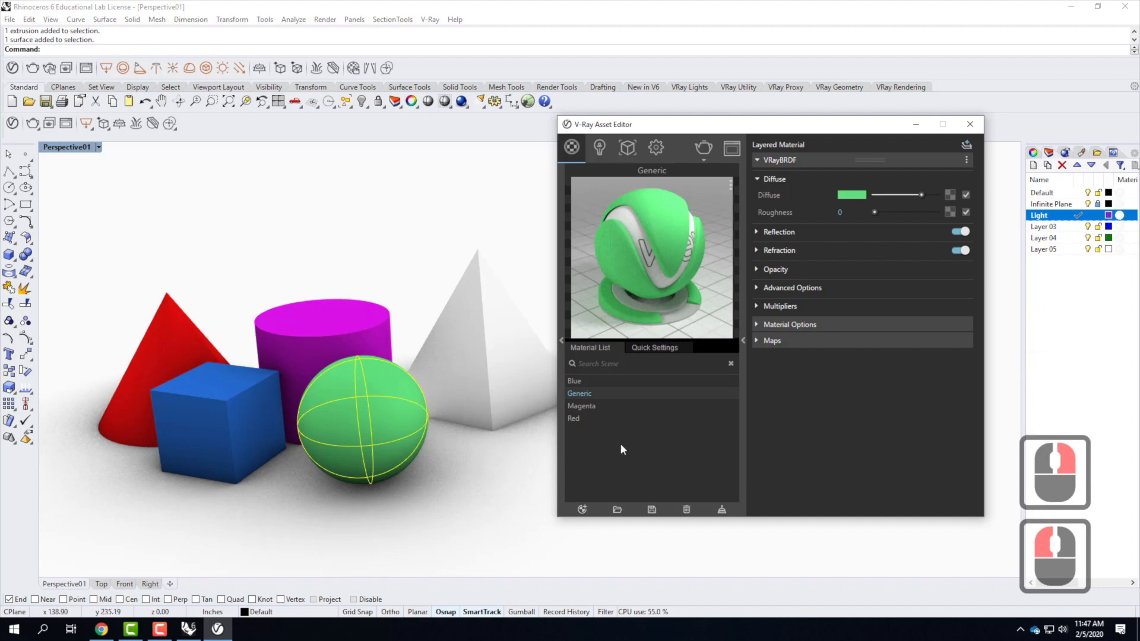
# Rename the green Generic material as Green
pyautogui.tripleClick(579, 394)
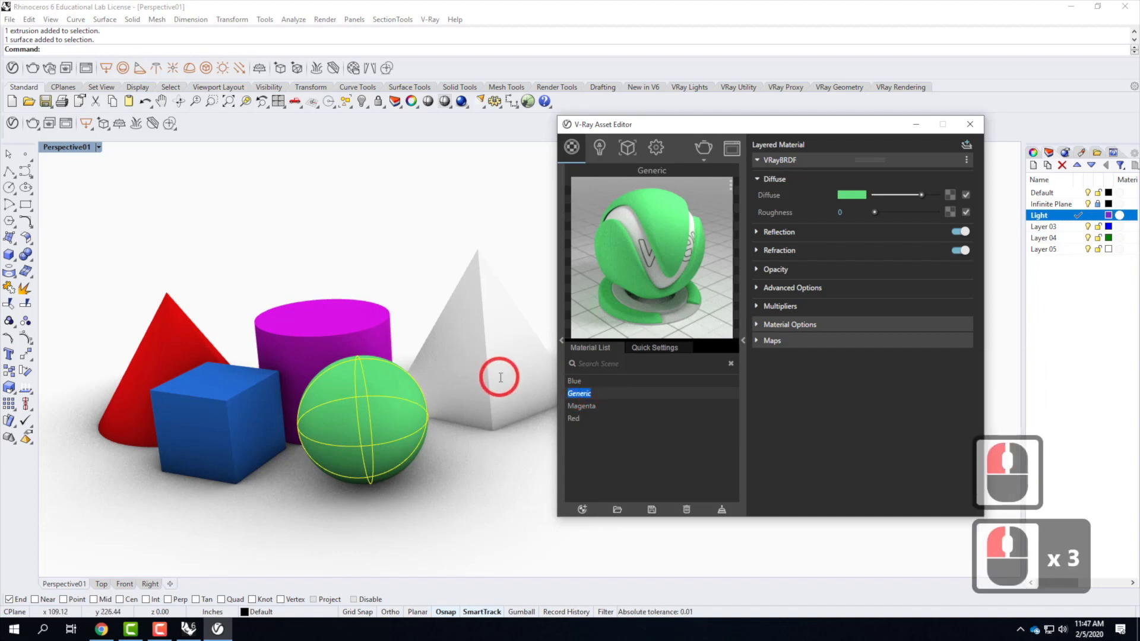
pyautogui.write('Grfee')
pyautogui.press('BackSpace')
pyautogui.press('BackSpace')
pyautogui.press('BackSpace')
pyautogui.write('een')
pyautogui.press('Return')
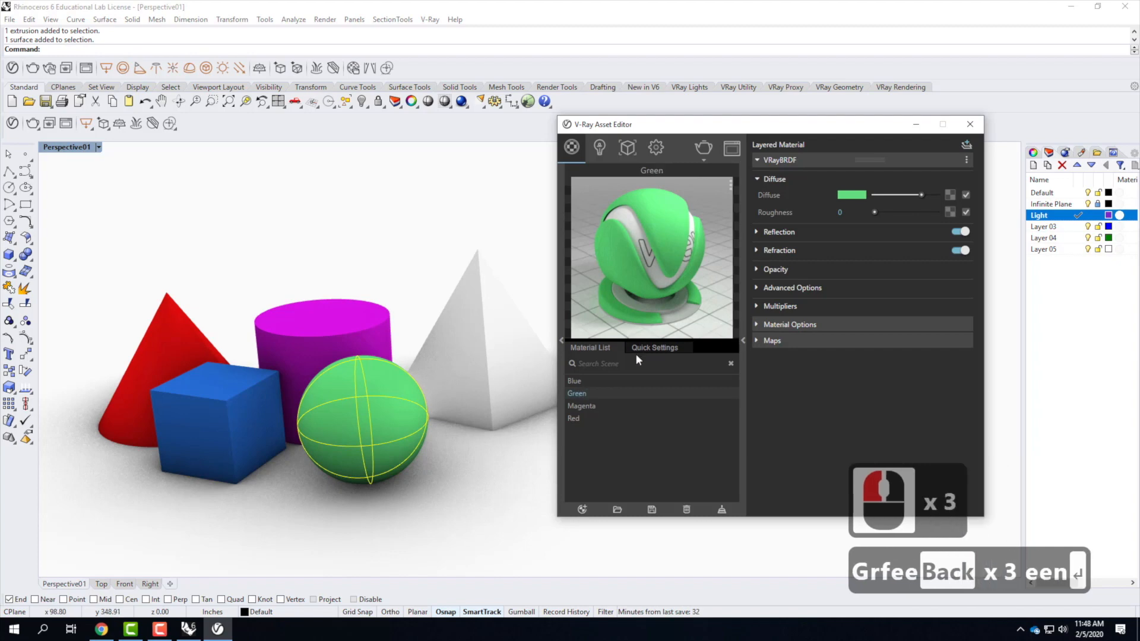
# Create a generic V-Ray material with an orange diffuse color
pyautogui.moveTo(581, 509); pyautogui.dragTo(591, 297)
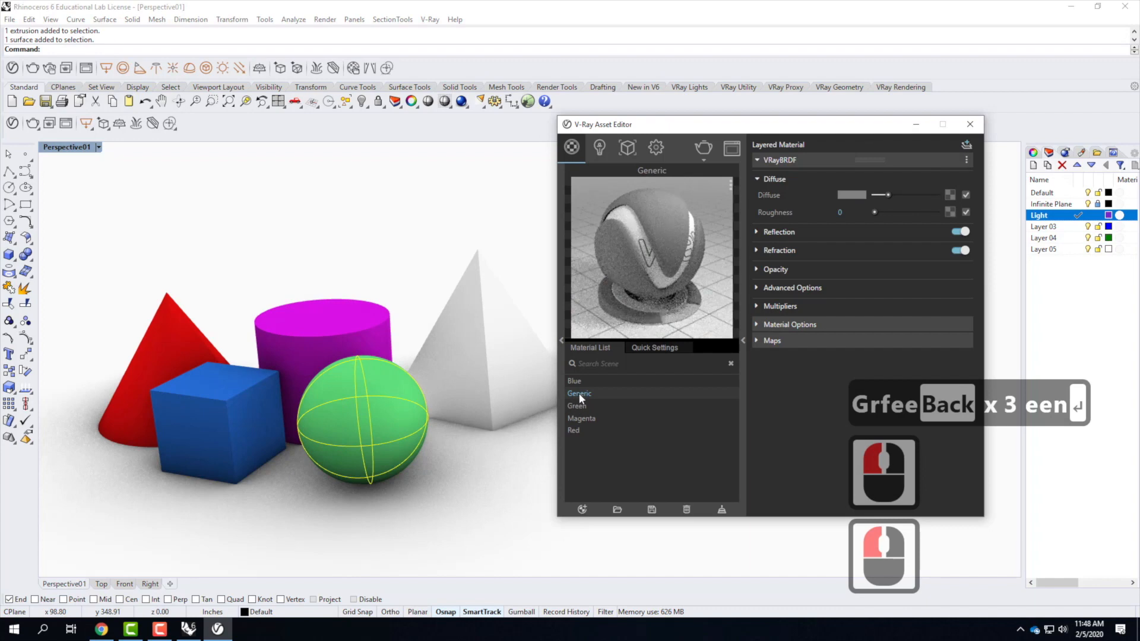
pyautogui.click(851, 195)
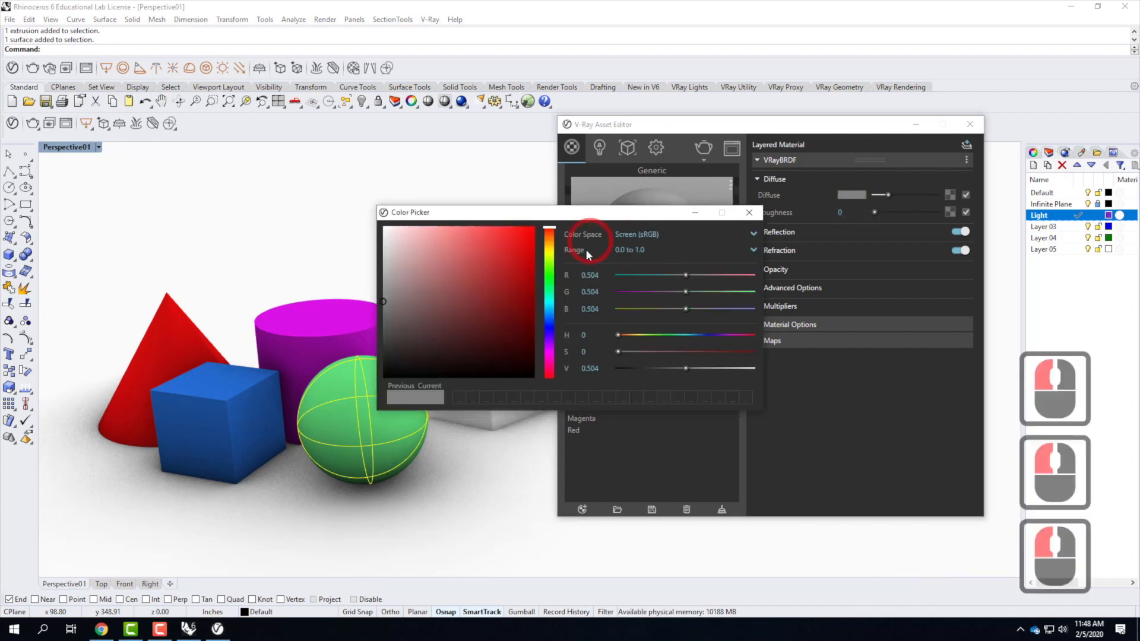
pyautogui.moveTo(549, 242); pyautogui.dragTo(549, 237)
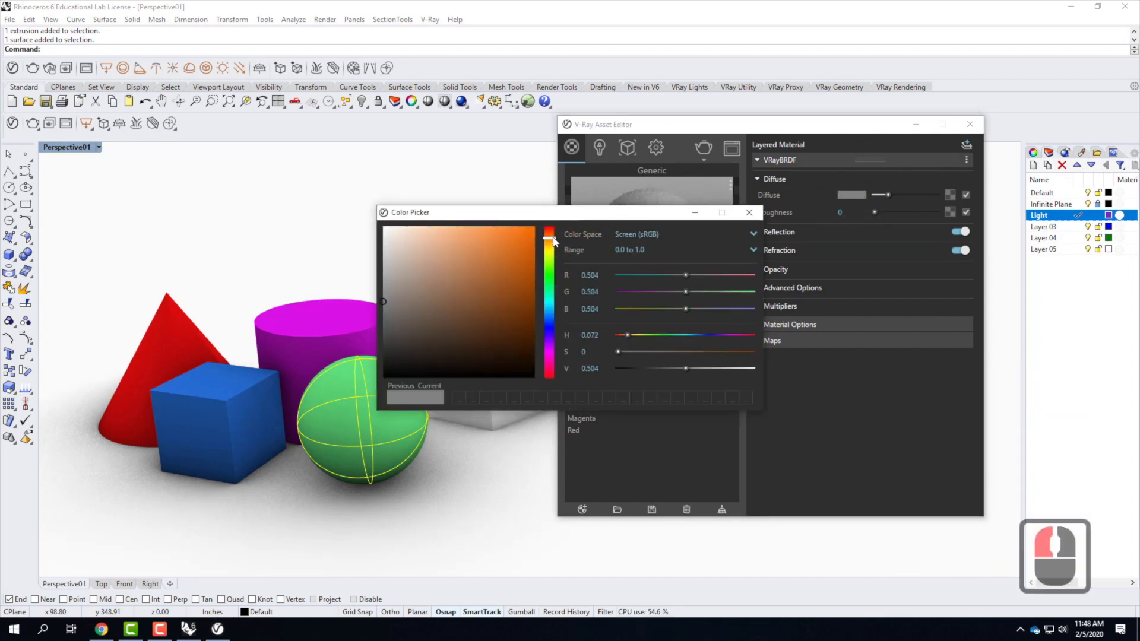
pyautogui.click(531, 254)
pyautogui.click(749, 212)
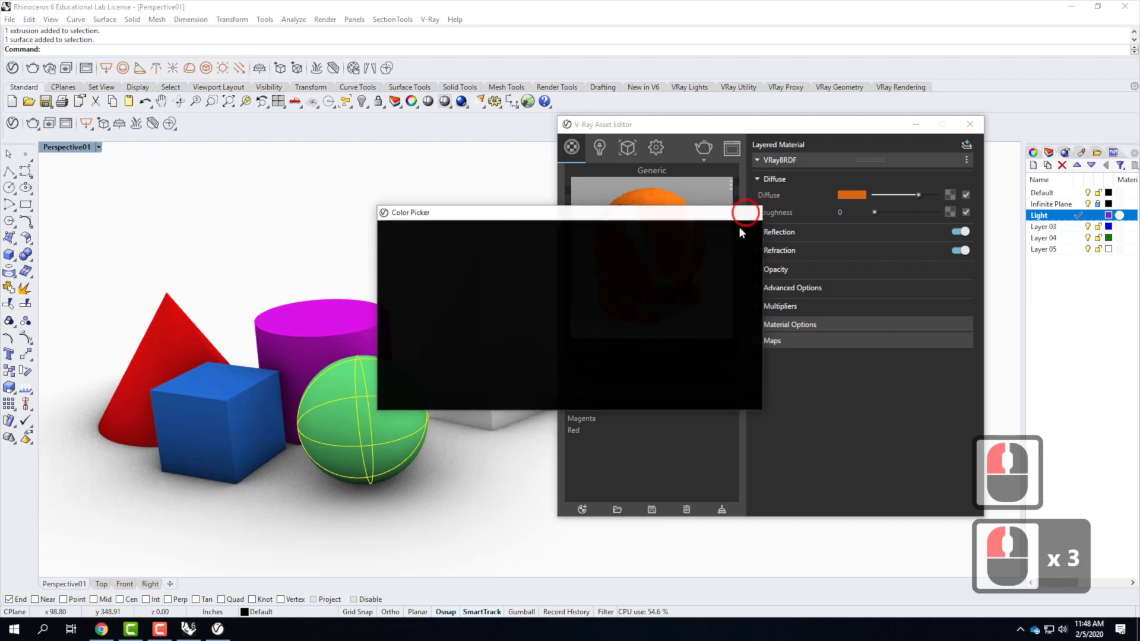
# Rename the generic material Orange
pyautogui.doubleClick(579, 393)
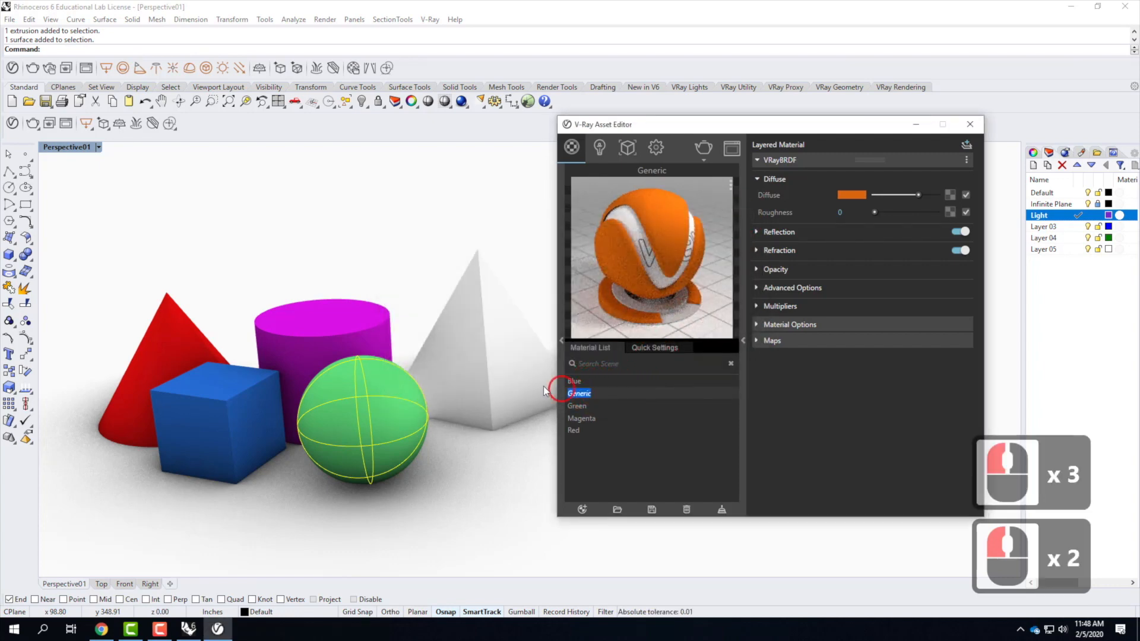
pyautogui.write('Orange')
pyautogui.press('Return')
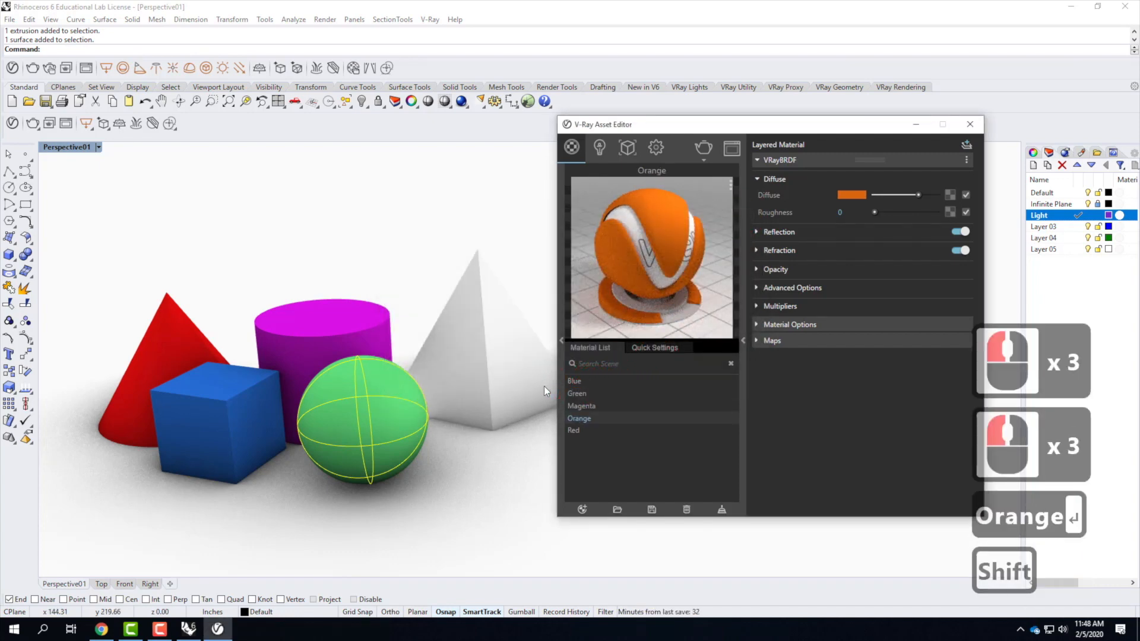
# Apply the Orange material to the white pyramid and clear the selection
pyautogui.click(495, 360)
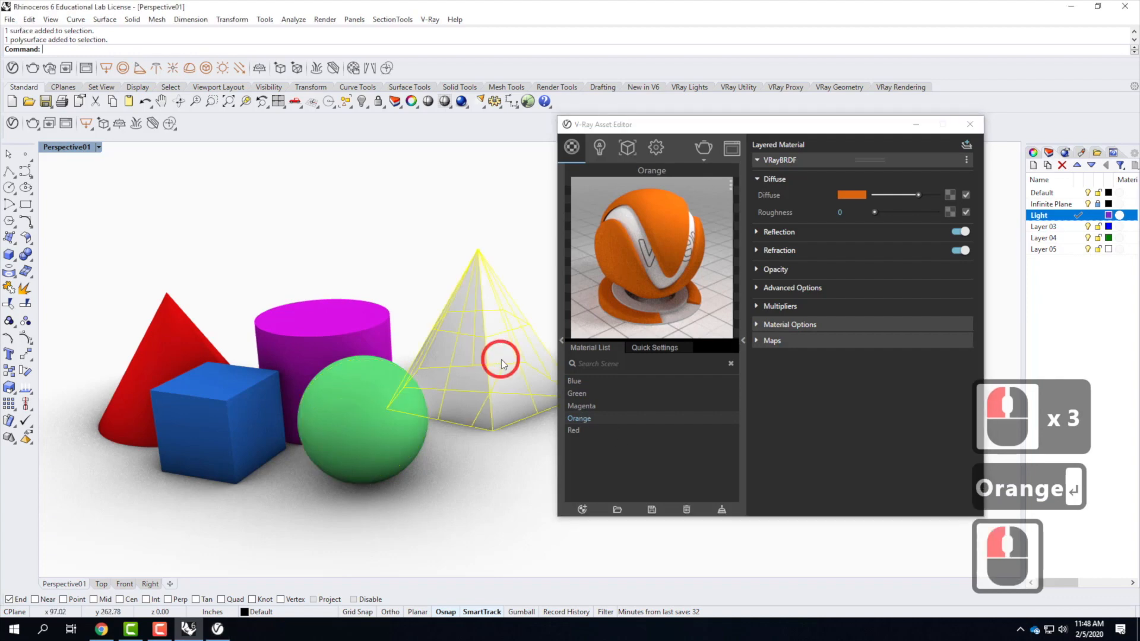
pyautogui.rightClick(579, 420)
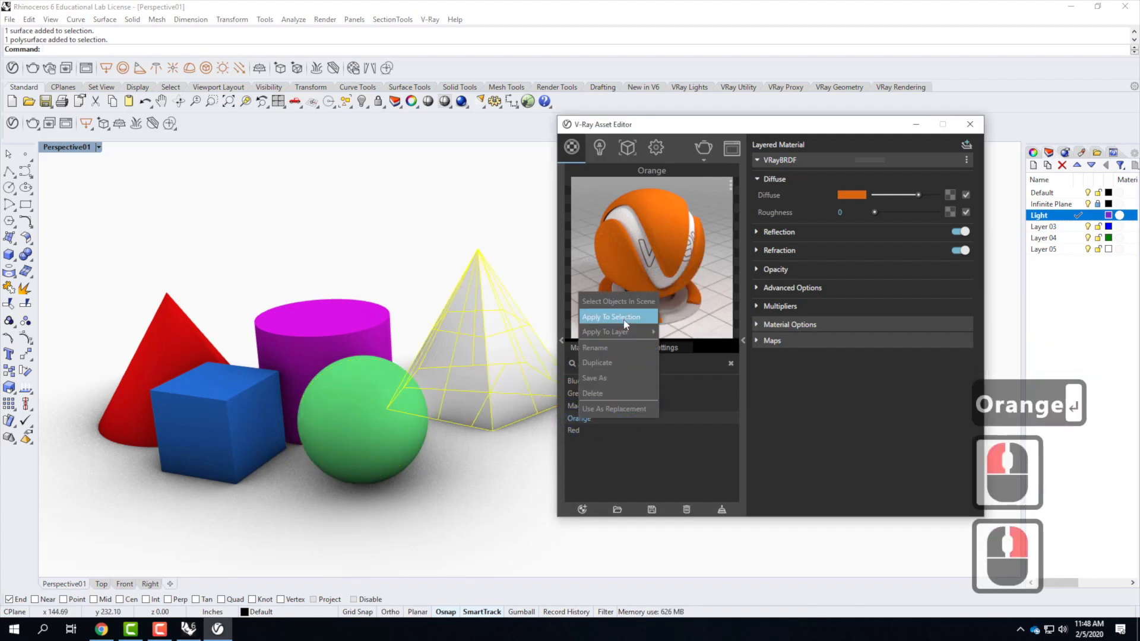
pyautogui.click(622, 319)
pyautogui.click(399, 253)
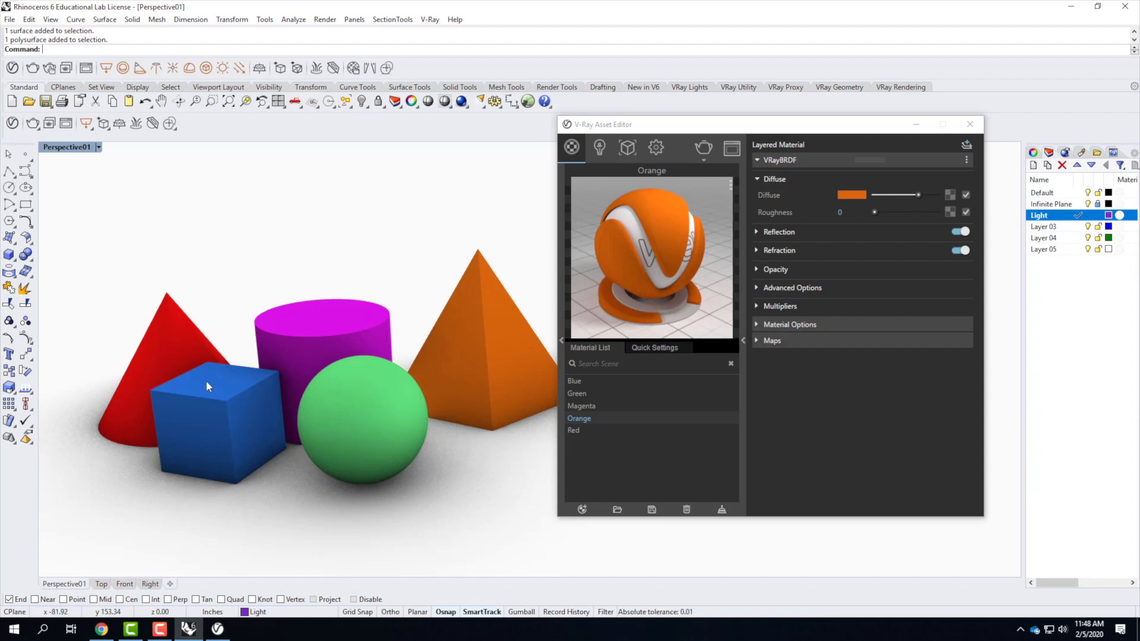
# Restore the saved named view in the perspective viewport and render the scene with V-Ray
pyautogui.click(98, 147)
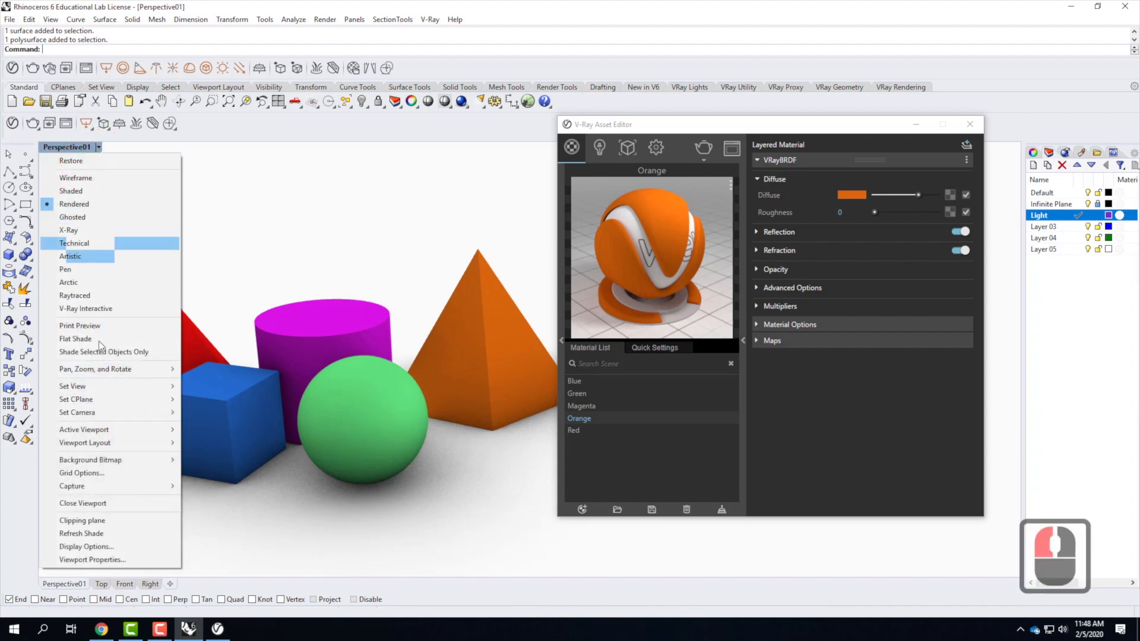
pyautogui.moveTo(104, 390)
pyautogui.click(261, 542)
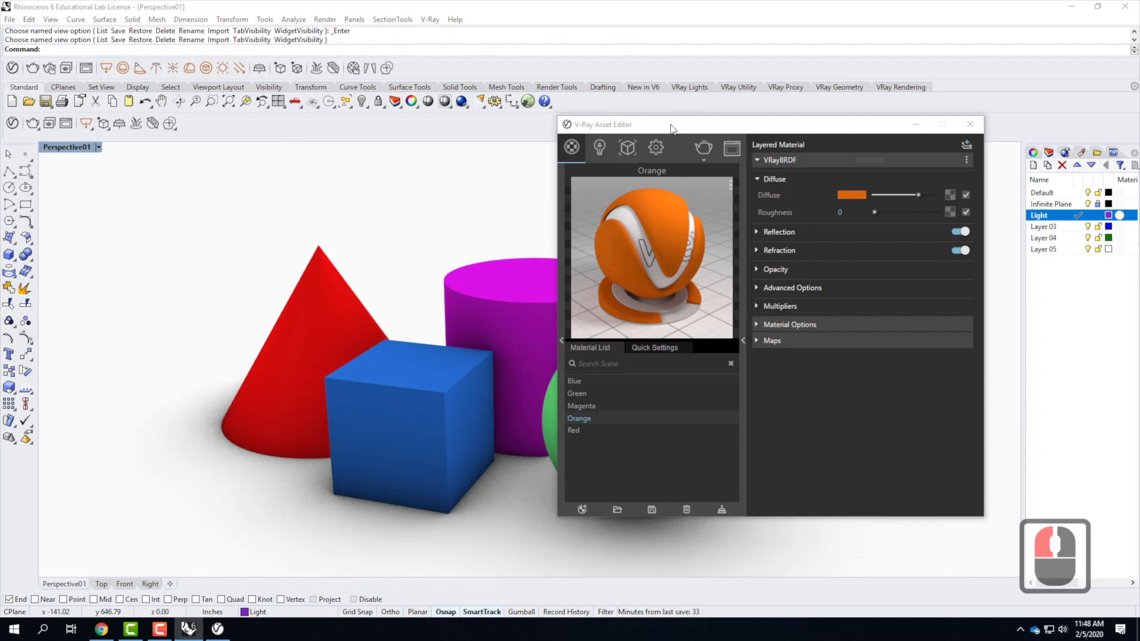
pyautogui.moveTo(667, 131); pyautogui.dragTo(588, 128)
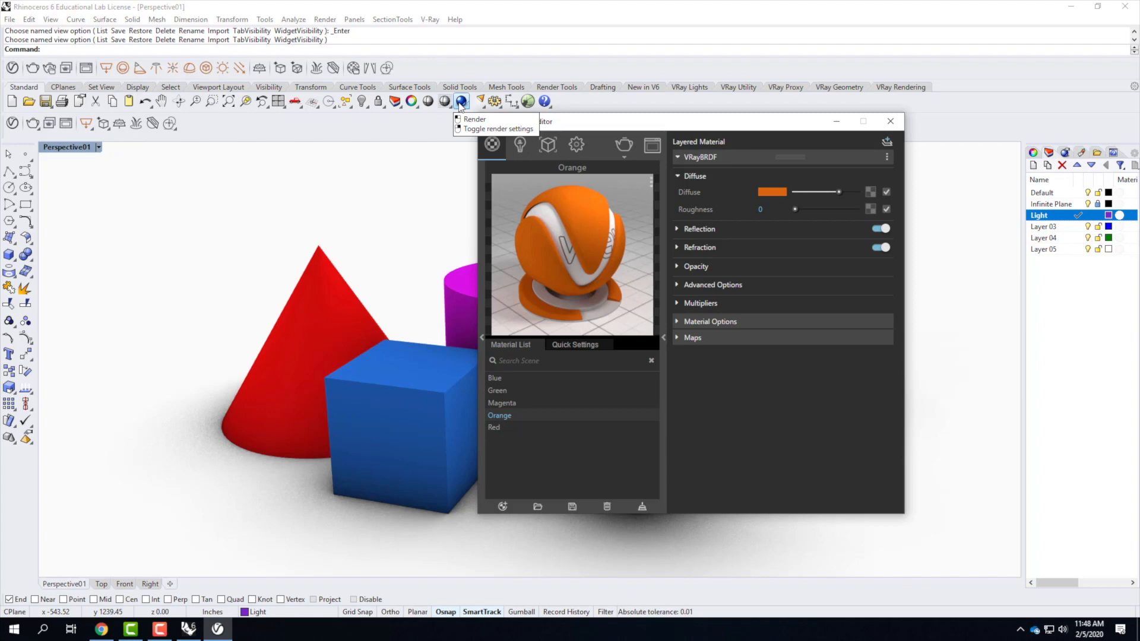
pyautogui.click(626, 145)
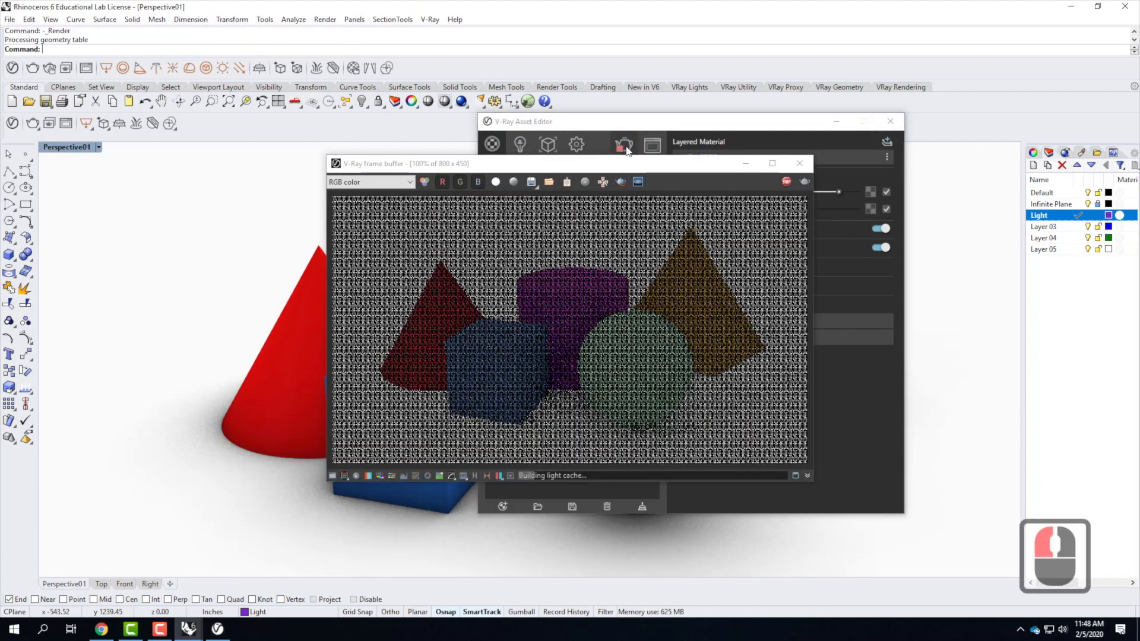
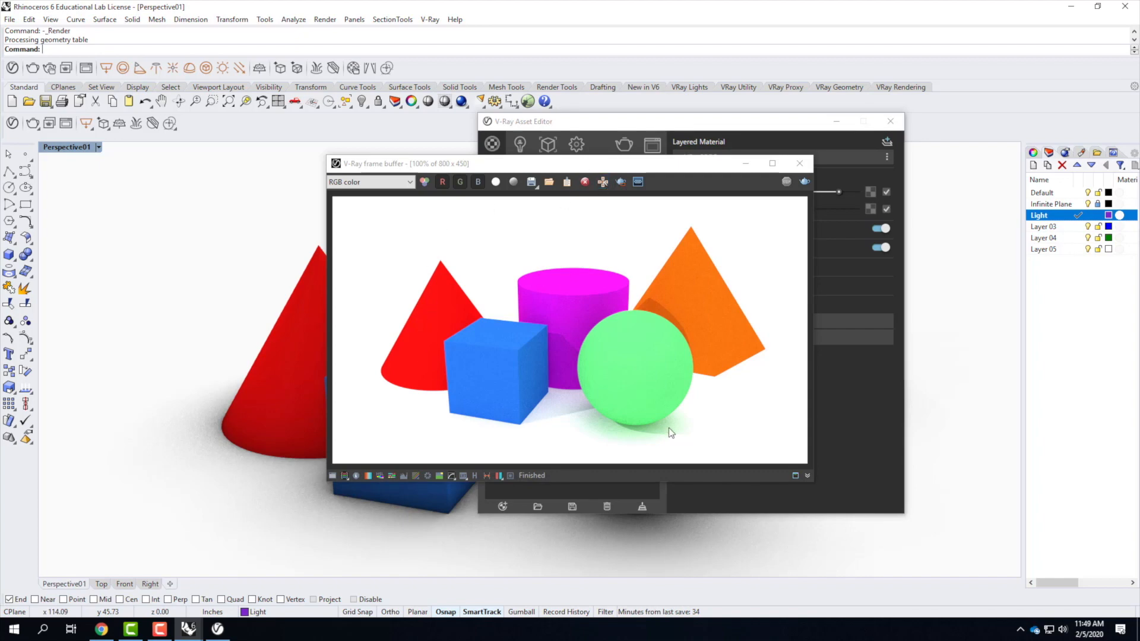
# Start saving the render and create an S2020 folder in Live Demonstrations, Live - A136 Exercises, Ex204 - V-Ray Materials on OneDrive
pyautogui.click(533, 184)
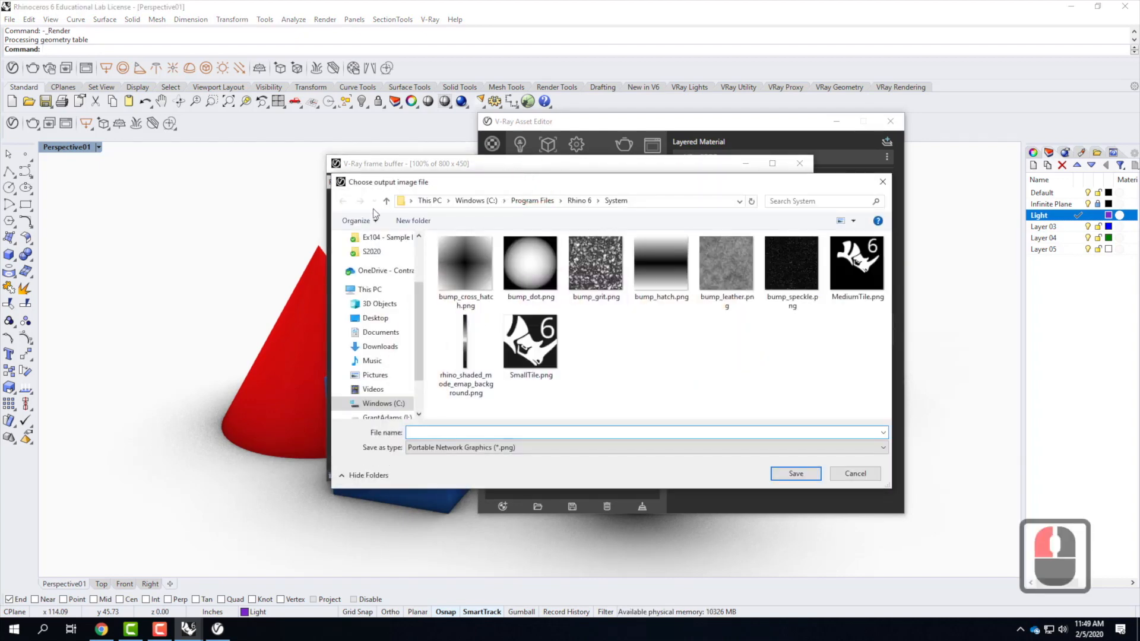
pyautogui.click(382, 270)
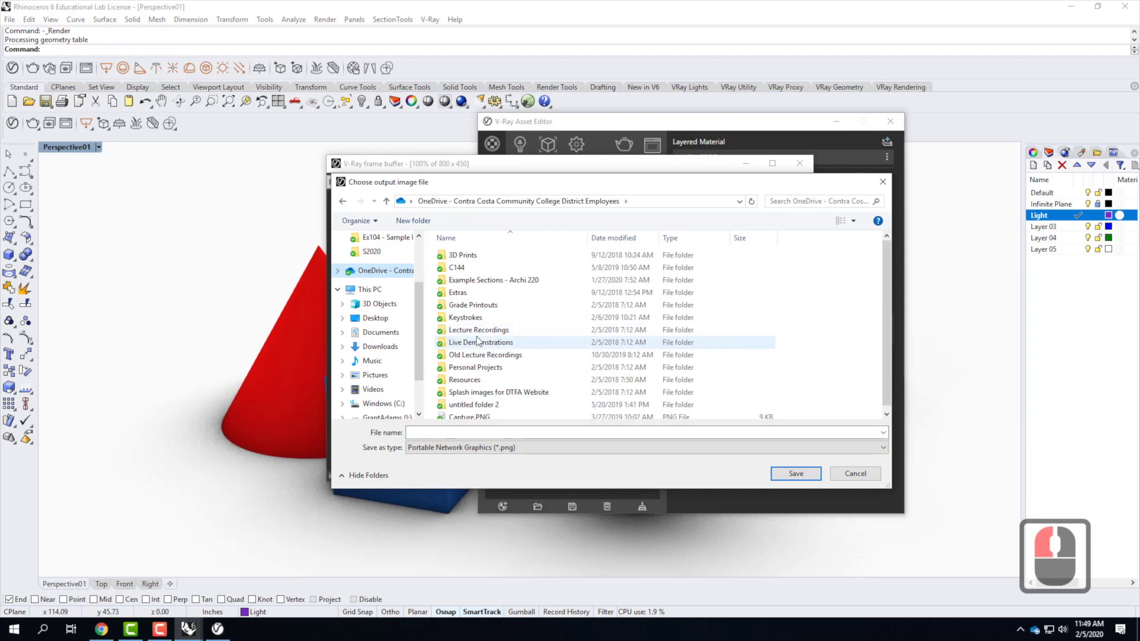
pyautogui.doubleClick(478, 342)
pyautogui.click(471, 267)
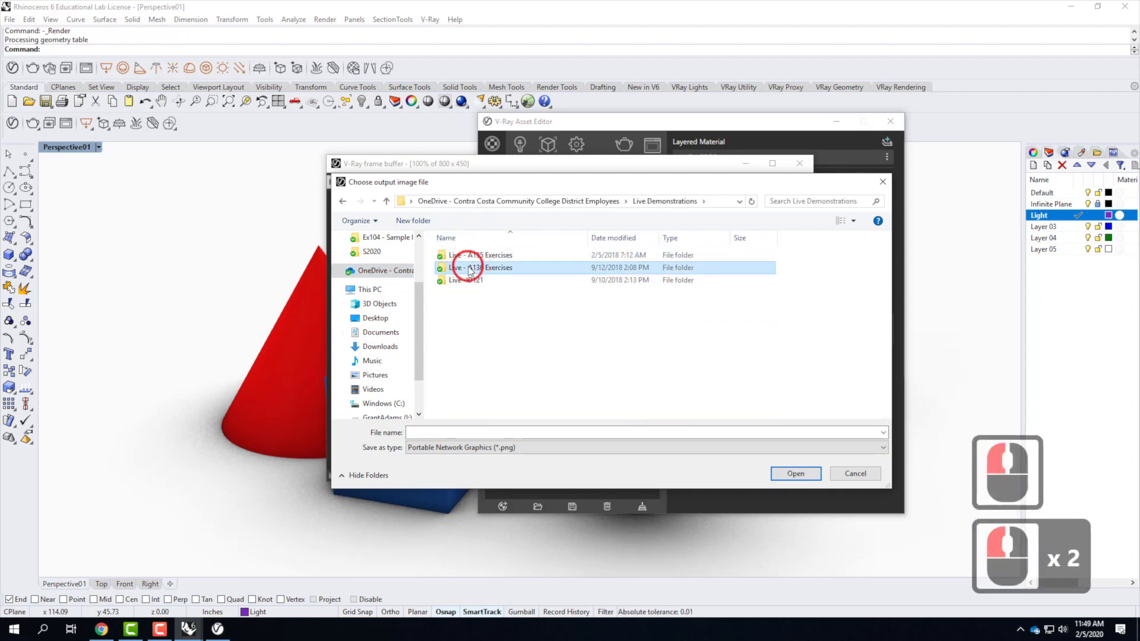
pyautogui.doubleClick(471, 270)
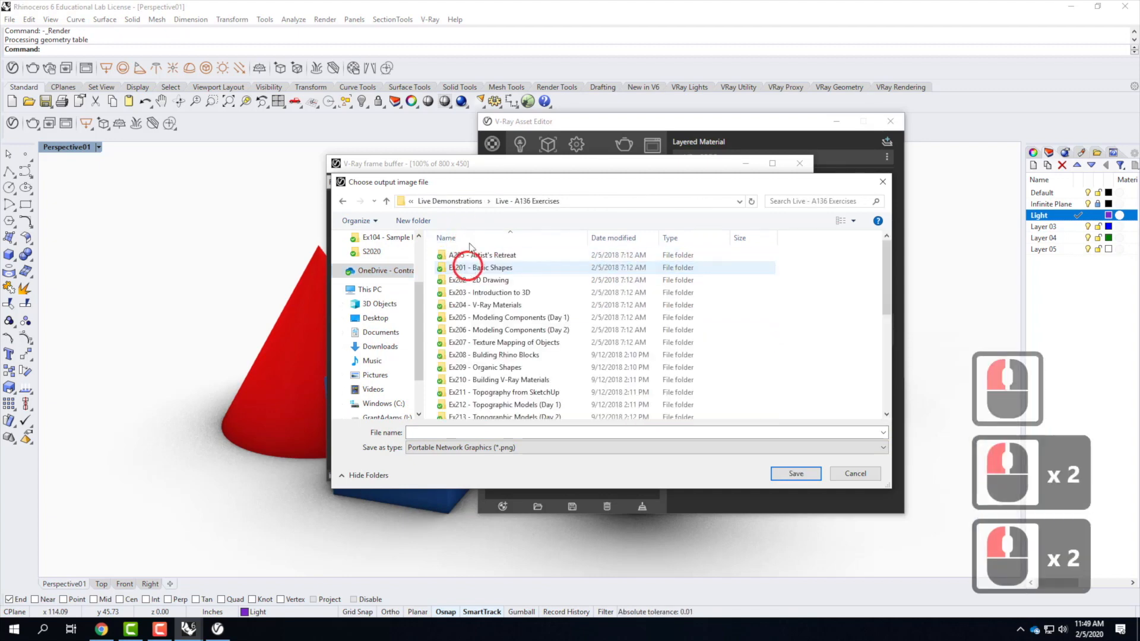
pyautogui.doubleClick(479, 306)
pyautogui.click(411, 220)
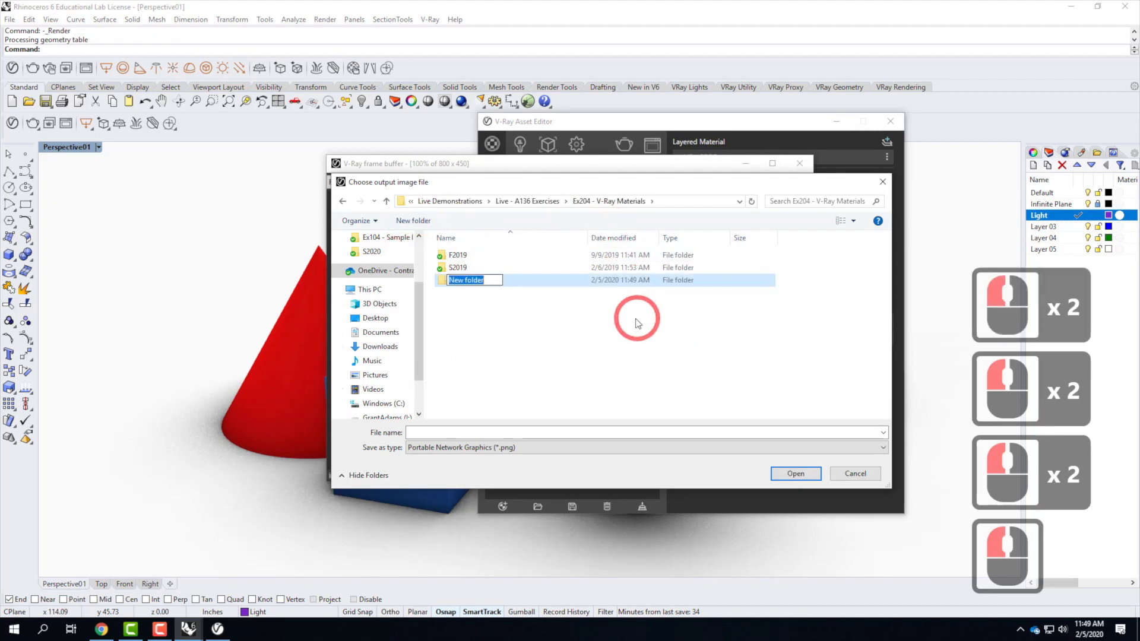
pyautogui.write('S2020')
pyautogui.press('Return')
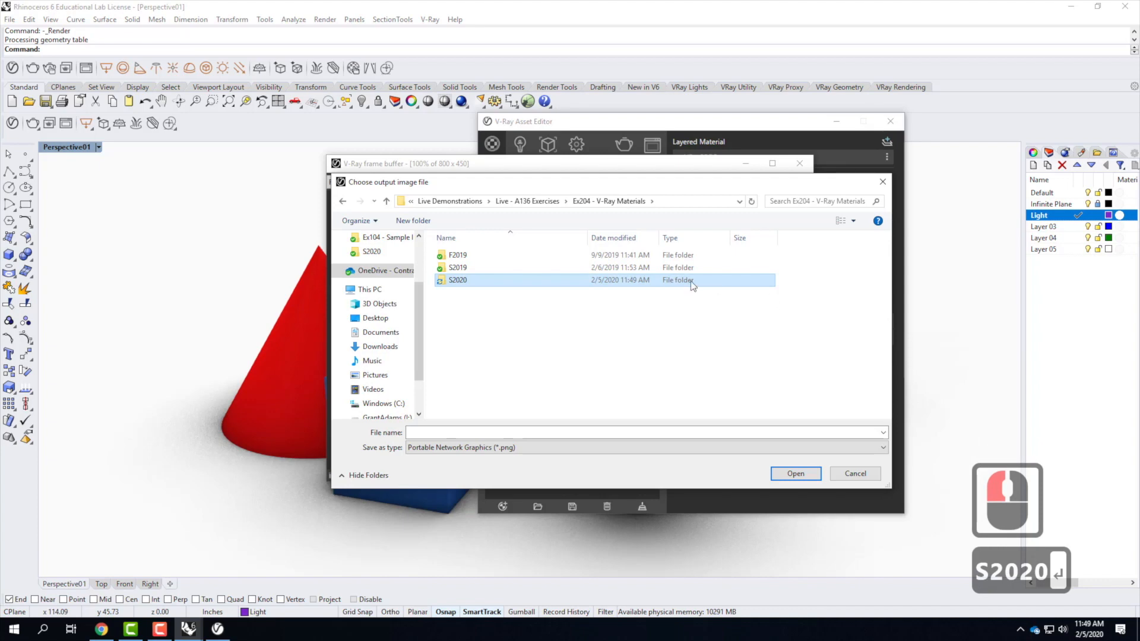
# Save the rendered image in the S2020 folder as a PNG named Render01
pyautogui.doubleClick(488, 282)
pyautogui.click(428, 432)
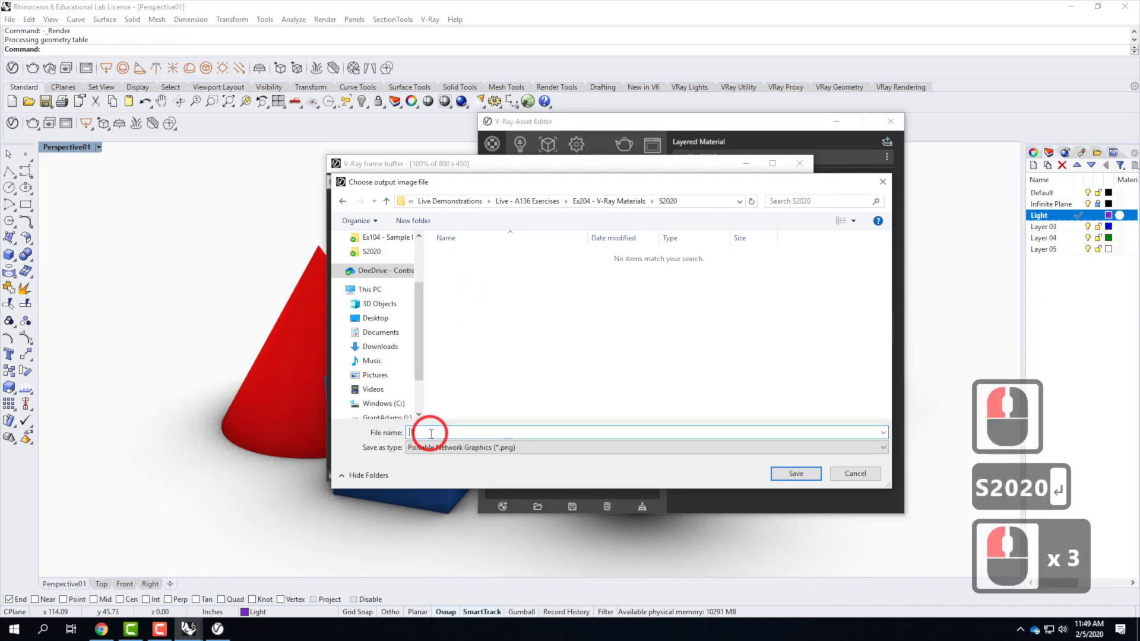
pyautogui.write('Render')
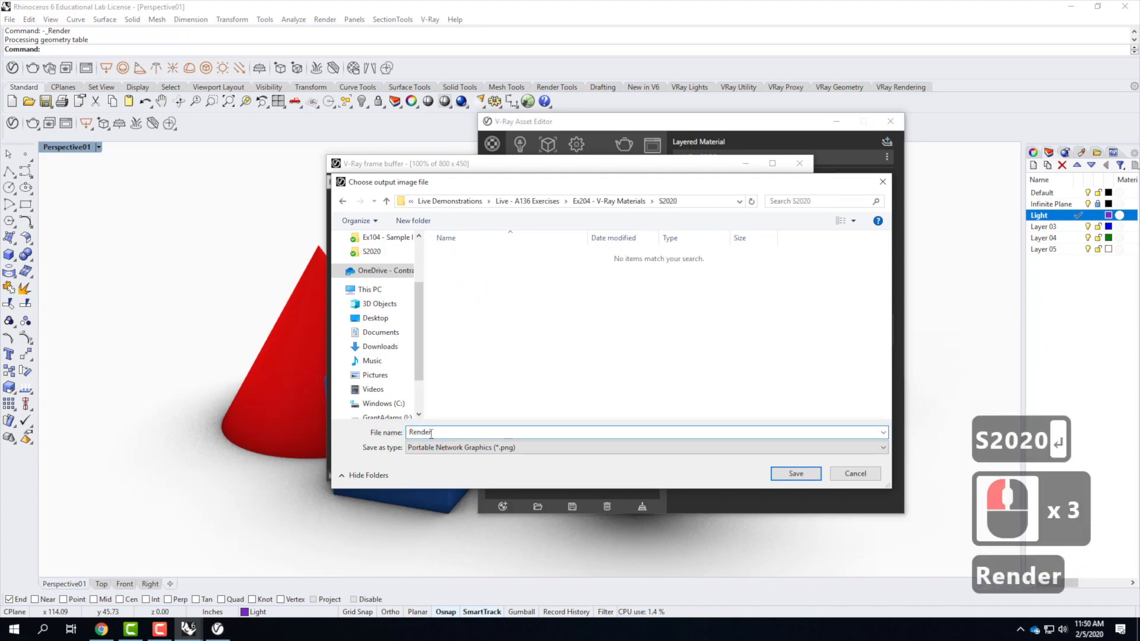
pyautogui.write('01')
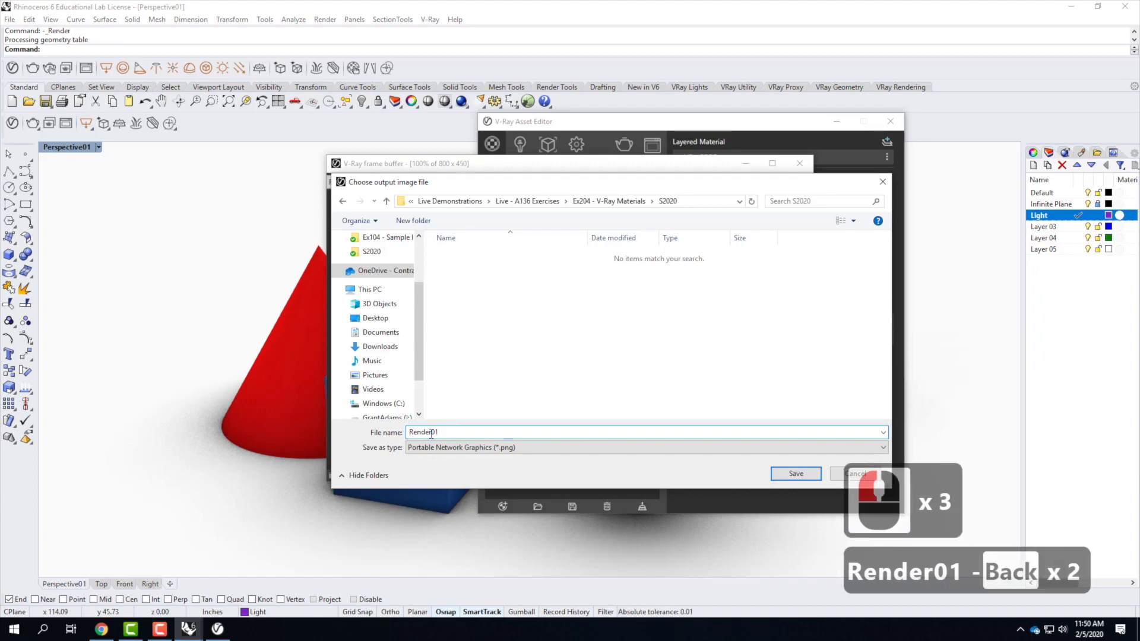
pyautogui.click(796, 473)
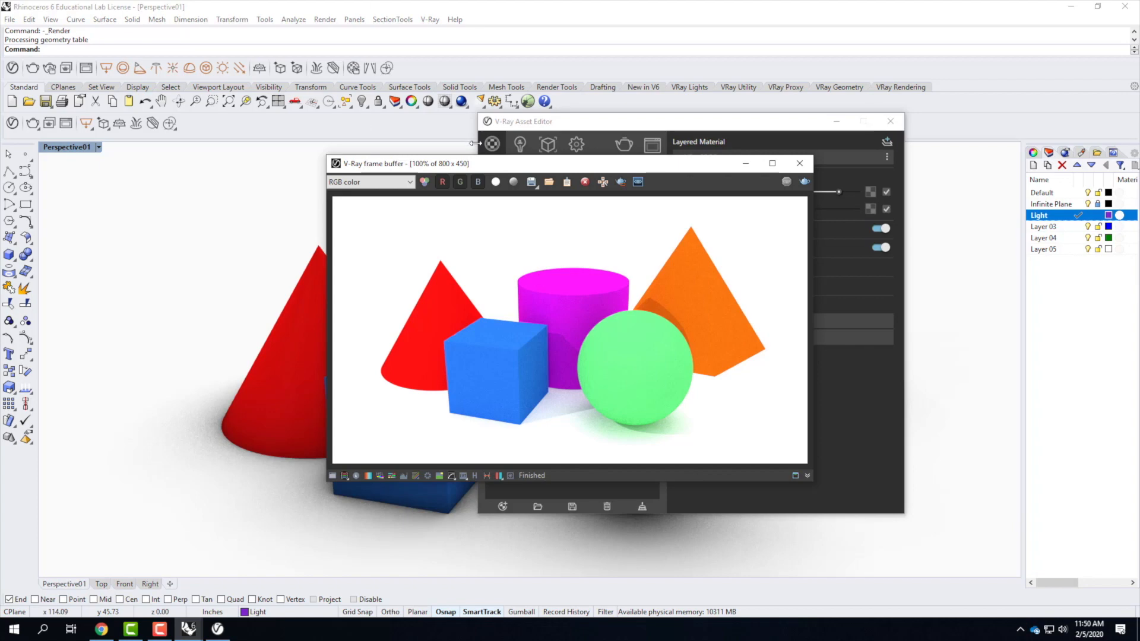
# Compare the render in monochromatic mode with its RGB color version and close the frame buffer
pyautogui.moveTo(410, 163); pyautogui.dragTo(367, 163)
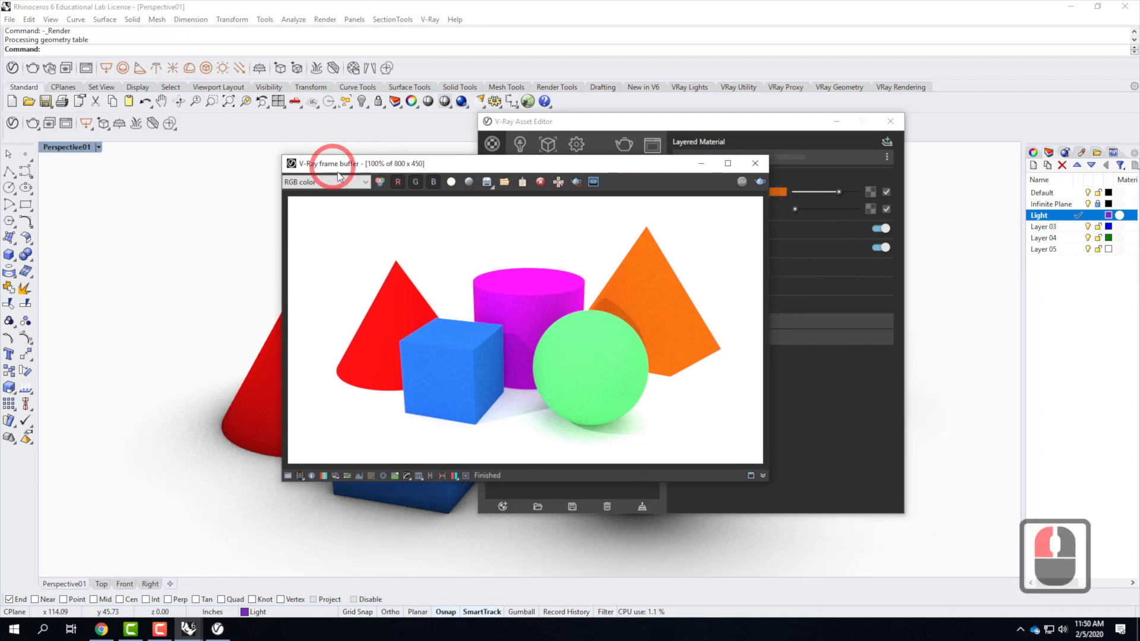
pyautogui.click(469, 183)
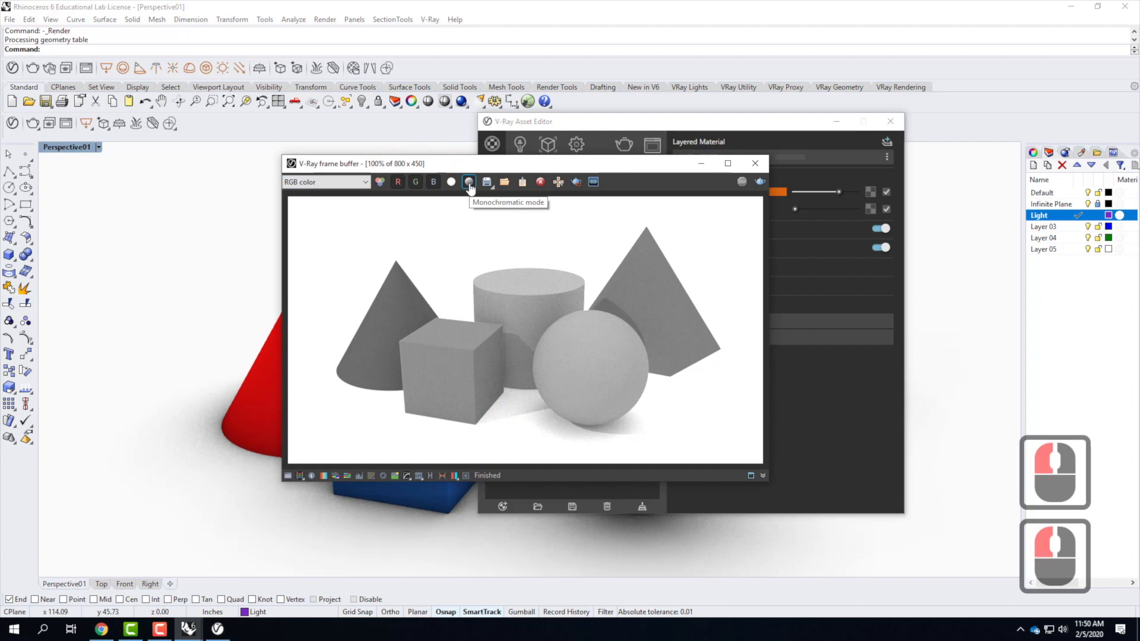
pyautogui.click(470, 182)
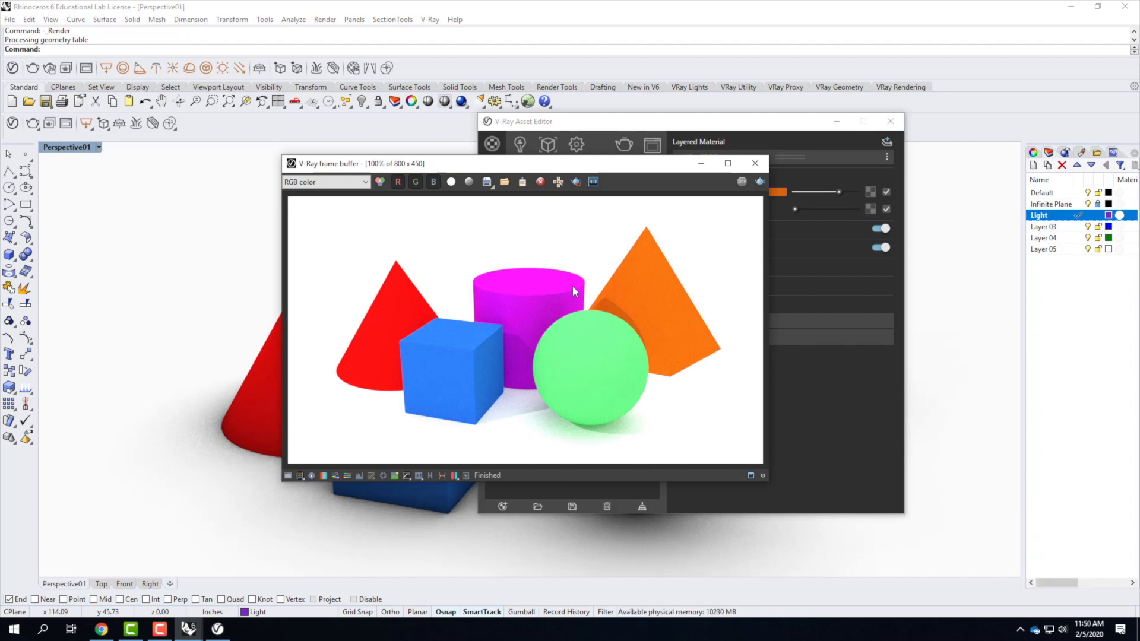
pyautogui.click(379, 181)
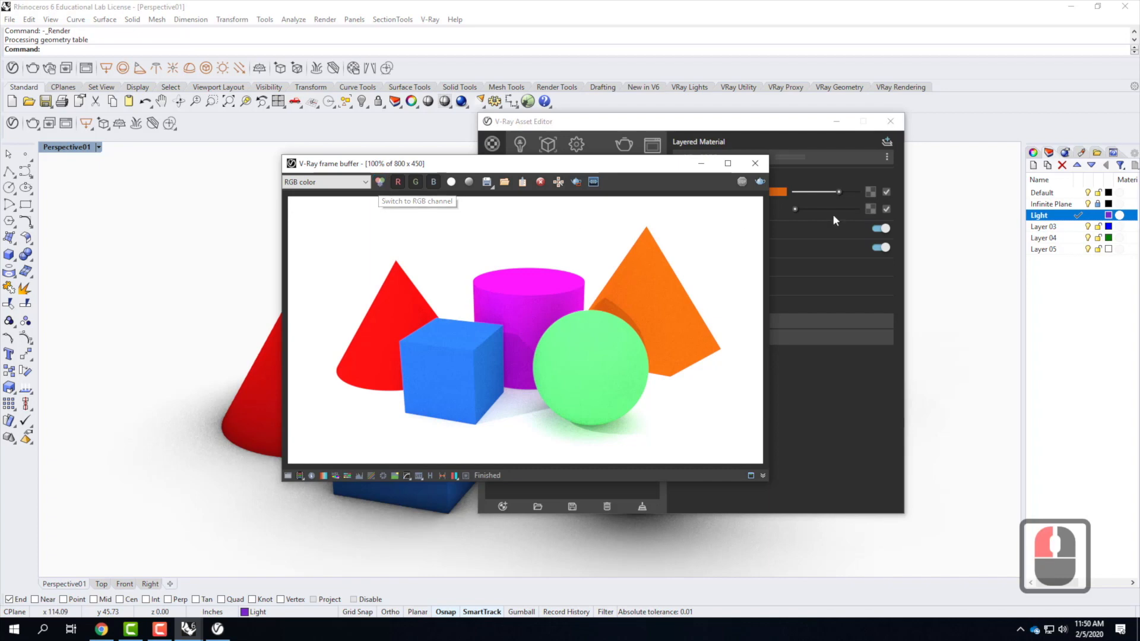
pyautogui.click(754, 165)
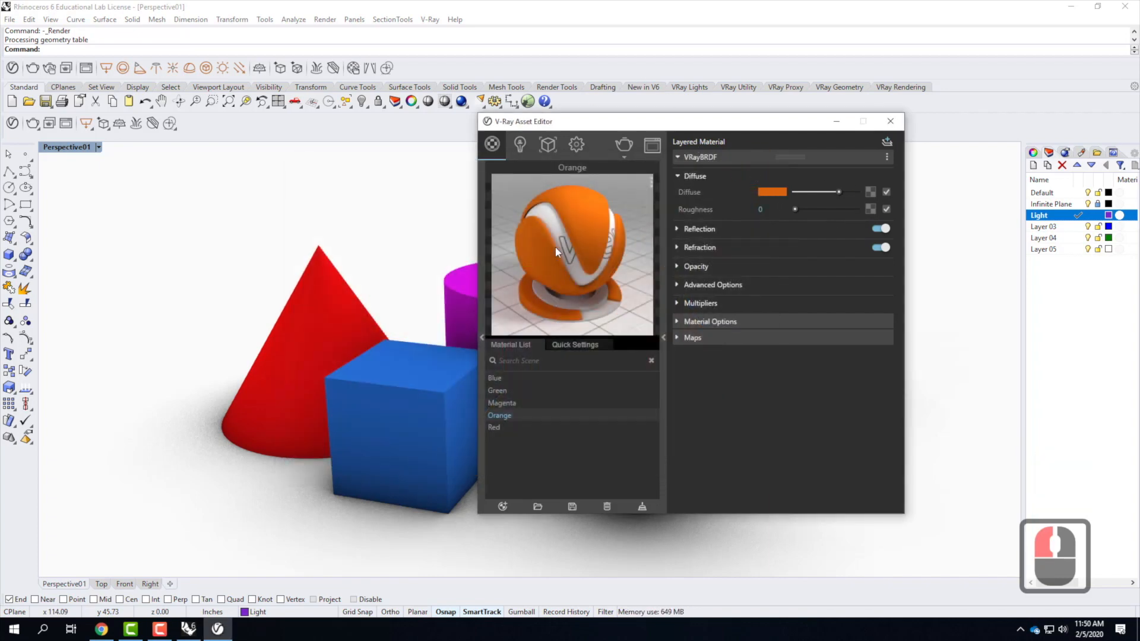
pyautogui.moveTo(576, 127); pyautogui.dragTo(843, 134)
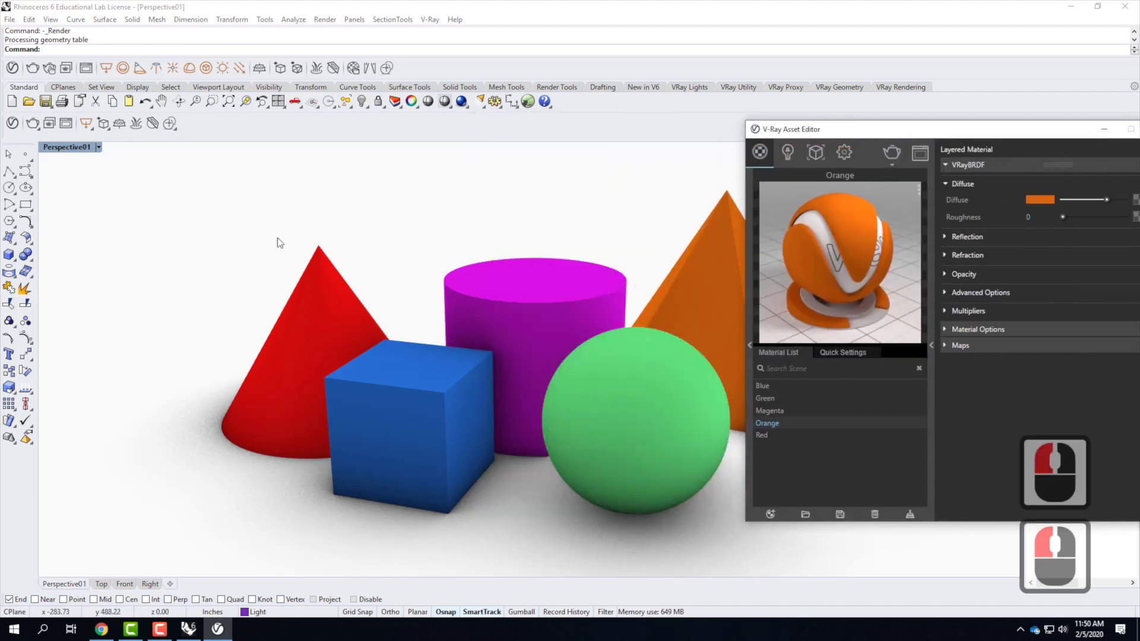
pyautogui.moveTo(854, 132); pyautogui.dragTo(617, 123)
pyautogui.click(691, 374)
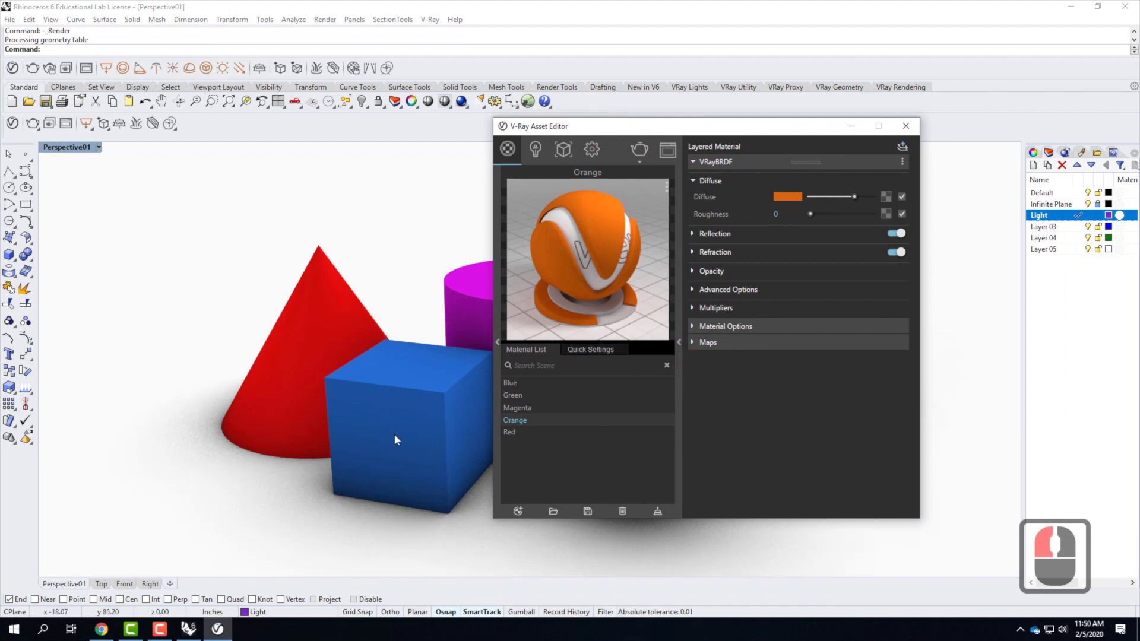
# Set the Blue material's opacity to 0.5 and move the asset editor aside to reveal the cube
pyautogui.click(508, 383)
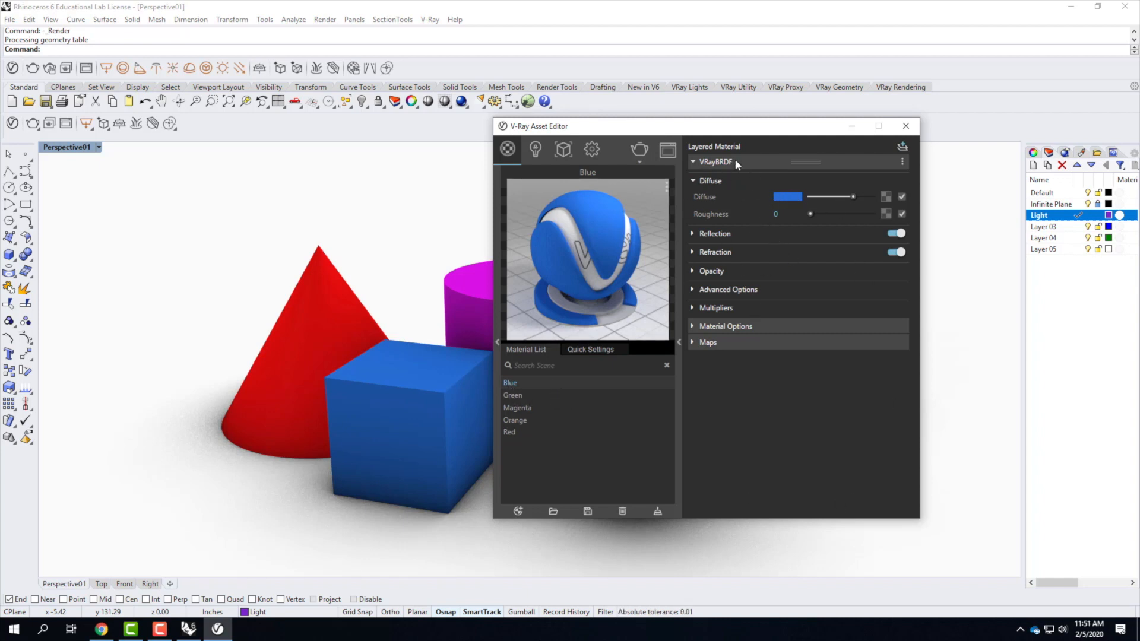
pyautogui.click(693, 271)
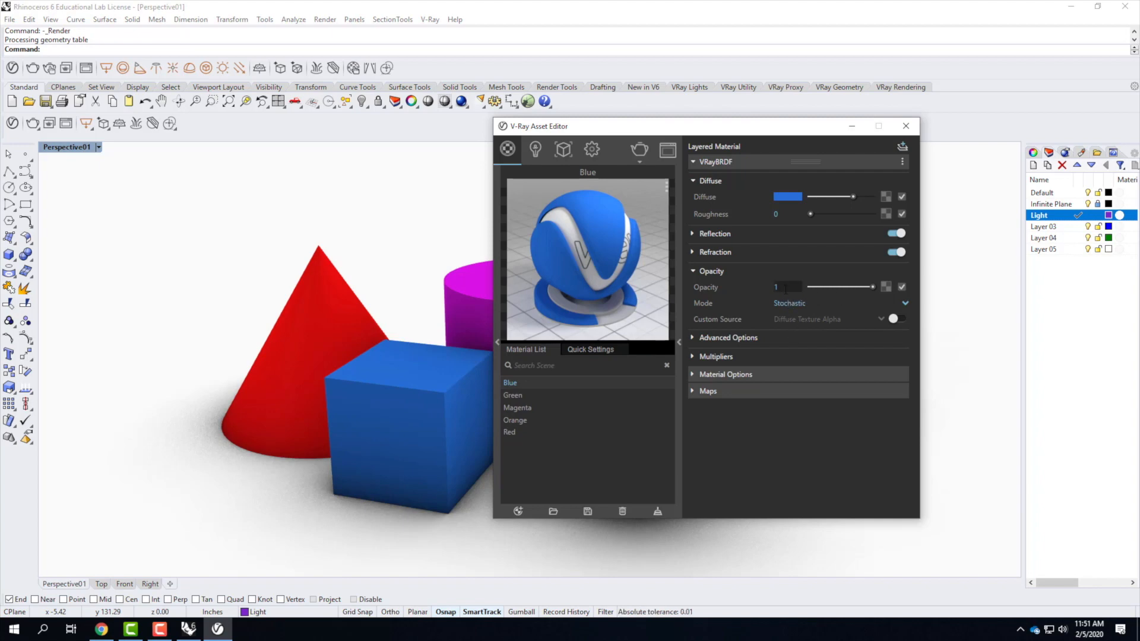
pyautogui.click(775, 286)
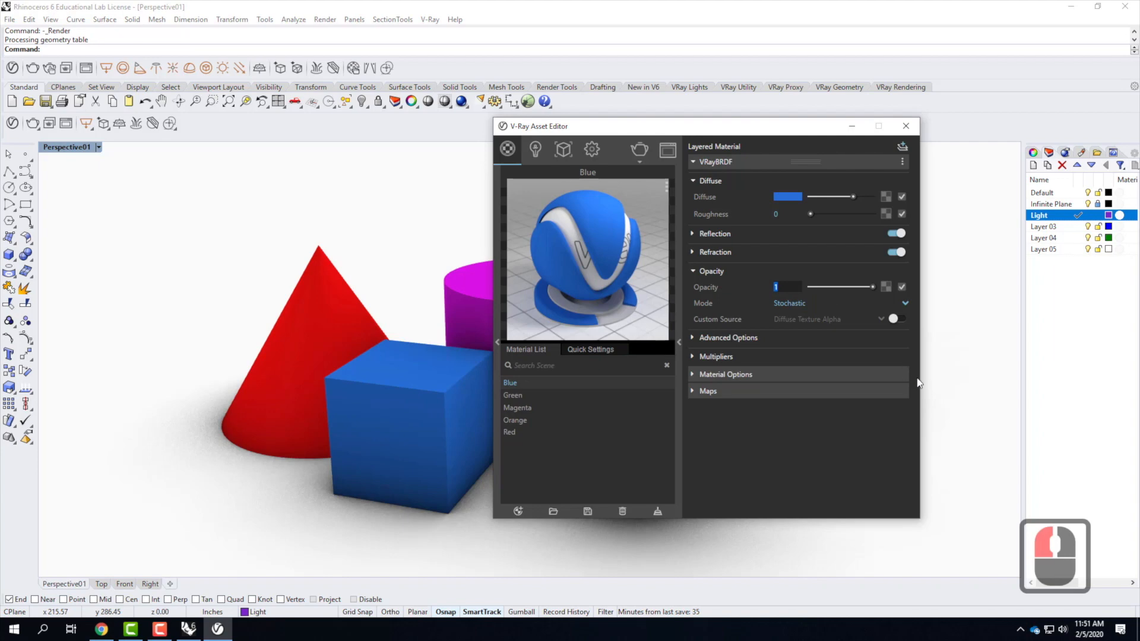
pyautogui.write('0.5')
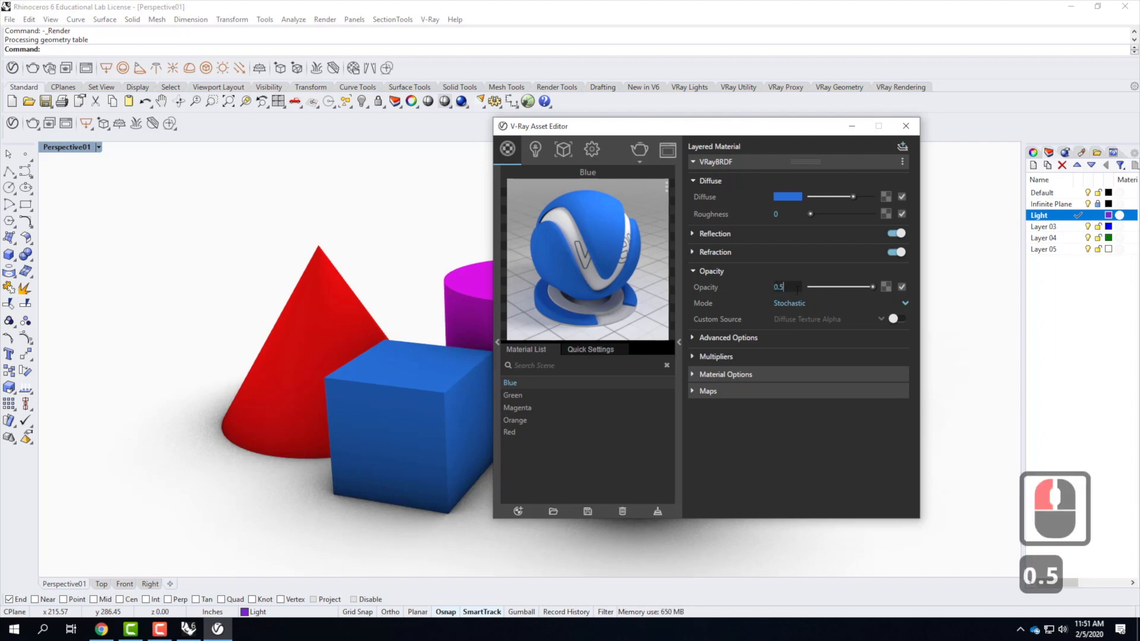
pyautogui.press('Tab')
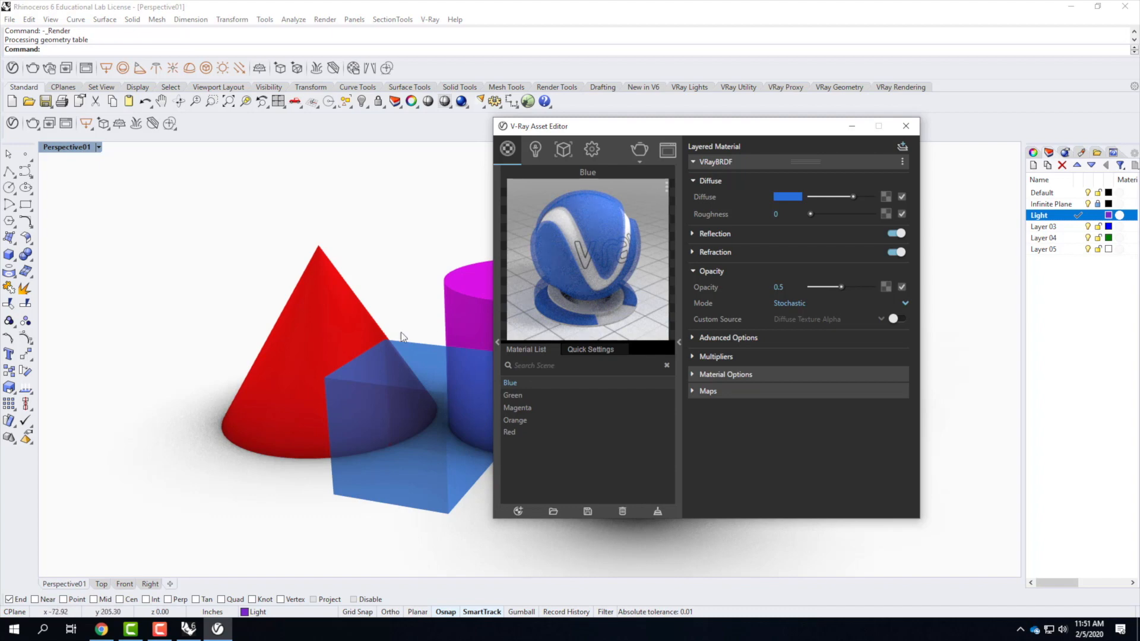
pyautogui.moveTo(621, 129); pyautogui.dragTo(708, 144)
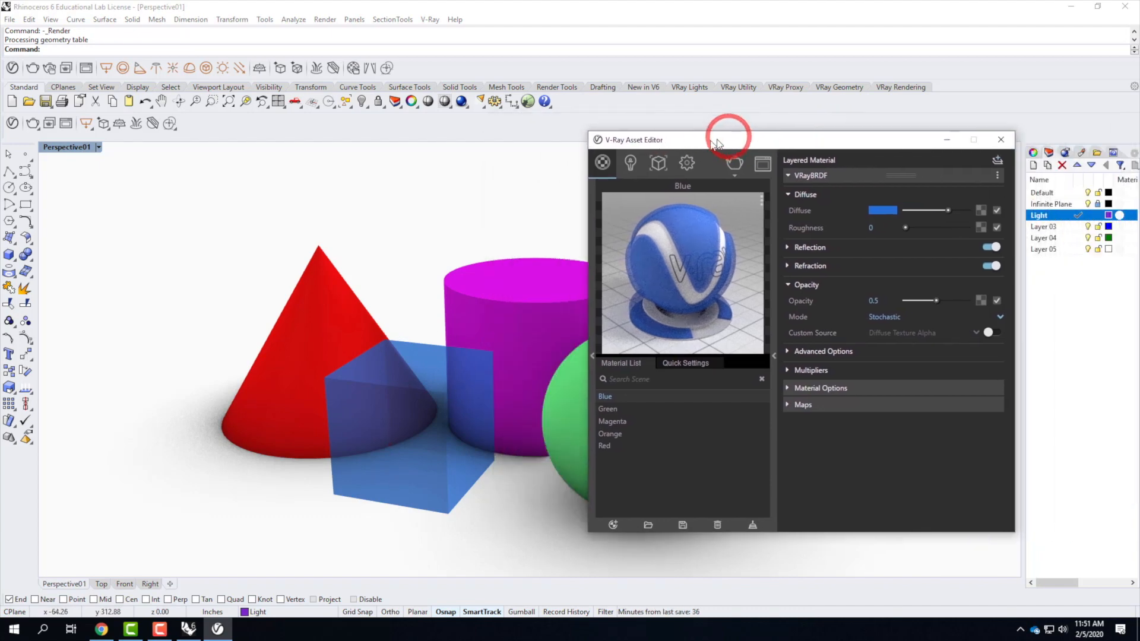
# Set the Green material's opacity to 0.25
pyautogui.click(599, 410)
pyautogui.moveTo(728, 148); pyautogui.dragTo(562, 185)
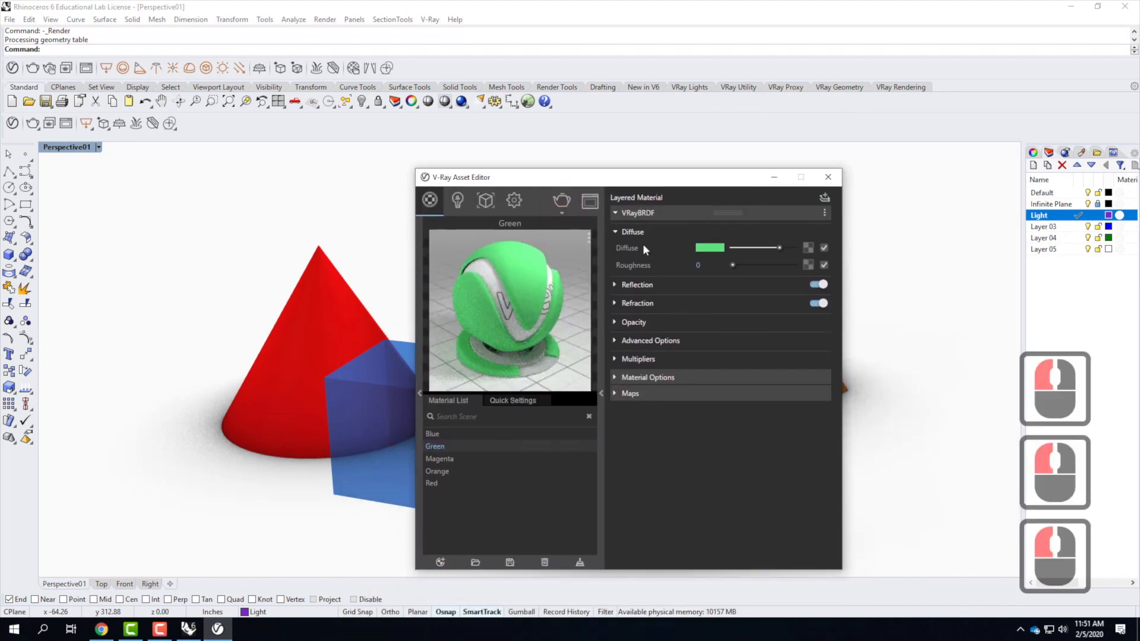
pyautogui.click(626, 325)
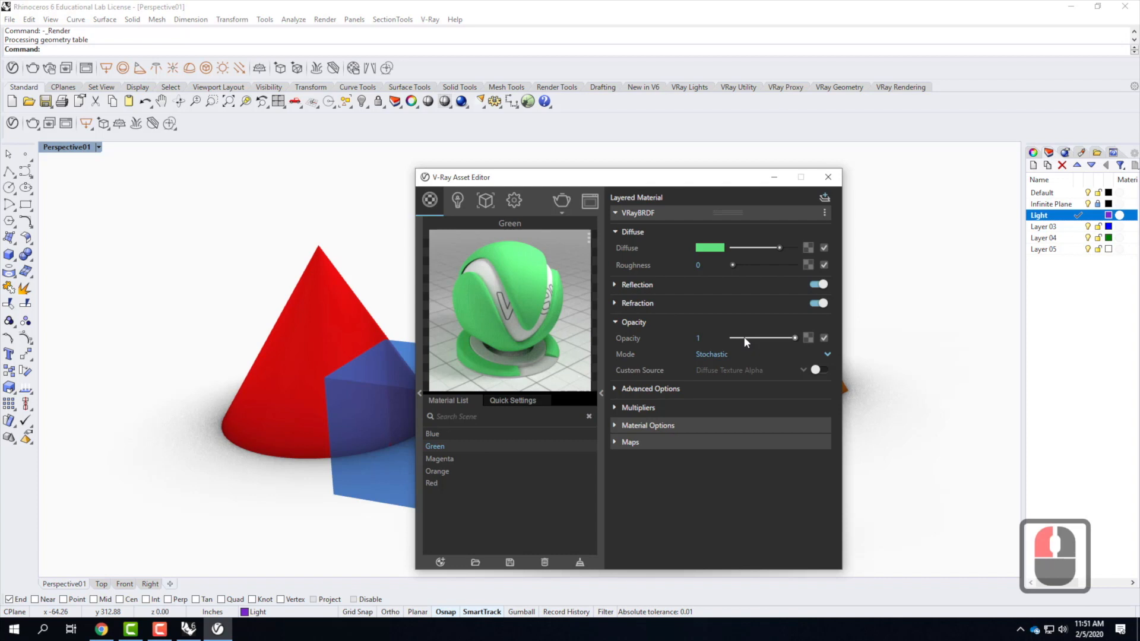
pyautogui.click(703, 338)
pyautogui.click(920, 342)
pyautogui.write('0.25')
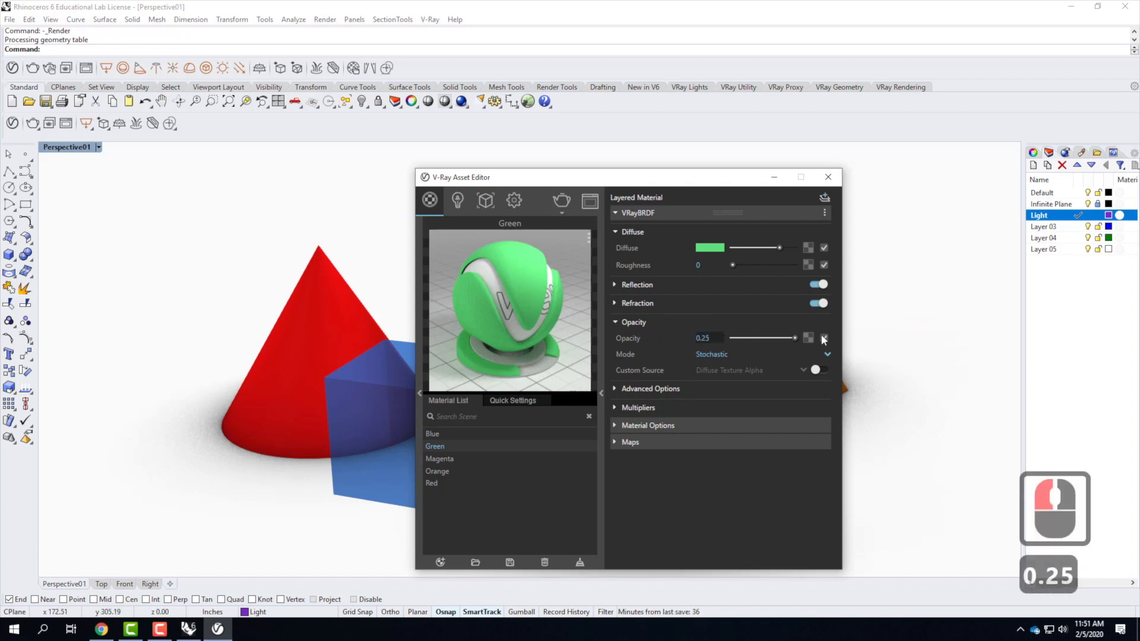
pyautogui.click(739, 323)
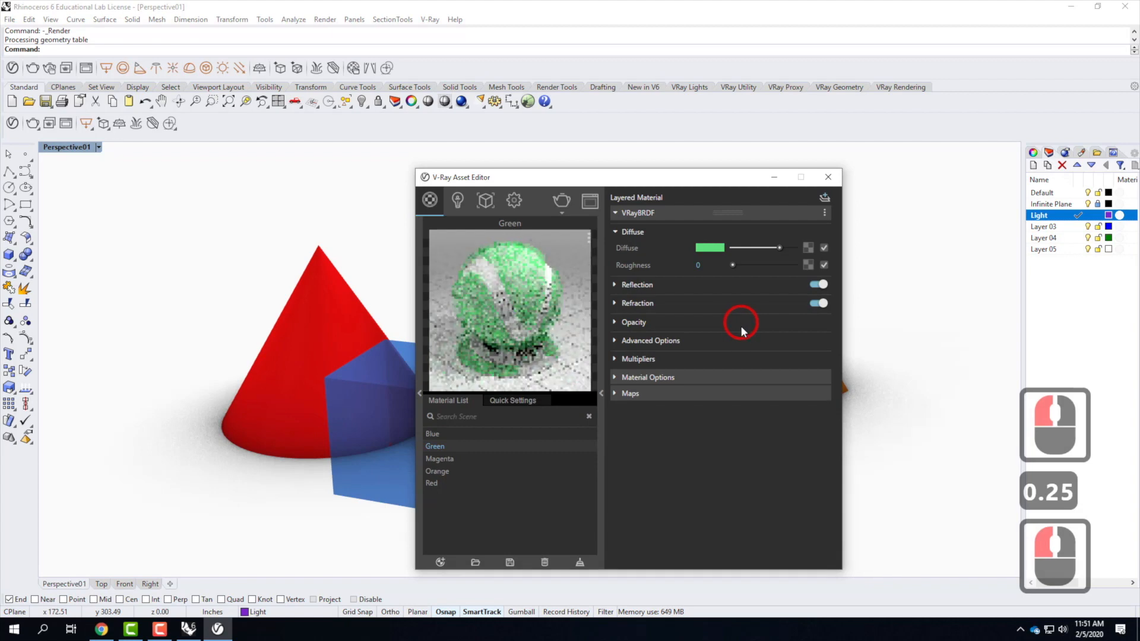
# View the texture types available for the Green material's opacity map and return without choosing one
pyautogui.click(616, 323)
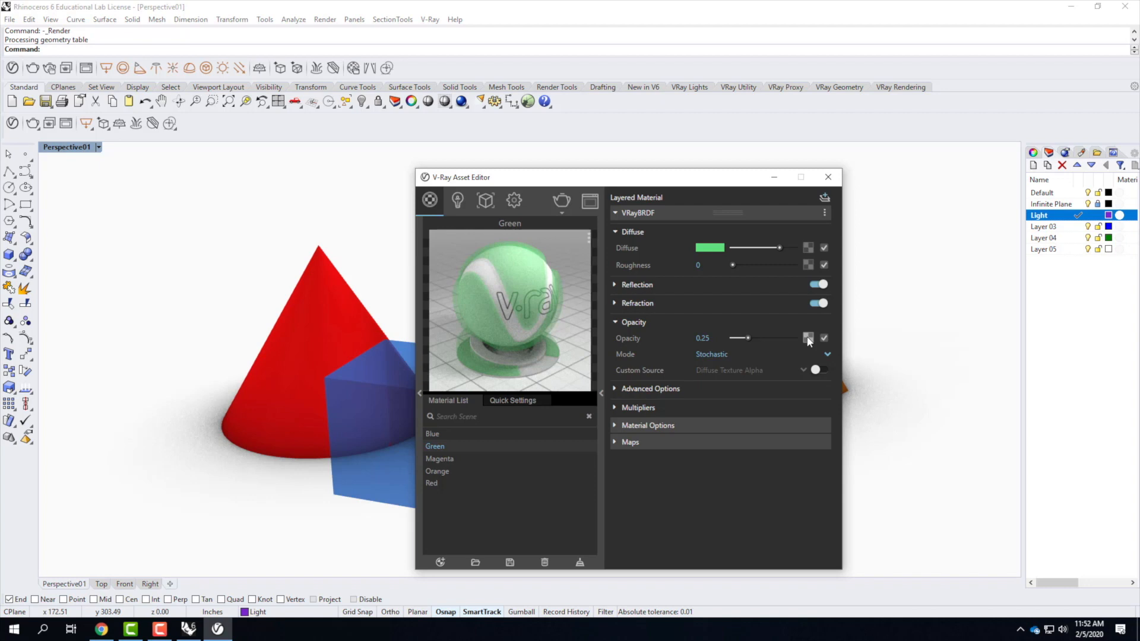
pyautogui.click(807, 338)
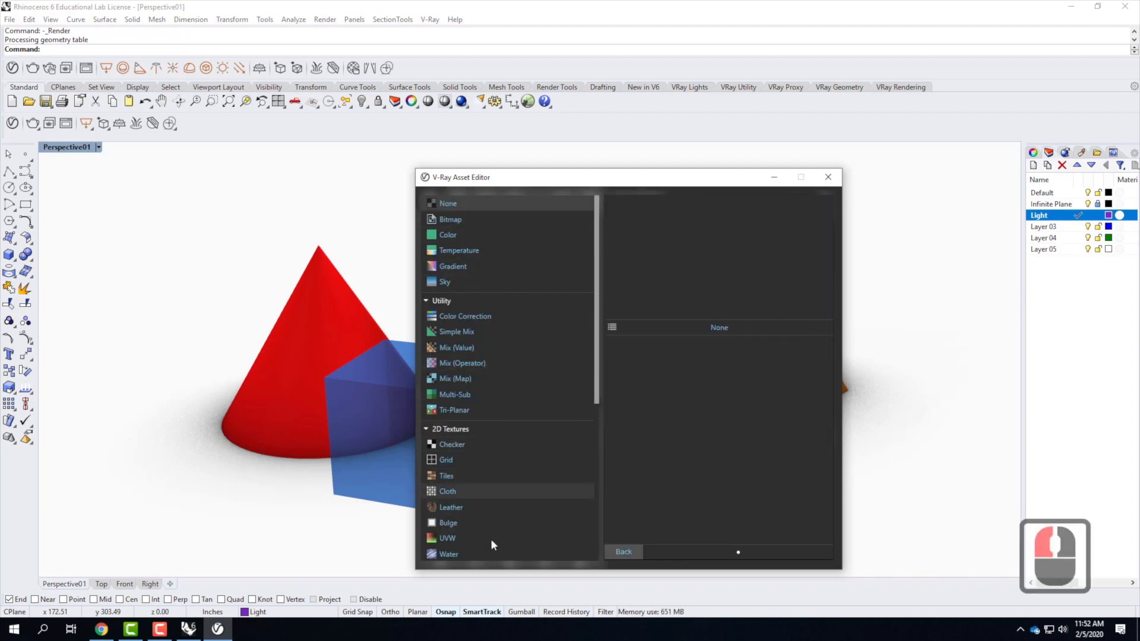
pyautogui.click(623, 553)
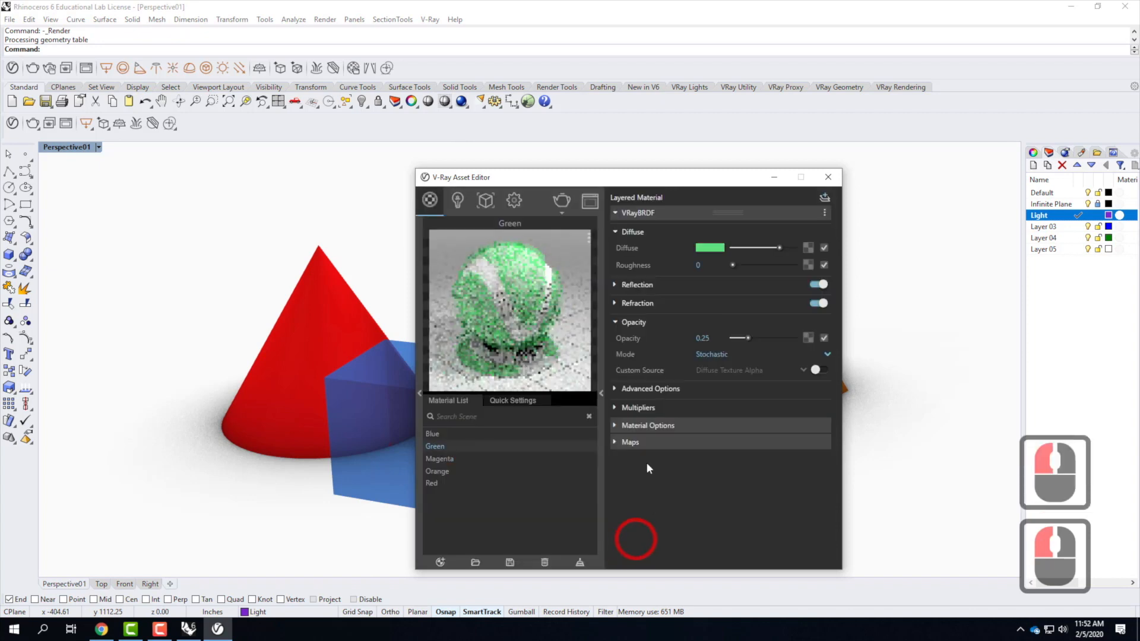
pyautogui.moveTo(639, 353)
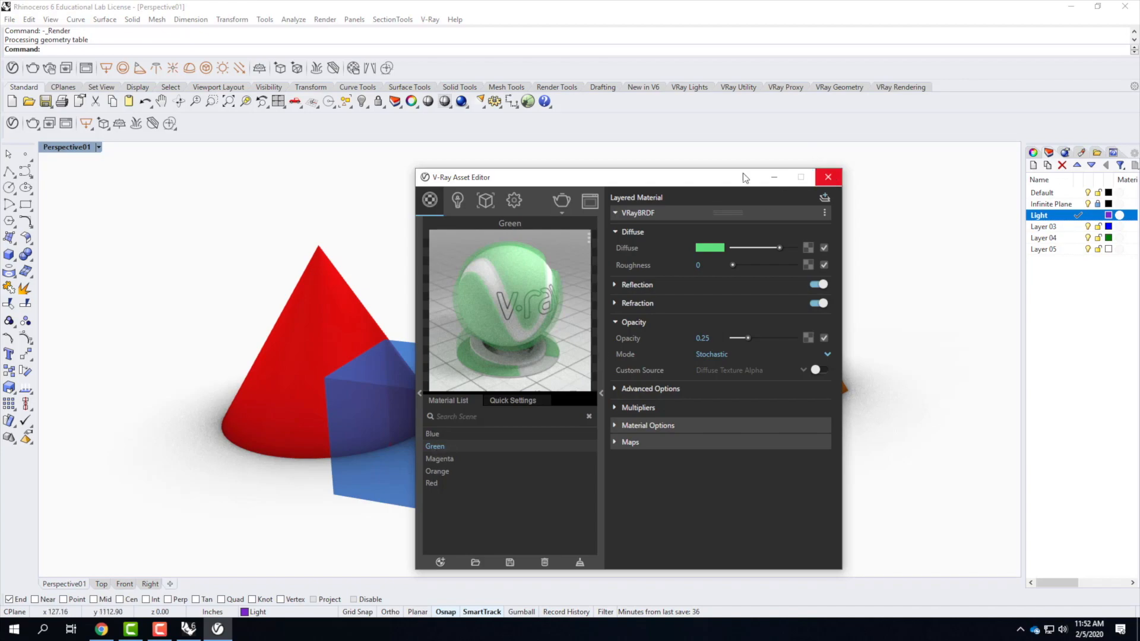
# Render the scene with the transparent cube and sphere, stop the render, and close the frame buffer
pyautogui.click(561, 201)
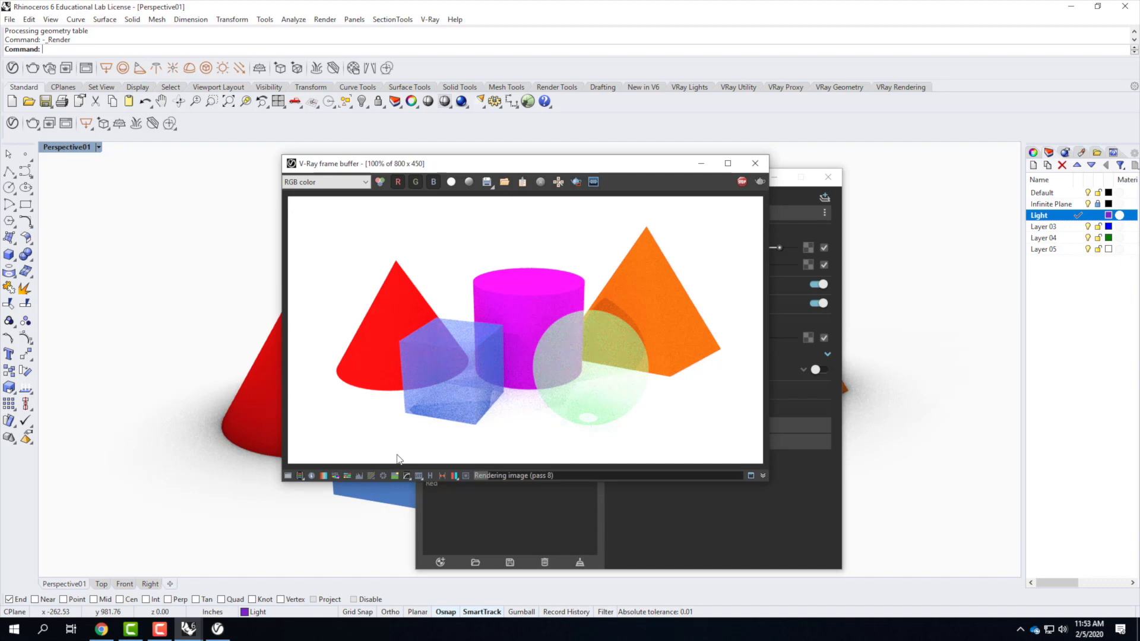
pyautogui.click(741, 181)
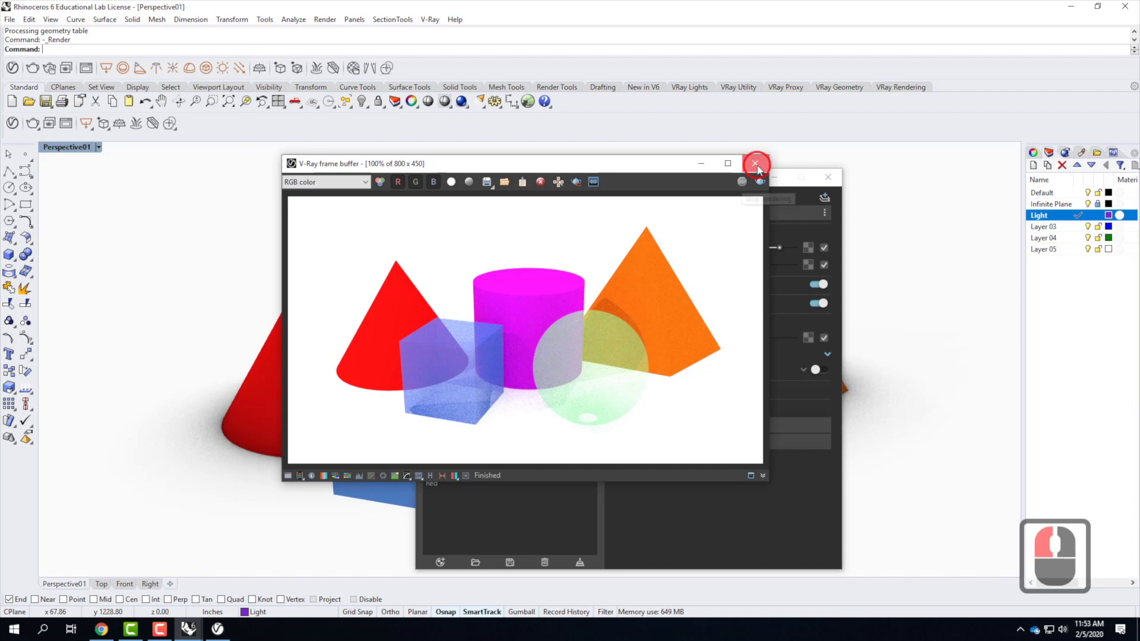
pyautogui.click(755, 163)
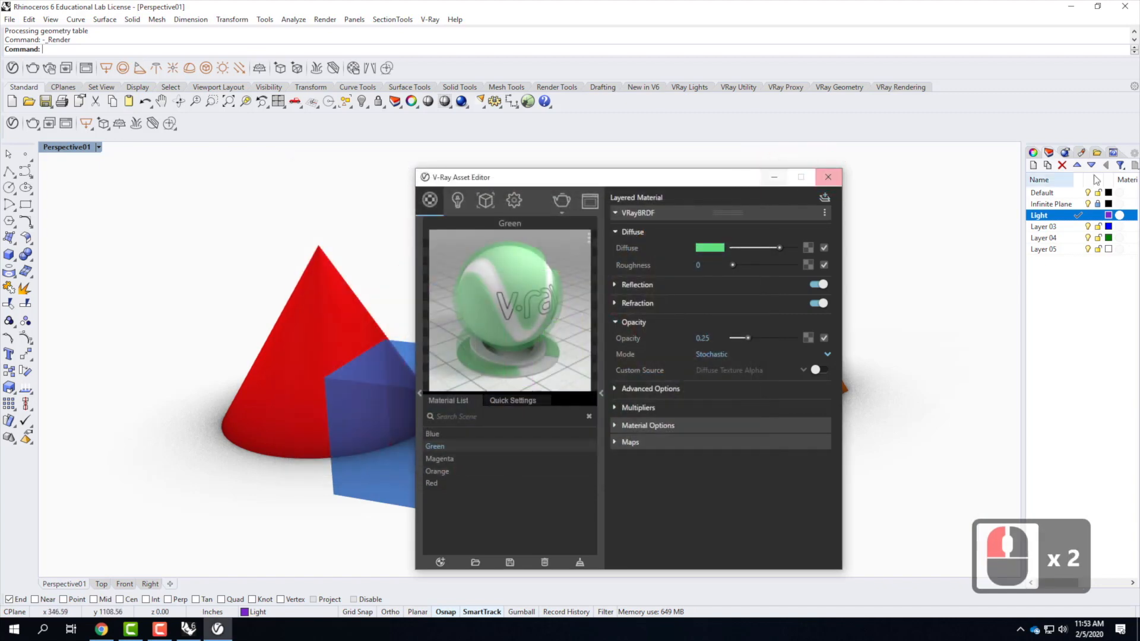
# Unlock the Infinite Plane layer, select the plane in a maximized Front view, and close the asset editor
pyautogui.click(1097, 206)
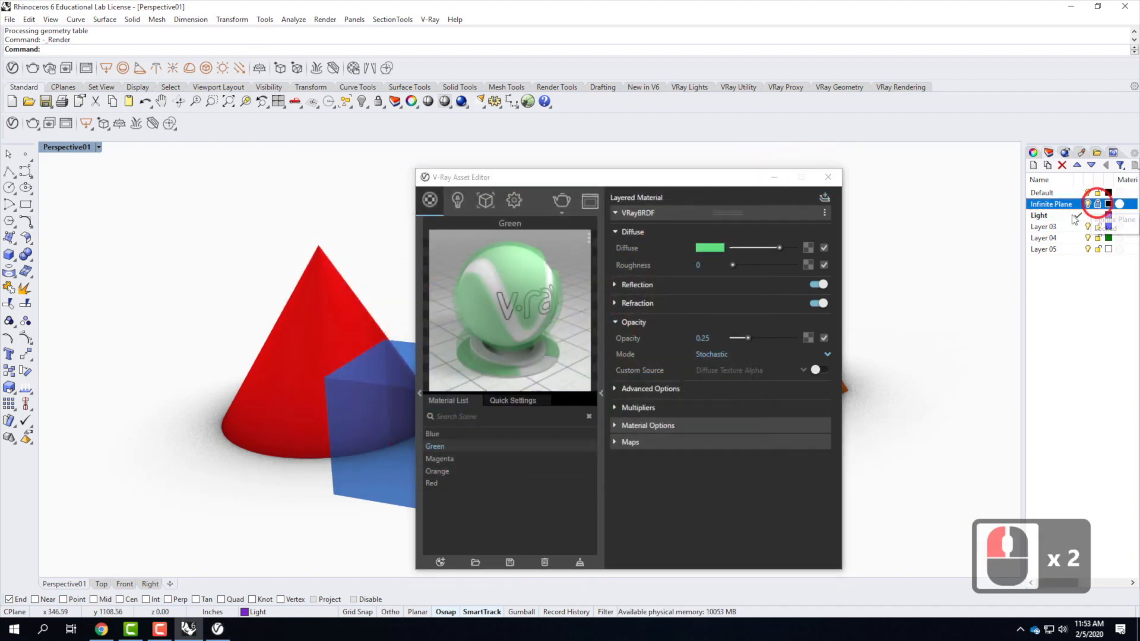
pyautogui.doubleClick(66, 147)
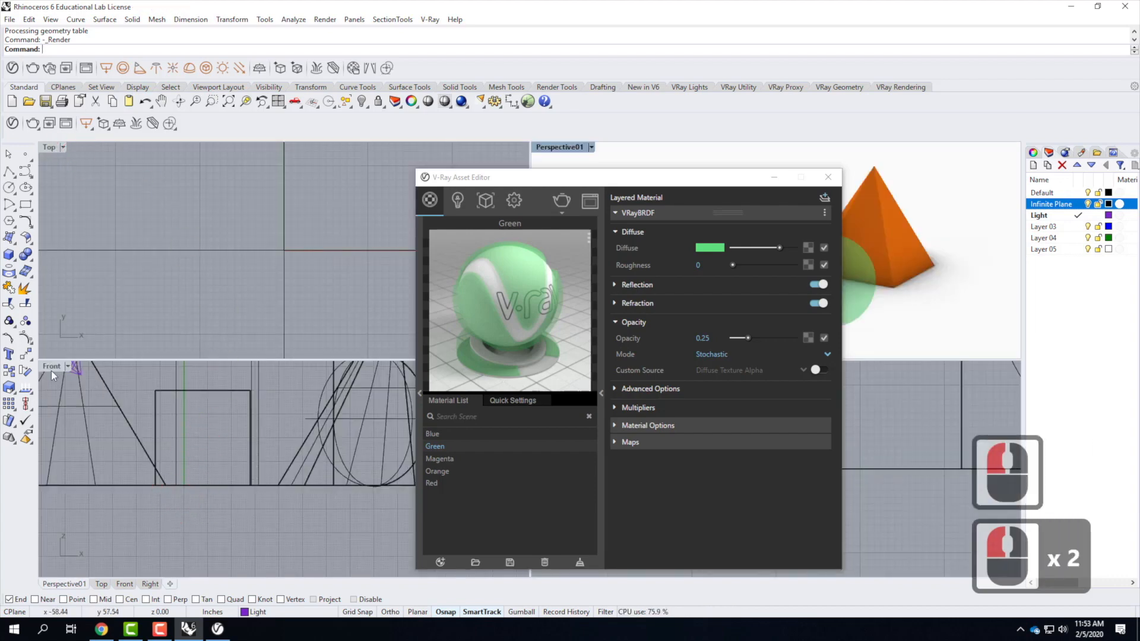
pyautogui.doubleClick(51, 366)
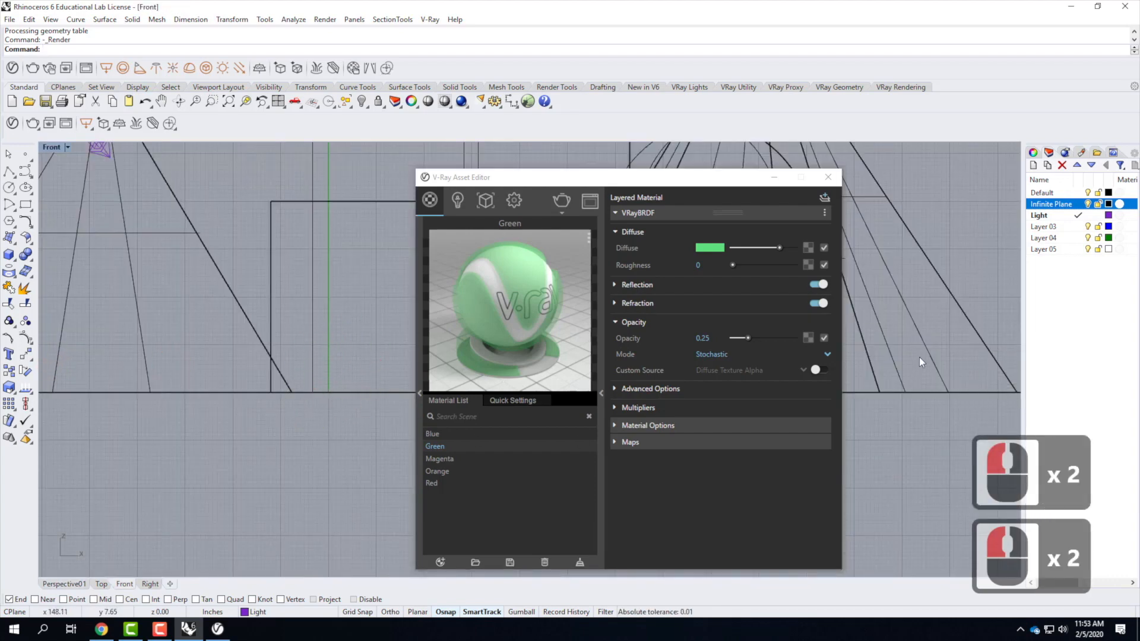
pyautogui.scroll(-3, 918, 368)
pyautogui.click(324, 383)
pyautogui.click(327, 392)
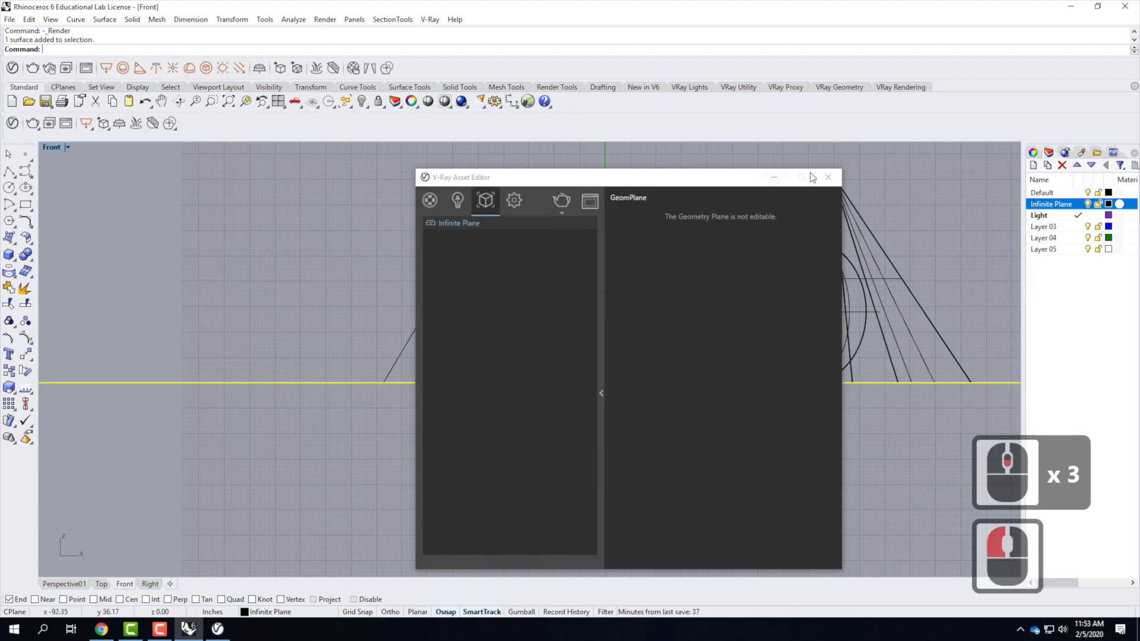
pyautogui.click(828, 177)
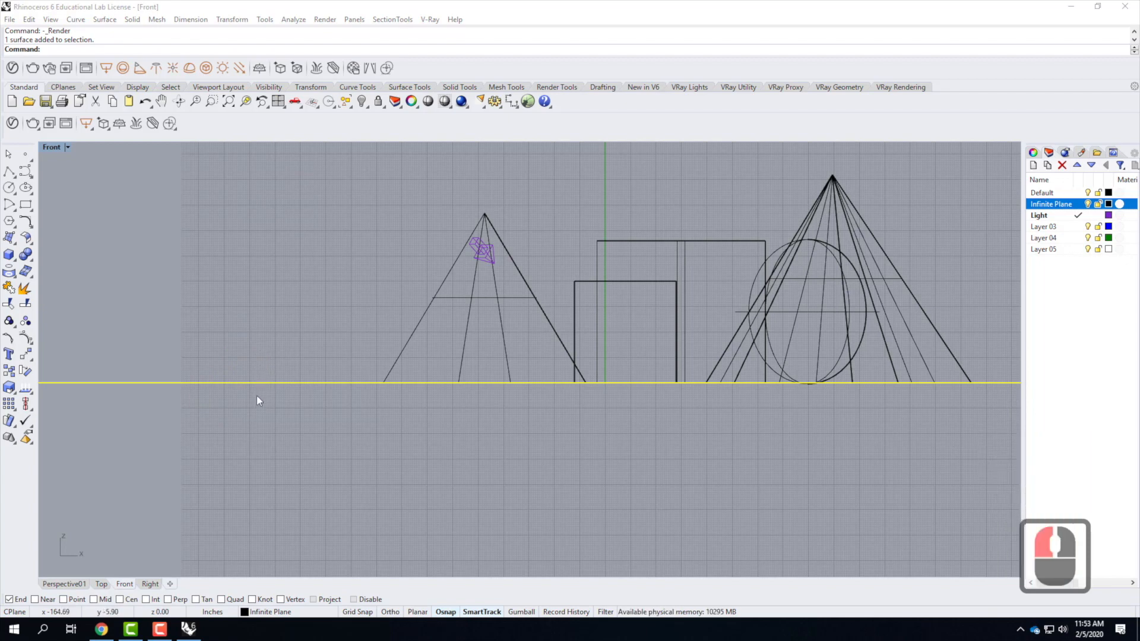
# Move the selected infinite plane down about 1.12 inches so it sits slightly below the bases of the shapes
pyautogui.write('move')
pyautogui.press('Return')
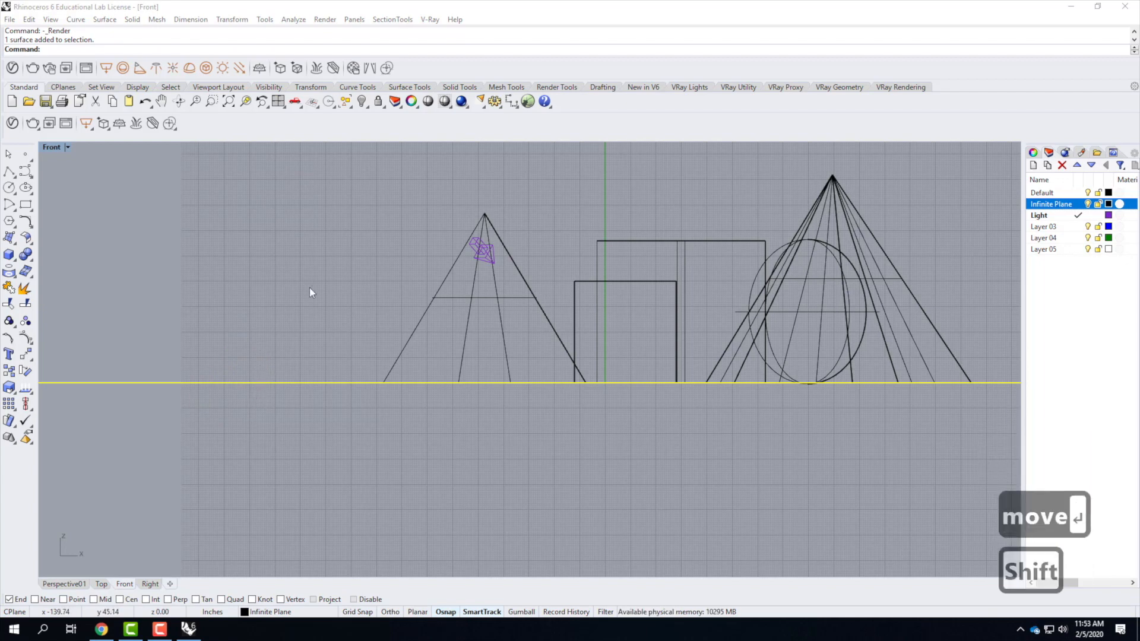
pyautogui.write('move')
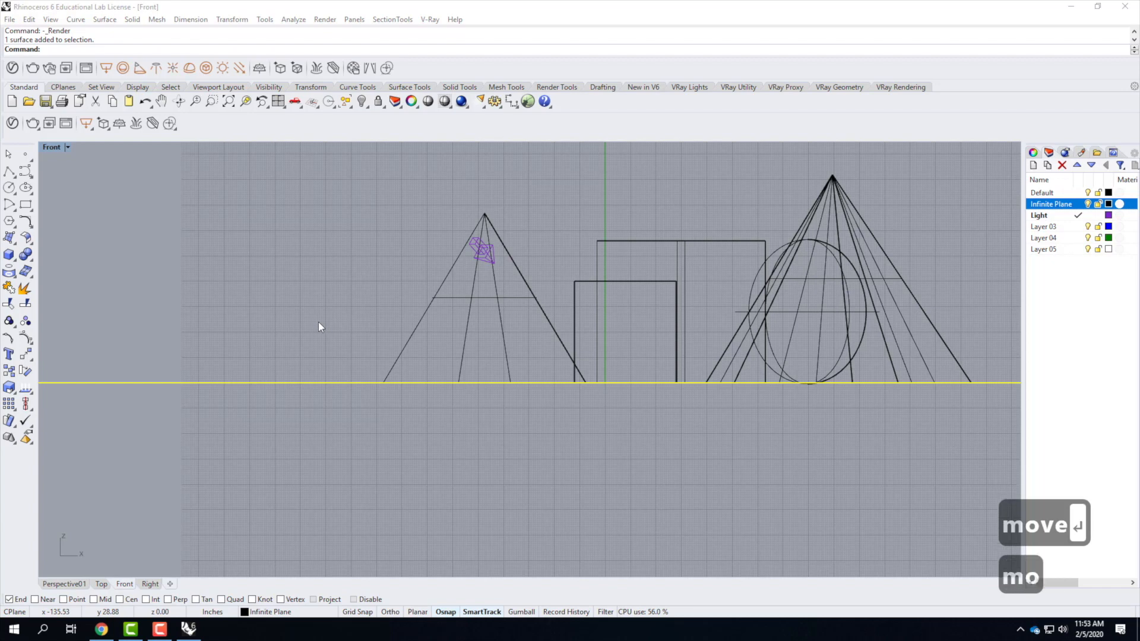
pyautogui.press('Return')
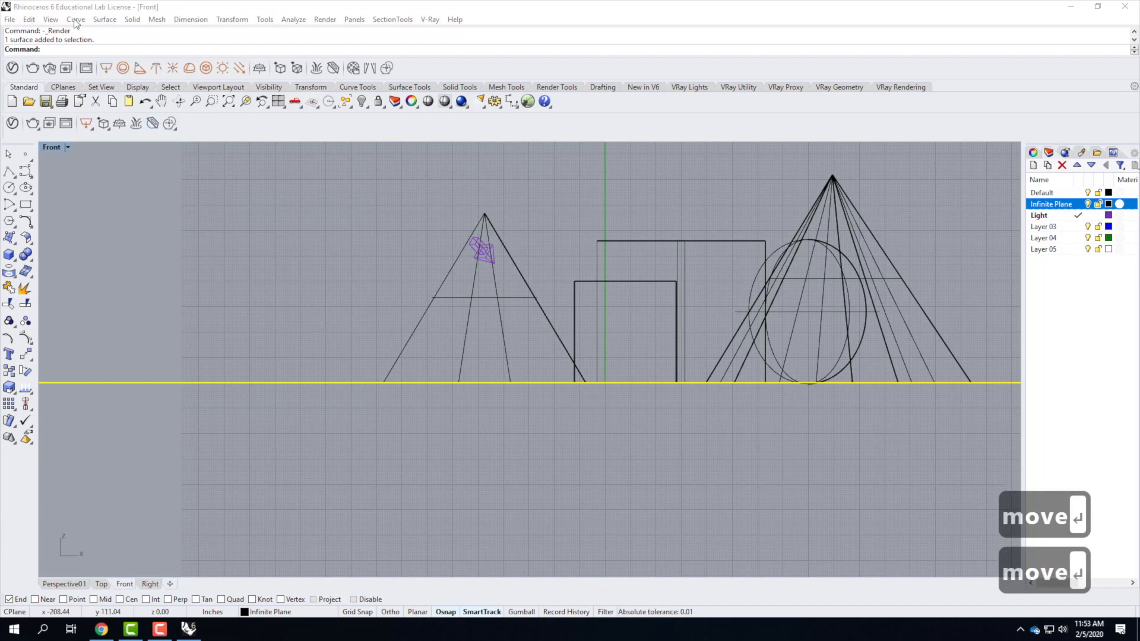
pyautogui.click(72, 50)
pyautogui.write('Move')
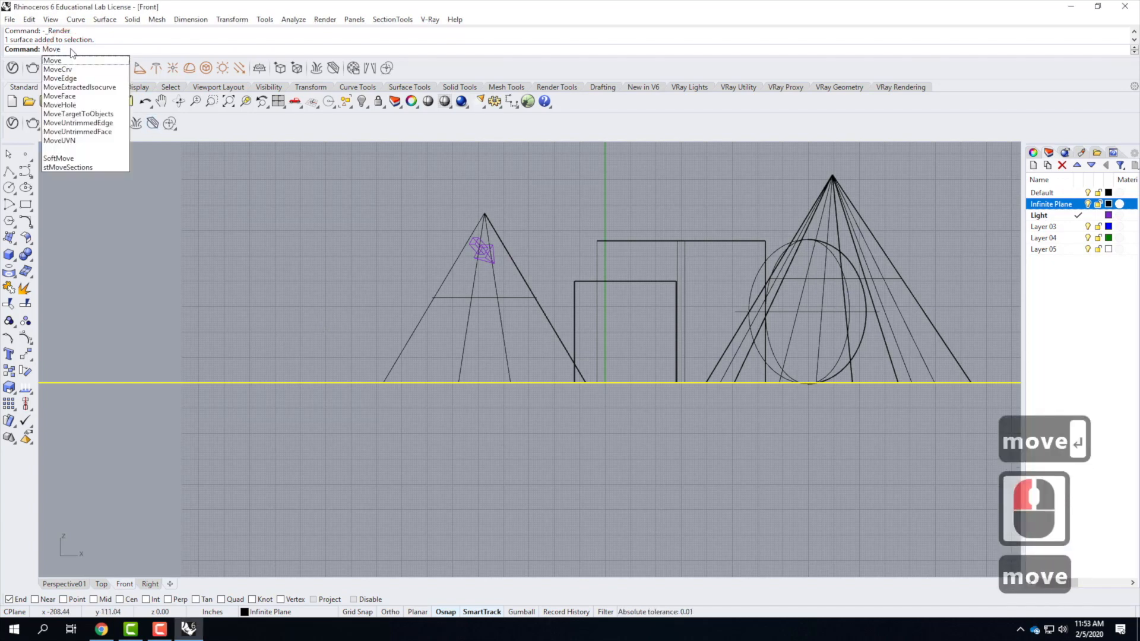
pyautogui.press('Return')
pyautogui.click(321, 297)
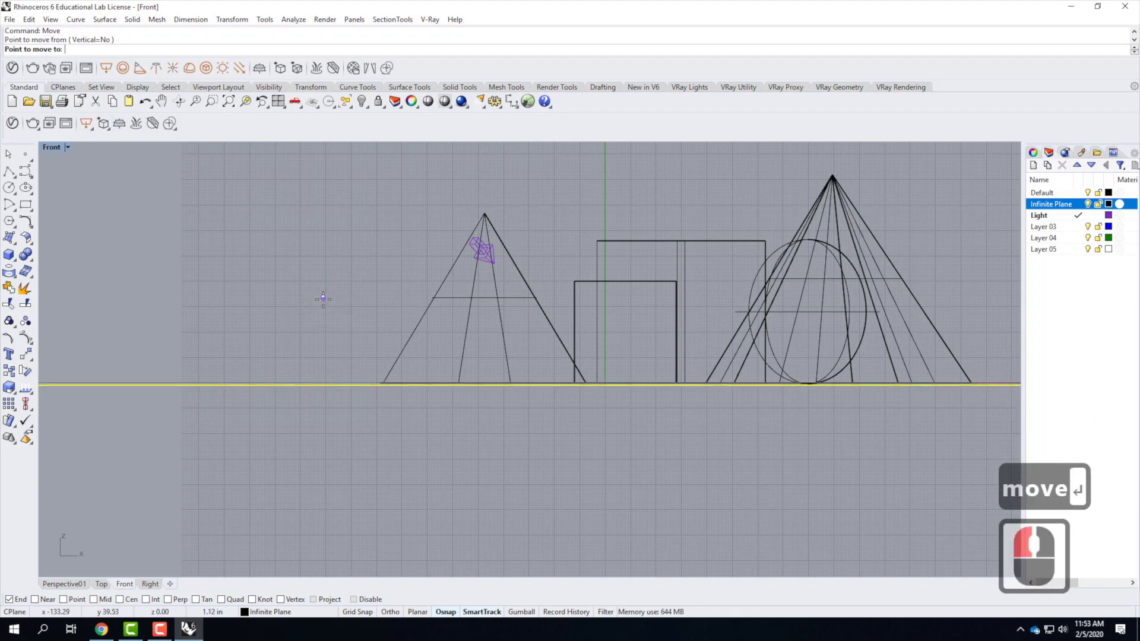
pyautogui.click(323, 298)
pyautogui.scroll(7, 492, 377)
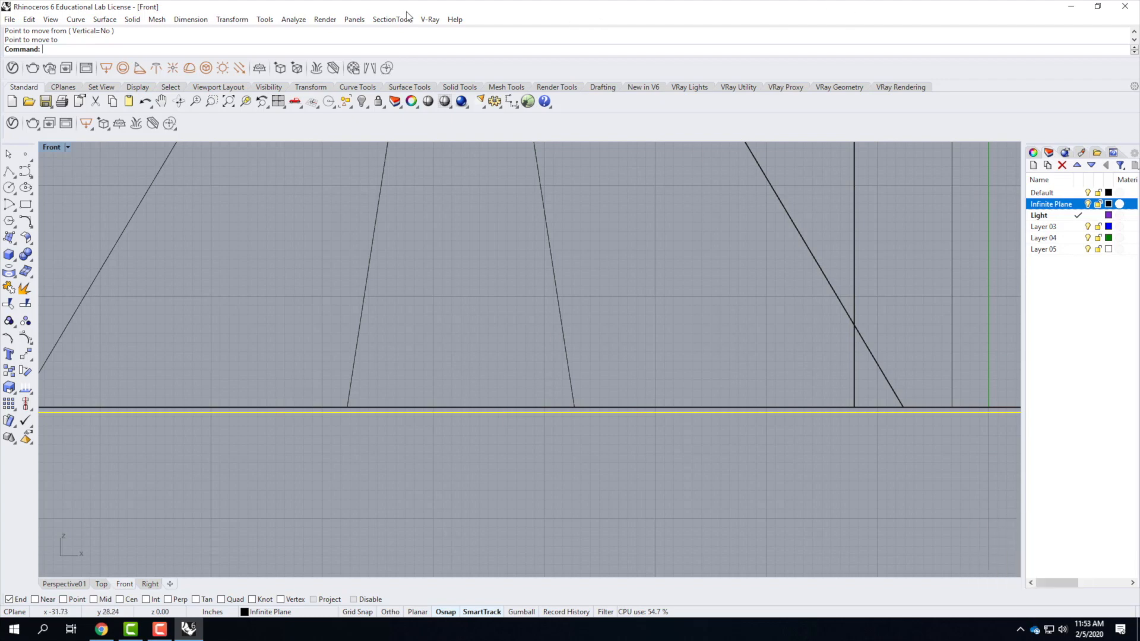
# Lock the Infinite Plane layer again and maximize the Perspective01 viewport
pyautogui.click(1097, 204)
pyautogui.doubleClick(52, 149)
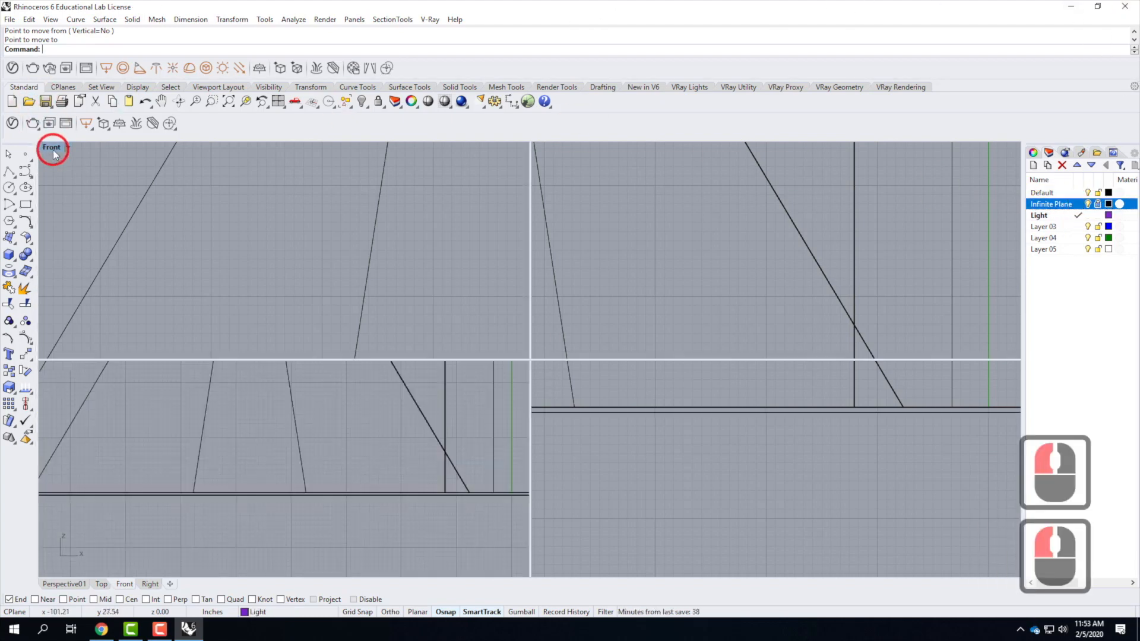
pyautogui.doubleClick(580, 148)
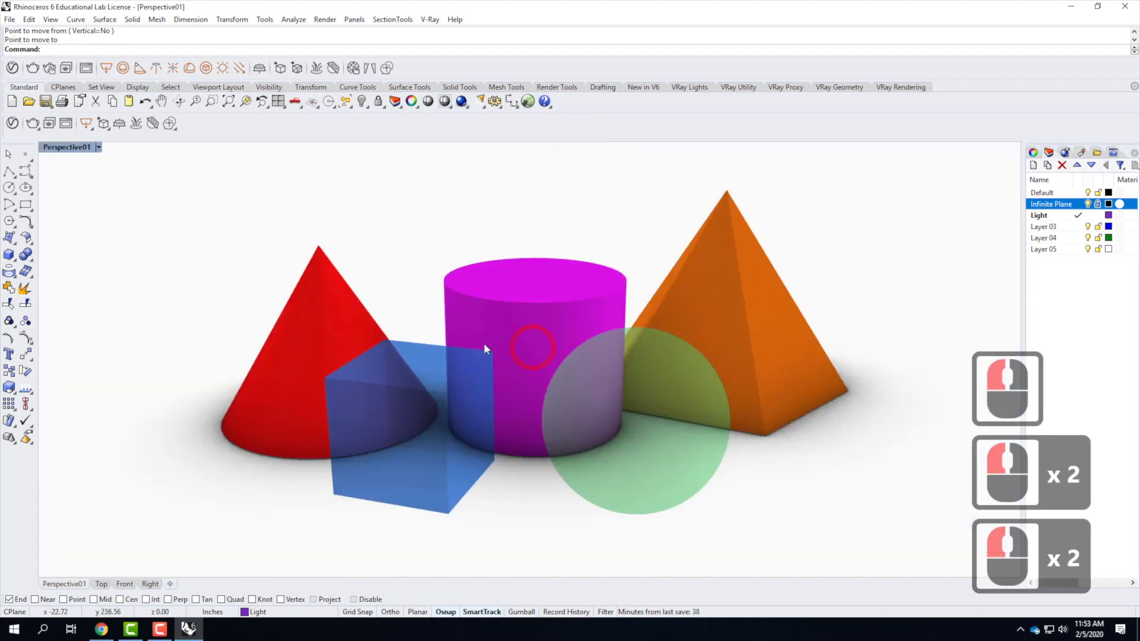
# Reopen the V-Ray Asset Editor, render the scene with the lowered plane, and minimize the frame buffer
pyautogui.click(13, 123)
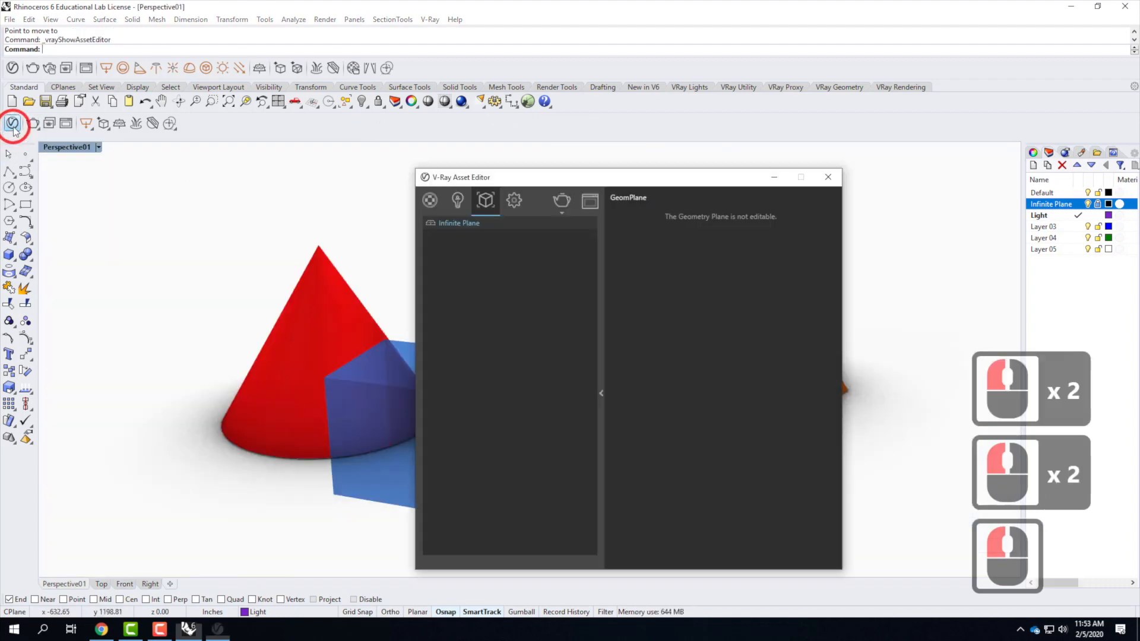
pyautogui.click(561, 202)
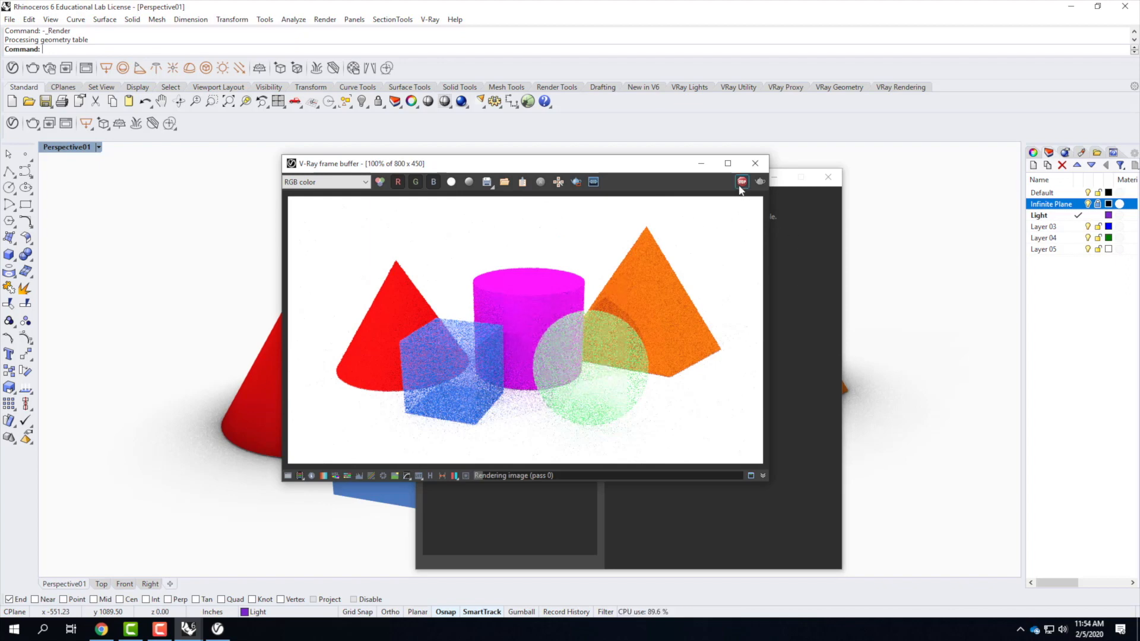
pyautogui.click(700, 165)
pyautogui.click(524, 427)
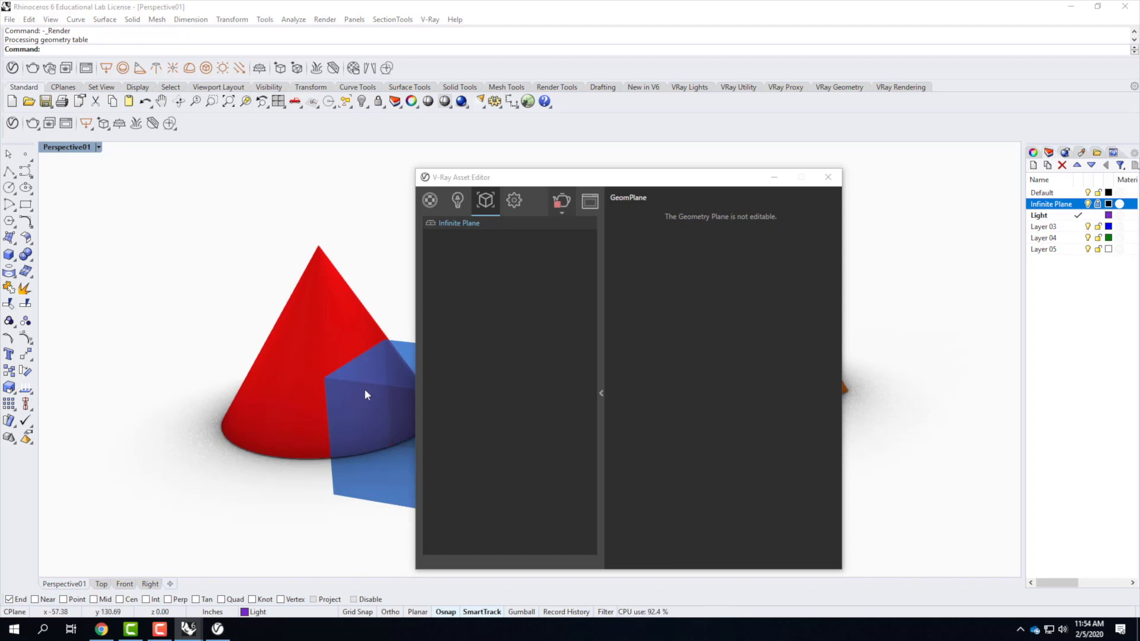
# Show the Blue material's reflection settings and enable its Reflection IOR override
pyautogui.click(433, 203)
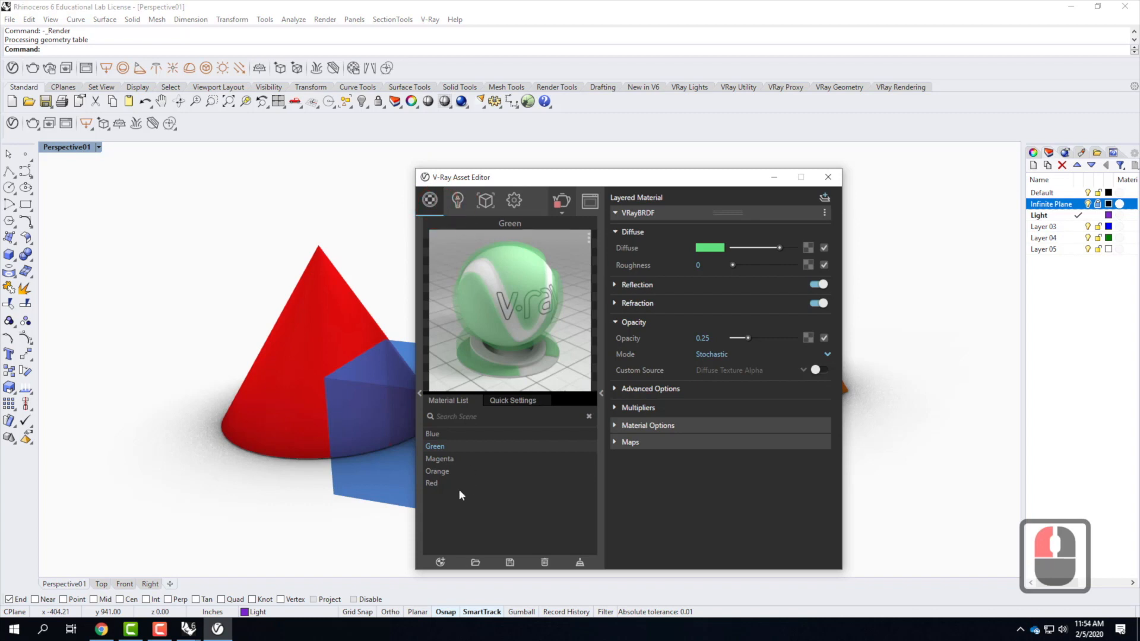
pyautogui.click(433, 434)
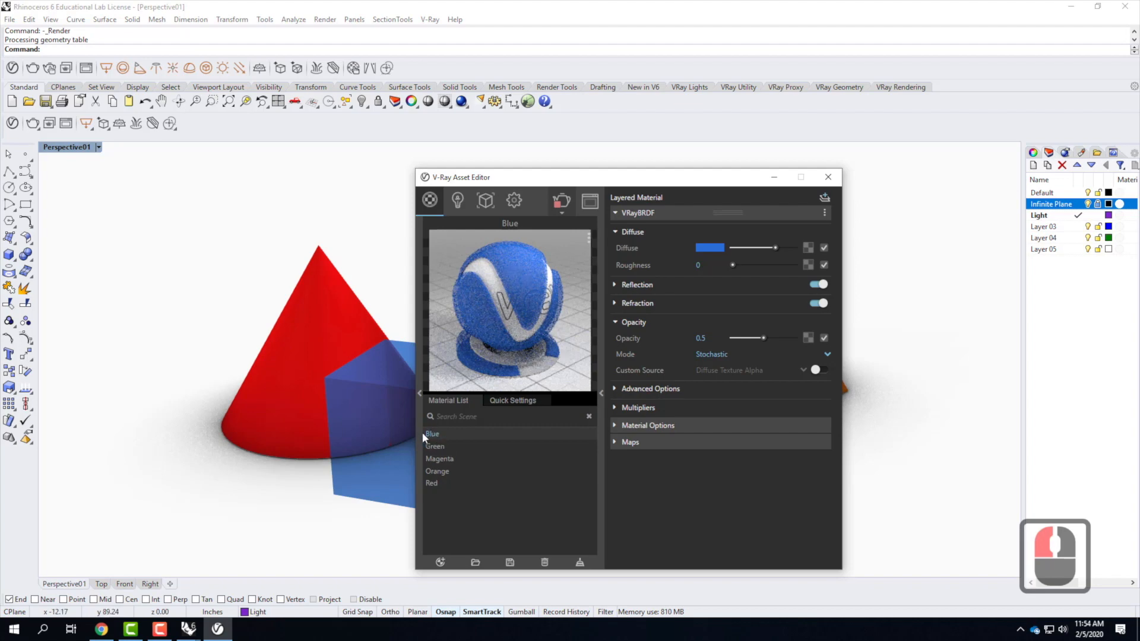
pyautogui.click(615, 286)
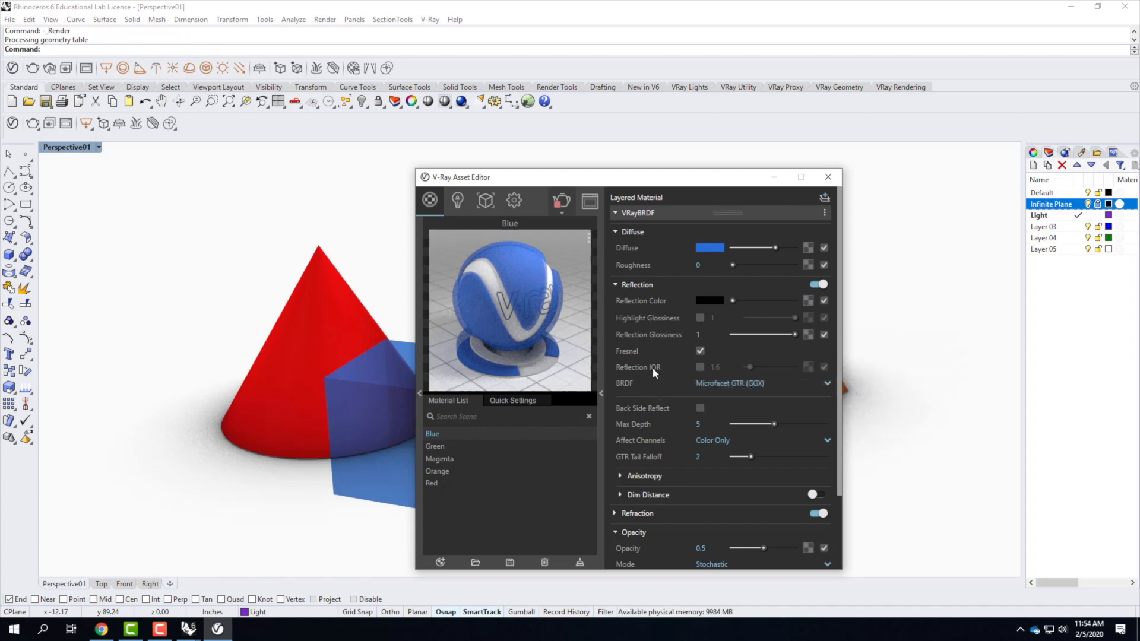
pyautogui.click(700, 367)
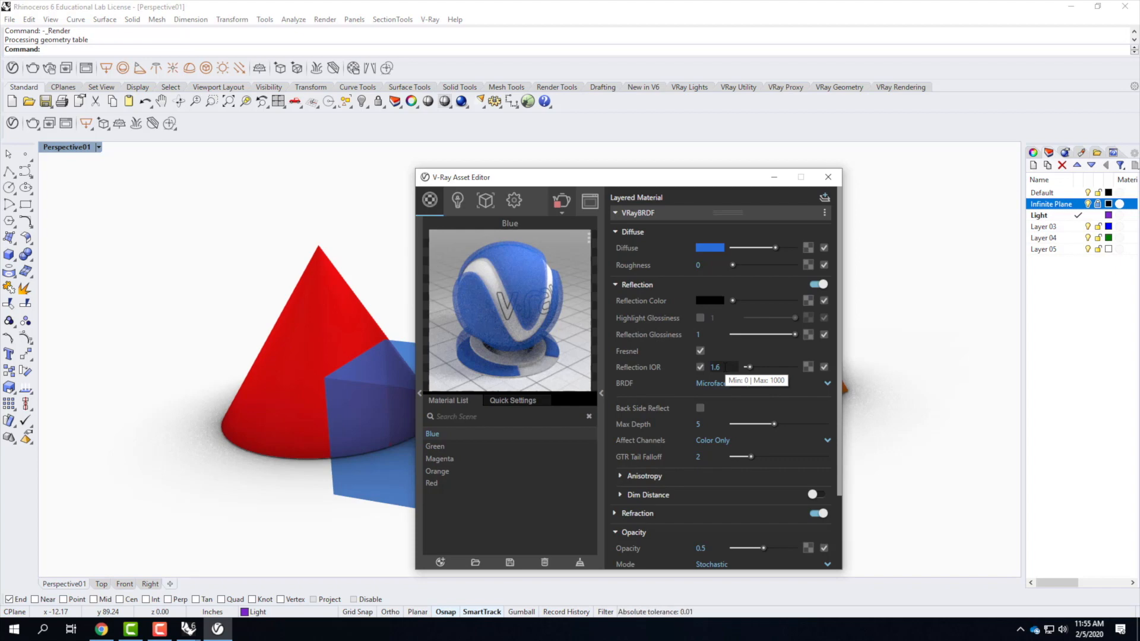
# Try a Reflection IOR of 8.0 on the Blue material
pyautogui.doubleClick(725, 367)
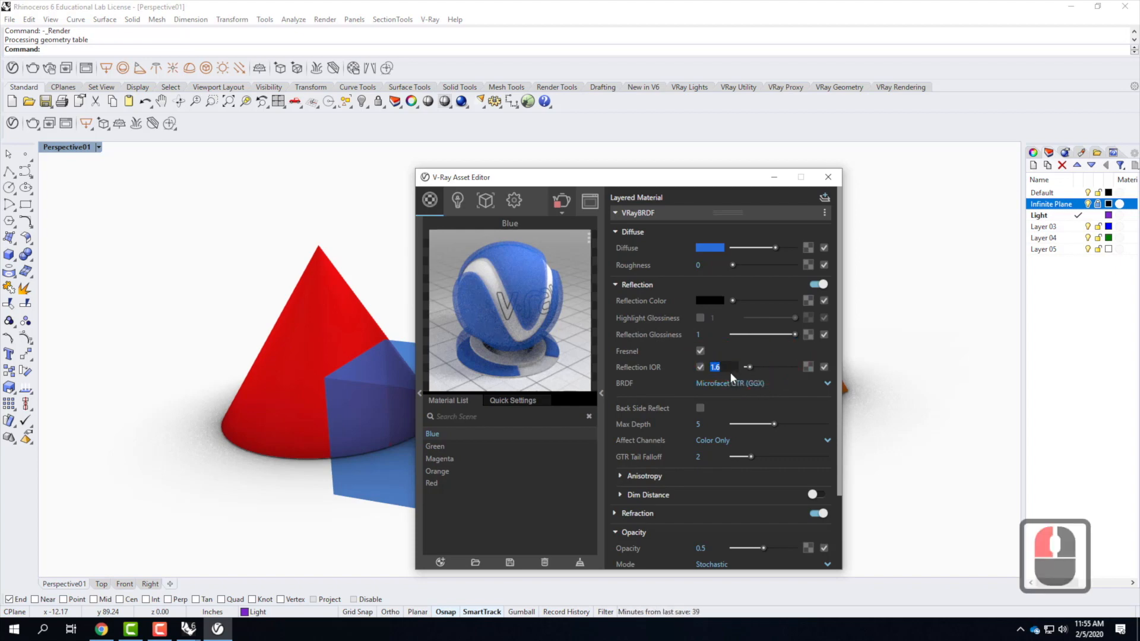
pyautogui.write('8.0')
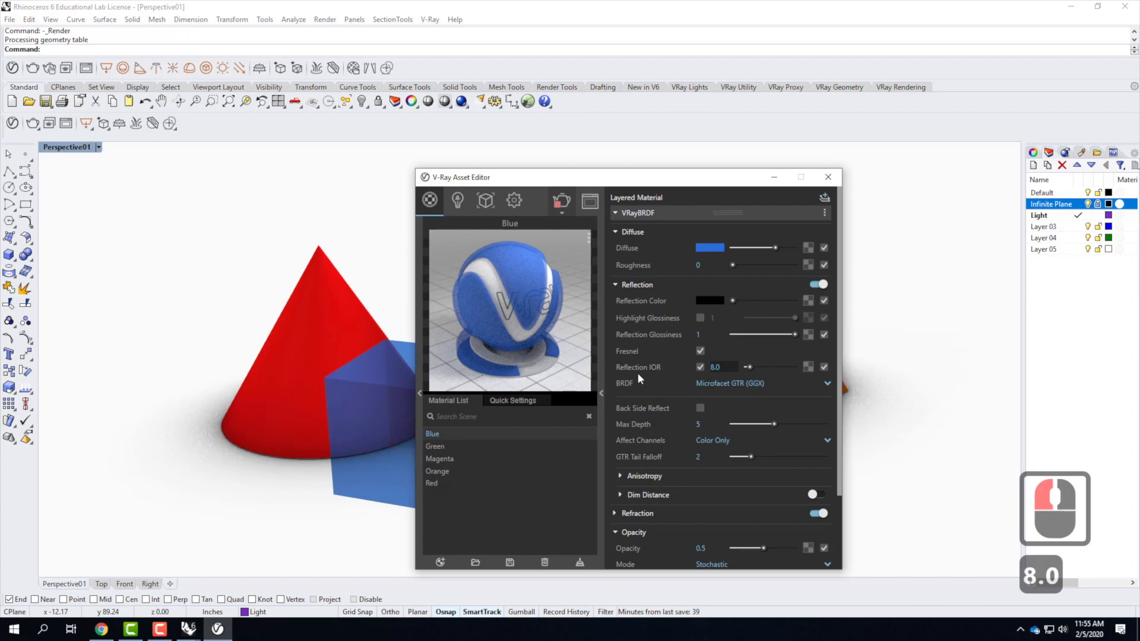
pyautogui.press('Tab')
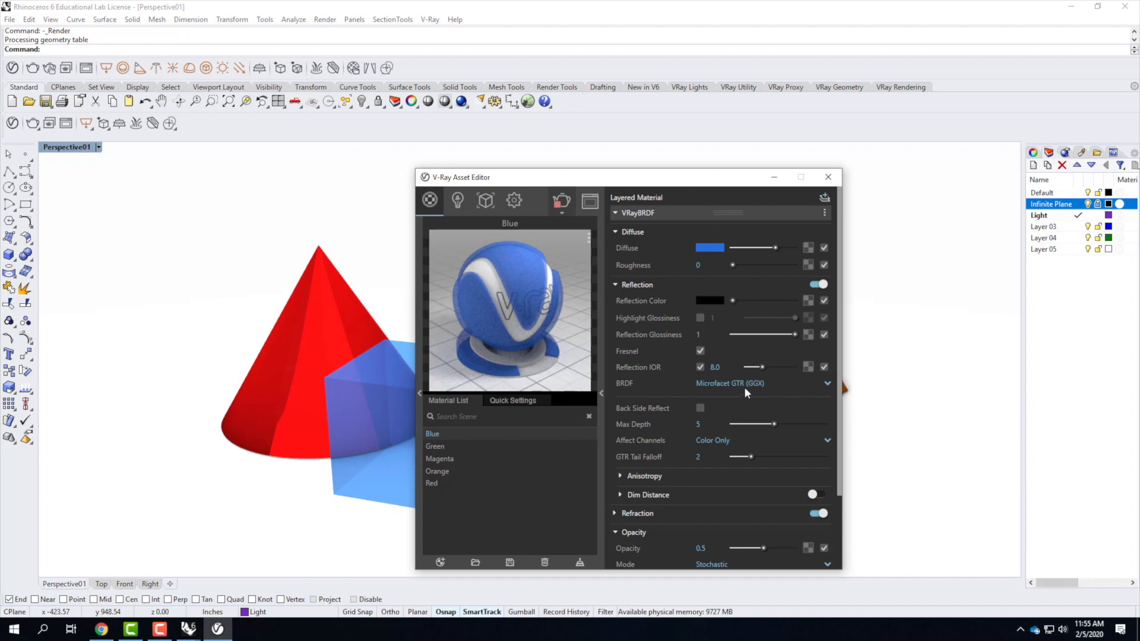
# Set the Blue material's Reflection IOR to 2.0
pyautogui.click(714, 367)
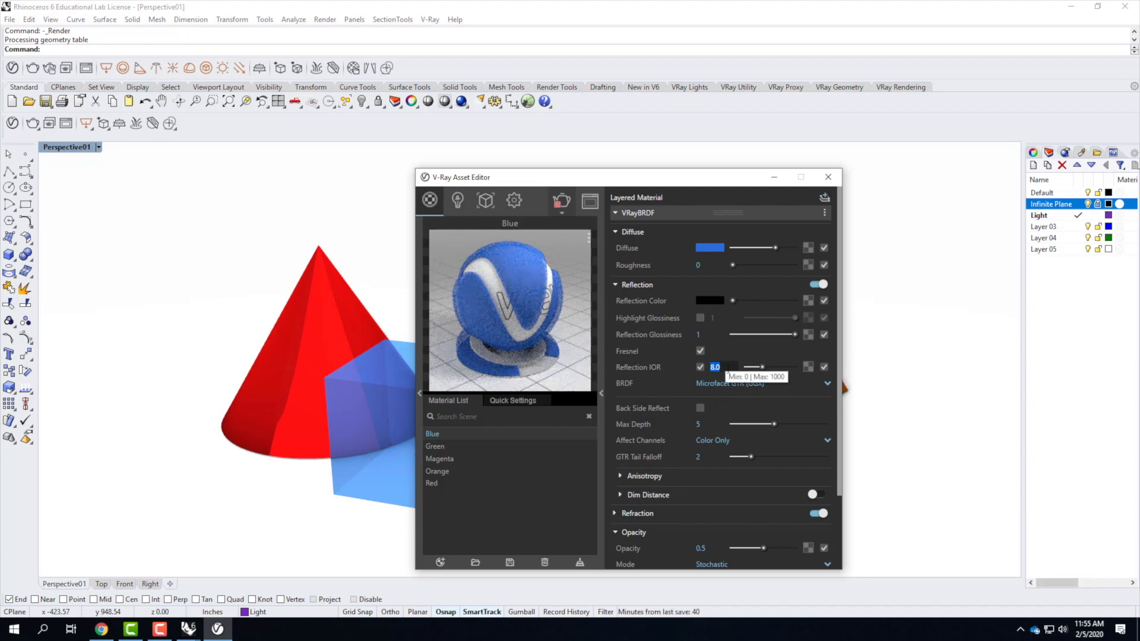
pyautogui.write('2.0')
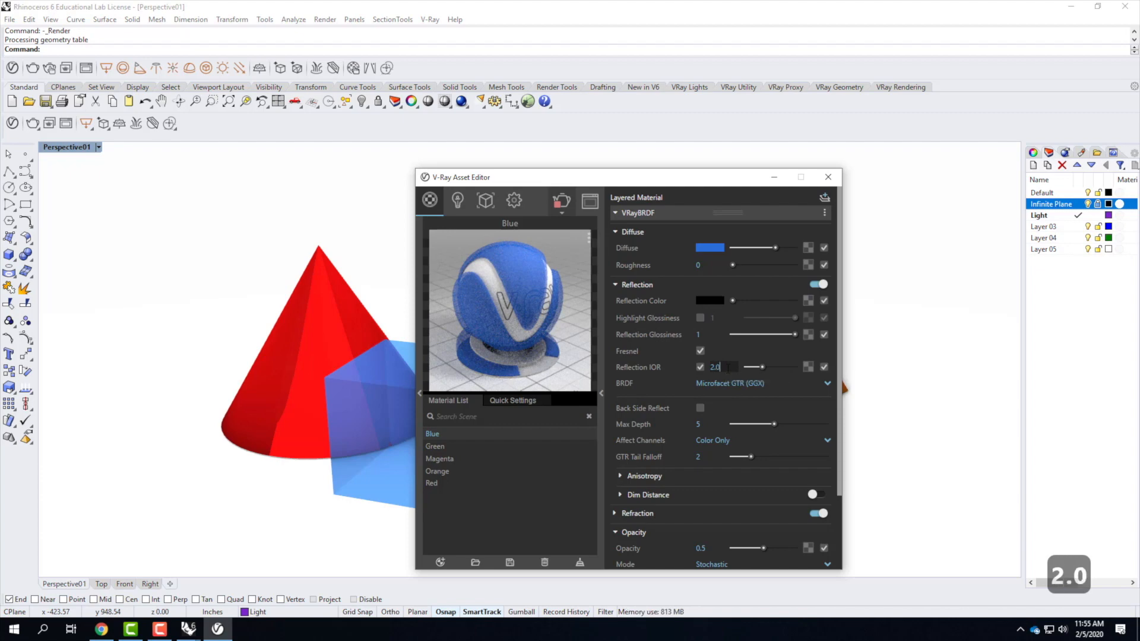
pyautogui.press('Tab')
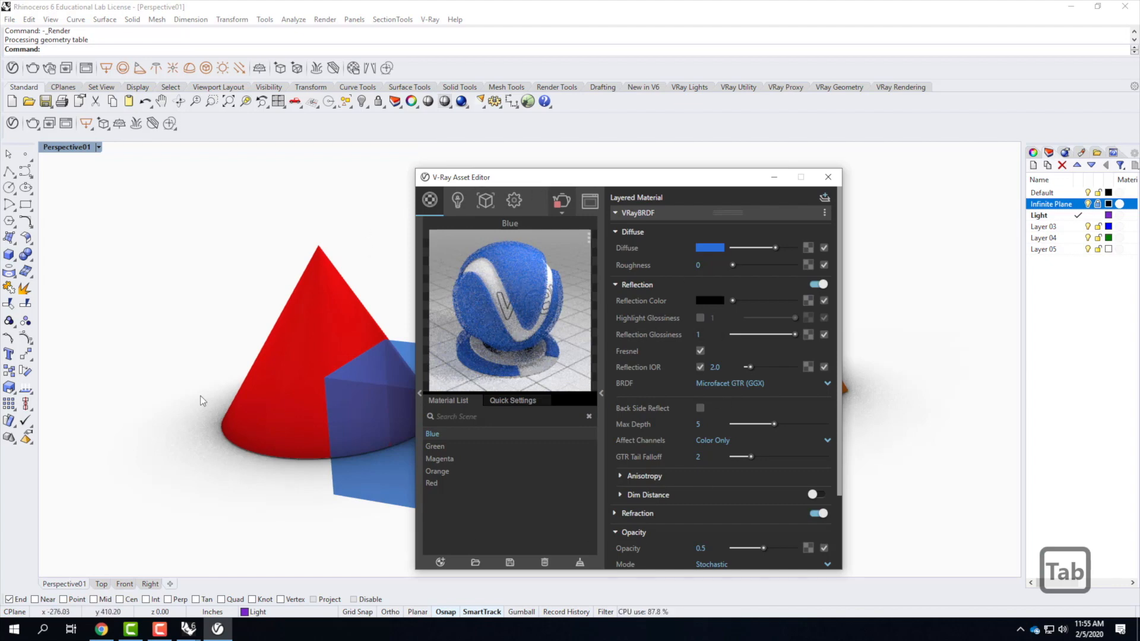
# Switch to Chrome and open the V-Ray 8.4 [material reflection layers] tutorial on the Digital Tools For Designers & Architects site
pyautogui.moveTo(115, 635)
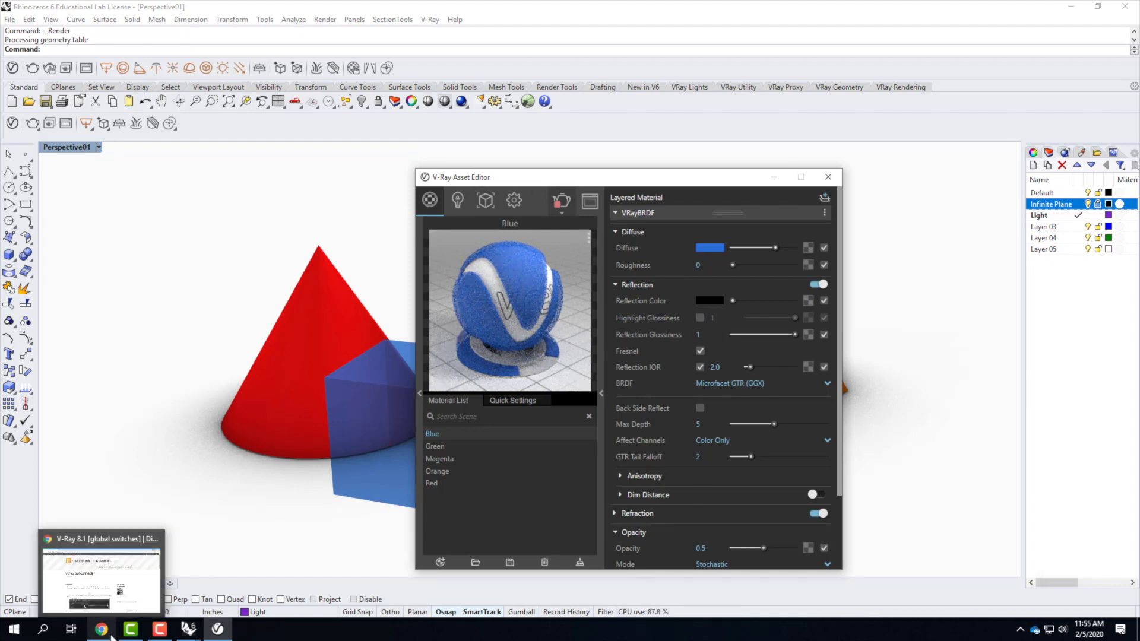
pyautogui.click(101, 573)
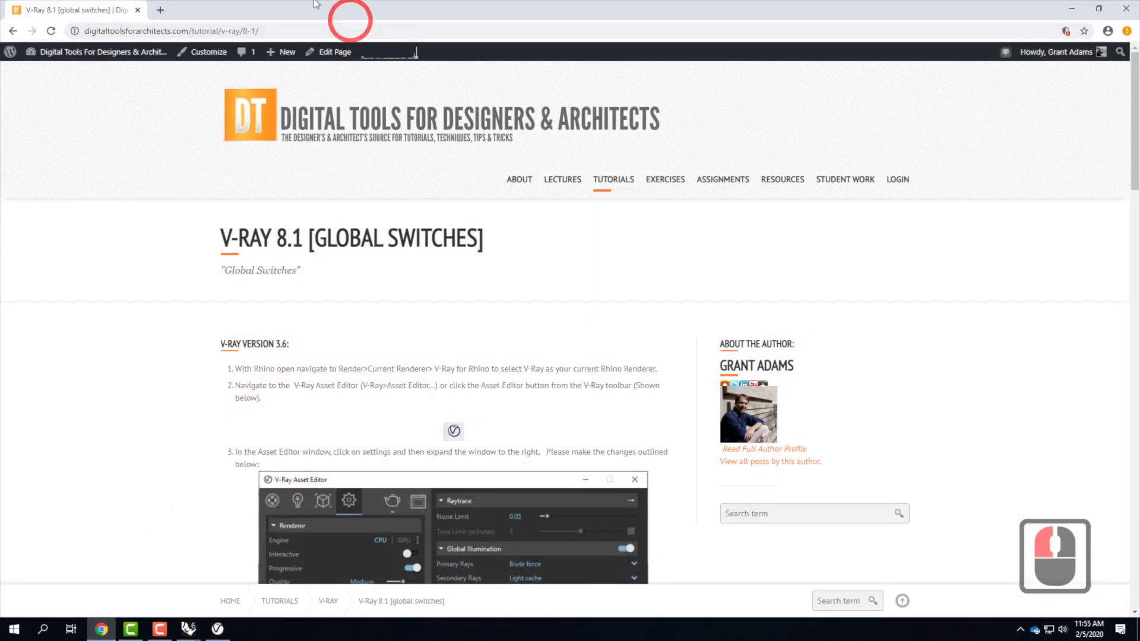
pyautogui.click(158, 10)
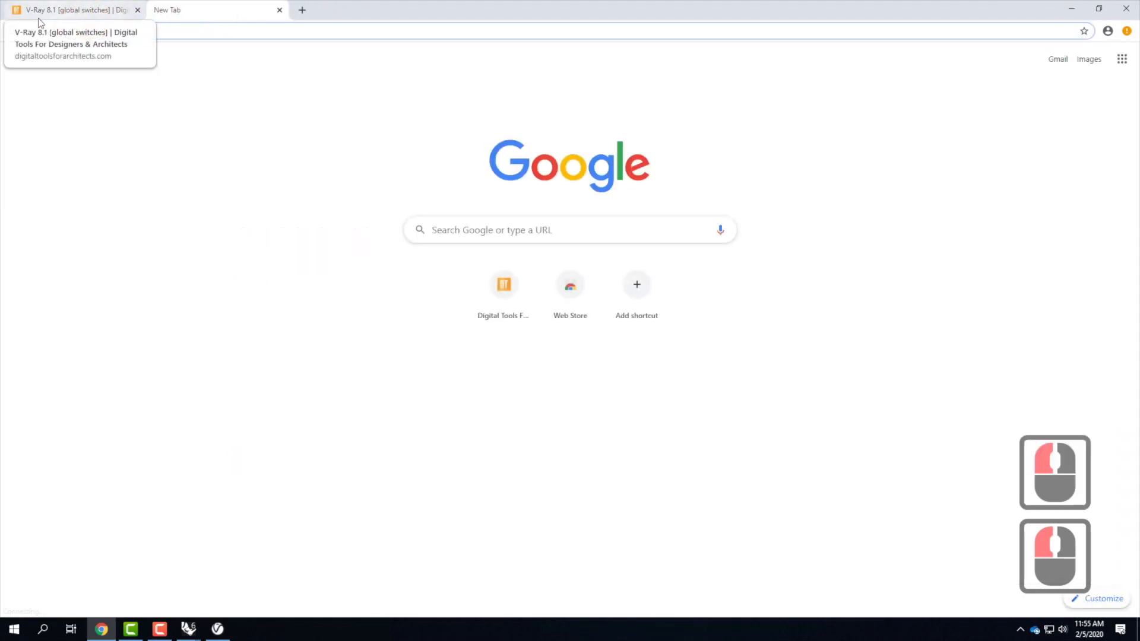
pyautogui.click(14, 9)
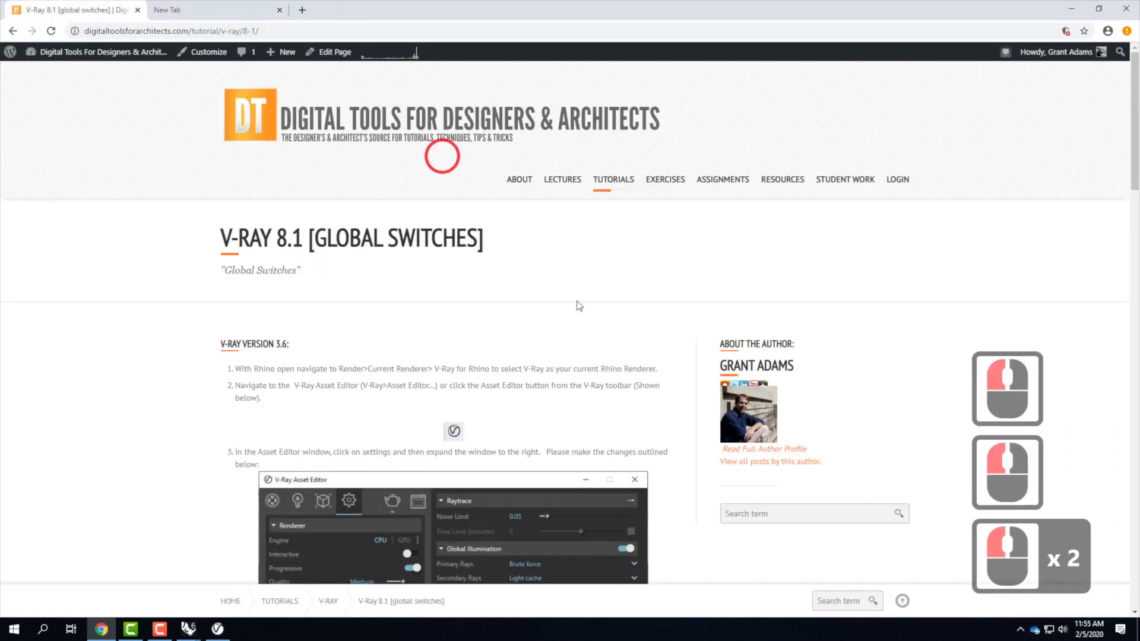
pyautogui.moveTo(613, 179)
pyautogui.moveTo(617, 396)
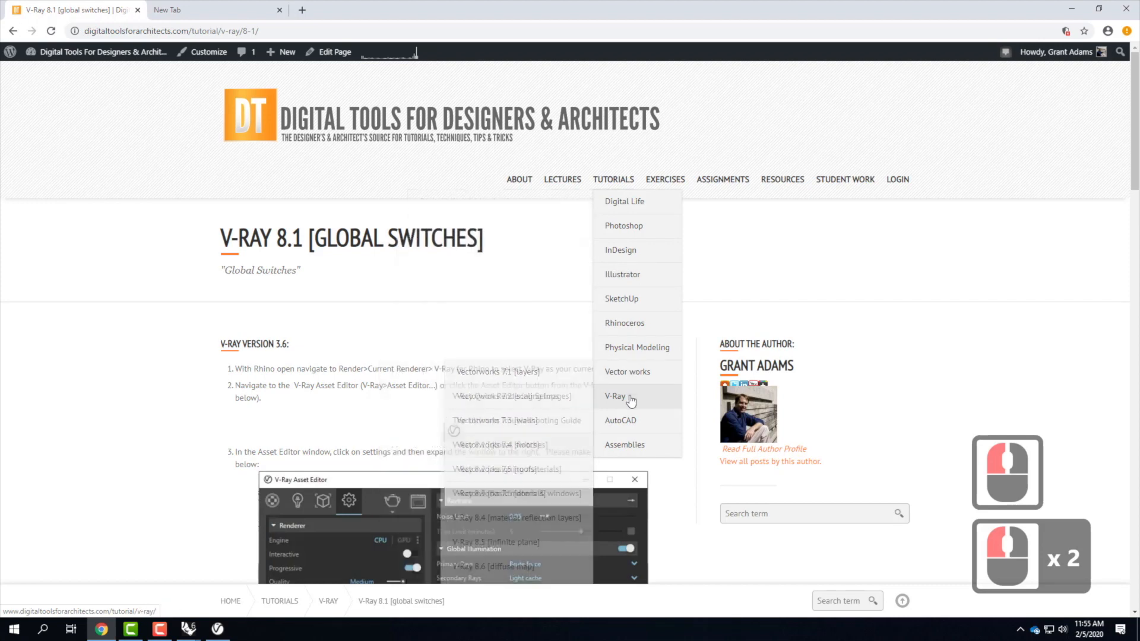
pyautogui.scroll(-3, 518, 460)
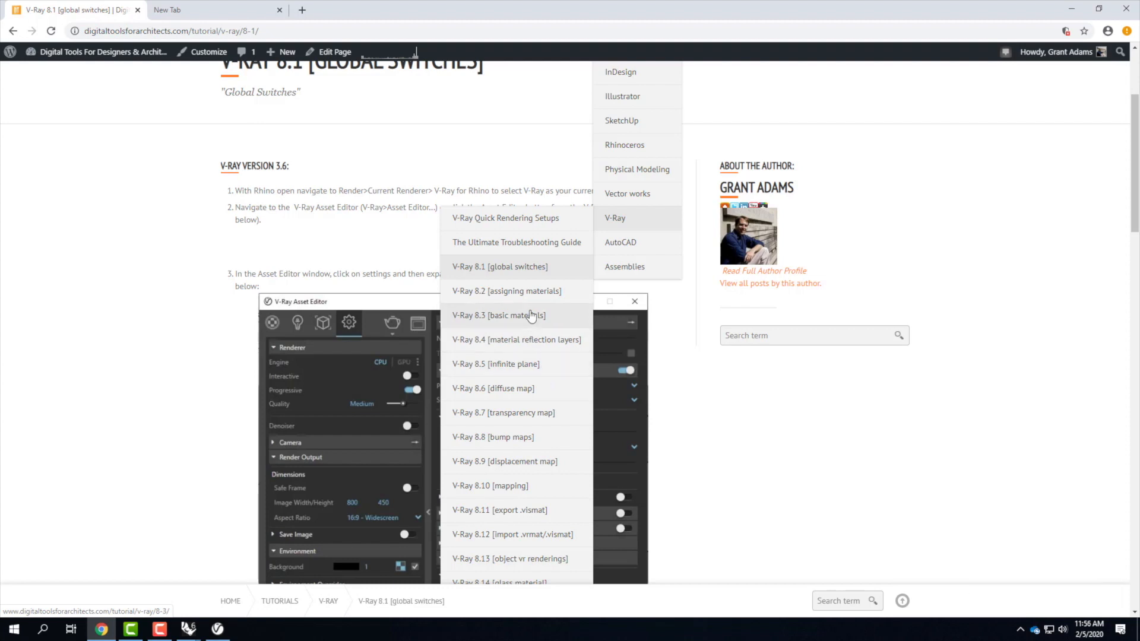
pyautogui.click(538, 341)
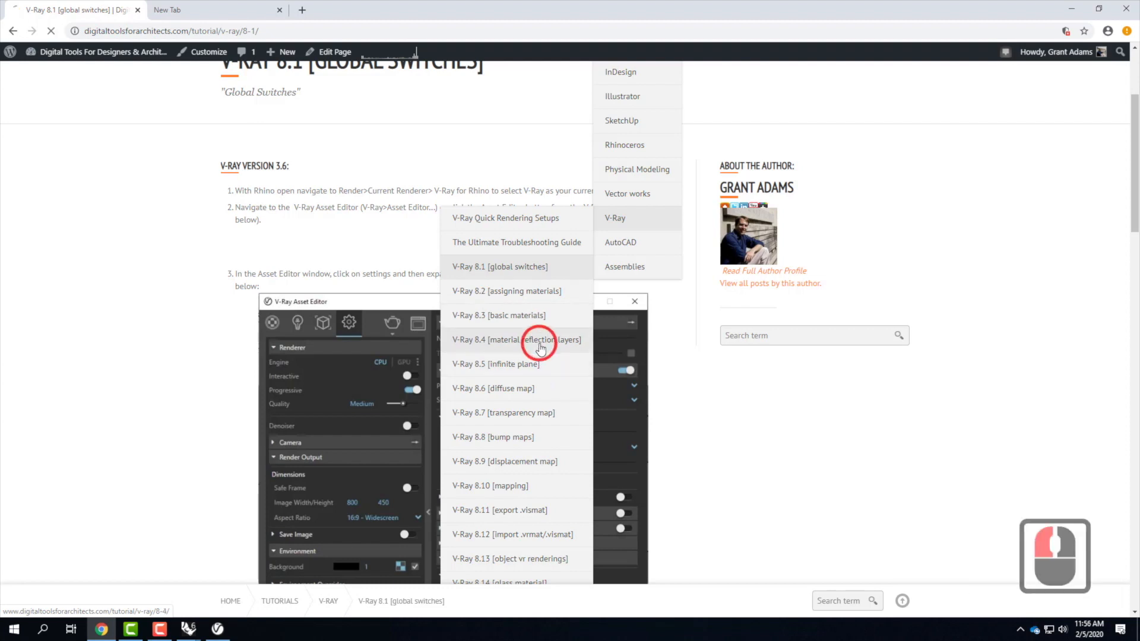
# Read through the material reflection tutorial's V-Ray 3.6 instructions and open its linked list of IOR values
pyautogui.scroll(-9, 540, 349)
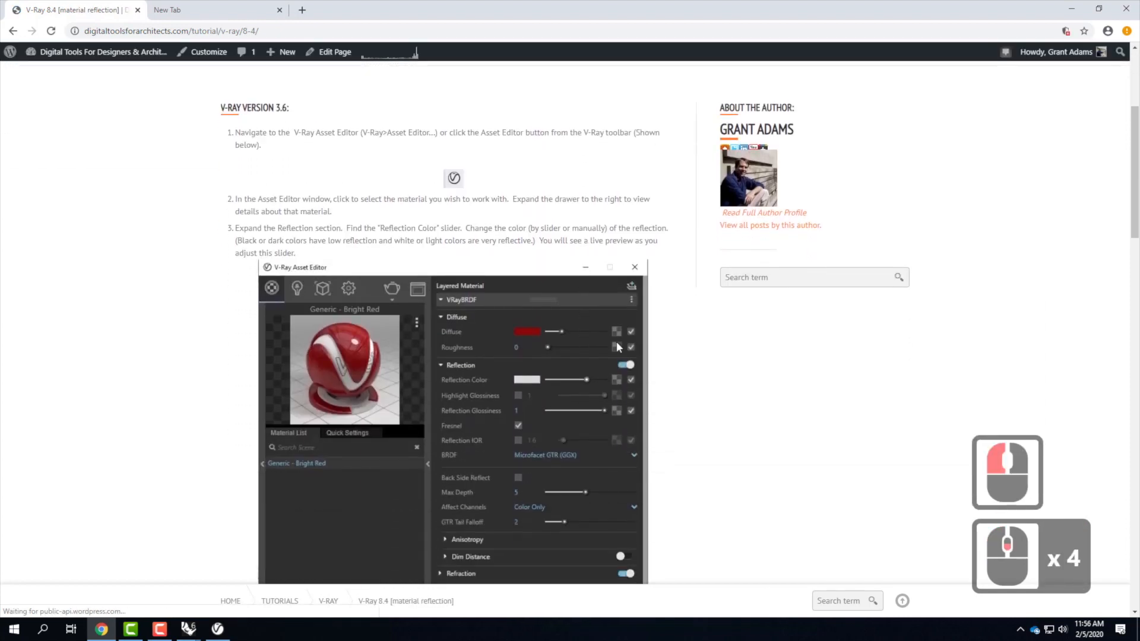
pyautogui.scroll(-6, 744, 351)
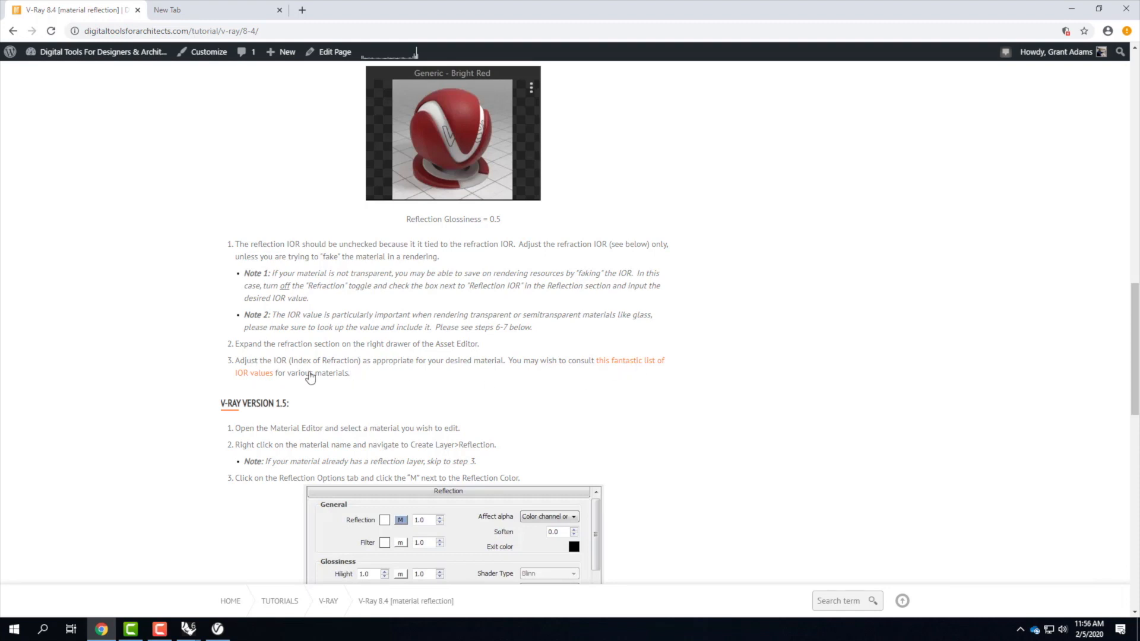
pyautogui.scroll(6, 670, 377)
pyautogui.scroll(11, 670, 377)
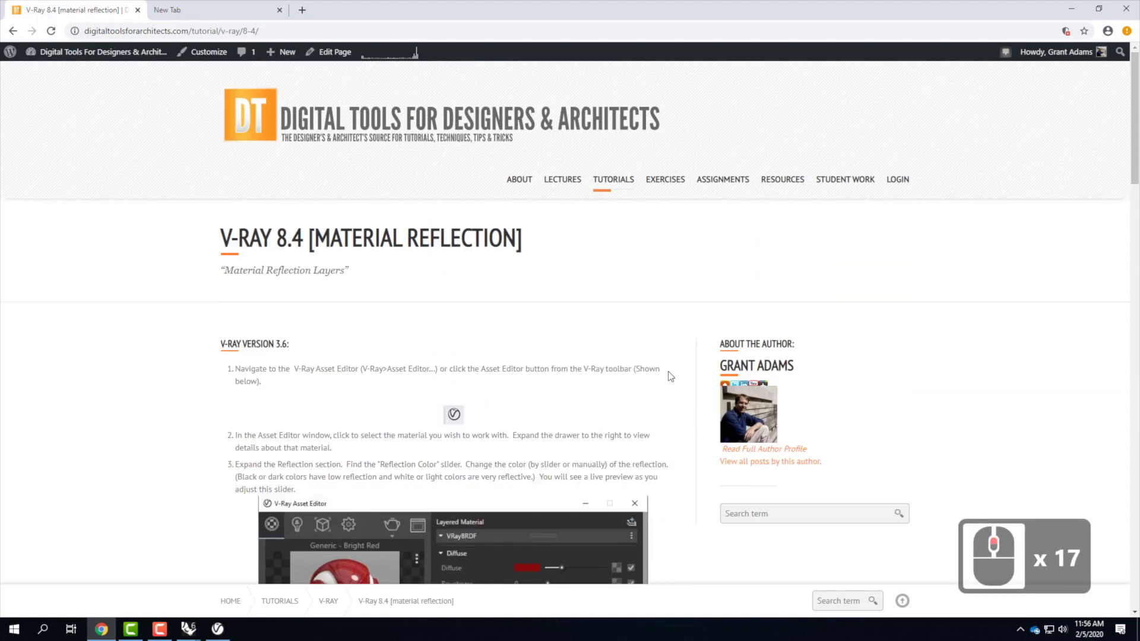
pyautogui.scroll(-16, 569, 350)
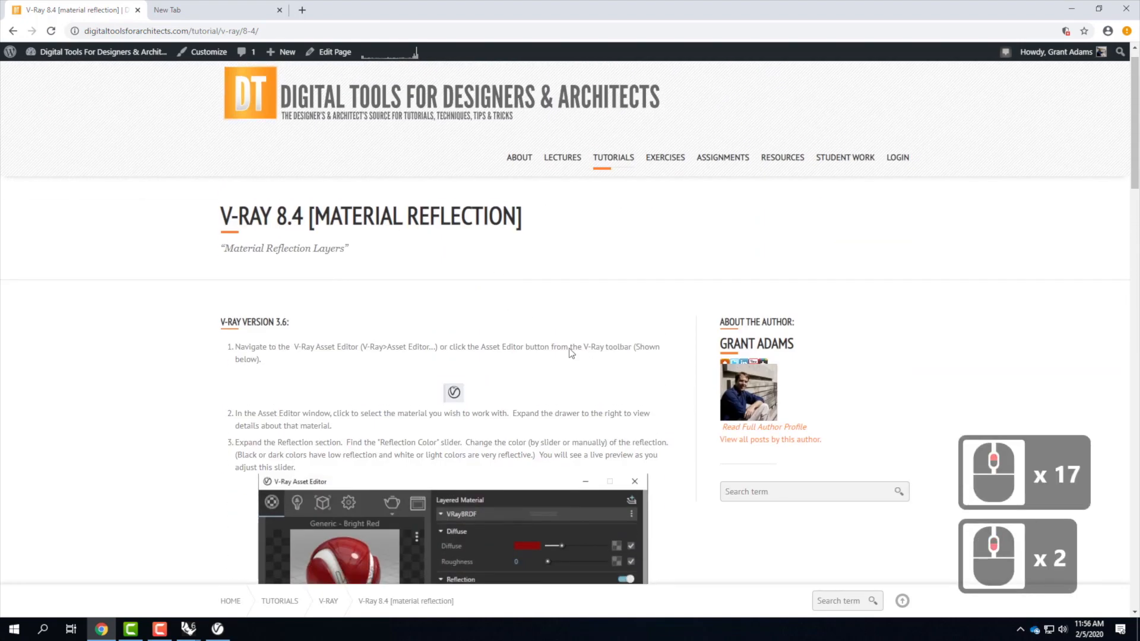
pyautogui.scroll(-5, 570, 350)
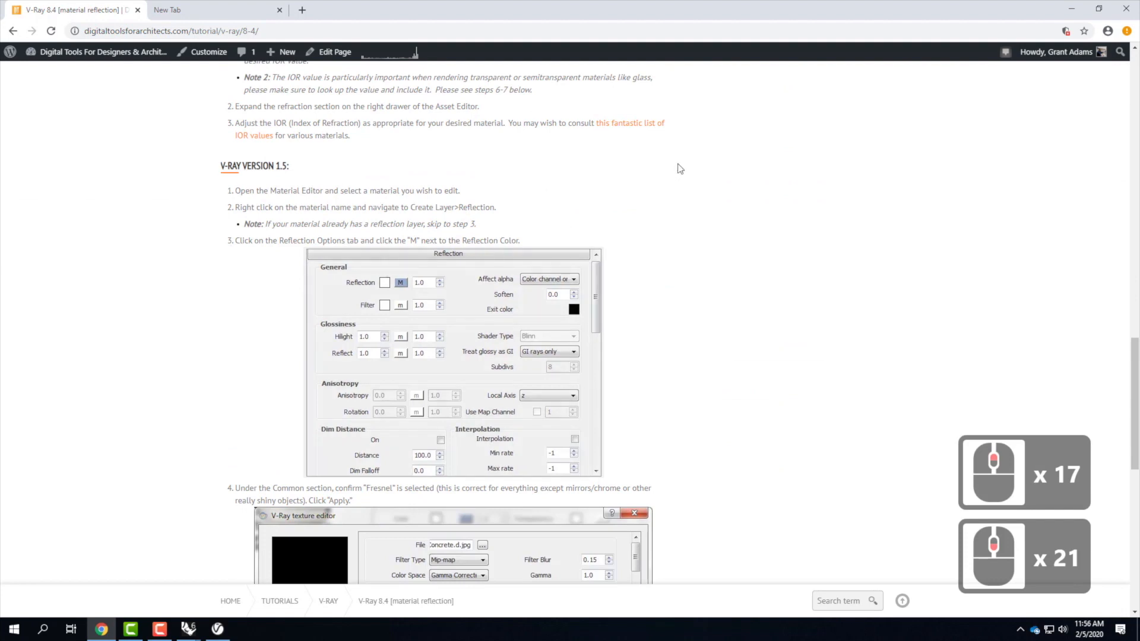
pyautogui.click(642, 126)
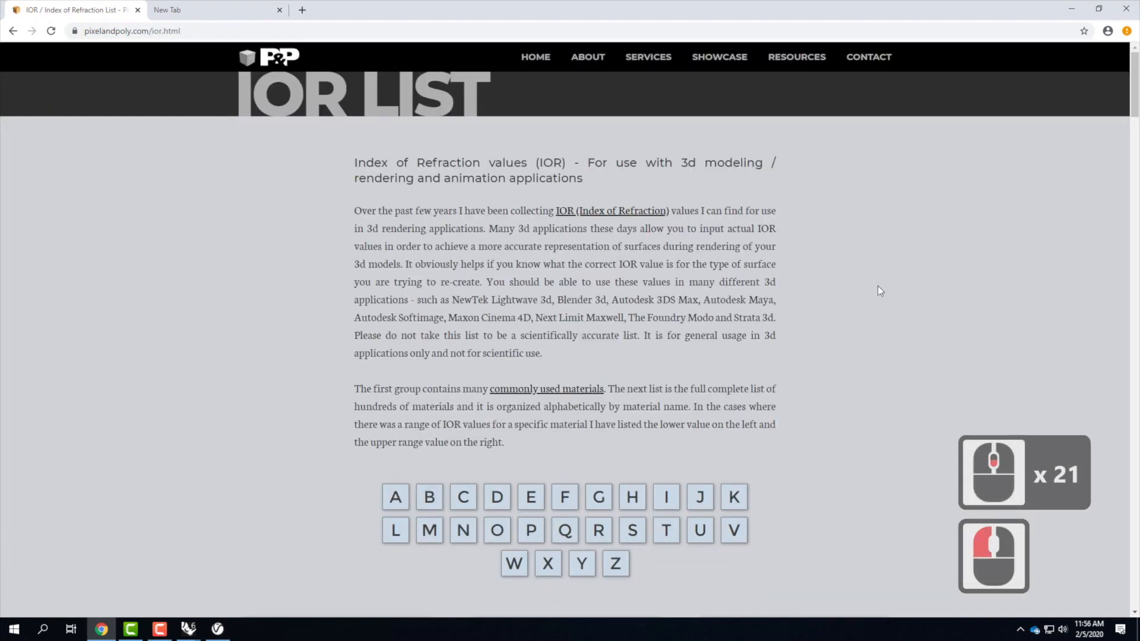
# Examine the index of refraction values for common materials and the alphabetical material tables
pyautogui.scroll(-6, 630, 246)
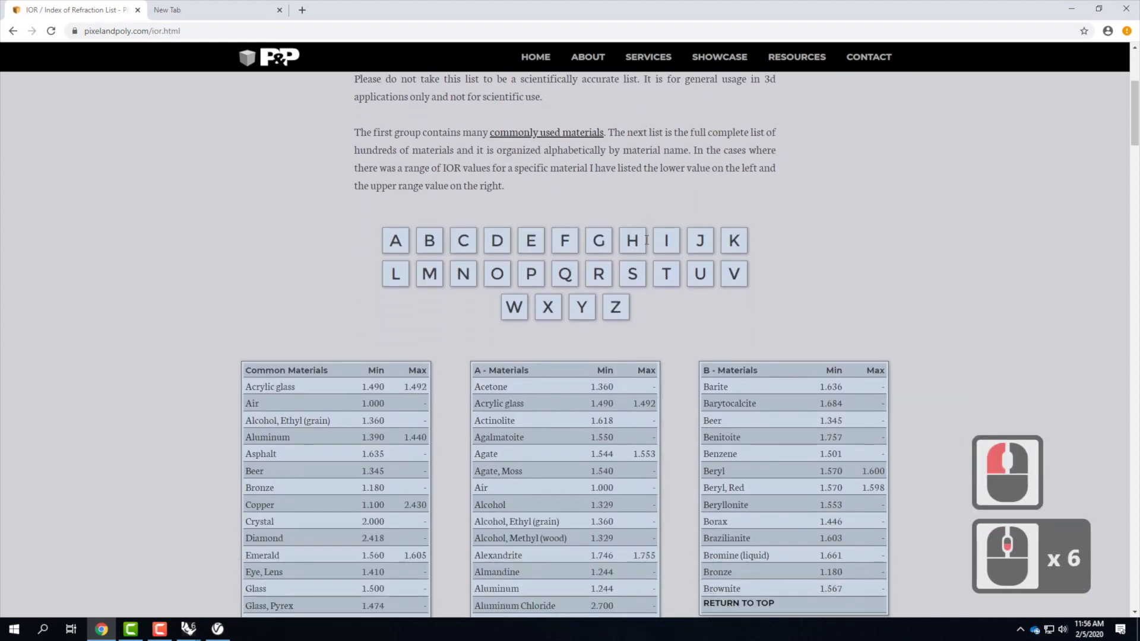
pyautogui.scroll(-3, 647, 240)
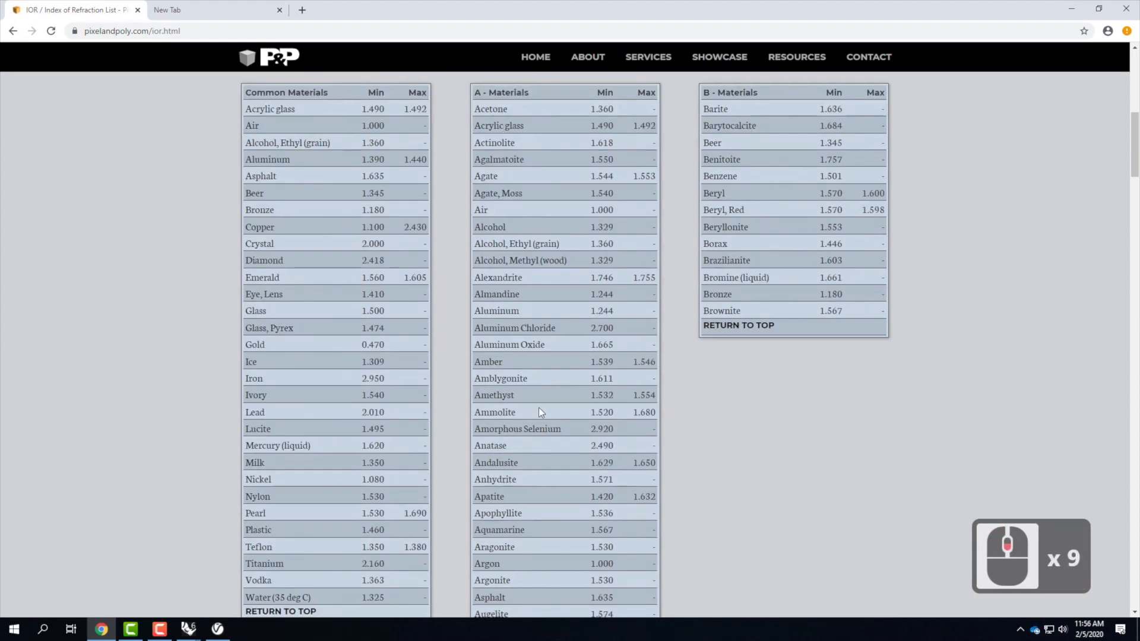
pyautogui.scroll(-13, 528, 380)
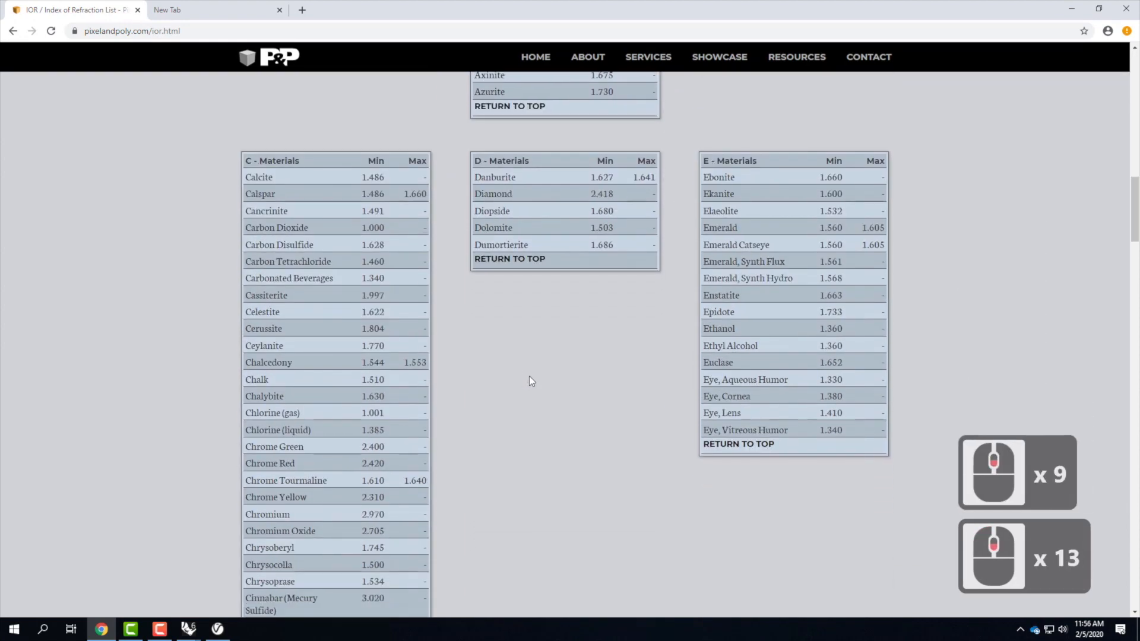
pyautogui.scroll(5, 513, 324)
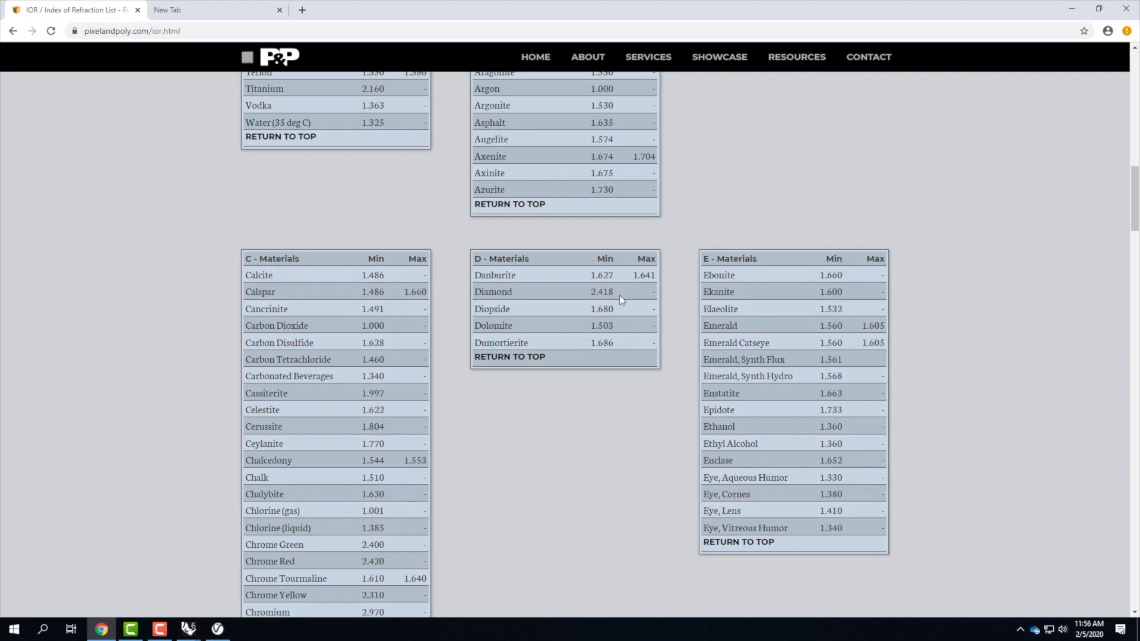
pyautogui.scroll(-7, 588, 272)
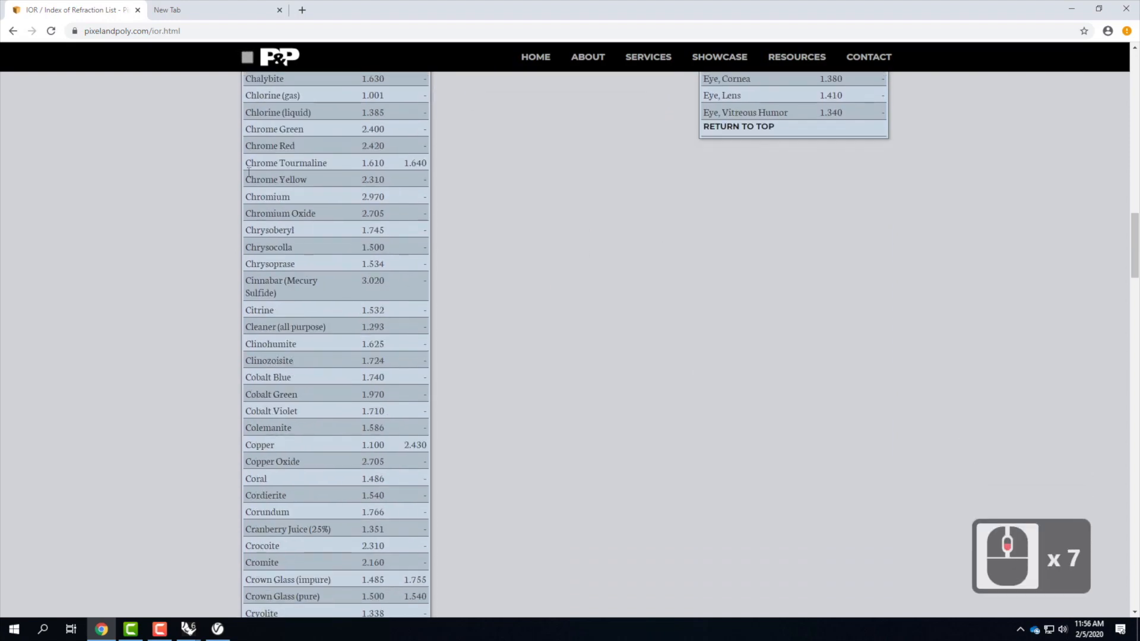
pyautogui.scroll(-9, 316, 431)
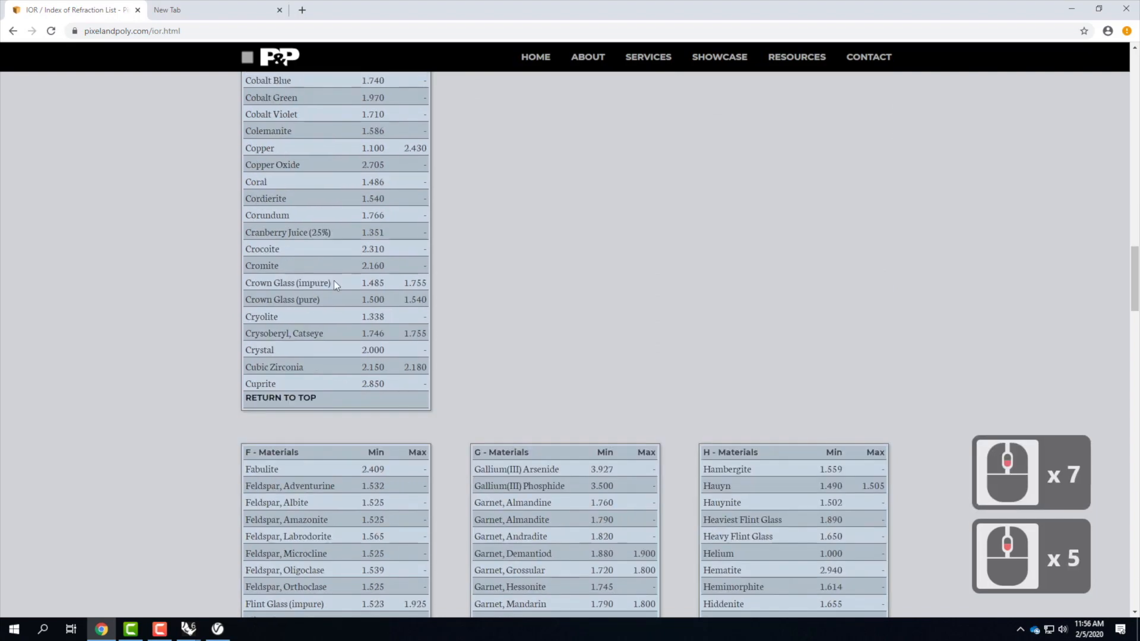
pyautogui.scroll(-11, 550, 426)
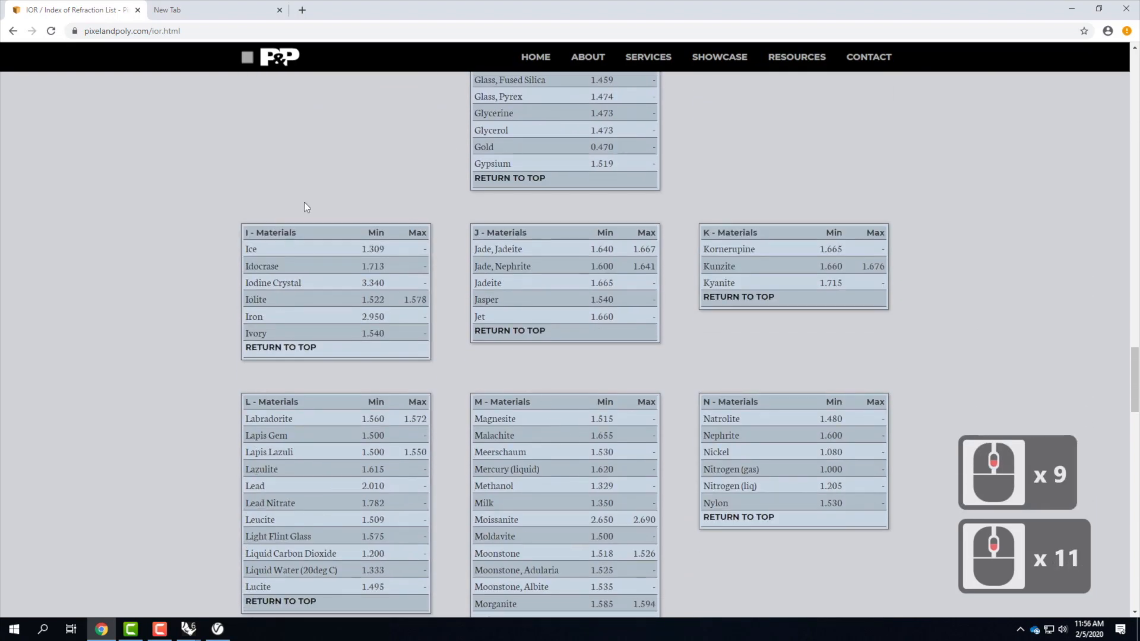
pyautogui.scroll(-5, 393, 272)
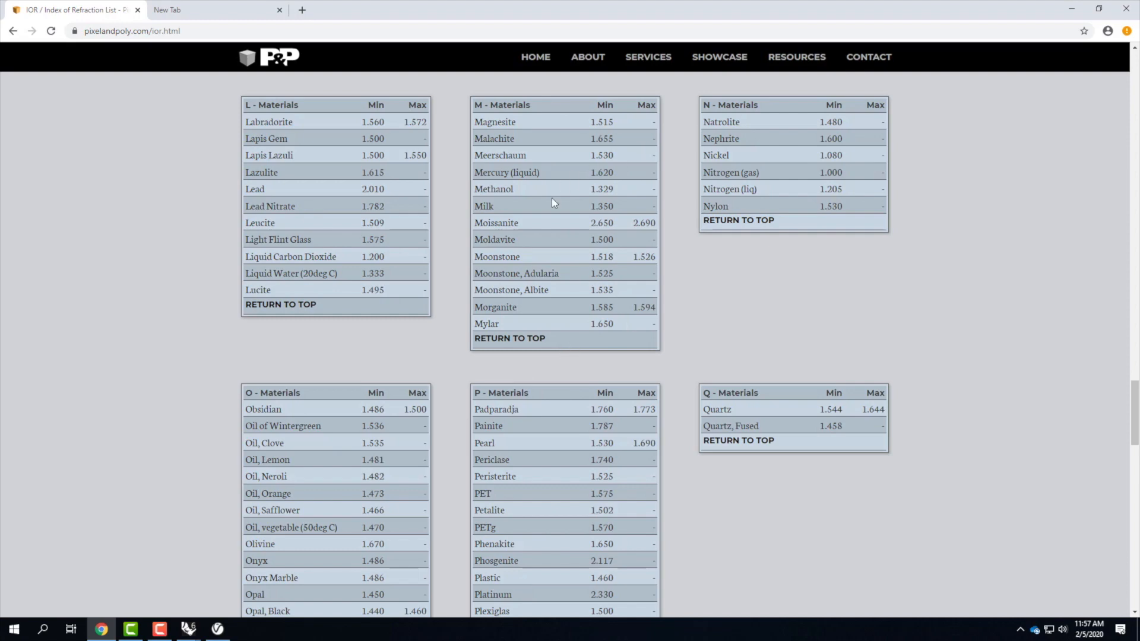
pyautogui.scroll(-3, 551, 203)
pyautogui.scroll(-3, 337, 417)
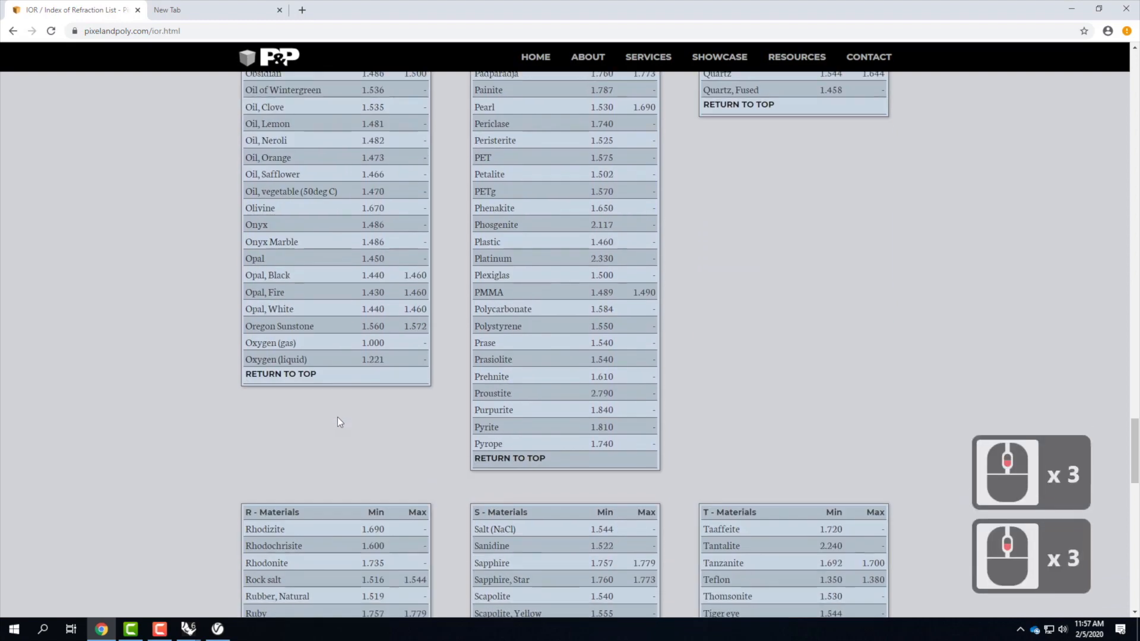
pyautogui.scroll(-4, 337, 422)
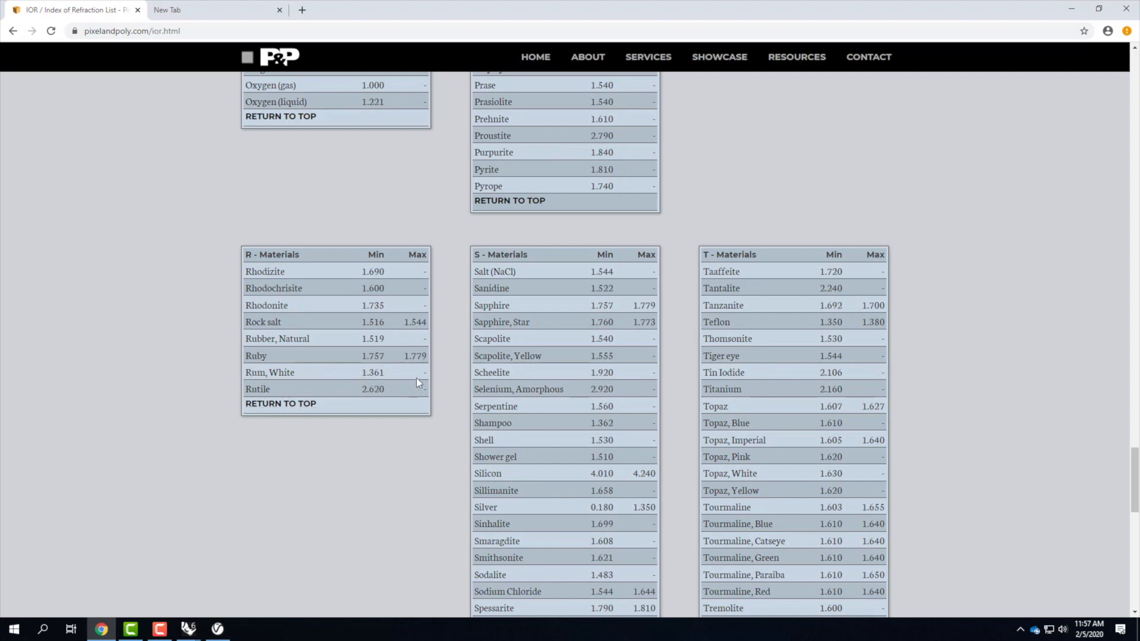
# Return to Rhino and move the V-Ray Asset Editor aside to uncover the cube and cylinder
pyautogui.click(1071, 8)
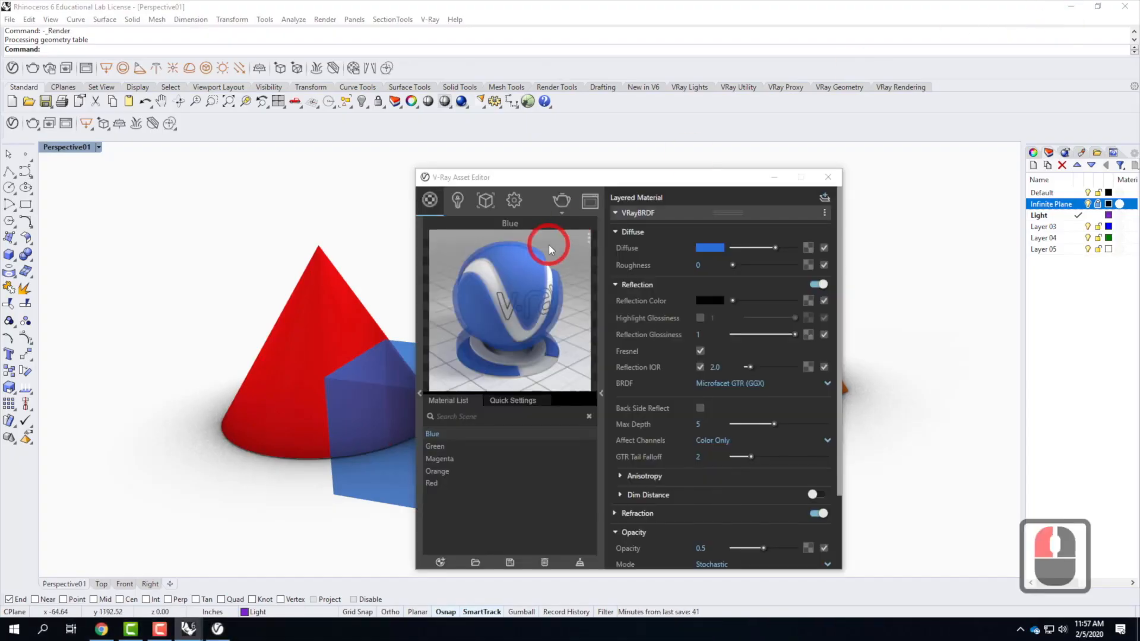
pyautogui.moveTo(528, 177); pyautogui.dragTo(736, 167)
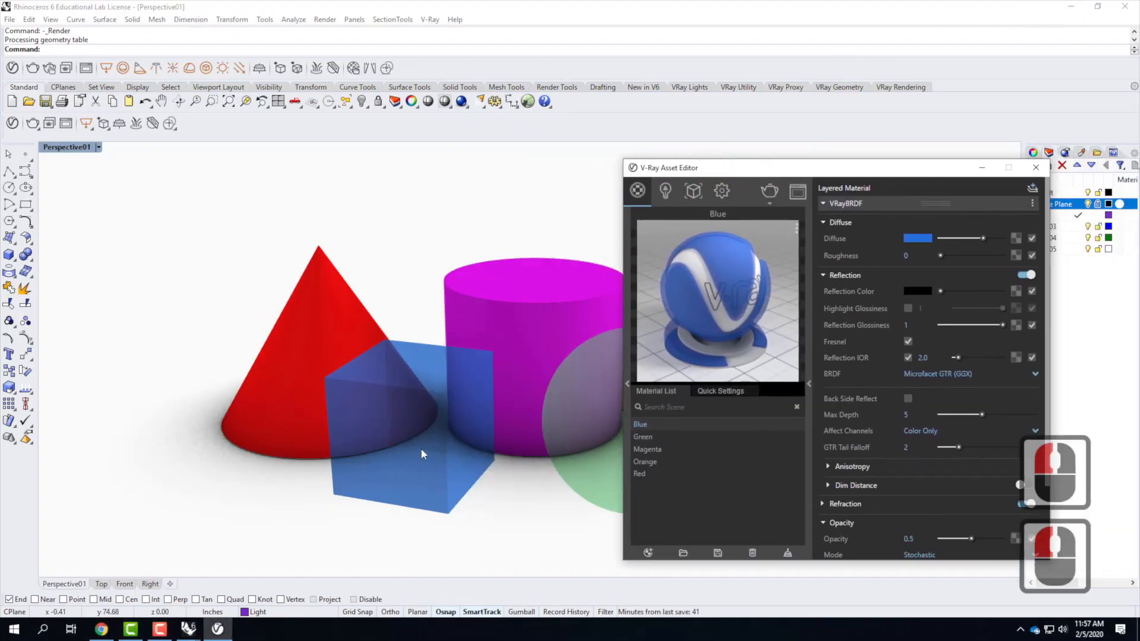
# Enable a custom Reflection IOR for the Magenta material and set it to 1.321
pyautogui.click(655, 447)
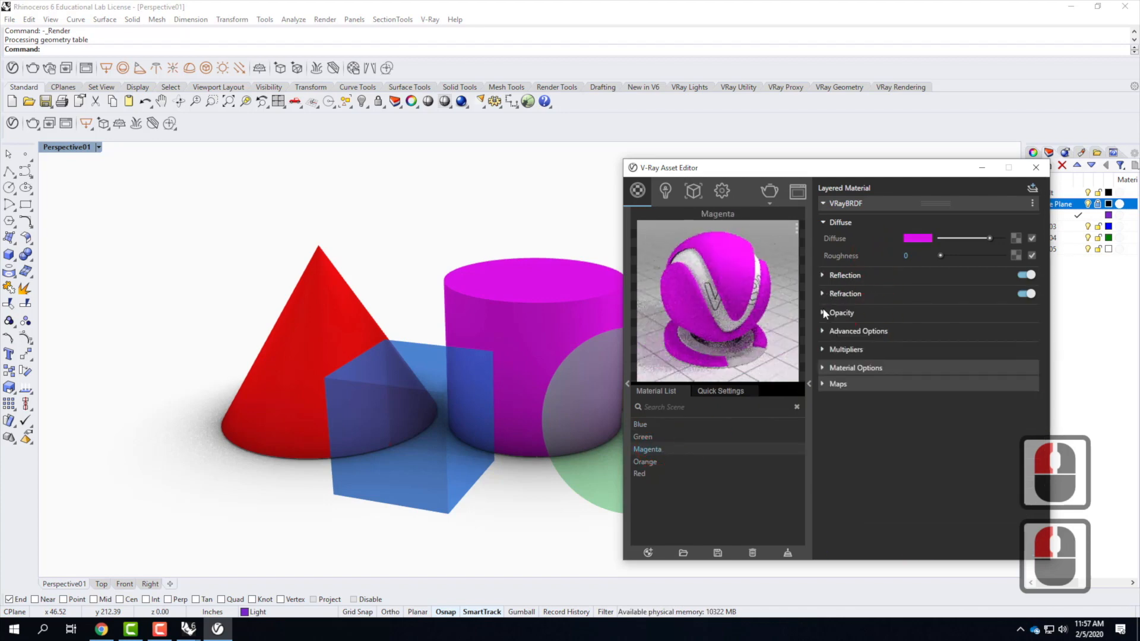
pyautogui.click(823, 276)
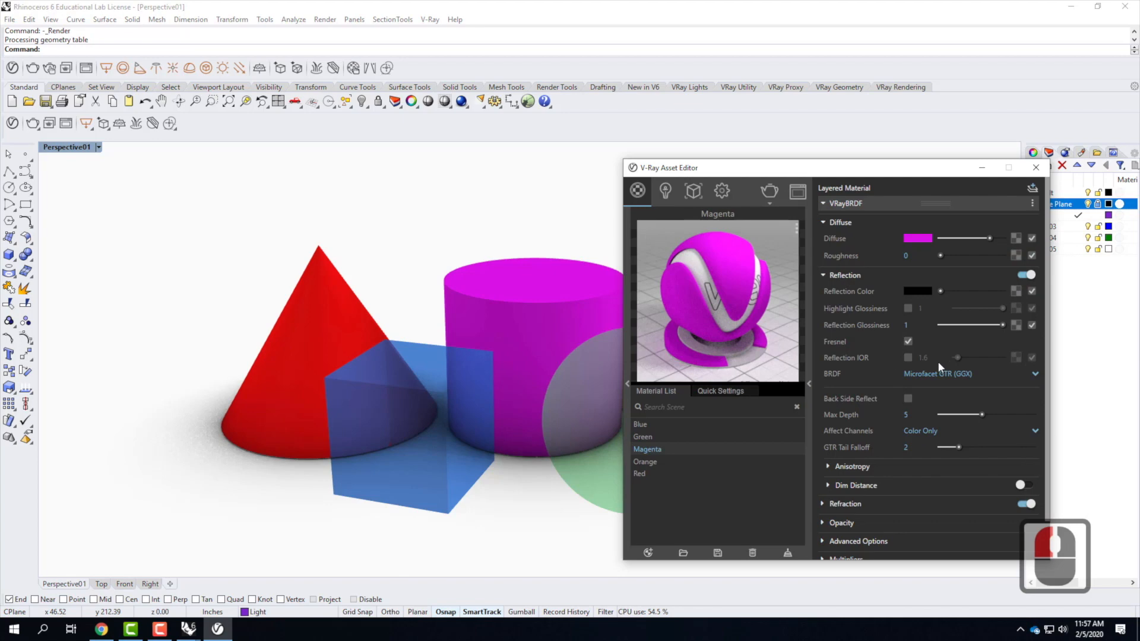
pyautogui.click(908, 357)
pyautogui.moveTo(931, 357); pyautogui.dragTo(892, 355)
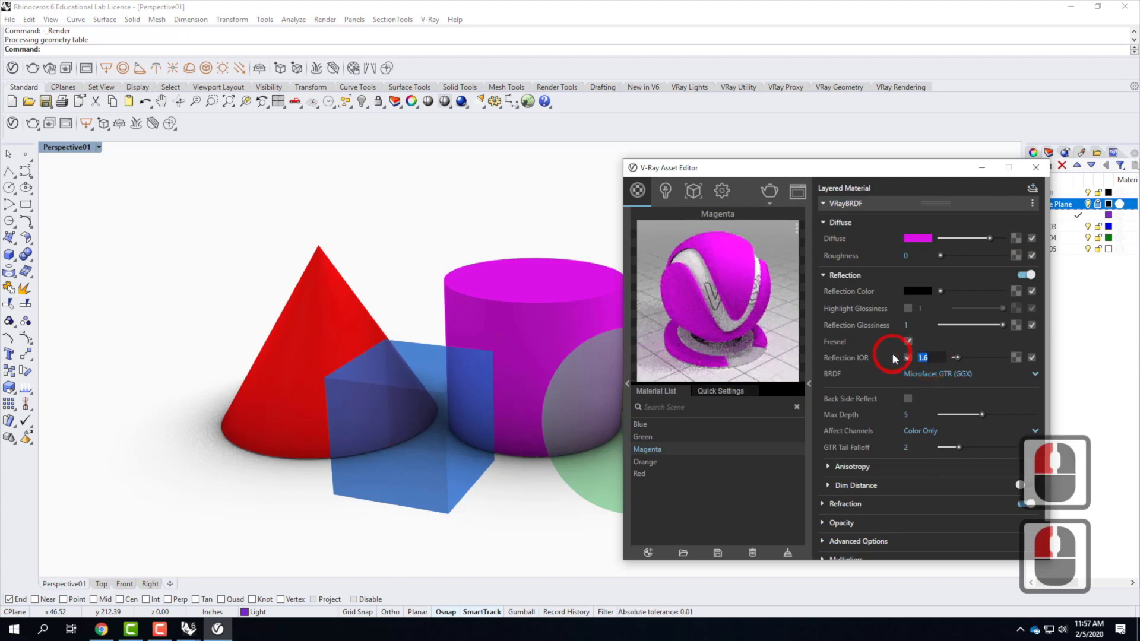
pyautogui.write('1.321')
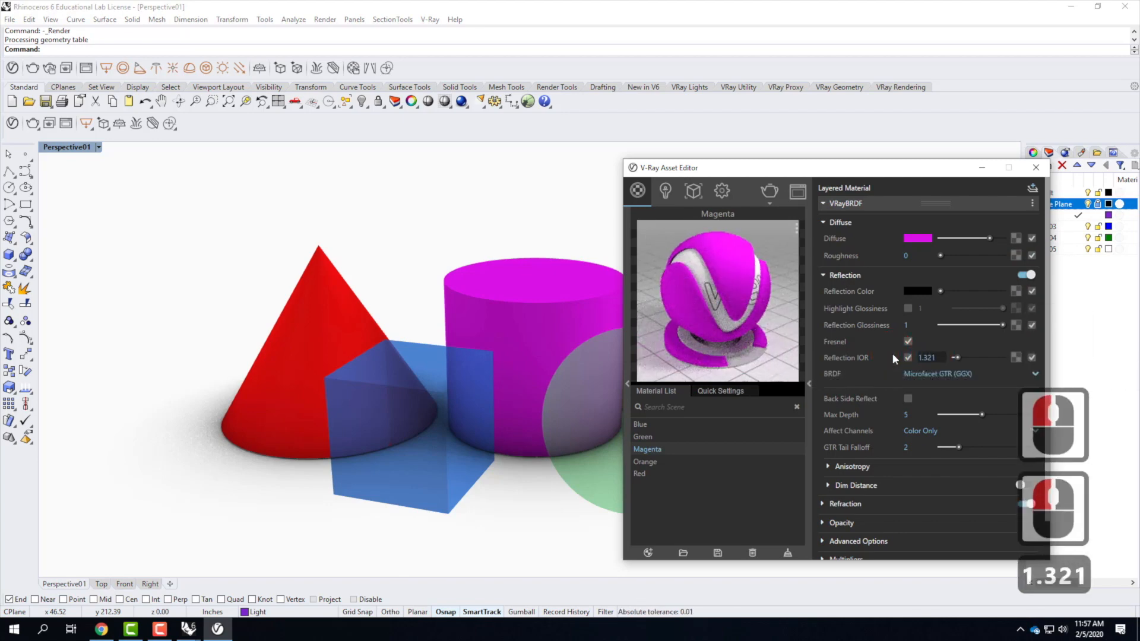
pyautogui.press('Tab')
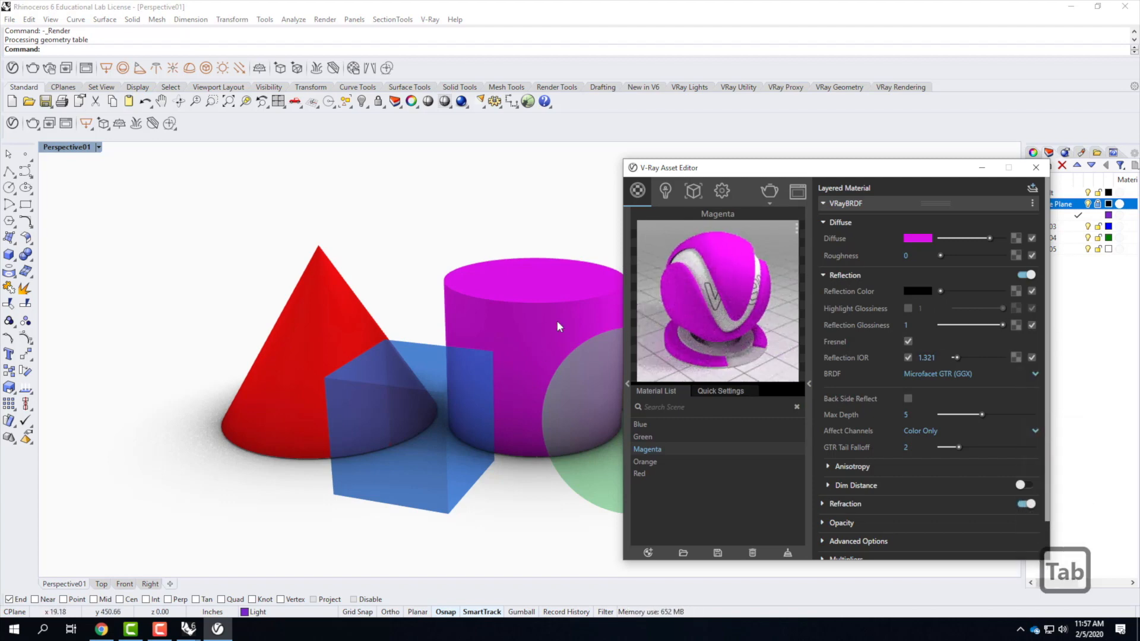
# Enable a custom Reflection IOR for the Orange material and set it to 5.0
pyautogui.moveTo(754, 173); pyautogui.dragTo(364, 168)
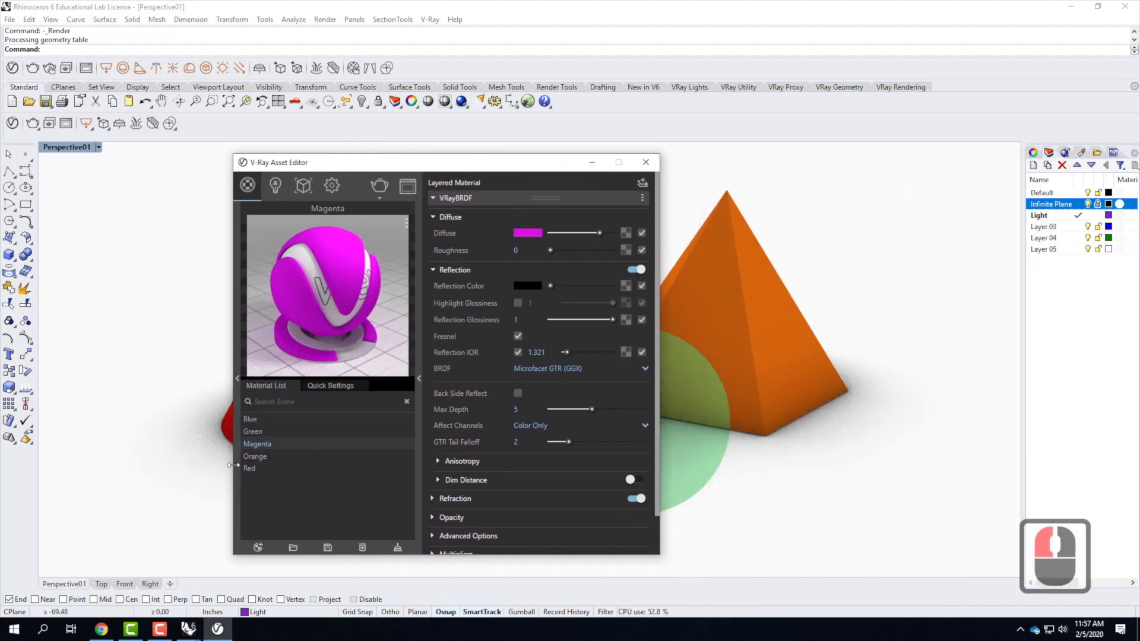
pyautogui.click(259, 455)
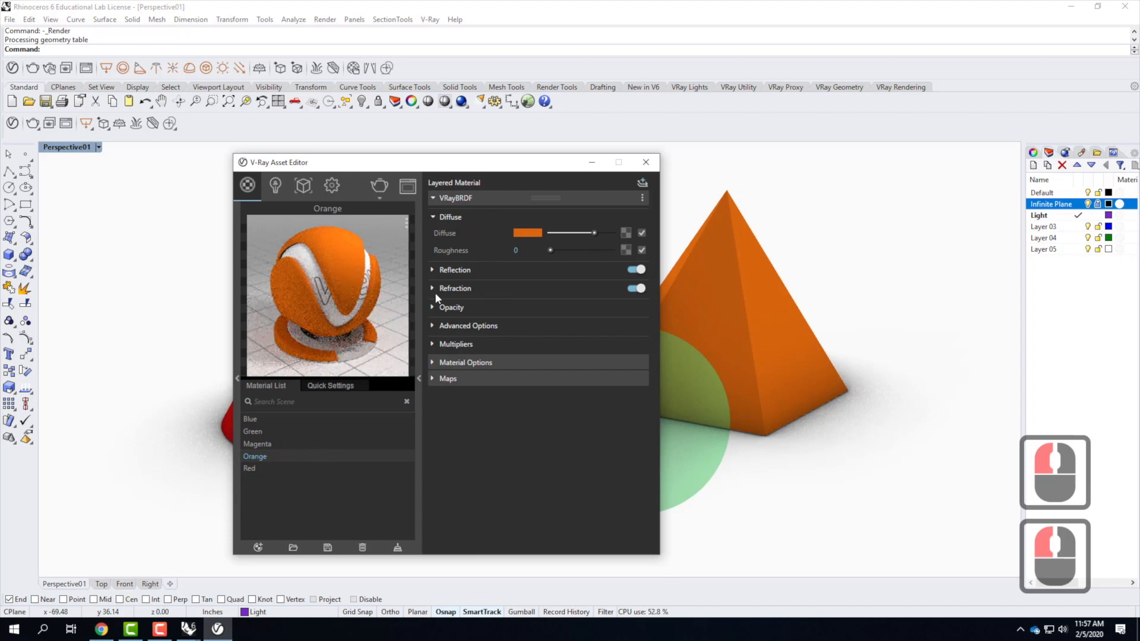
pyautogui.click(433, 270)
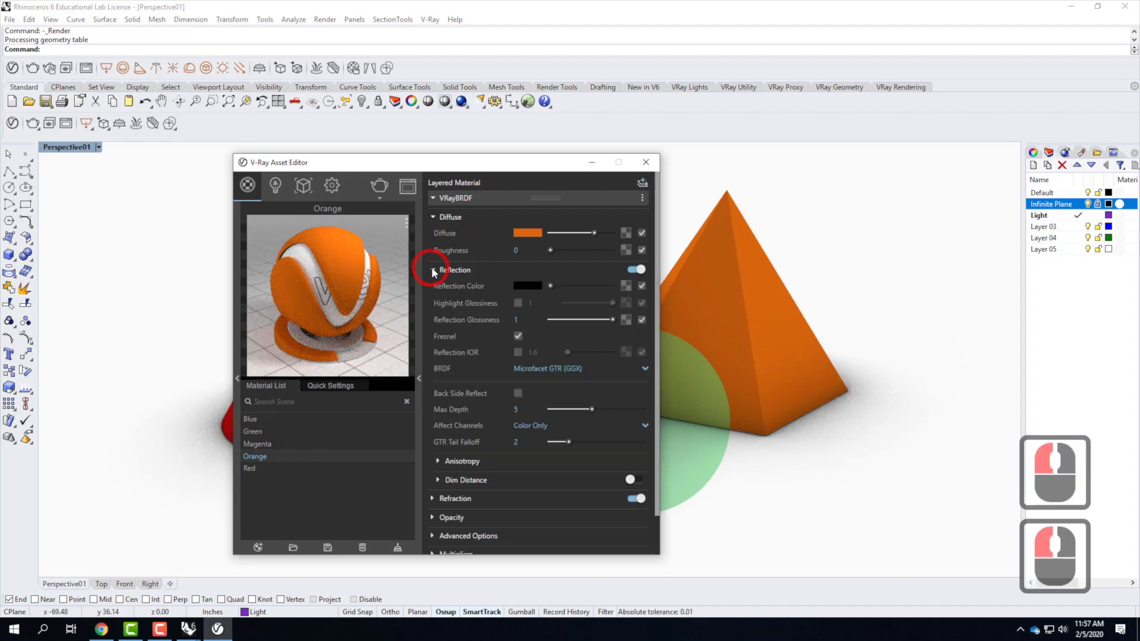
pyautogui.click(519, 353)
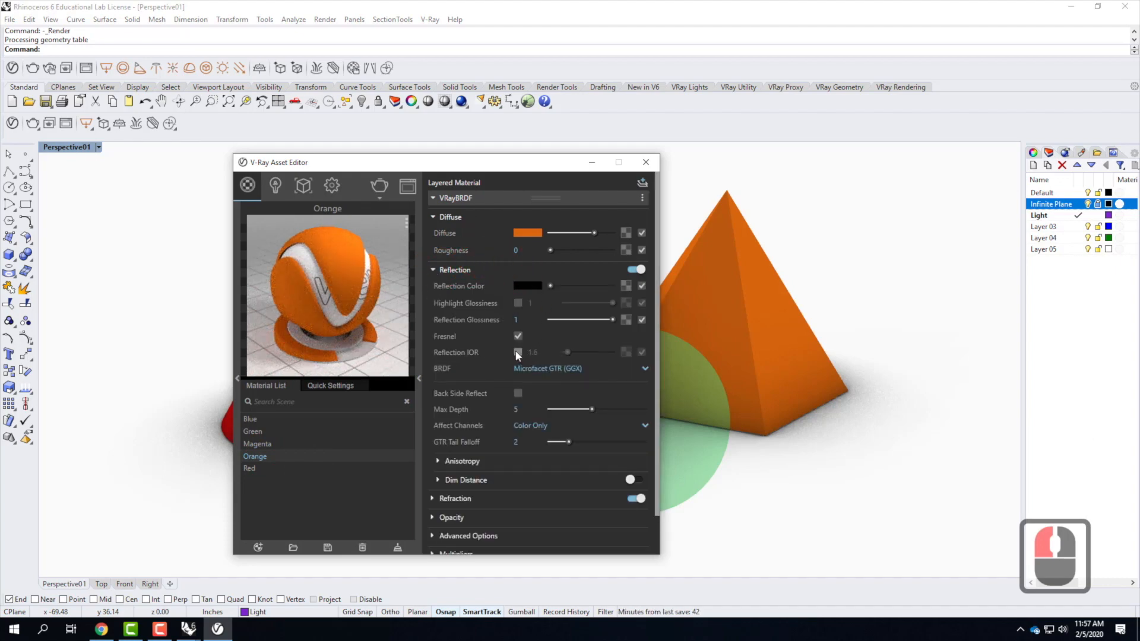
pyautogui.click(533, 352)
pyautogui.moveTo(475, 348); pyautogui.dragTo(494, 349)
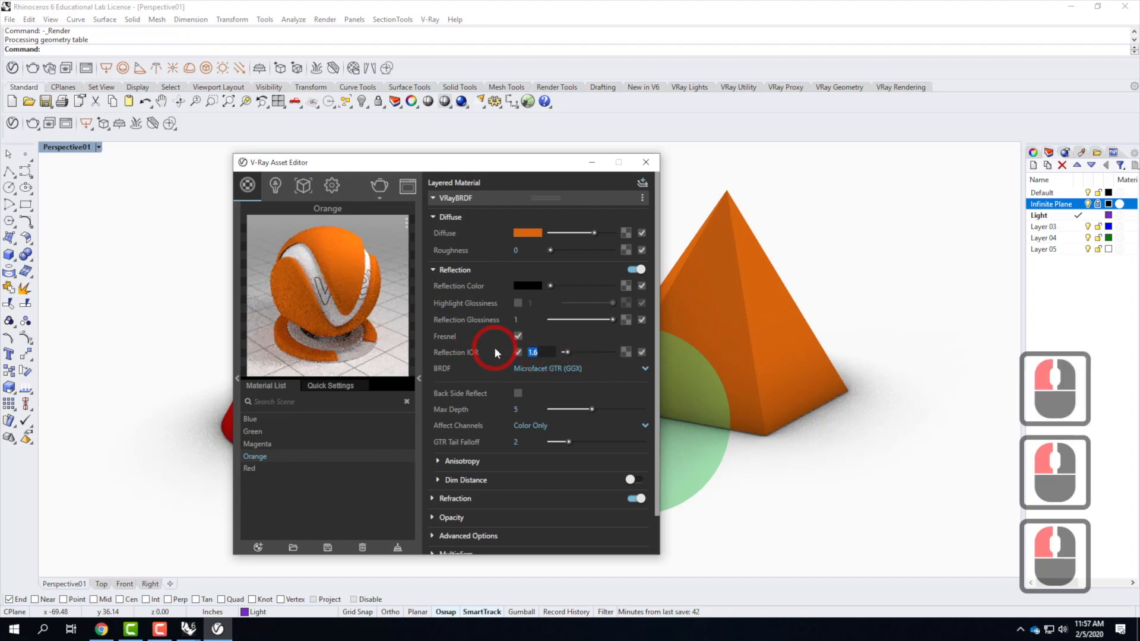
pyautogui.write('5.0')
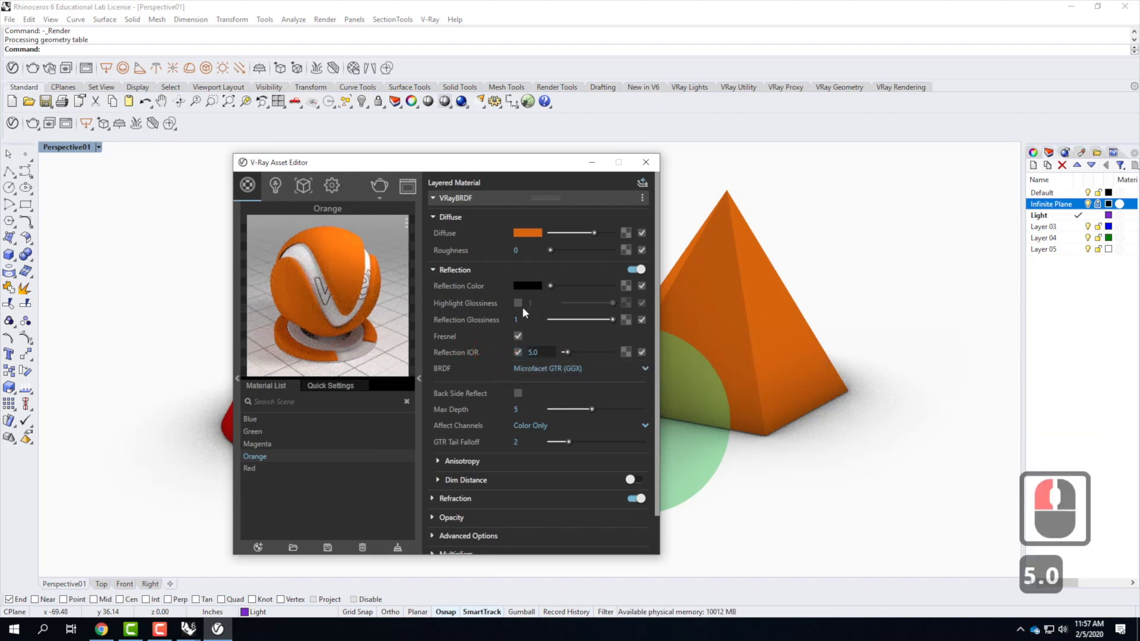
pyautogui.press('Tab')
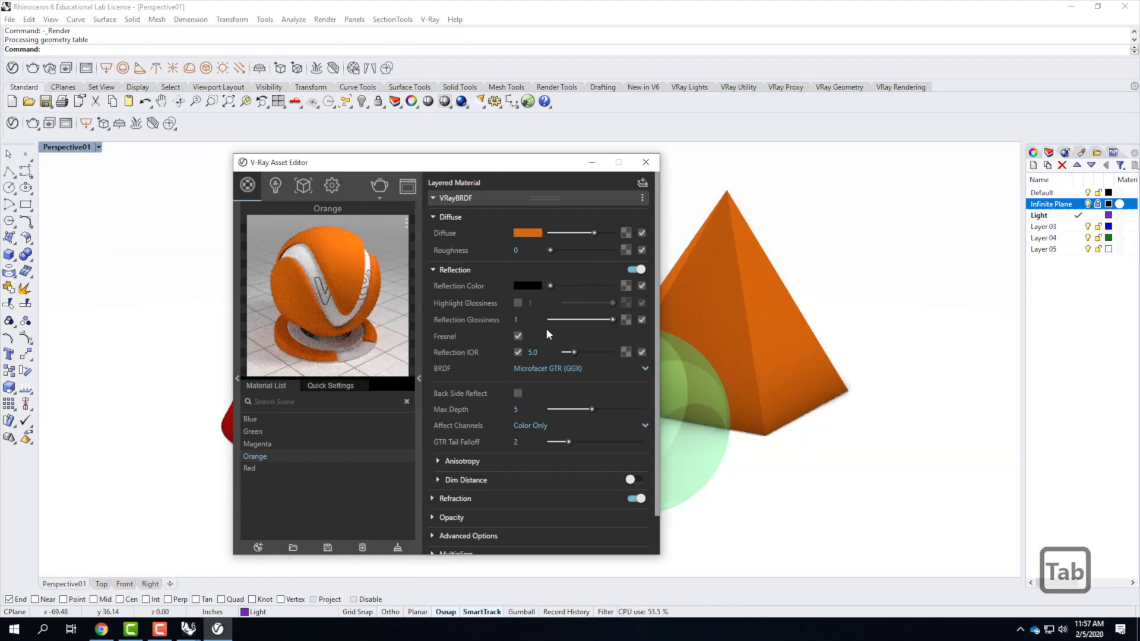
# Close the V-Ray Asset Editor and bring the V-Ray frame buffer with the last render to the front
pyautogui.click(648, 163)
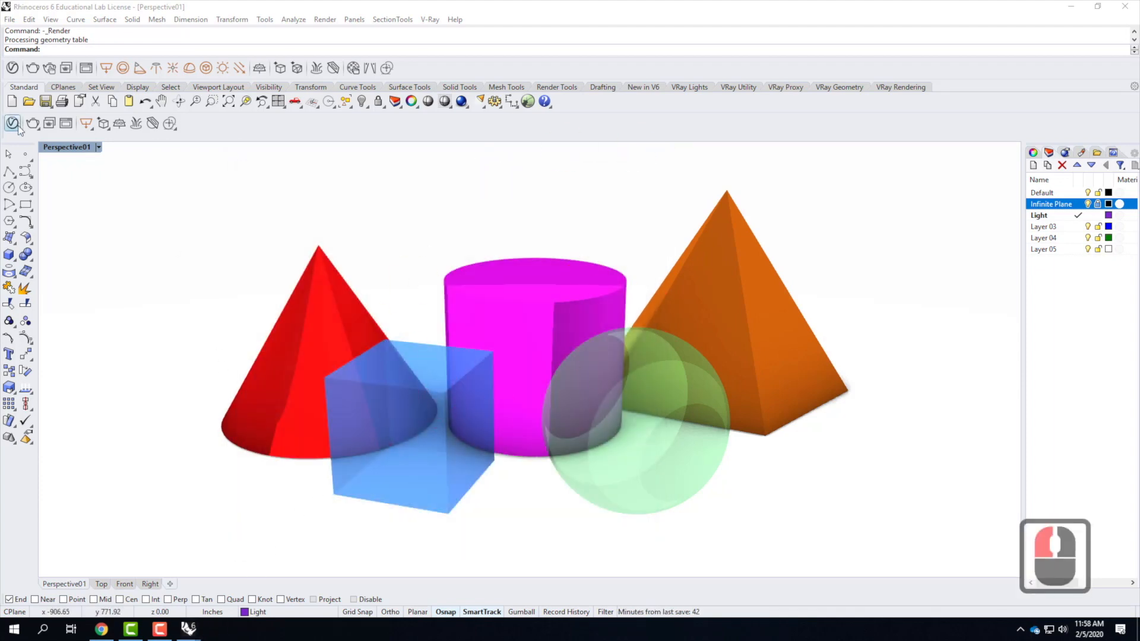
pyautogui.click(66, 125)
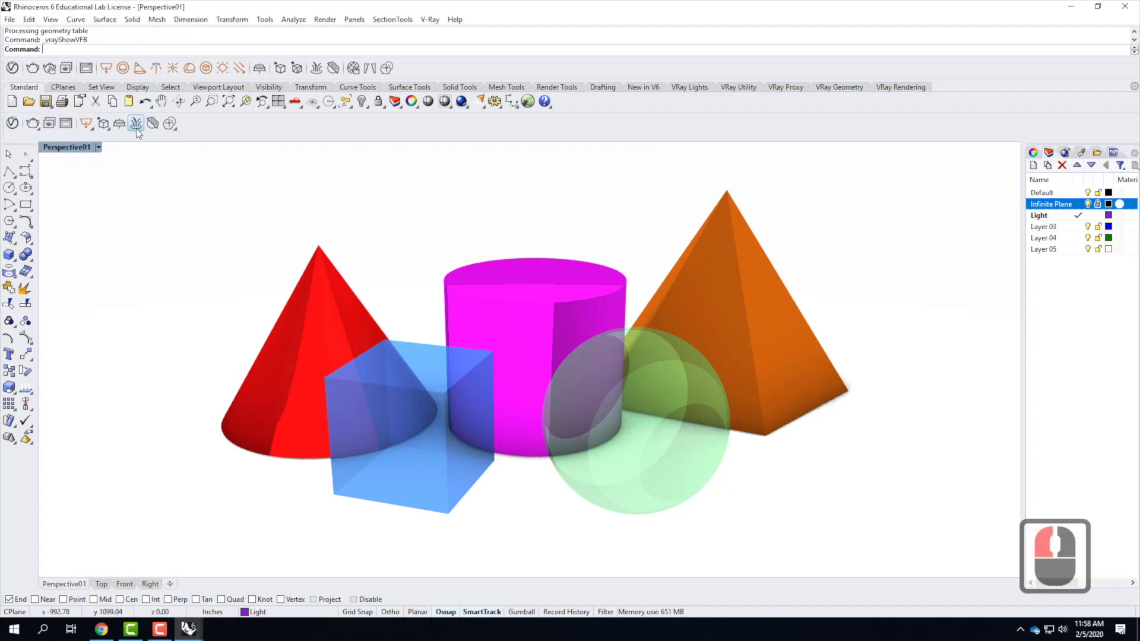
pyautogui.click(1071, 8)
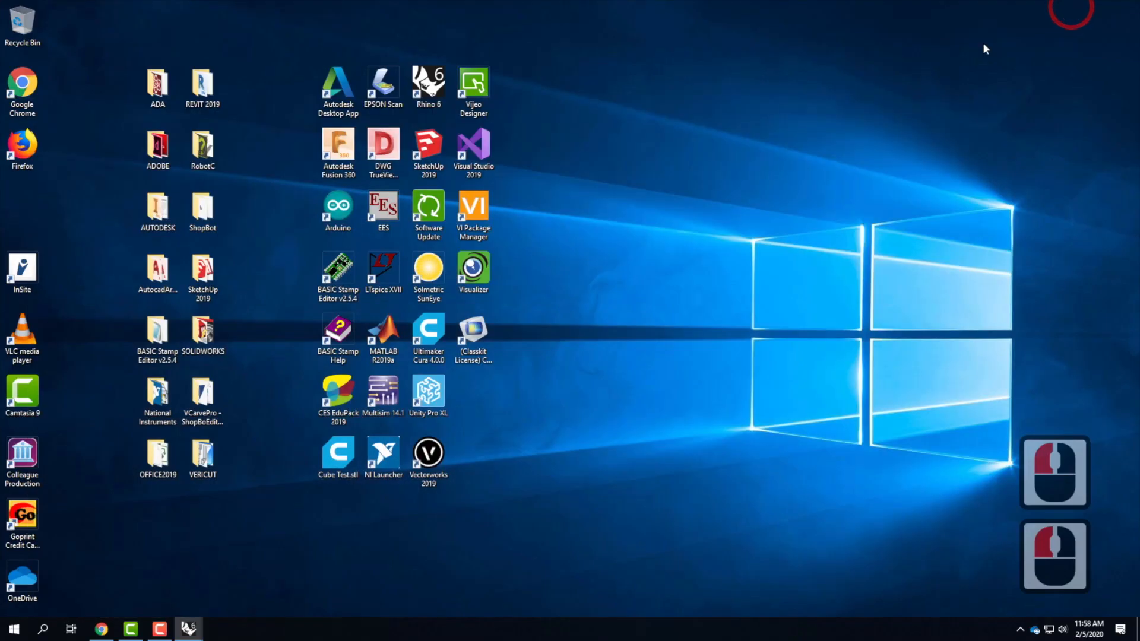
pyautogui.click(199, 630)
pyautogui.click(270, 600)
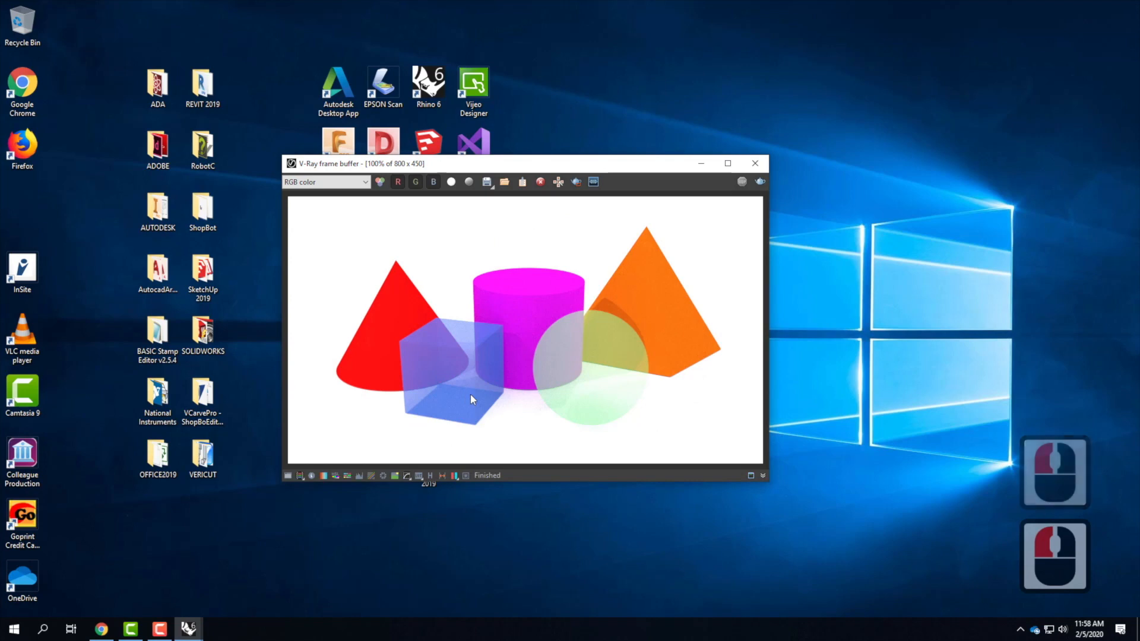
# Save the rendered image as a PNG in the S2020 folder, adding "-2" to the Render01 file name
pyautogui.click(487, 182)
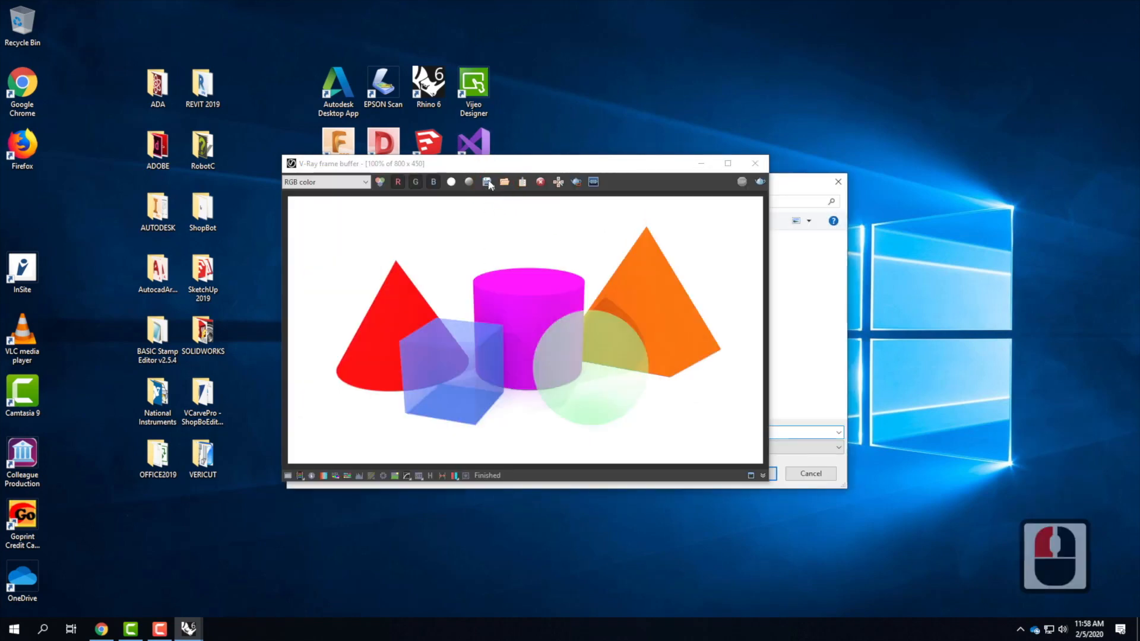
pyautogui.click(798, 183)
pyautogui.click(418, 263)
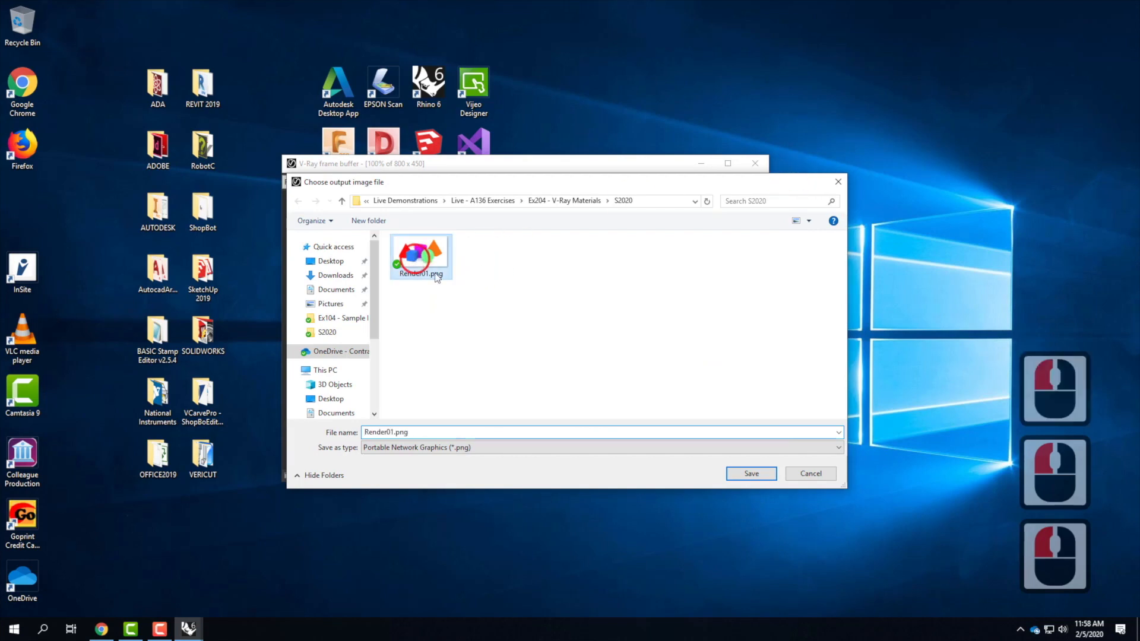
pyautogui.click(388, 434)
pyautogui.click(392, 433)
pyautogui.click(441, 429)
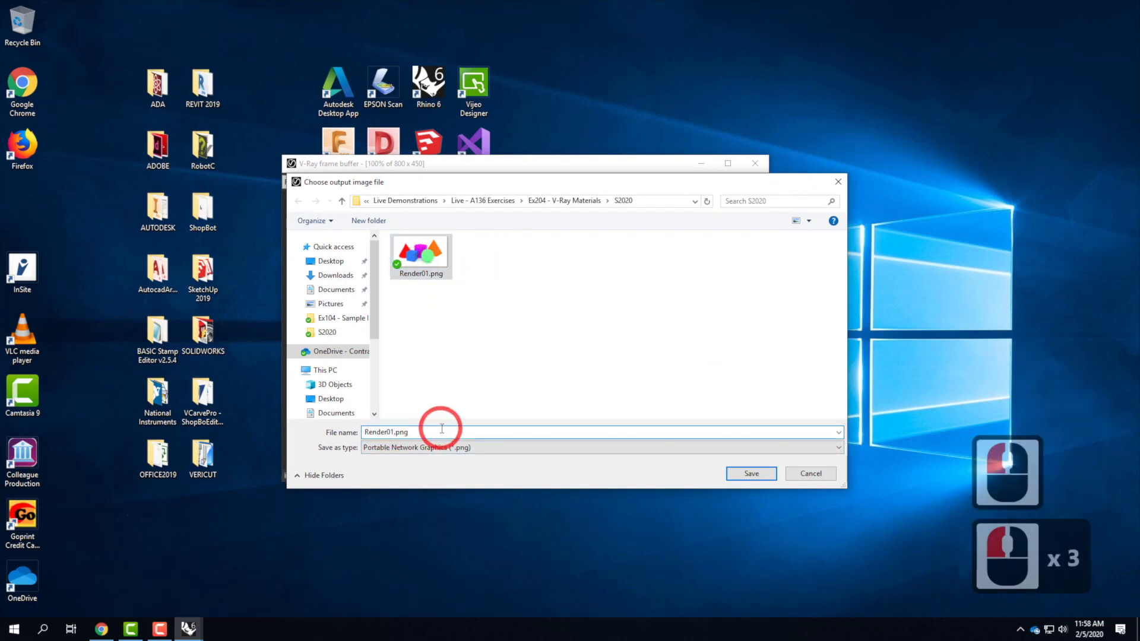
pyautogui.write('-2')
pyautogui.click(759, 472)
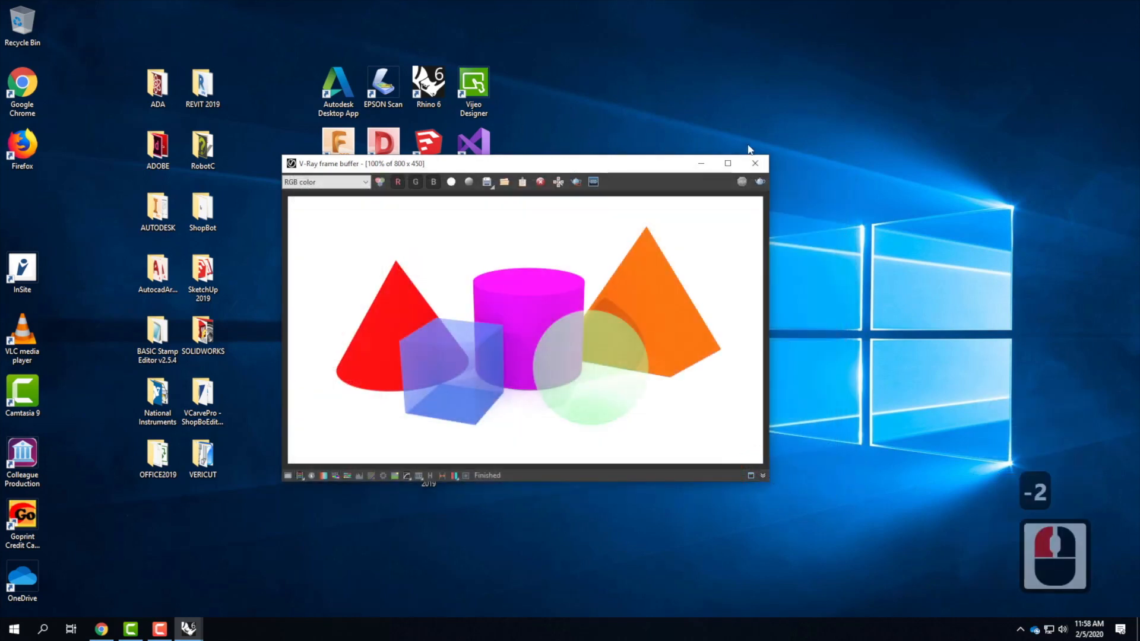
# Close the frame buffer, return to the Rhino model, reopen the V-Ray Asset Editor and render the scene
pyautogui.click(754, 163)
pyautogui.click(188, 628)
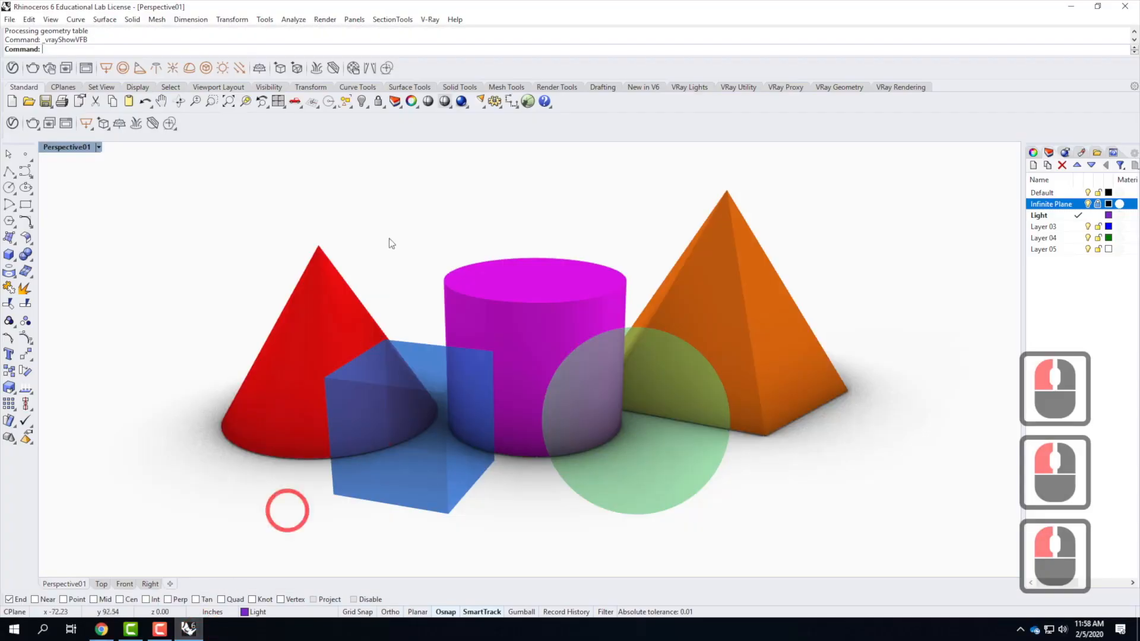
pyautogui.click(11, 123)
pyautogui.click(494, 100)
pyautogui.click(383, 188)
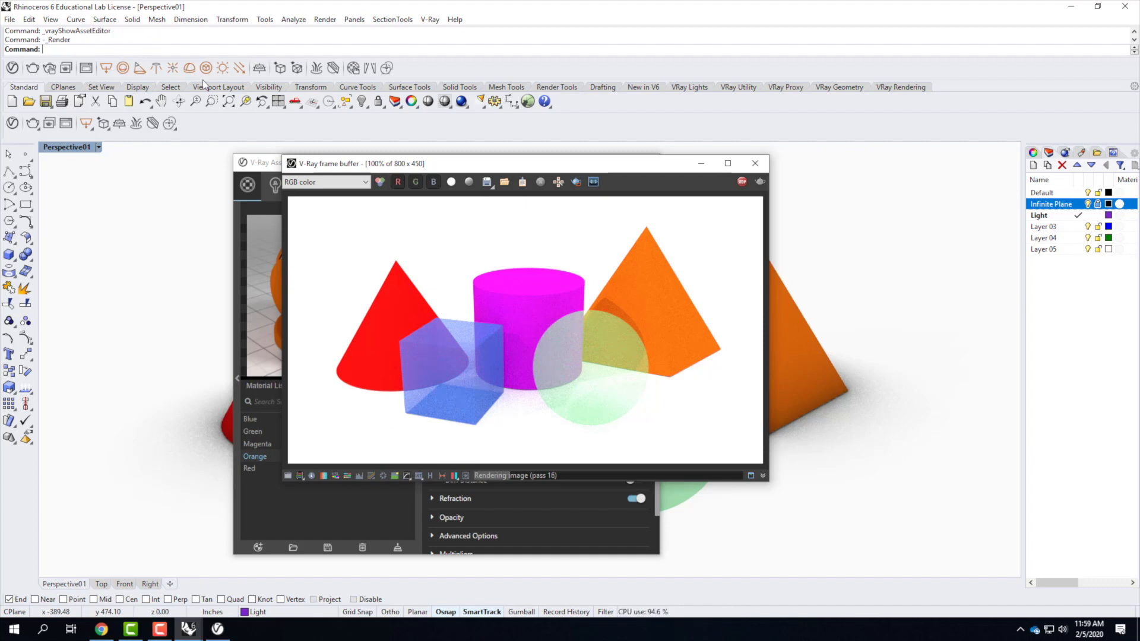
# Examine the Orange material's reflection and refraction settings in the V-Ray Asset Editor
pyautogui.click(262, 169)
pyautogui.click(531, 233)
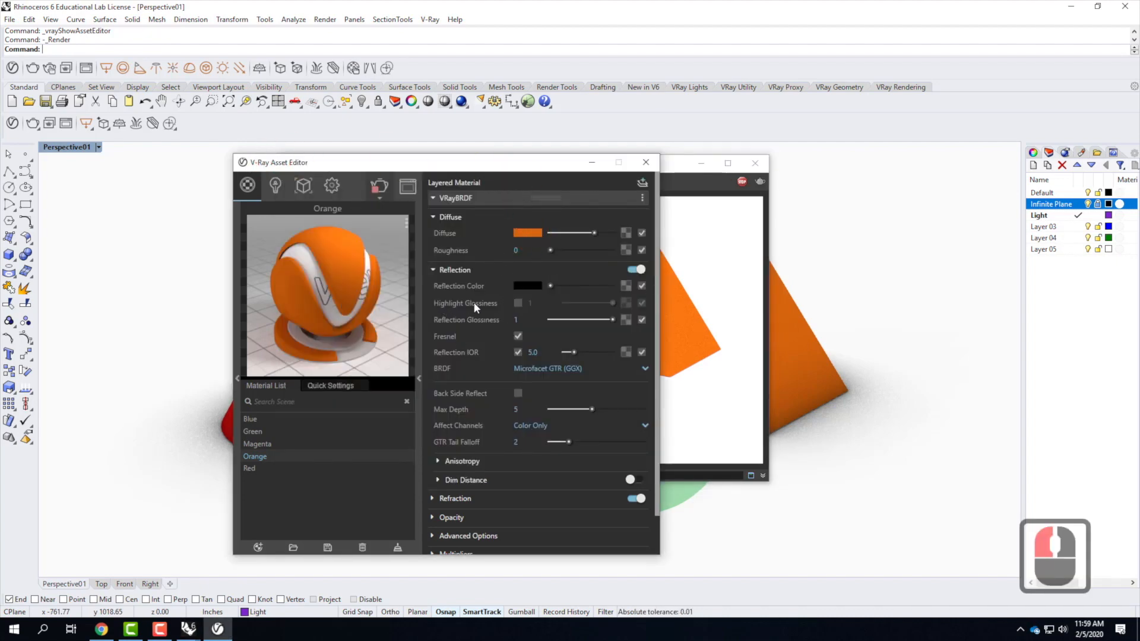
pyautogui.moveTo(484, 304)
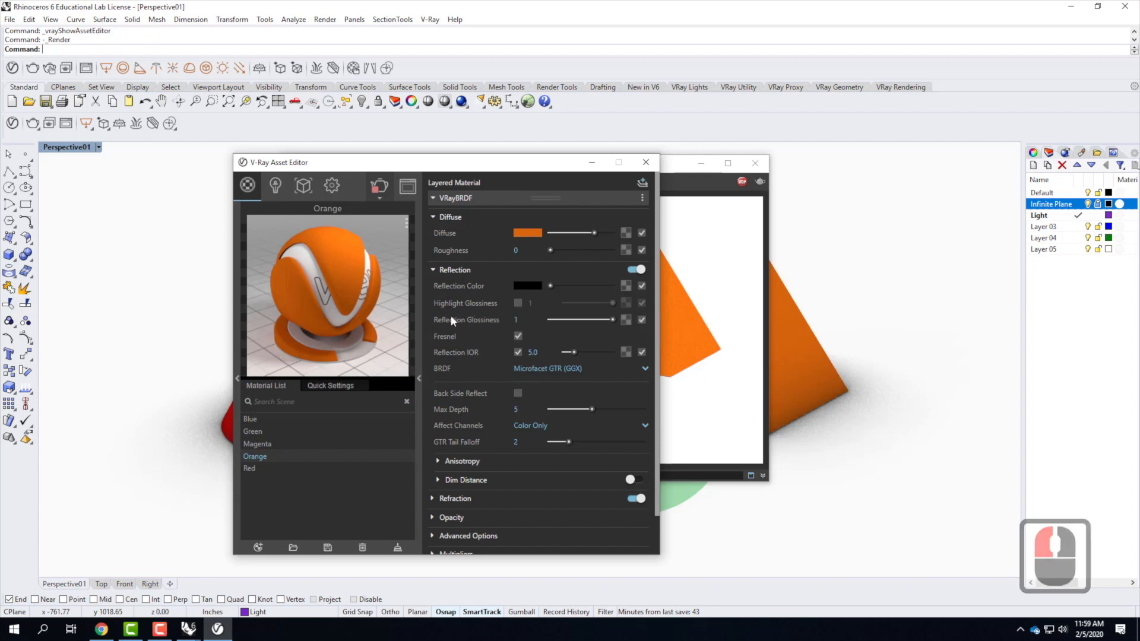
pyautogui.click(529, 321)
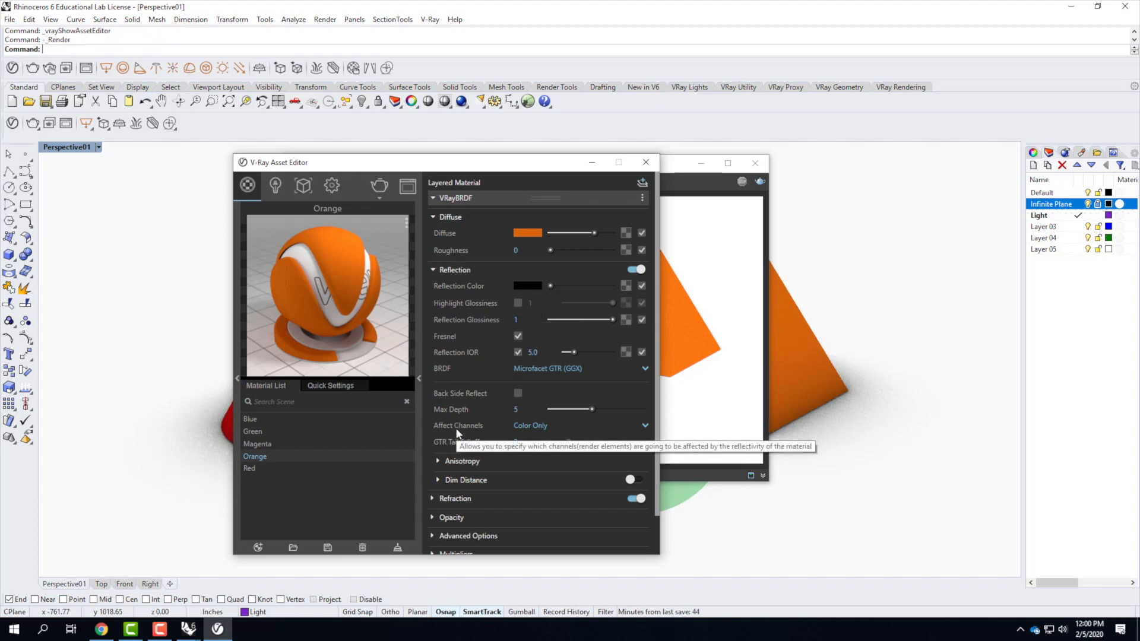
pyautogui.click(432, 270)
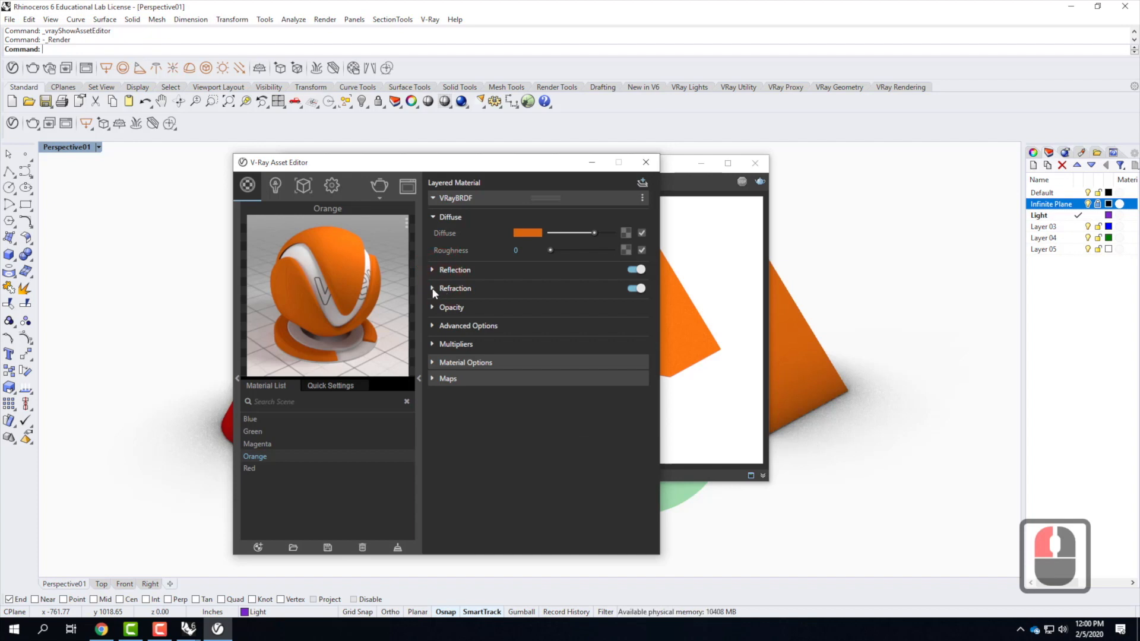
pyautogui.click(432, 288)
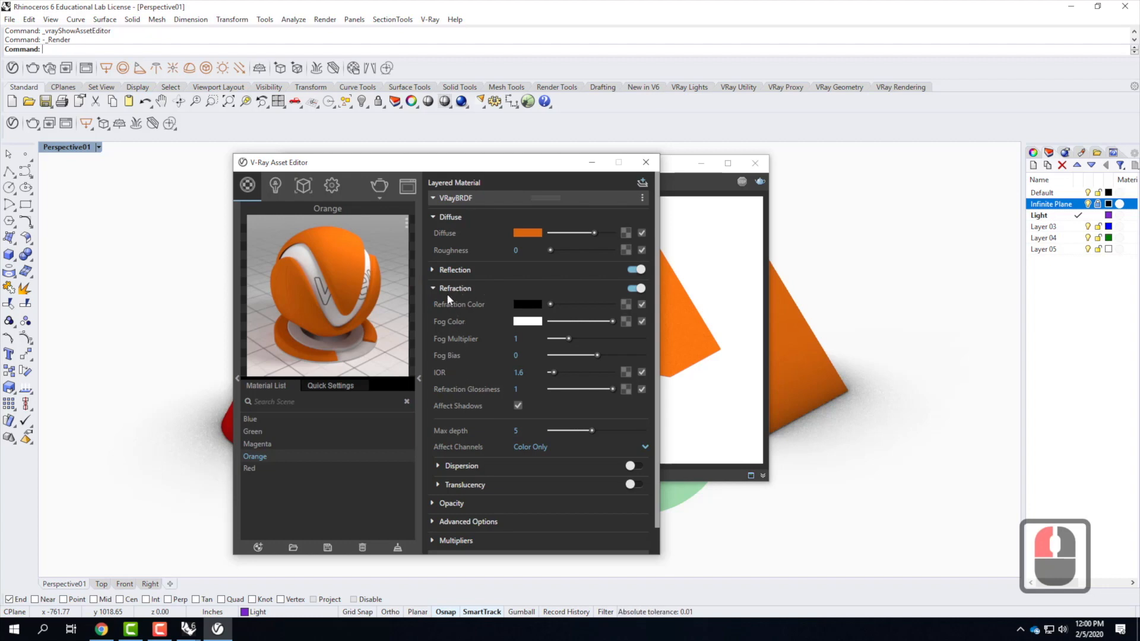
pyautogui.click(433, 289)
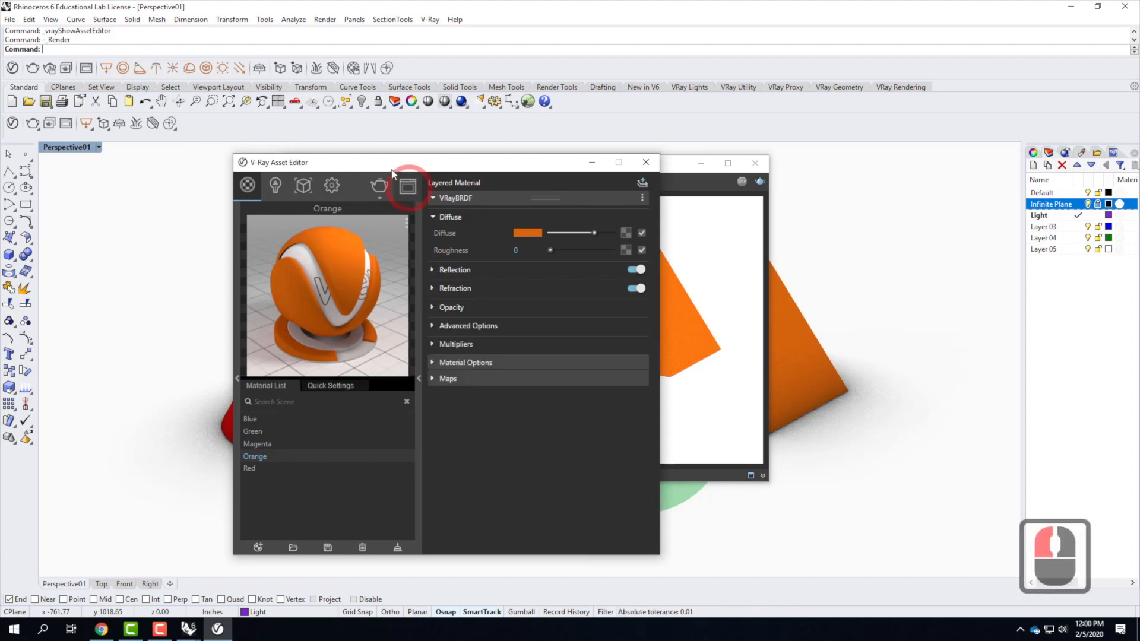
# Move the V-Ray Asset Editor off the rendered cone and set the Red material's custom Reflection IOR to 2.41
pyautogui.moveTo(394, 167); pyautogui.dragTo(638, 172)
pyautogui.click(275, 184)
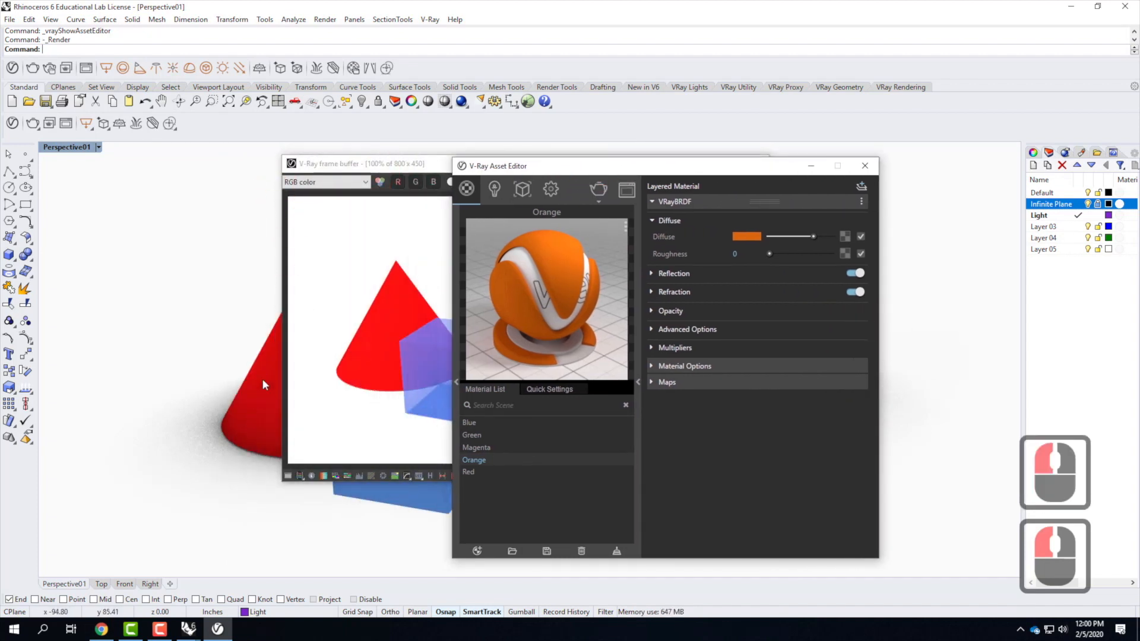
pyautogui.click(473, 472)
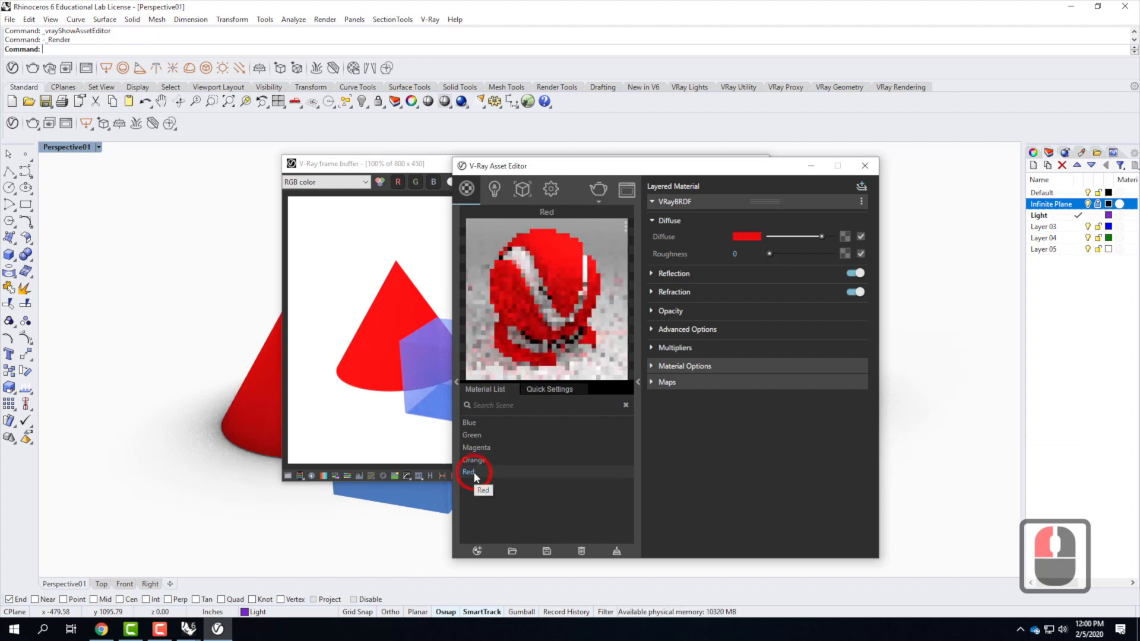
pyautogui.click(674, 273)
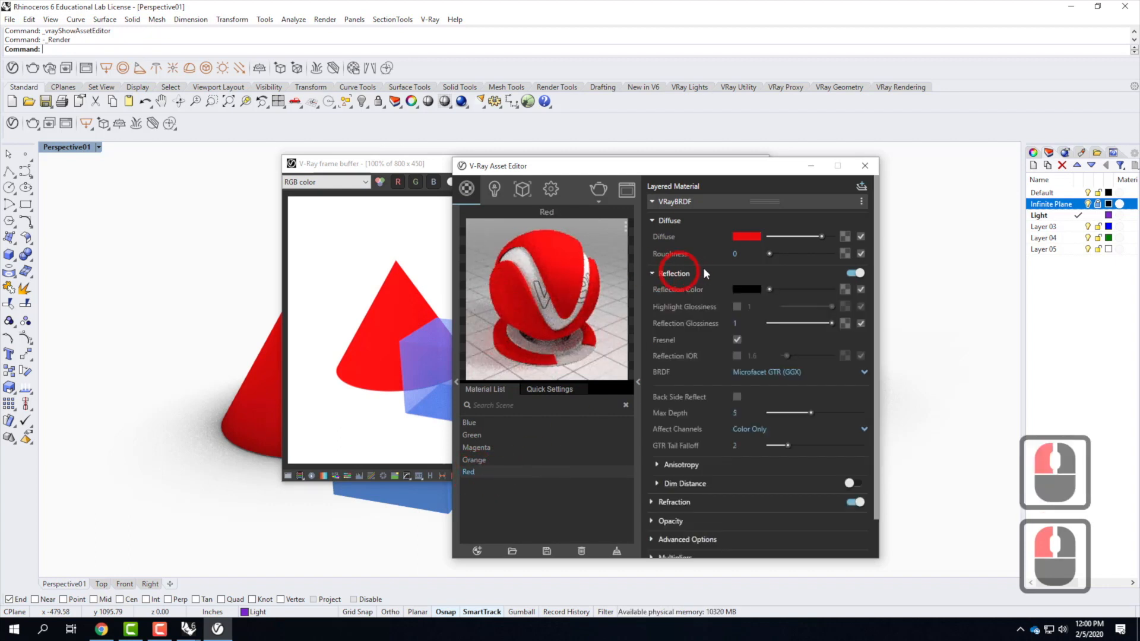
pyautogui.click(755, 356)
pyautogui.click(746, 356)
pyautogui.click(736, 356)
pyautogui.moveTo(759, 354); pyautogui.dragTo(729, 349)
pyautogui.write('2.41')
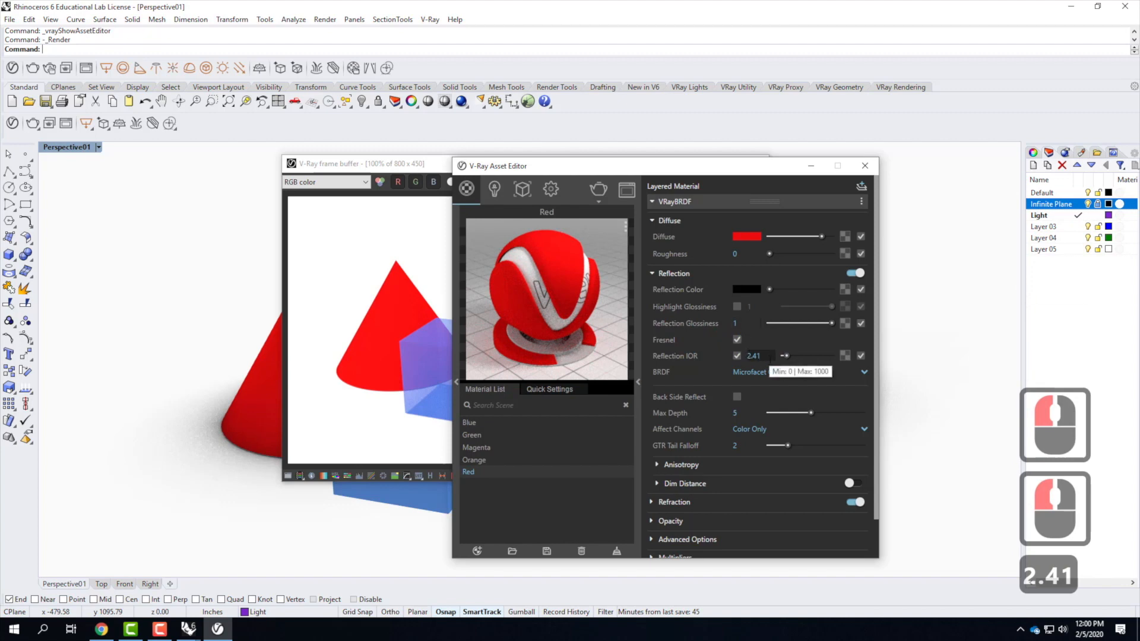
pyautogui.press('Tab')
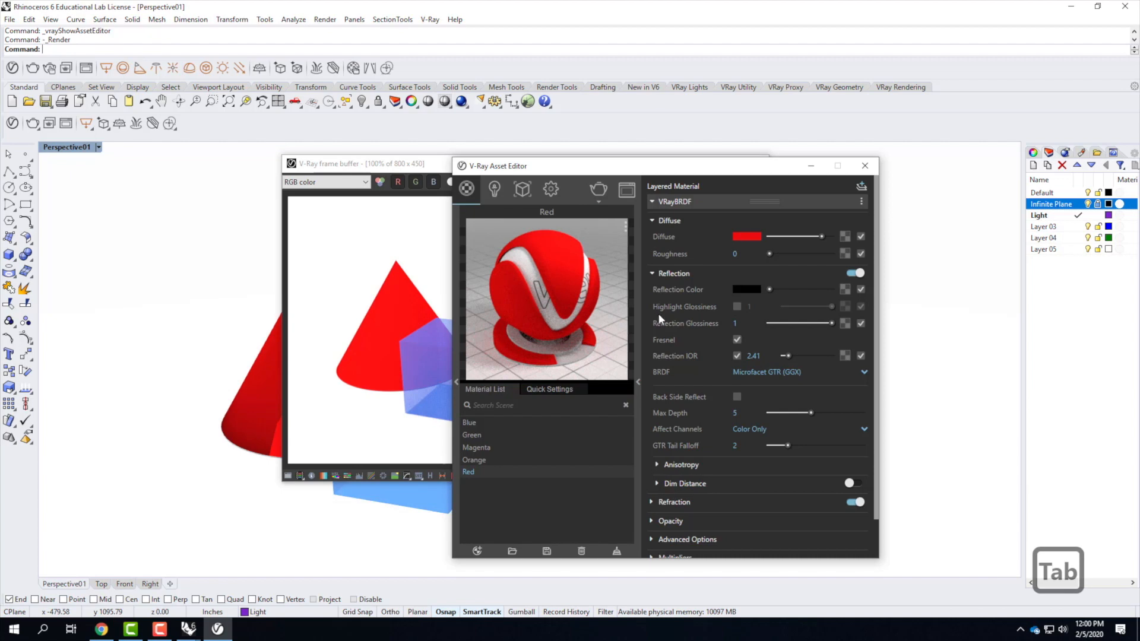
# Check the Red material's refraction settings and set the Blue material's refraction IOR to 2.0
pyautogui.click(653, 274)
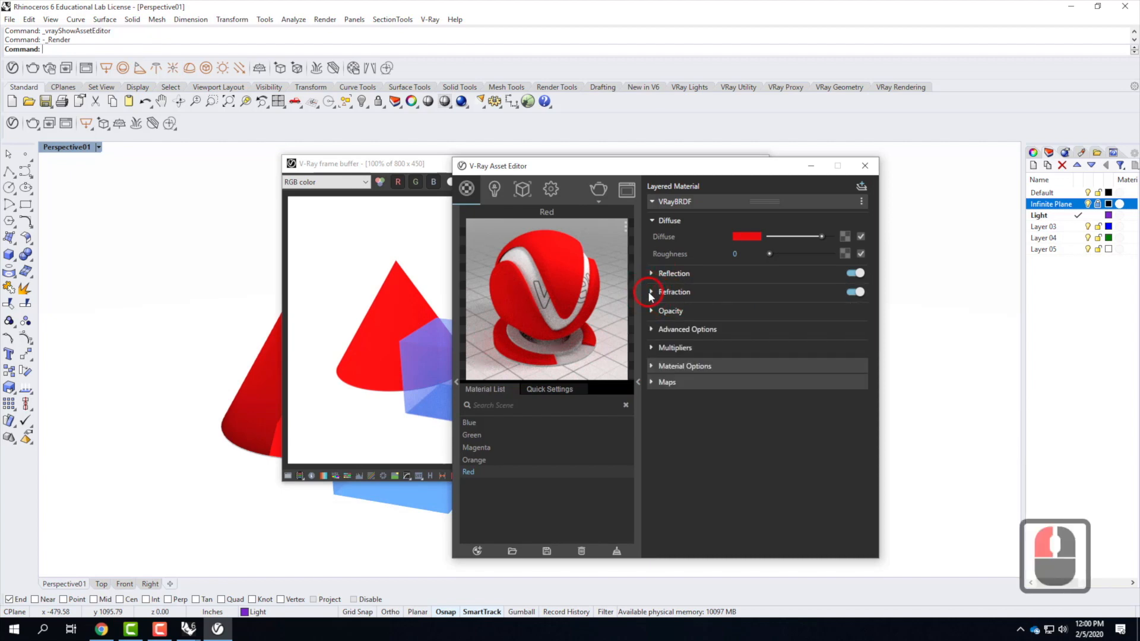
pyautogui.click(682, 293)
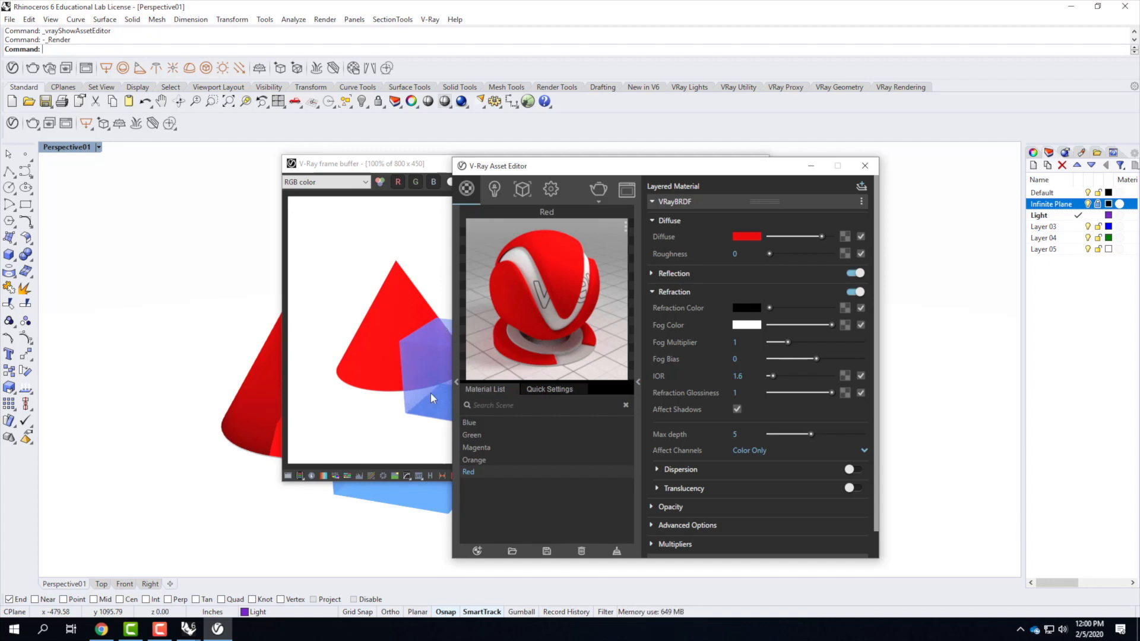
pyautogui.click(471, 423)
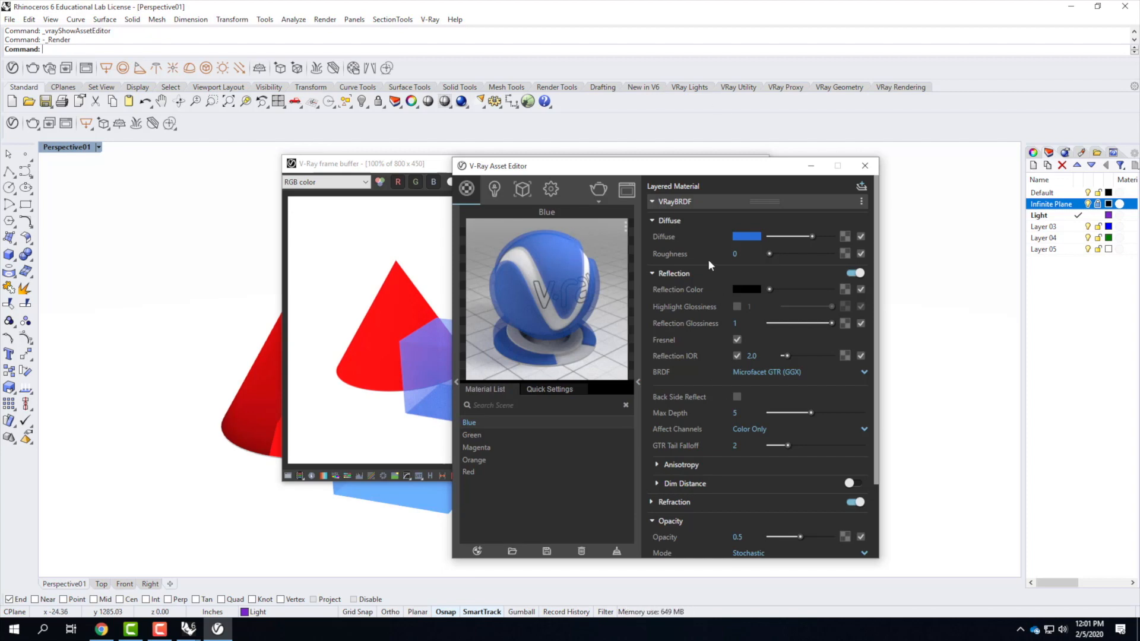
pyautogui.click(651, 502)
pyautogui.scroll(-4, 776, 451)
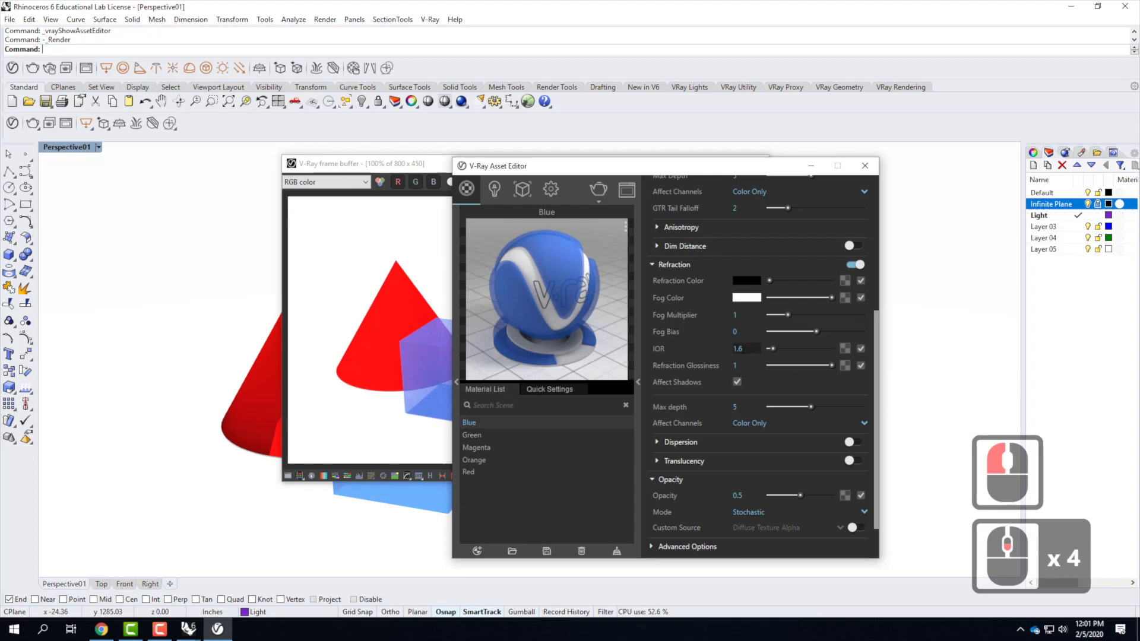
pyautogui.scroll(3, 757, 330)
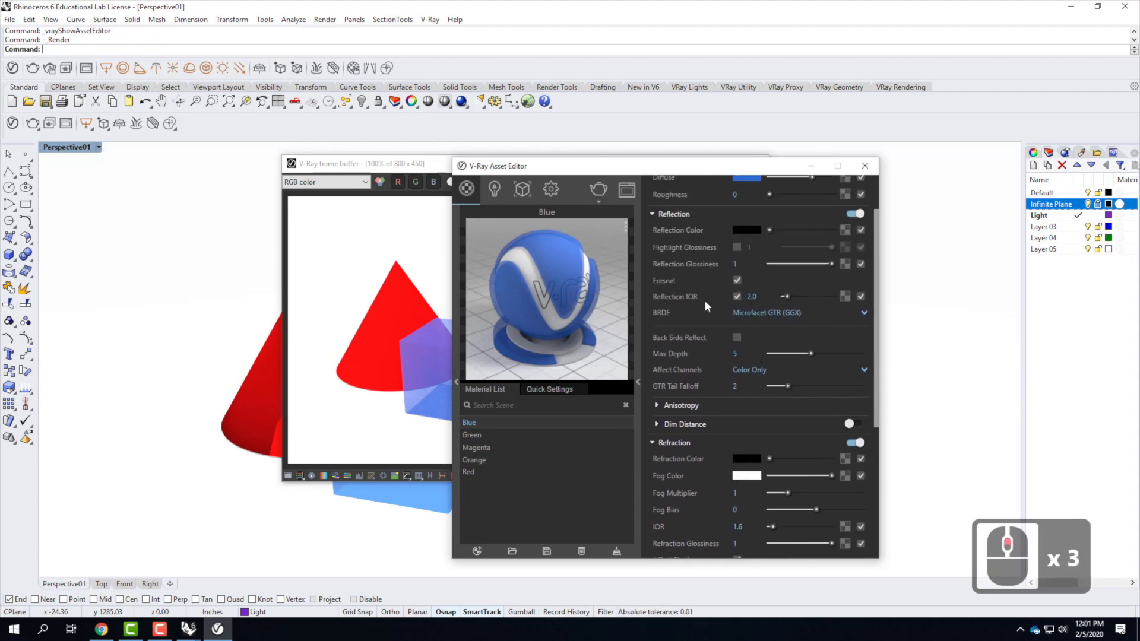
pyautogui.scroll(-3, 760, 315)
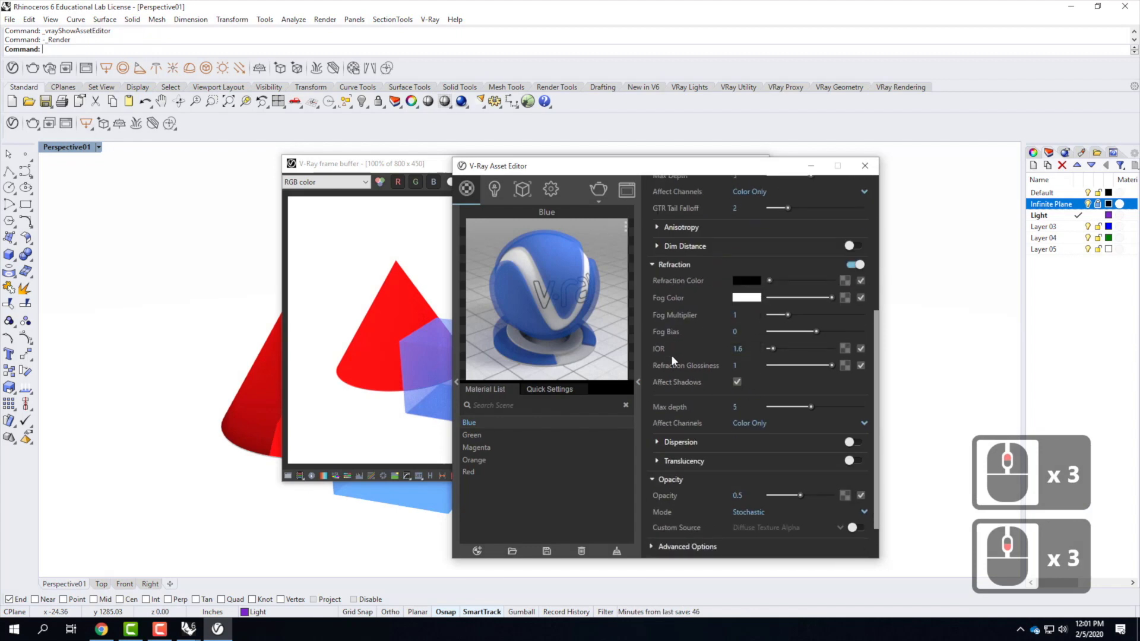
pyautogui.click(684, 341)
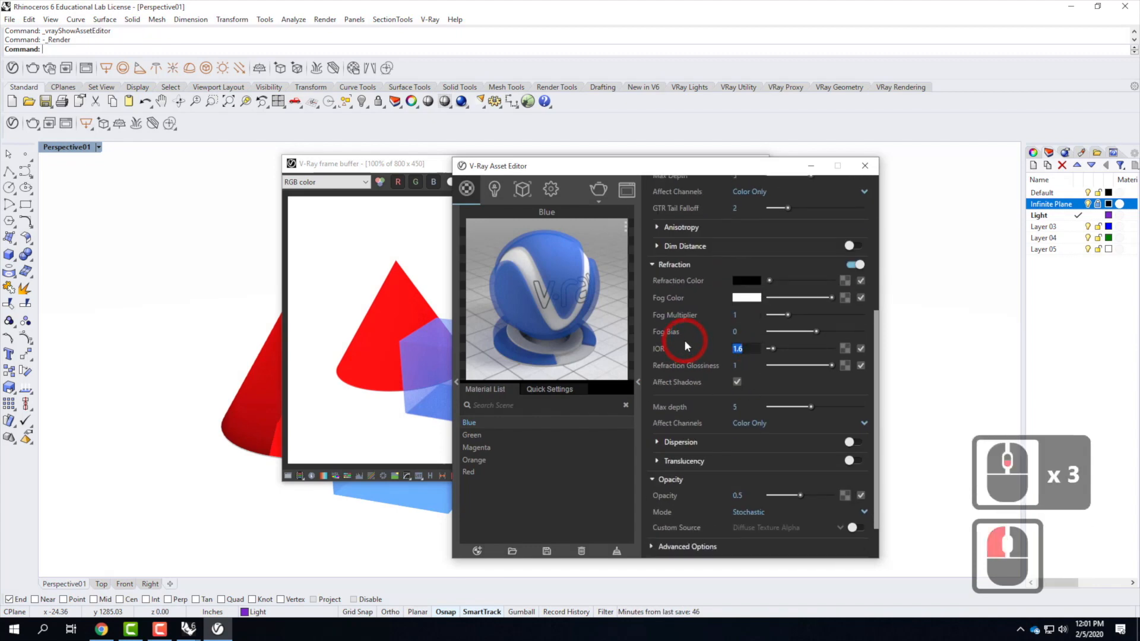
pyautogui.write('2.0')
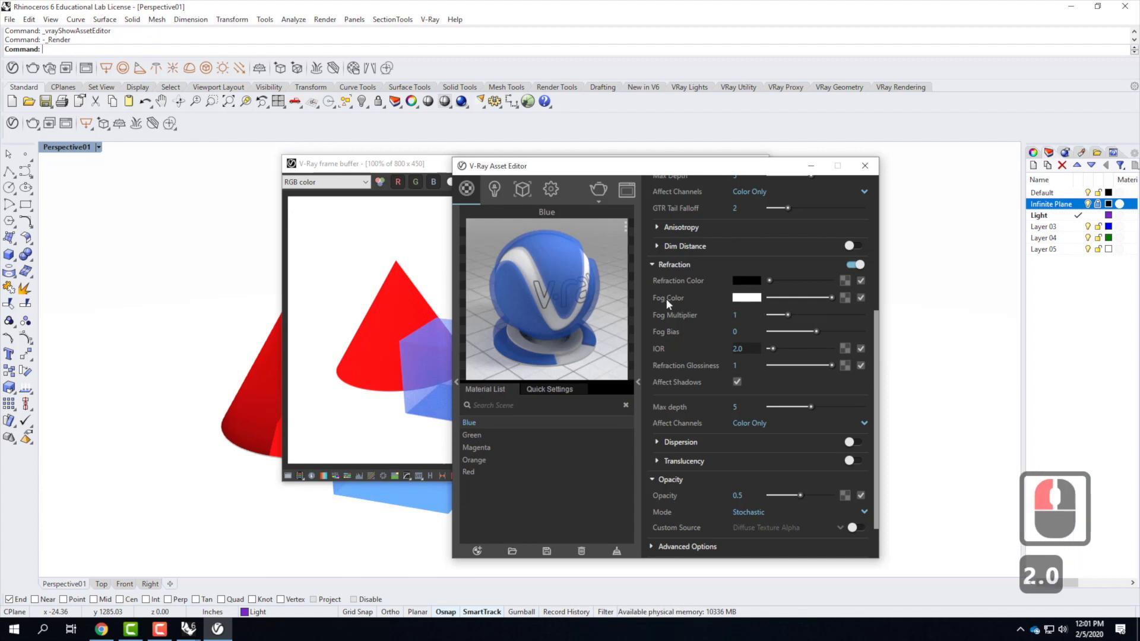
pyautogui.moveTo(678, 302)
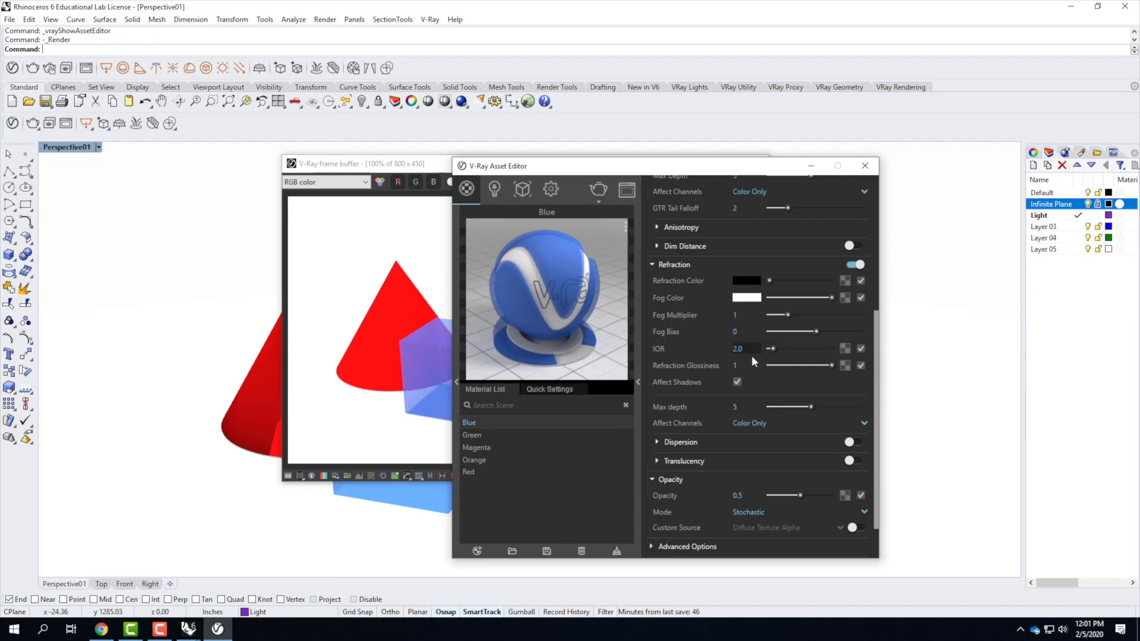
pyautogui.press('Tab')
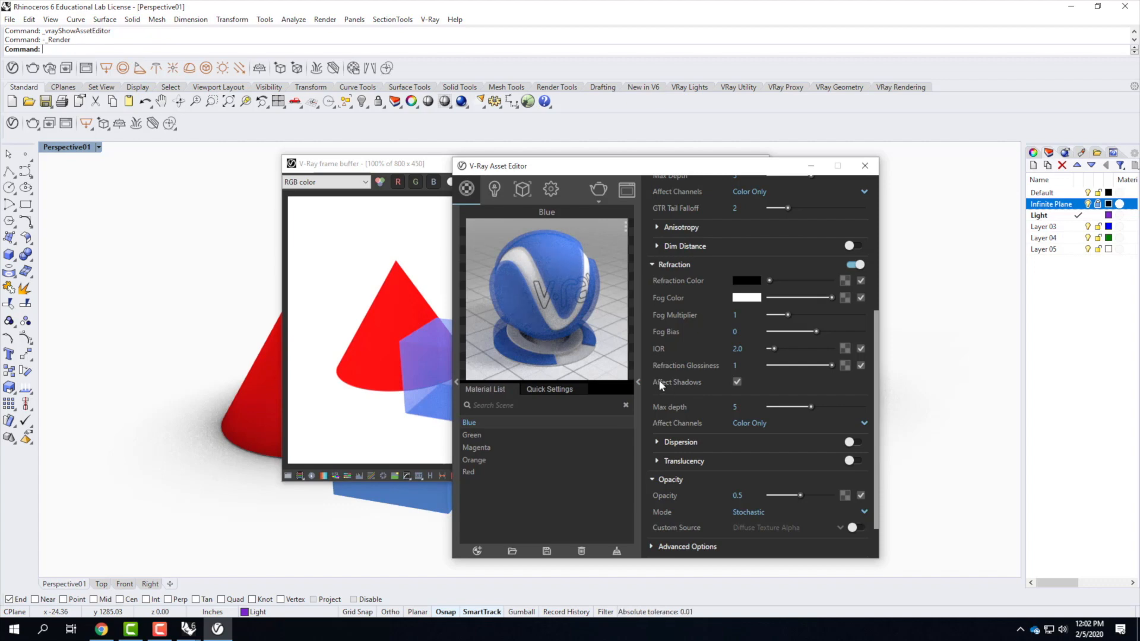
# Enable the Green material's custom Reflection IOR and show its refraction settings
pyautogui.moveTo(693, 382)
pyautogui.moveTo(720, 169); pyautogui.dragTo(1003, 180)
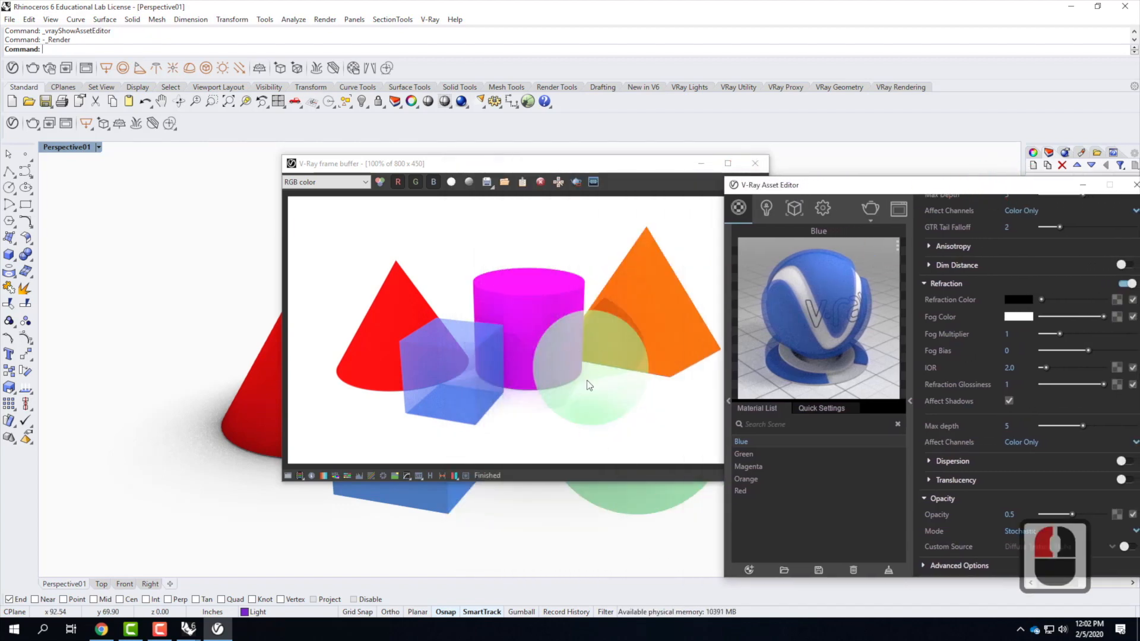
pyautogui.click(749, 454)
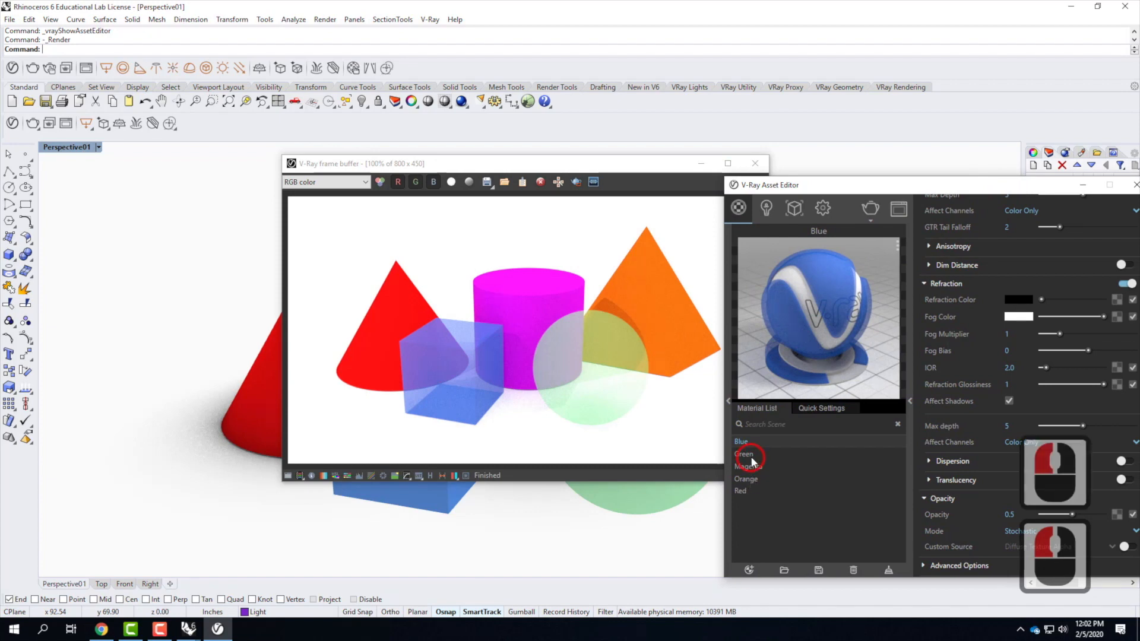
pyautogui.moveTo(862, 190); pyautogui.dragTo(592, 187)
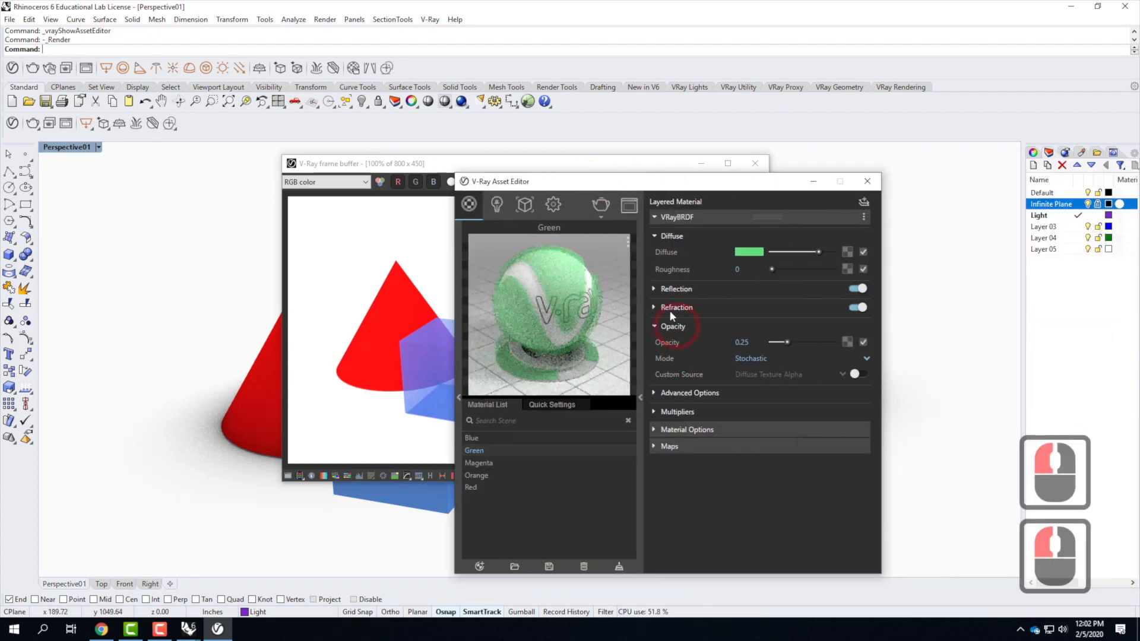
pyautogui.click(654, 289)
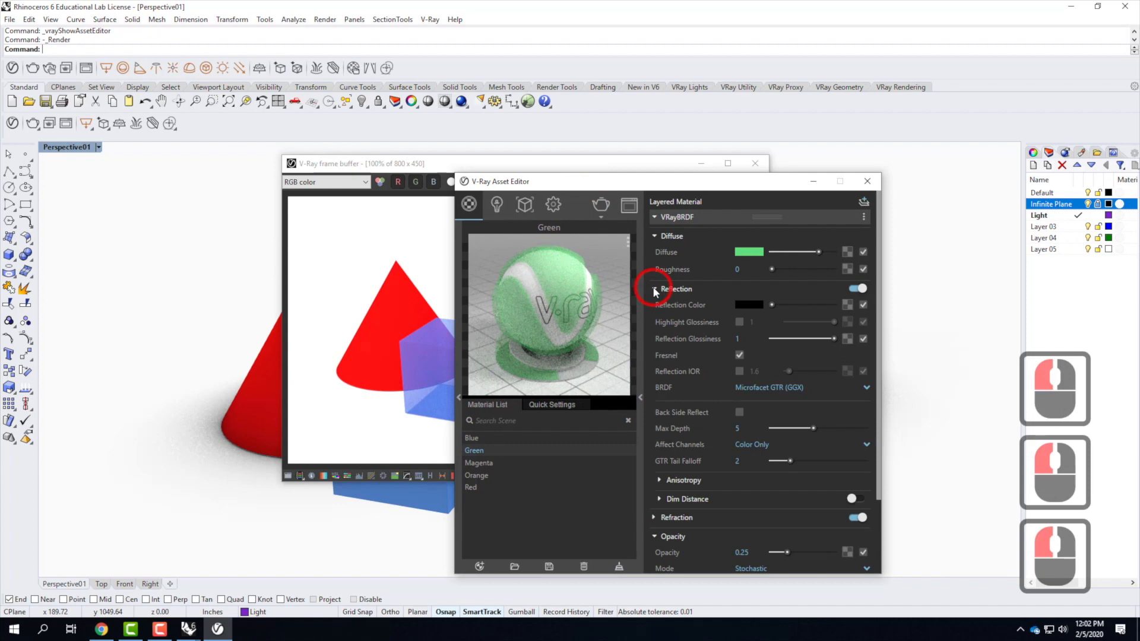
pyautogui.click(739, 372)
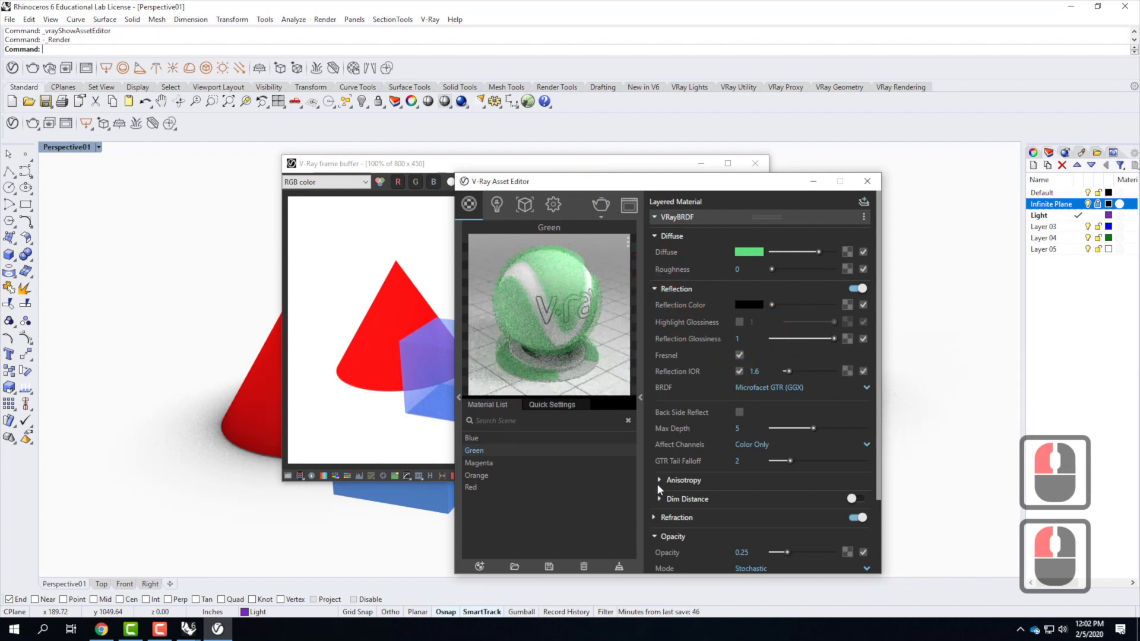
pyautogui.click(654, 517)
pyautogui.scroll(-4, 718, 451)
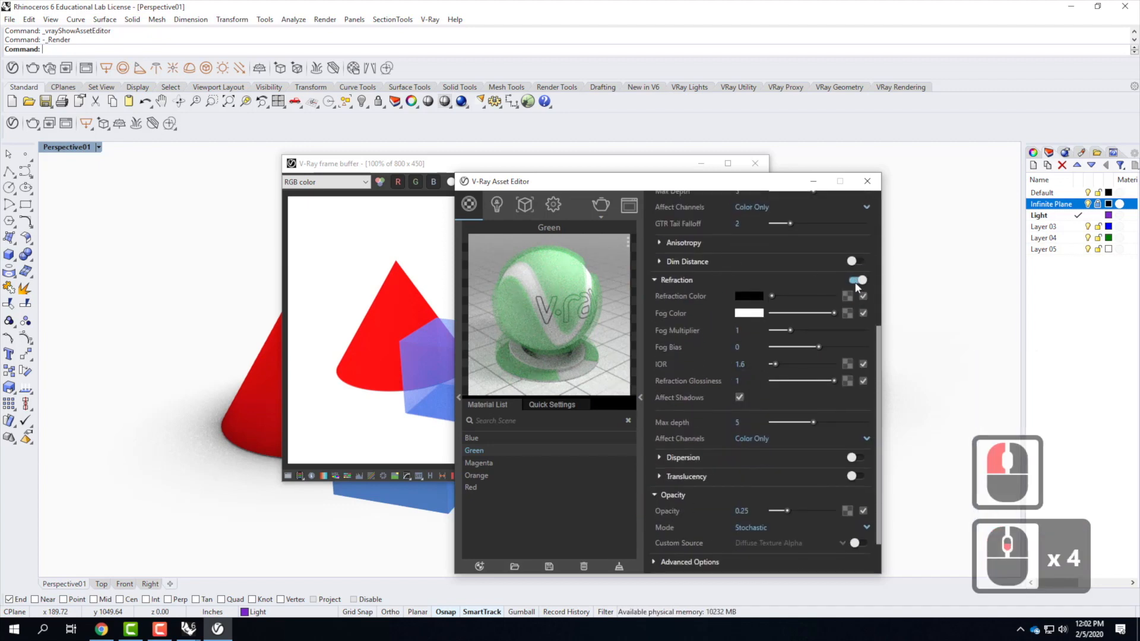
# Close the V-Ray Asset Editor and save the rendered image as Render01-3.png in the S2020 folder
pyautogui.click(875, 186)
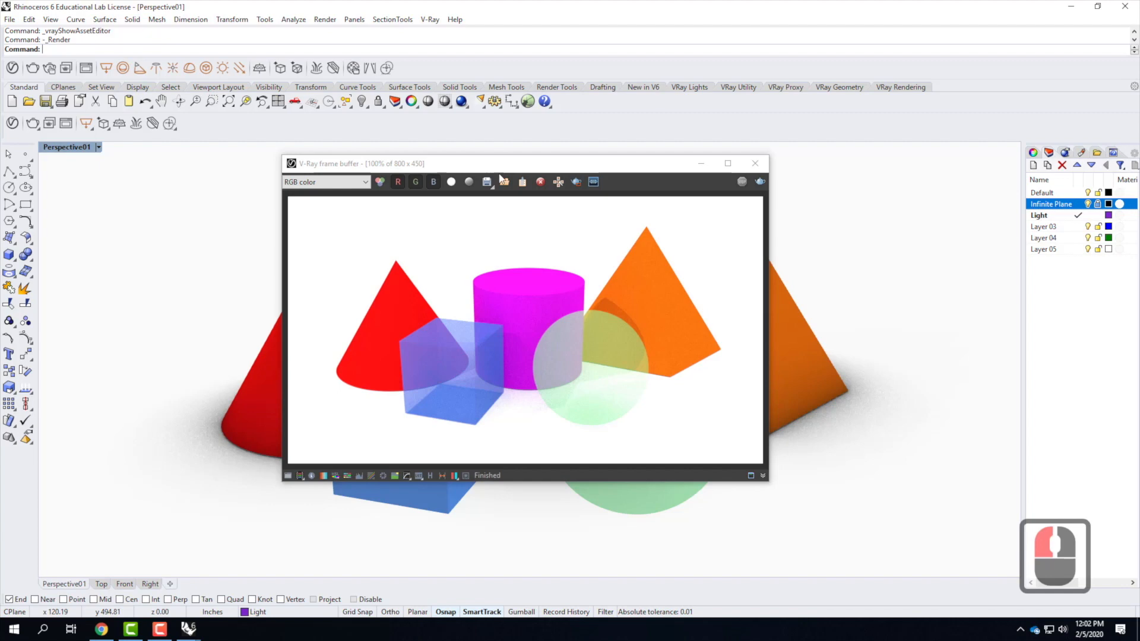
pyautogui.click(523, 182)
pyautogui.click(485, 274)
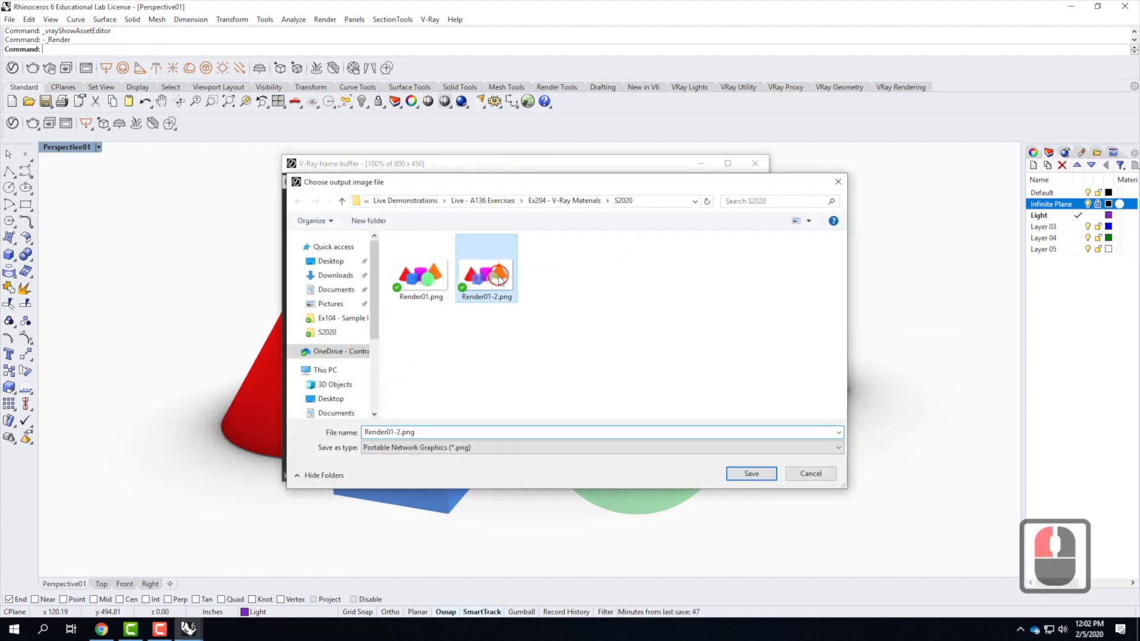
pyautogui.click(392, 432)
pyautogui.click(400, 432)
pyautogui.click(399, 432)
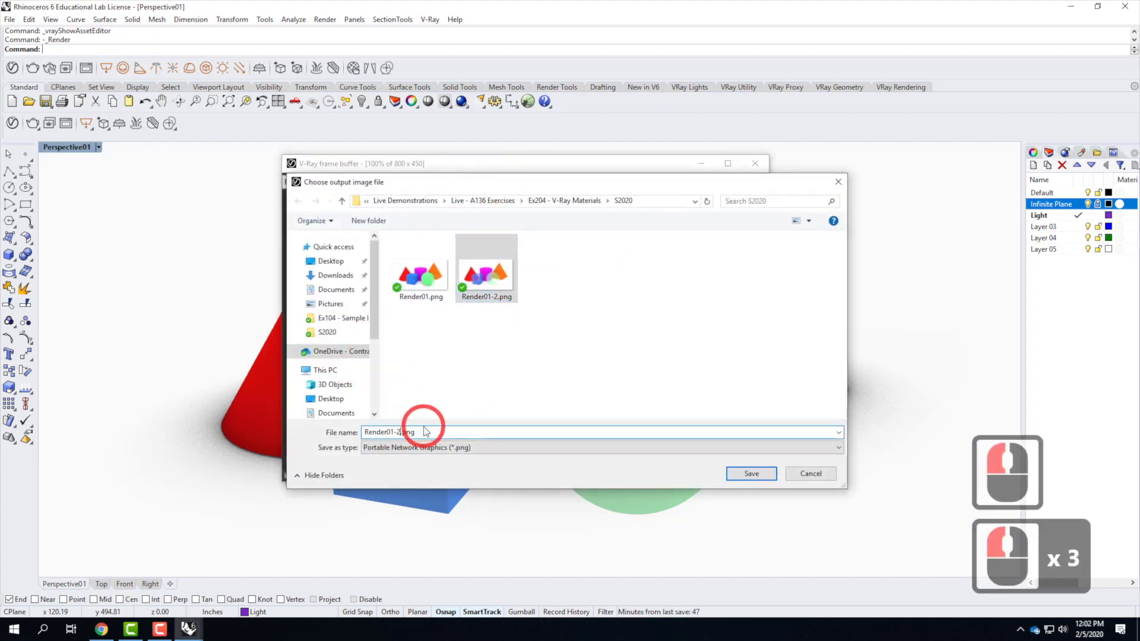
pyautogui.press('BackSpace')
pyautogui.write('3')
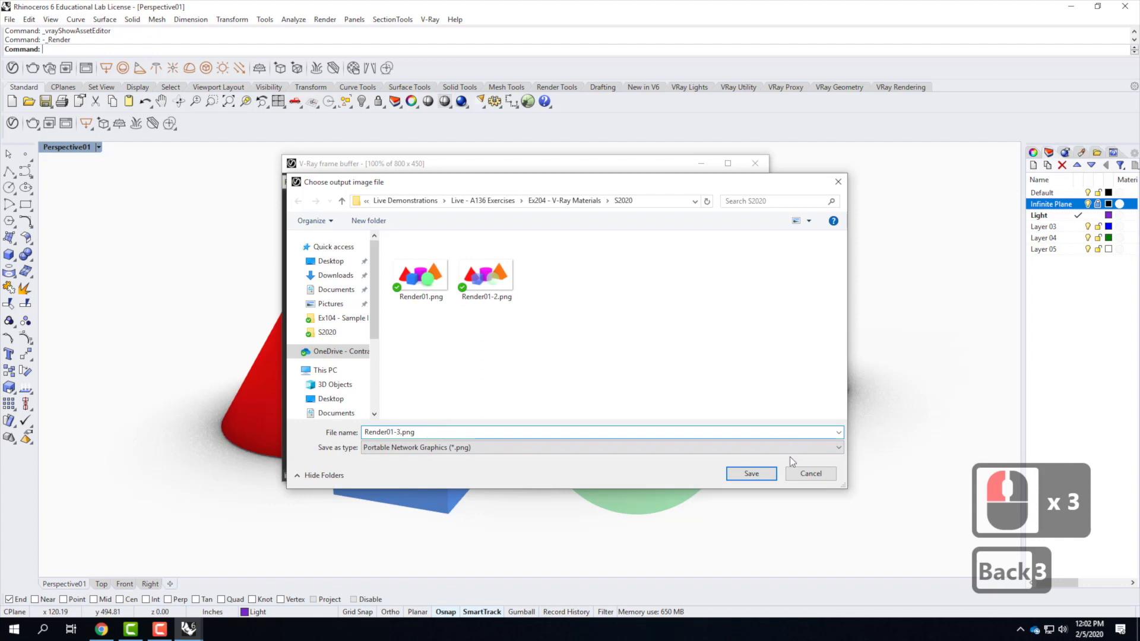
pyautogui.click(750, 474)
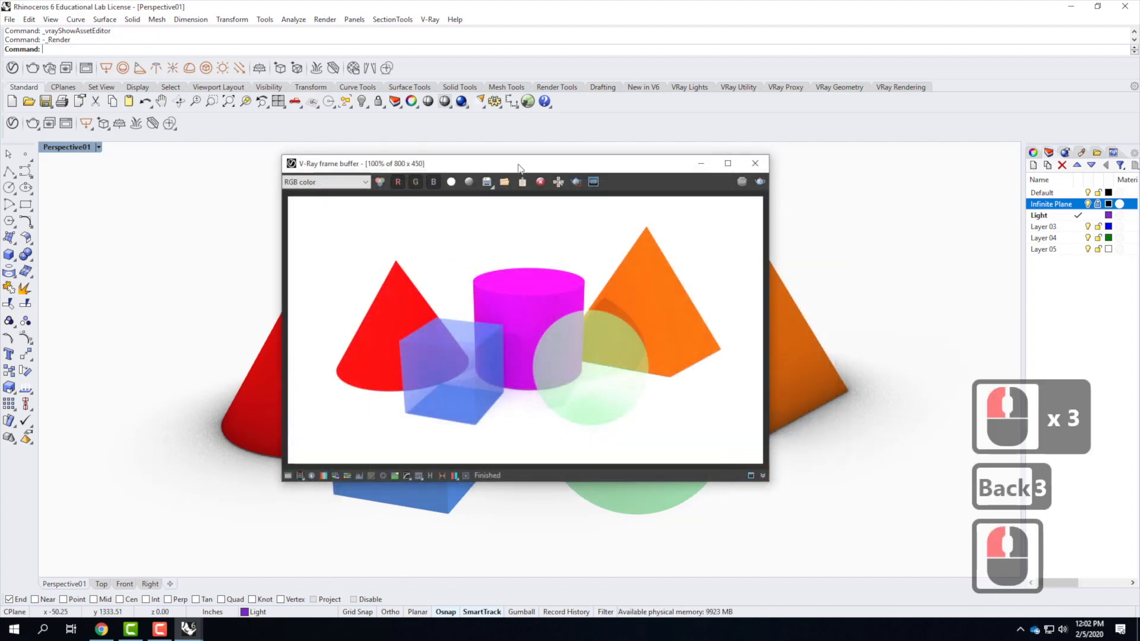
# Close the frame buffer, then reopen the V-Ray Asset Editor and render the scene again
pyautogui.click(755, 162)
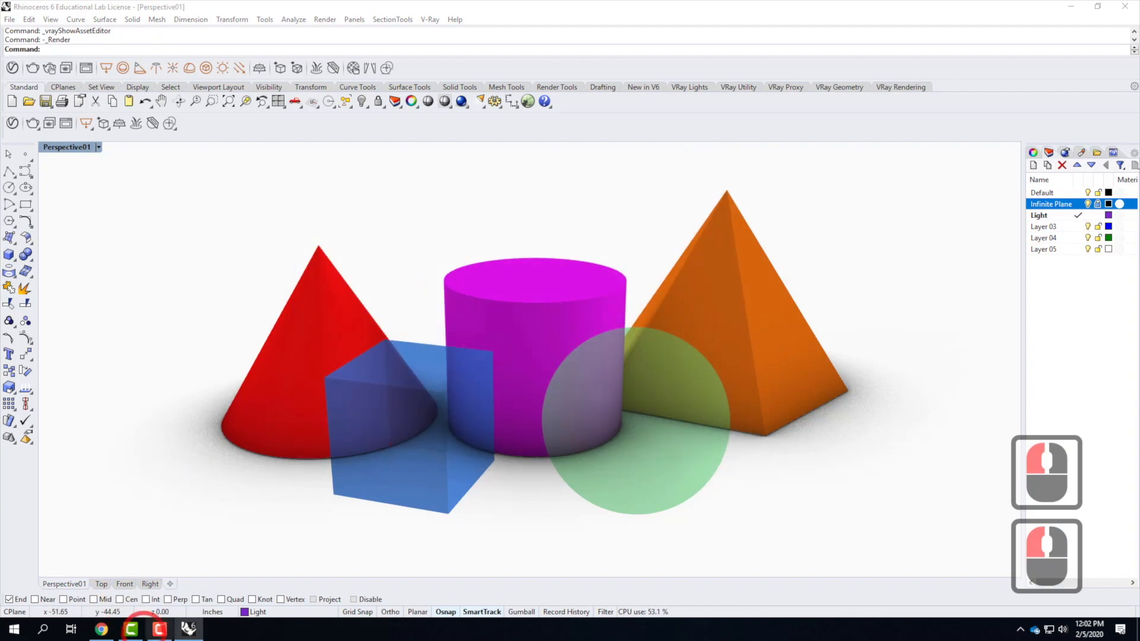
pyautogui.click(12, 123)
pyautogui.click(725, 249)
pyautogui.click(600, 205)
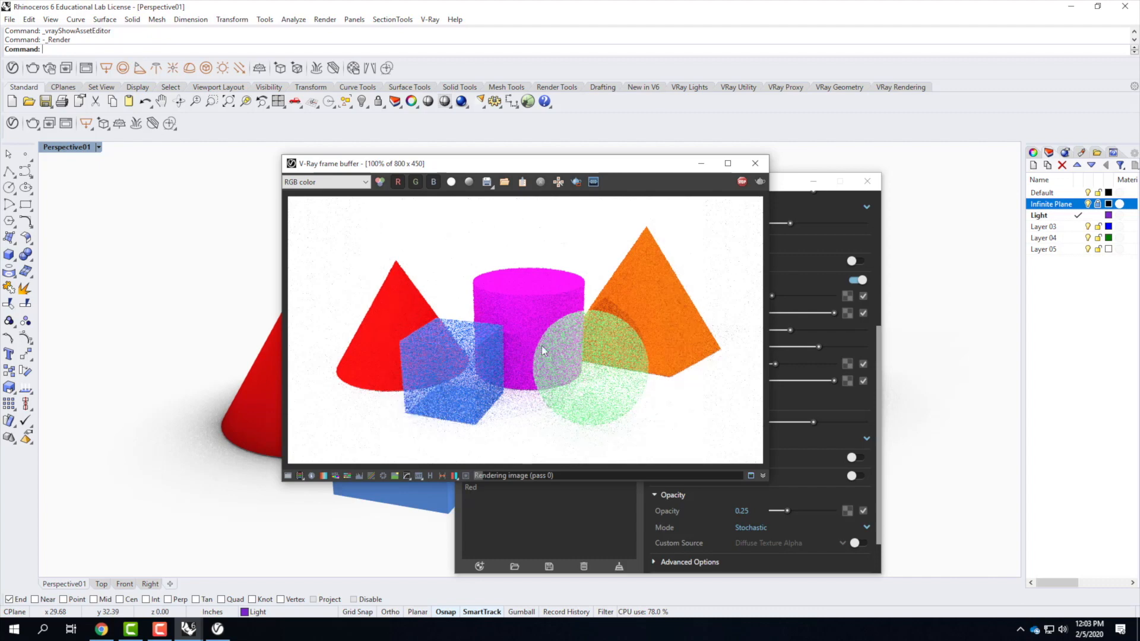
# Review the Green material's reflection and refraction settings against the render in progress
pyautogui.click(788, 190)
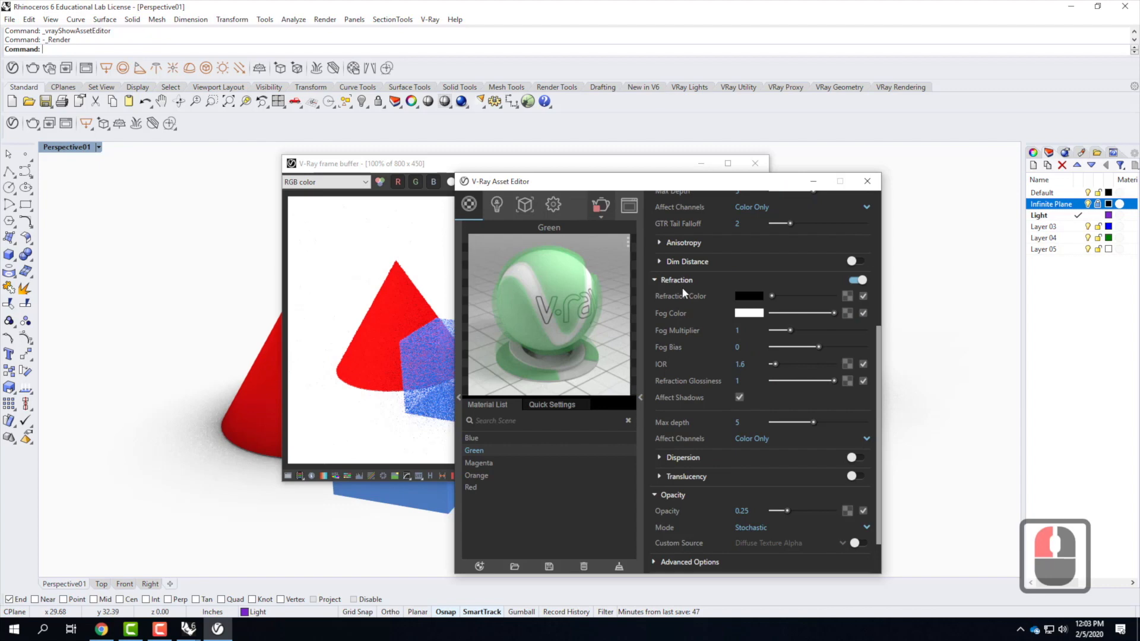
pyautogui.scroll(4, 752, 371)
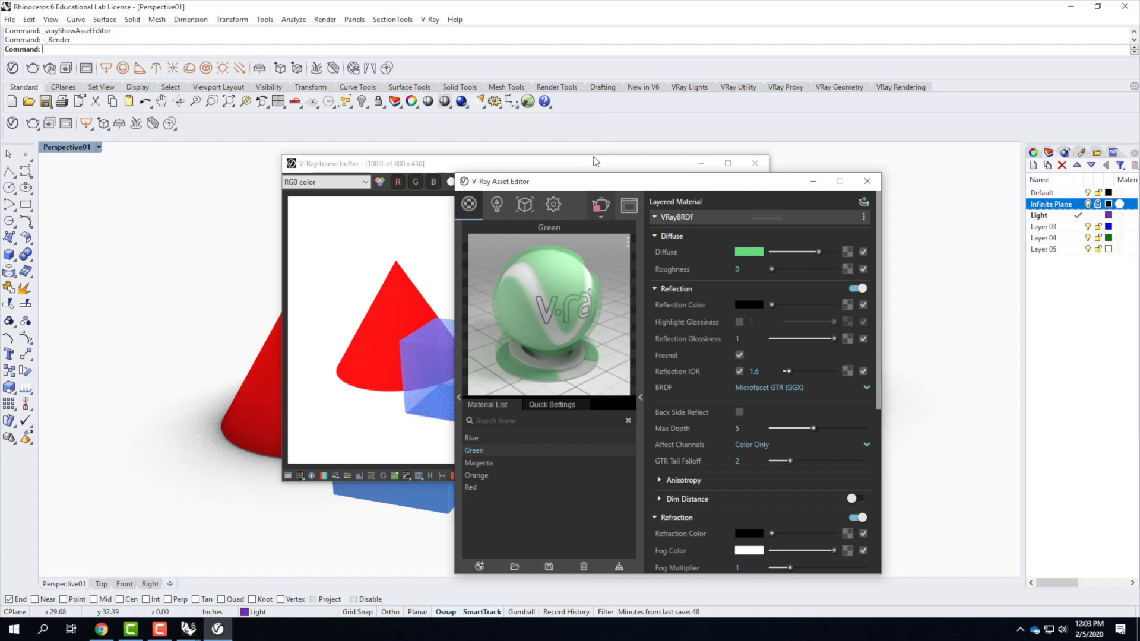
pyautogui.click(439, 166)
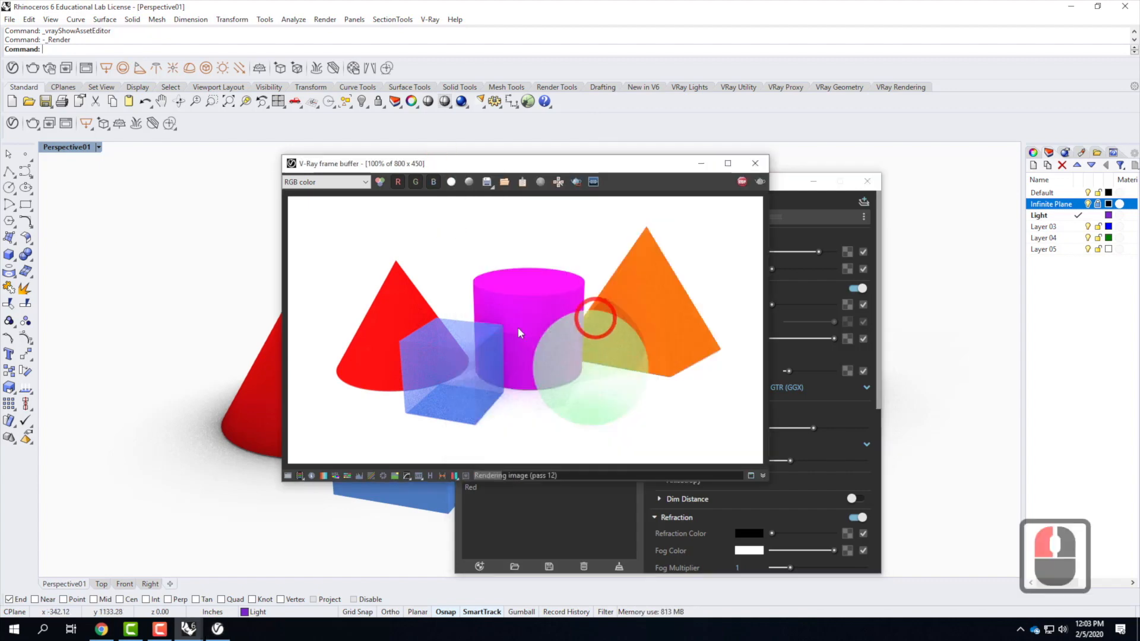
# Open the material library's Carpaint category and add CarPaint Stochastic TurquoiseBlue to the scene's material list
pyautogui.click(791, 180)
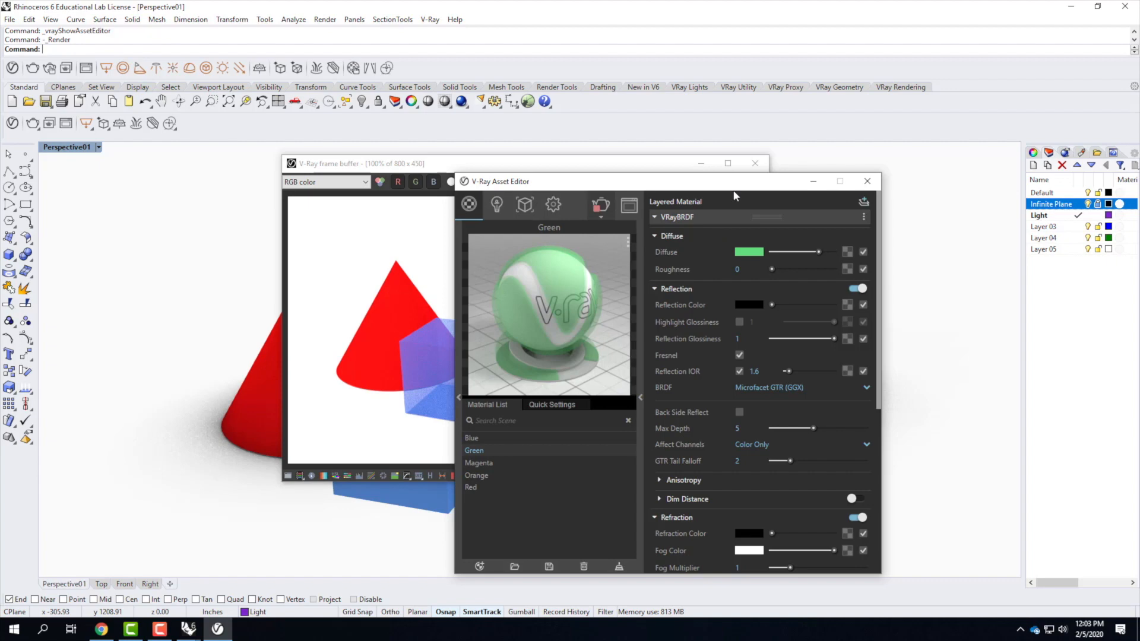
pyautogui.click(640, 392)
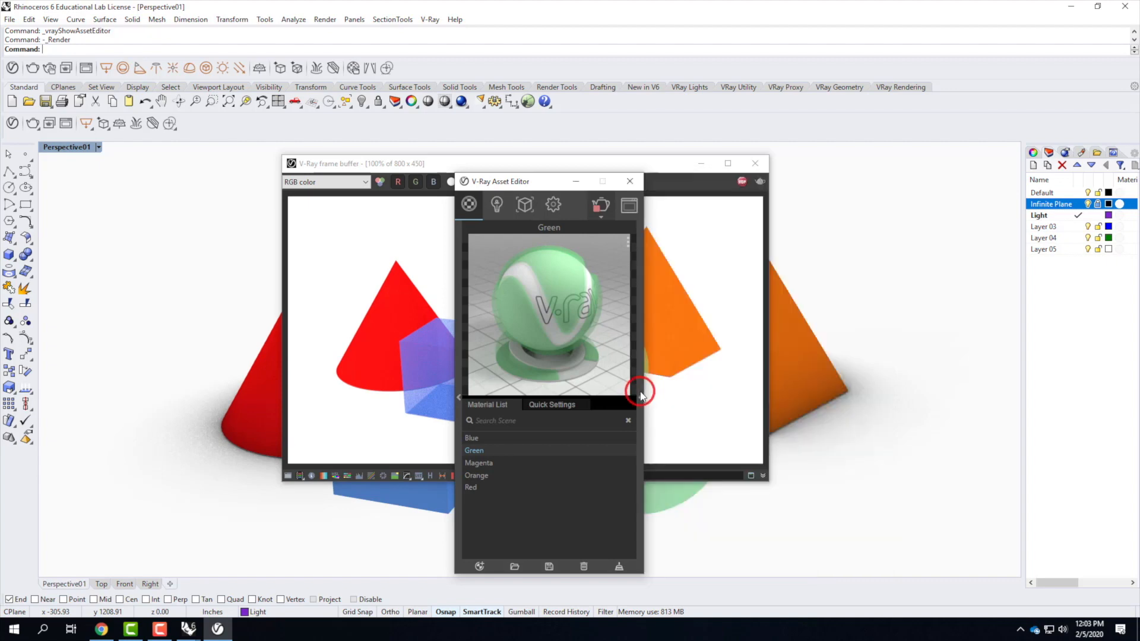
pyautogui.click(459, 392)
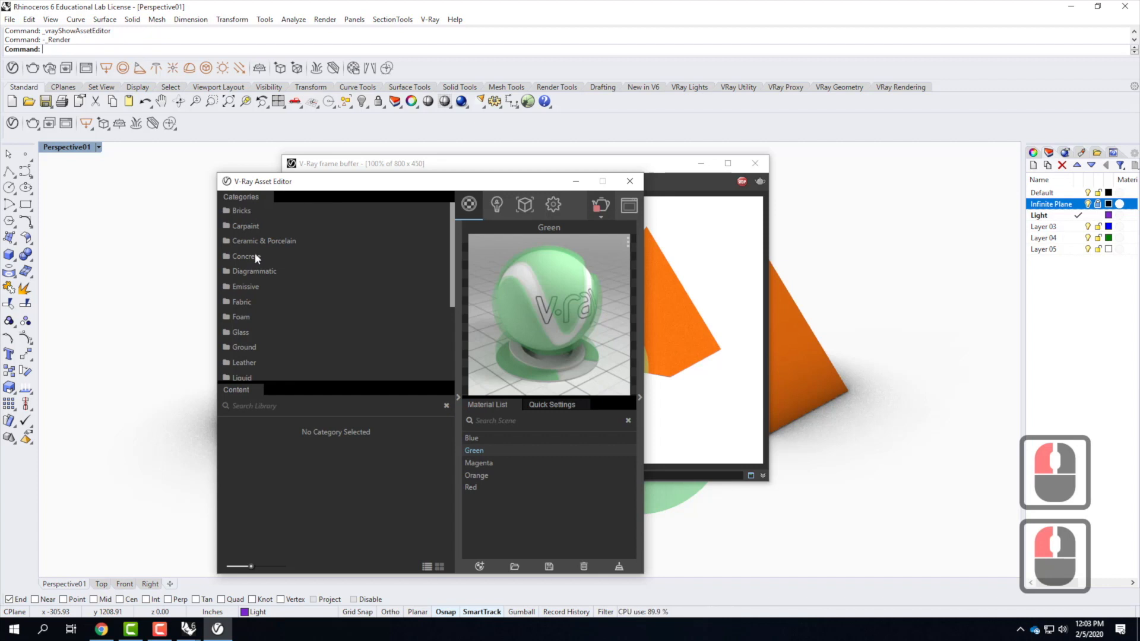
pyautogui.moveTo(451, 257)
pyautogui.mouseDown()
pyautogui.moveTo(459, 331)
pyautogui.moveTo(460, 190)
pyautogui.mouseUp()
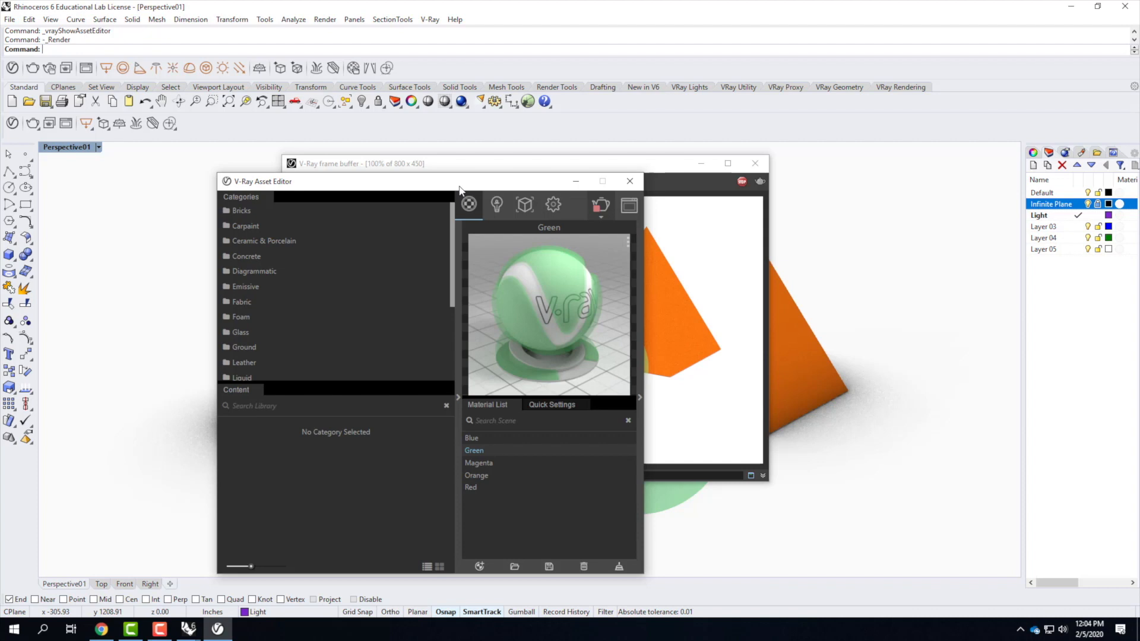
pyautogui.click(226, 227)
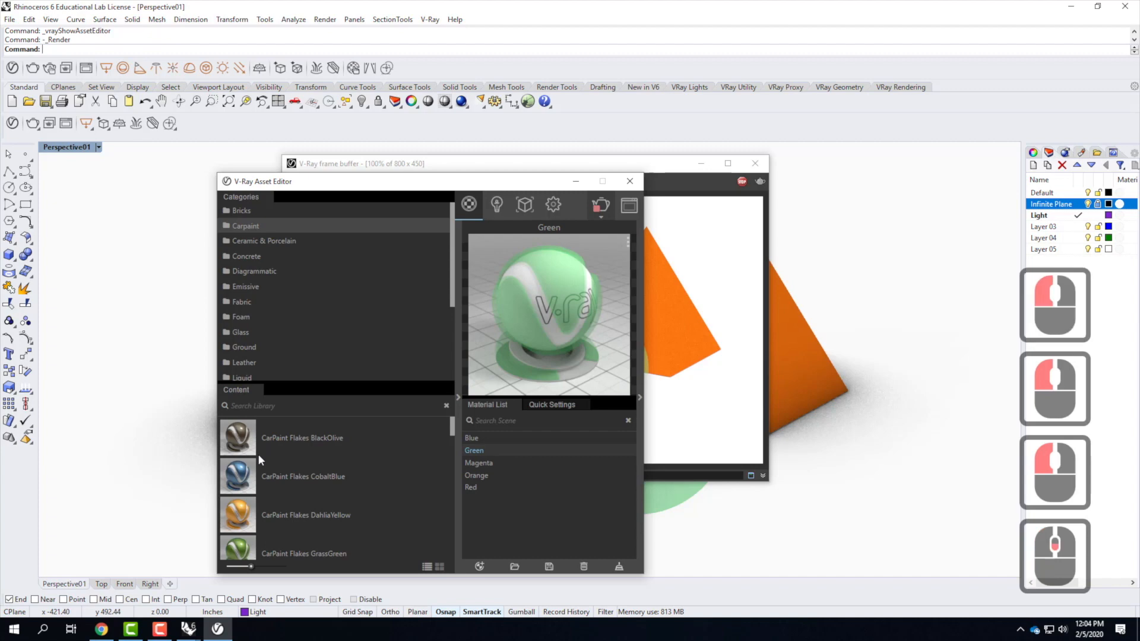
pyautogui.scroll(-8, 259, 454)
pyautogui.scroll(-7, 243, 486)
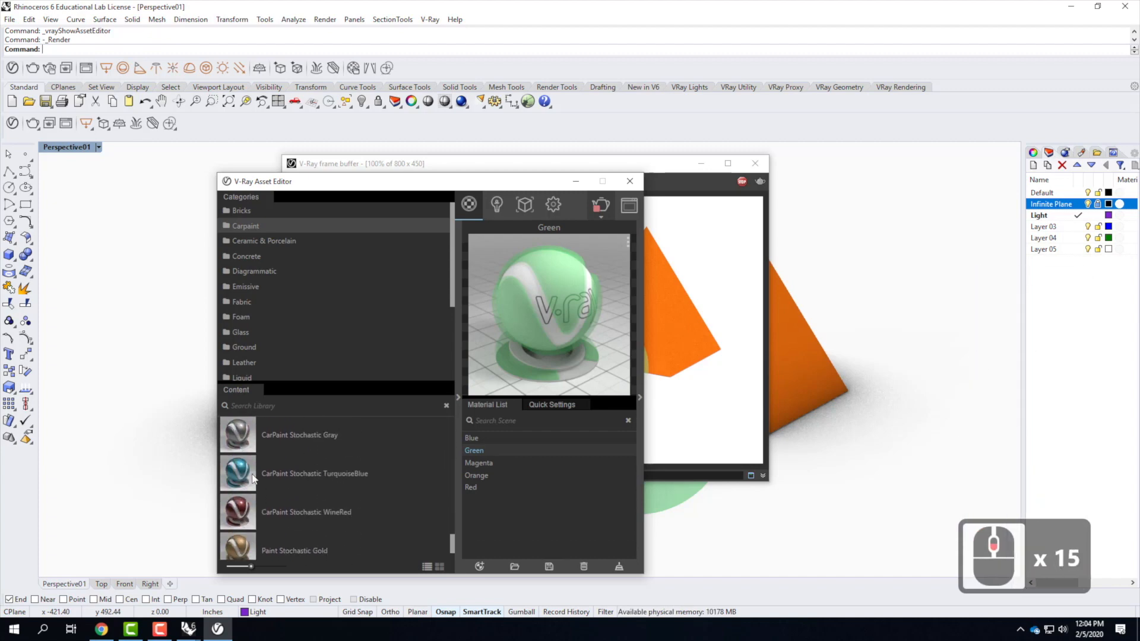
pyautogui.moveTo(239, 473); pyautogui.dragTo(527, 521)
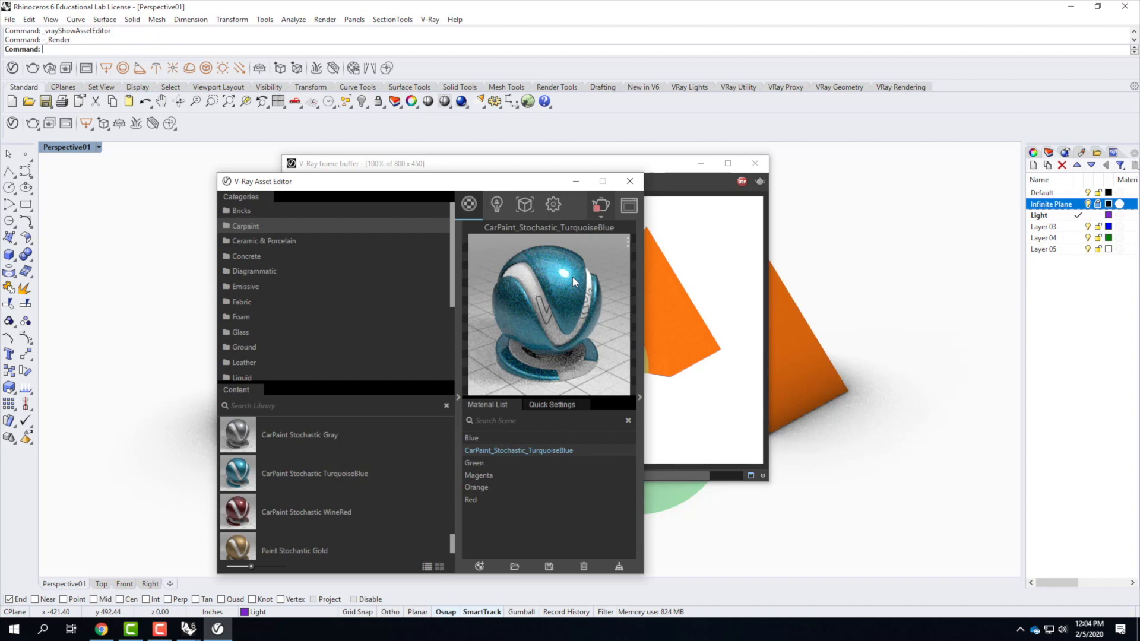
# Examine the flakes and reflection layer settings of the CarPaint_Stochastic_TurquoiseBlue material
pyautogui.click(640, 397)
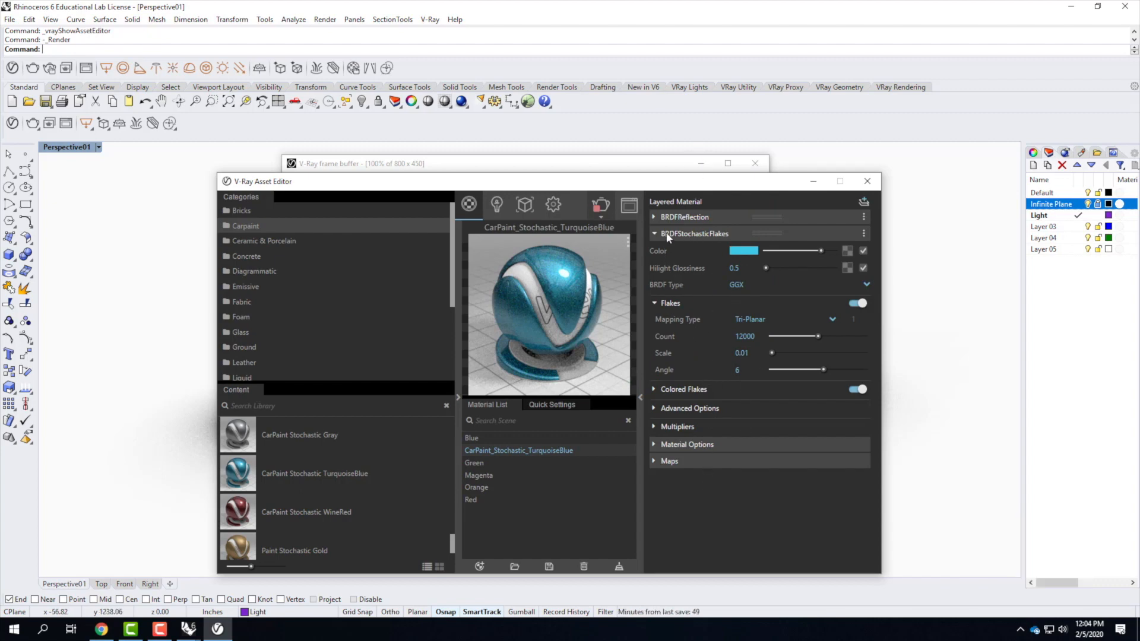
pyautogui.click(652, 216)
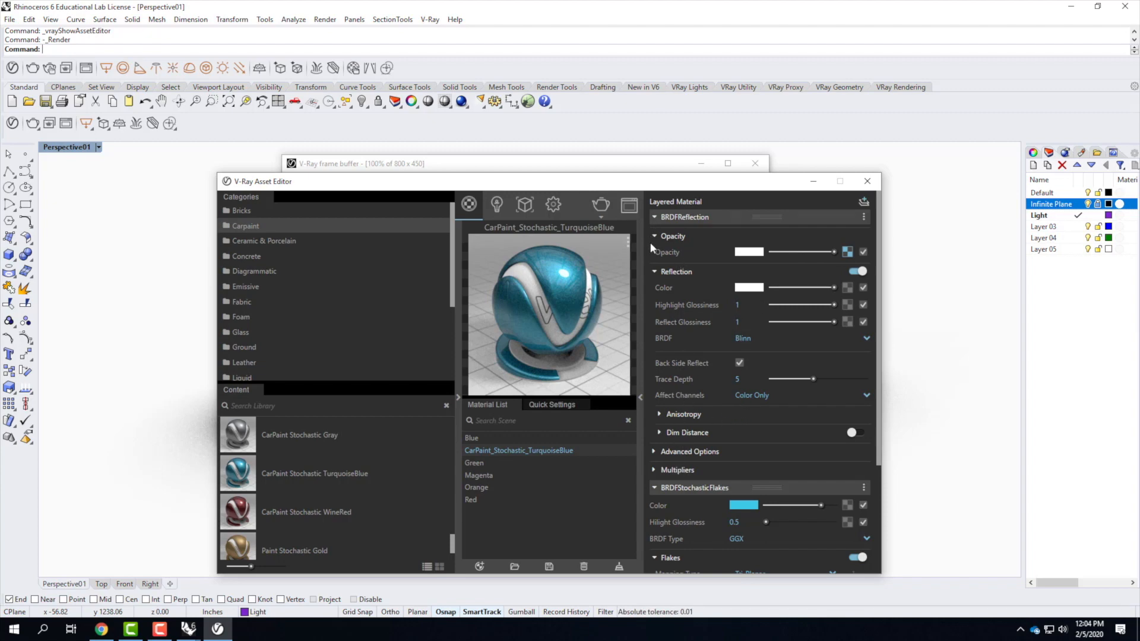
# Collapse the BRDFReflection layer and review the BRDFStochasticFlakes settings of the turquoise car paint
pyautogui.click(655, 217)
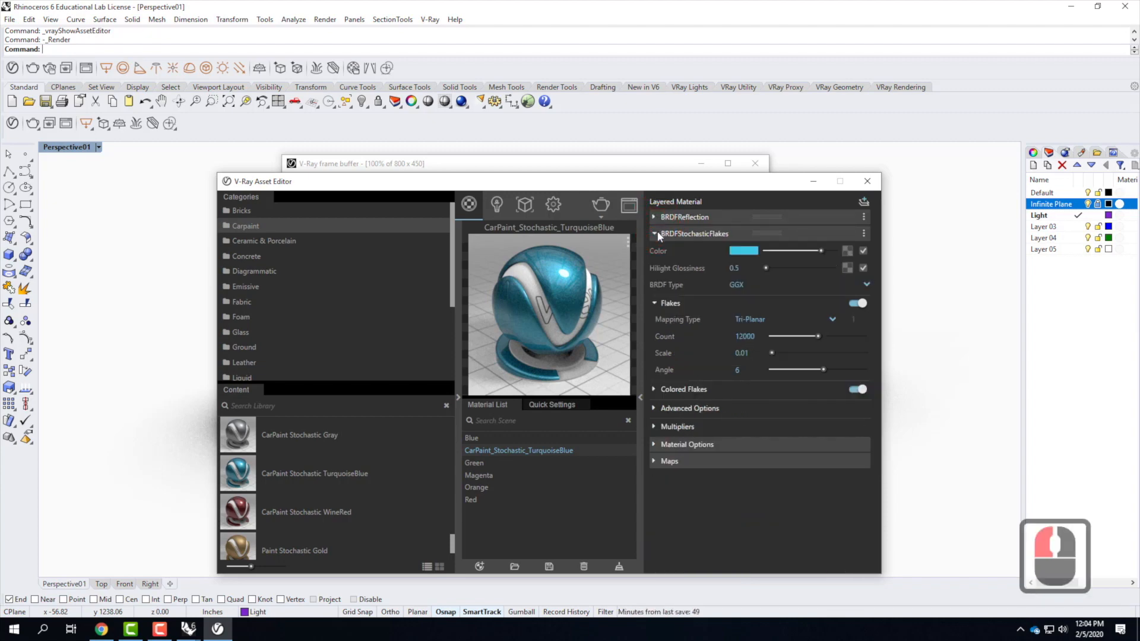
pyautogui.click(656, 234)
pyautogui.click(656, 234)
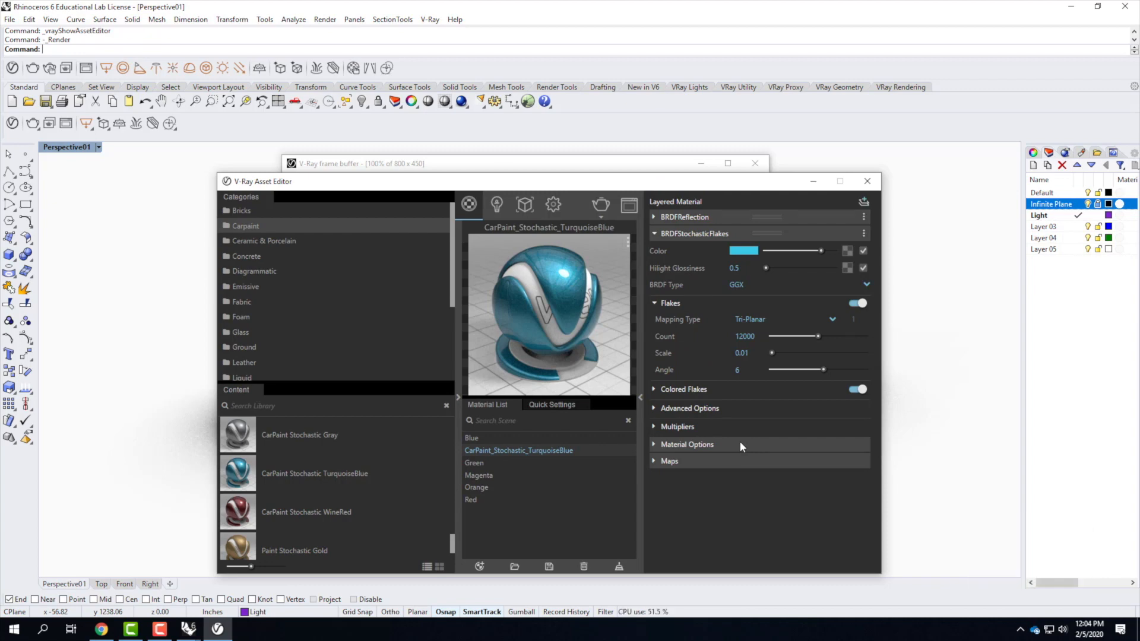
# Browse the library's Fabric, Ground and Leather categories and add Leather K01 Black 12cm to the scene's material list
pyautogui.click(242, 302)
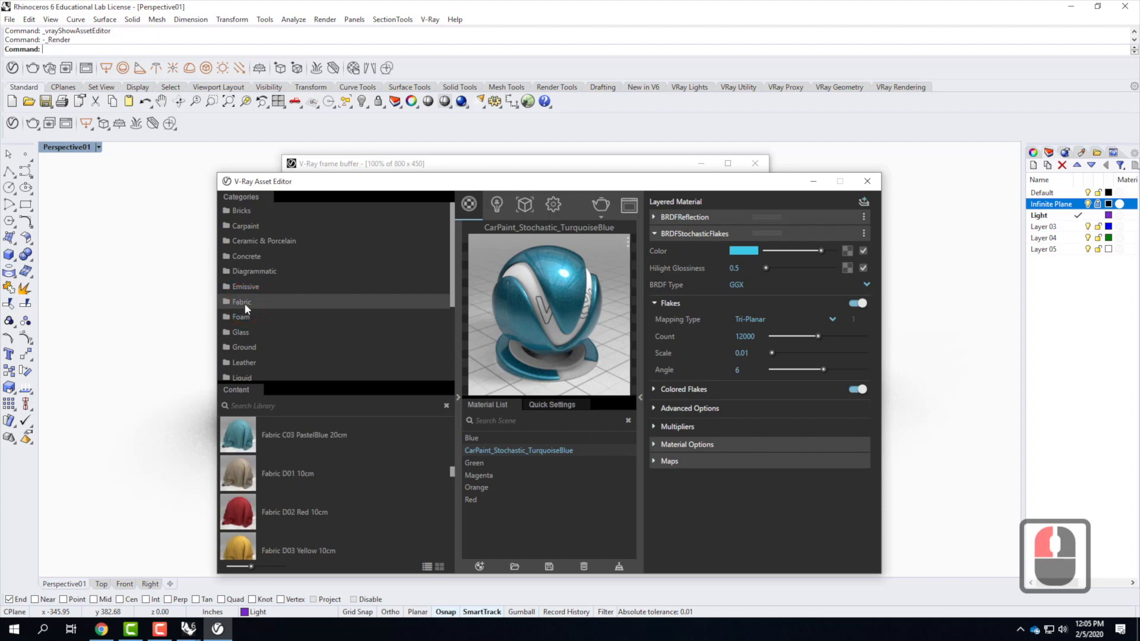
pyautogui.scroll(-3, 274, 469)
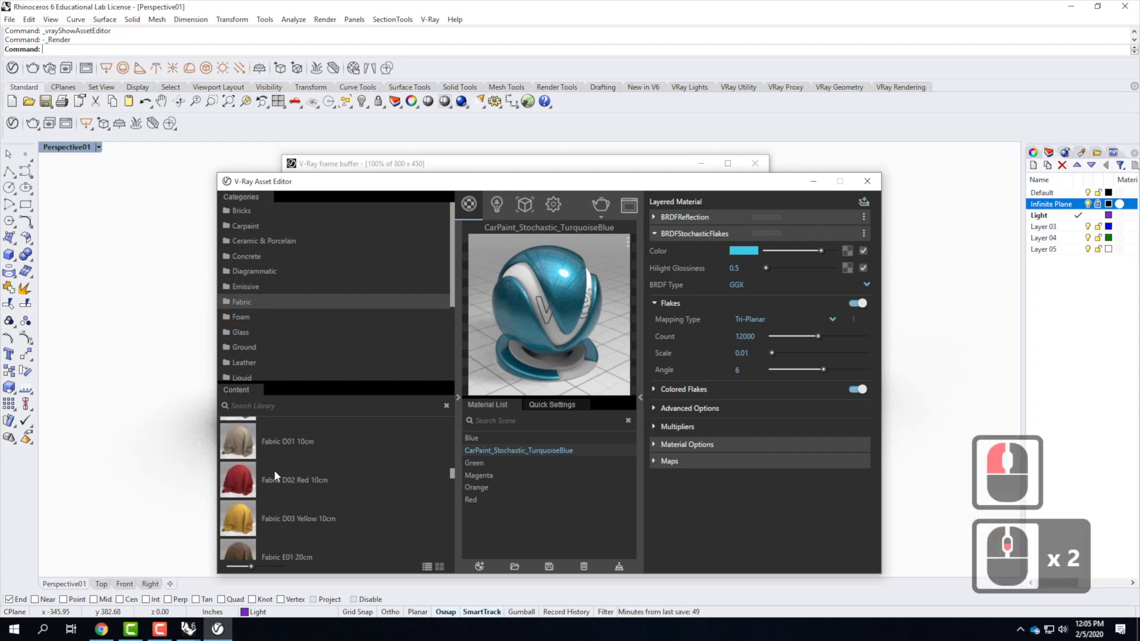
pyautogui.scroll(-1, 254, 349)
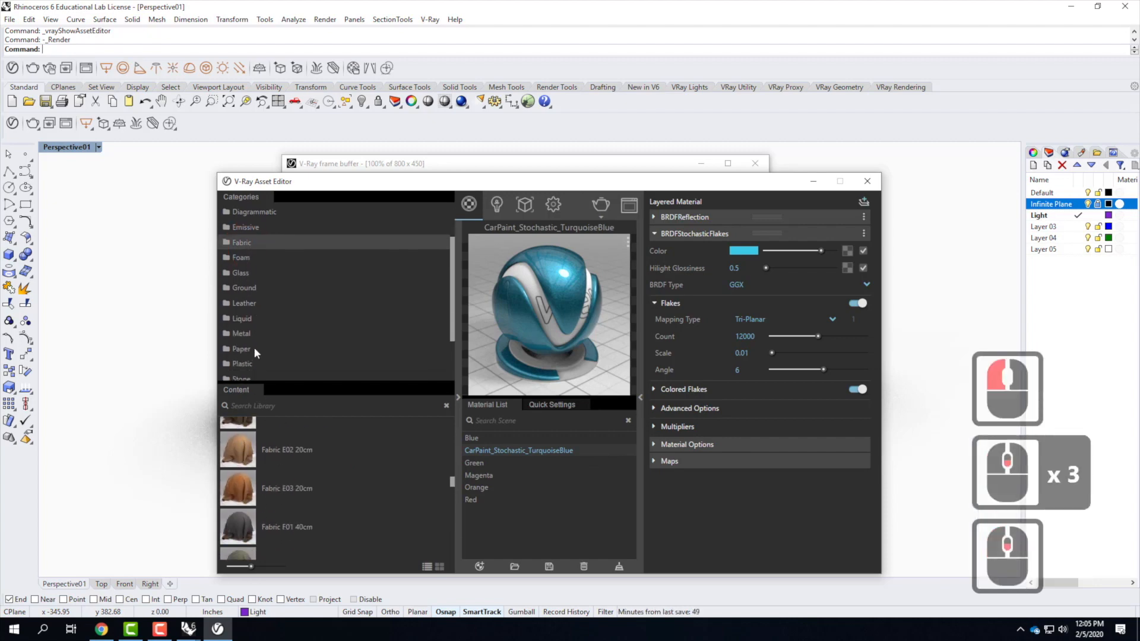
pyautogui.click(239, 287)
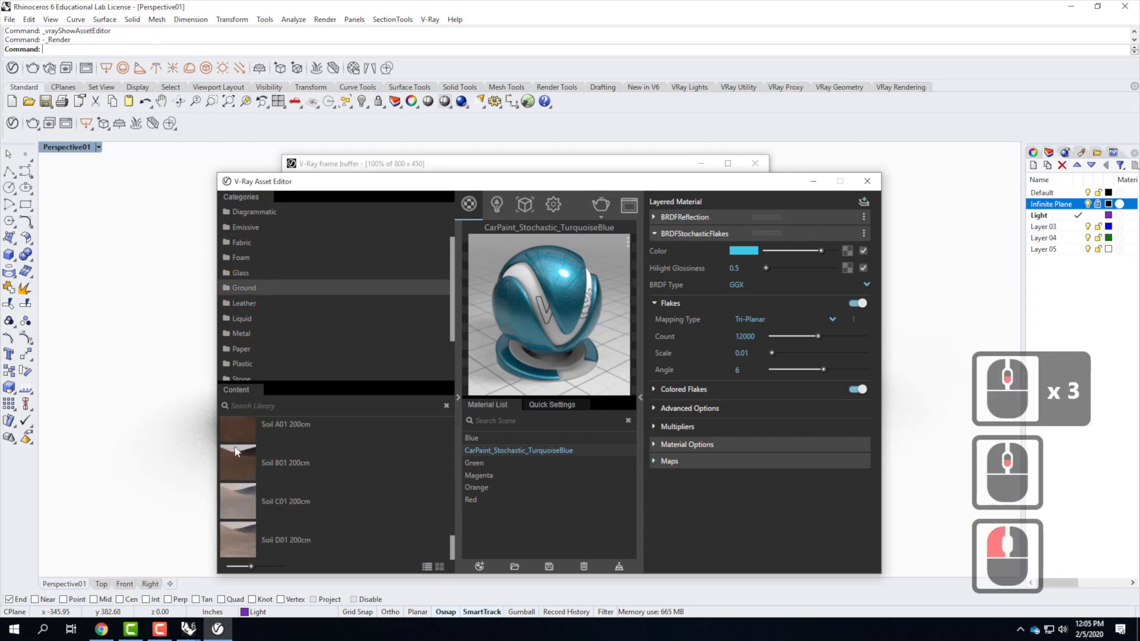
pyautogui.click(241, 303)
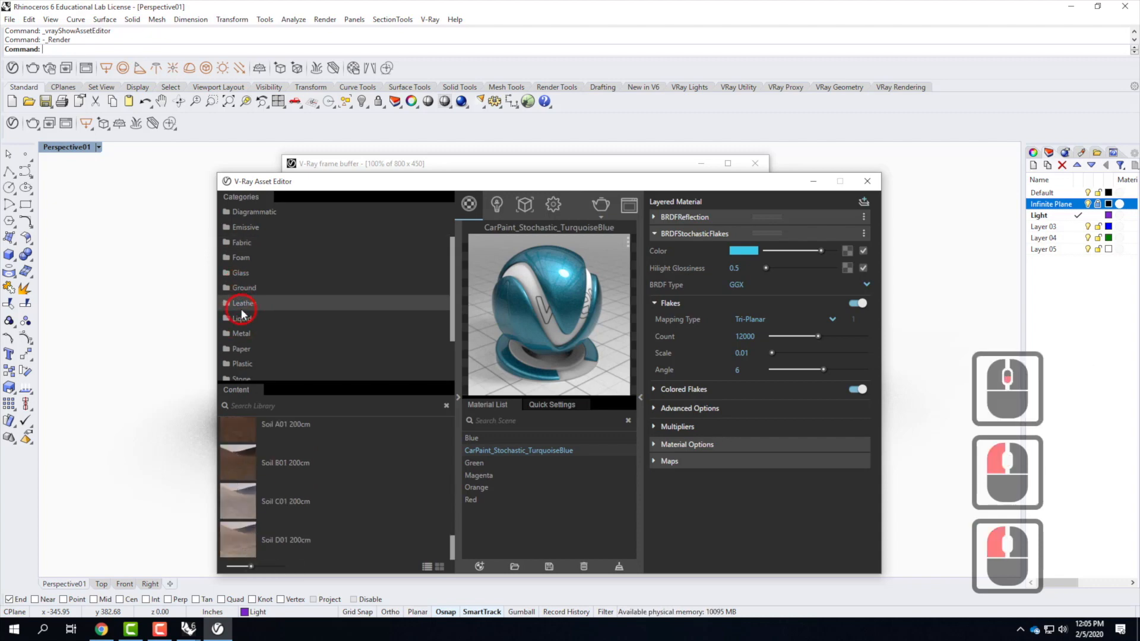
pyautogui.click(239, 466)
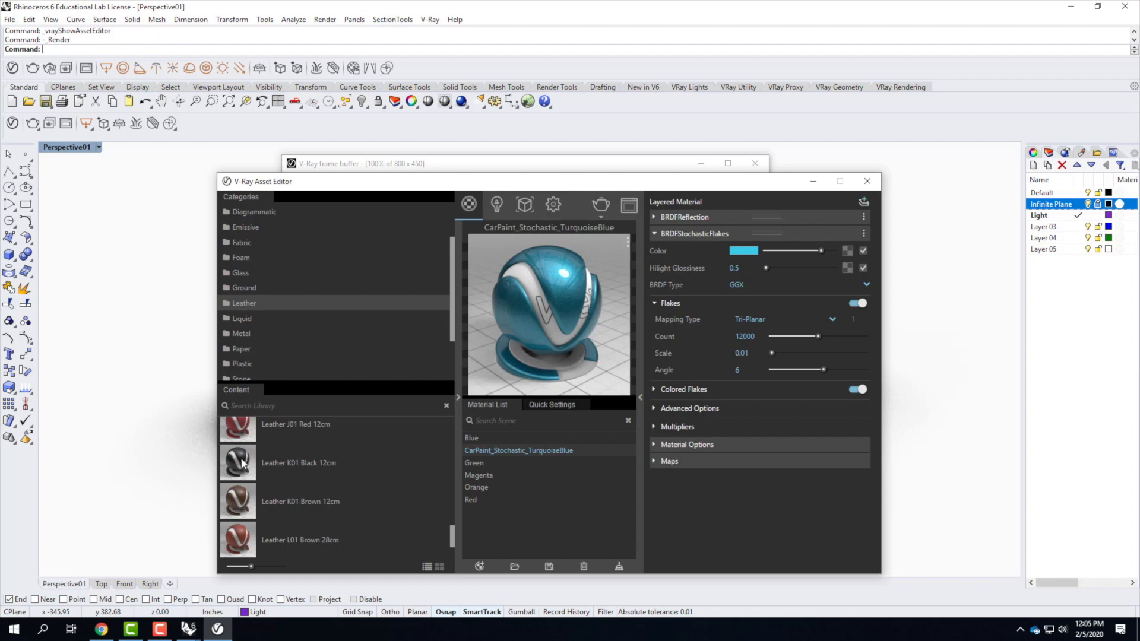
pyautogui.moveTo(238, 461); pyautogui.dragTo(548, 506)
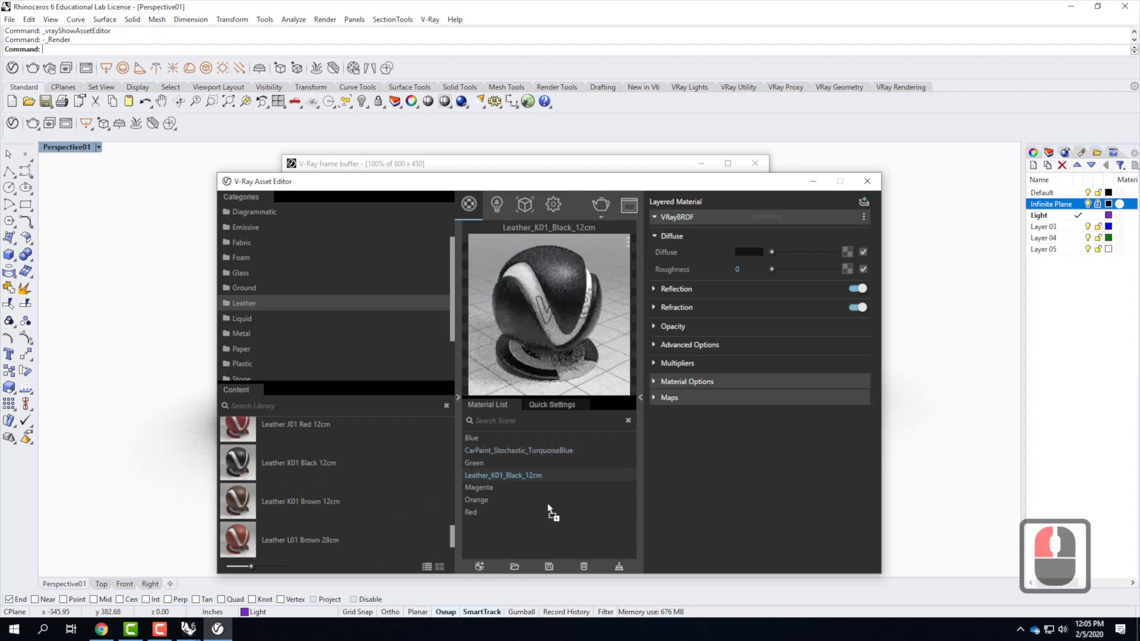
# Switch to Chrome, return from the IOR list to the tutorial site and open its V-Ray materials page Concrete (By Popularity)
pyautogui.moveTo(109, 635)
pyautogui.click(102, 630)
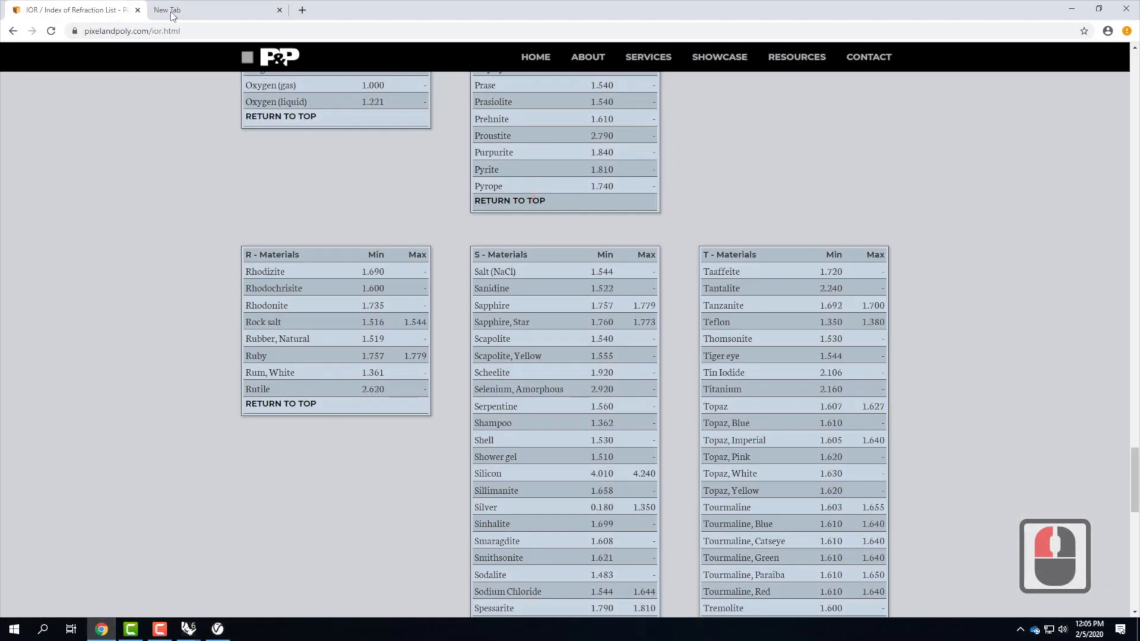
pyautogui.click(109, 633)
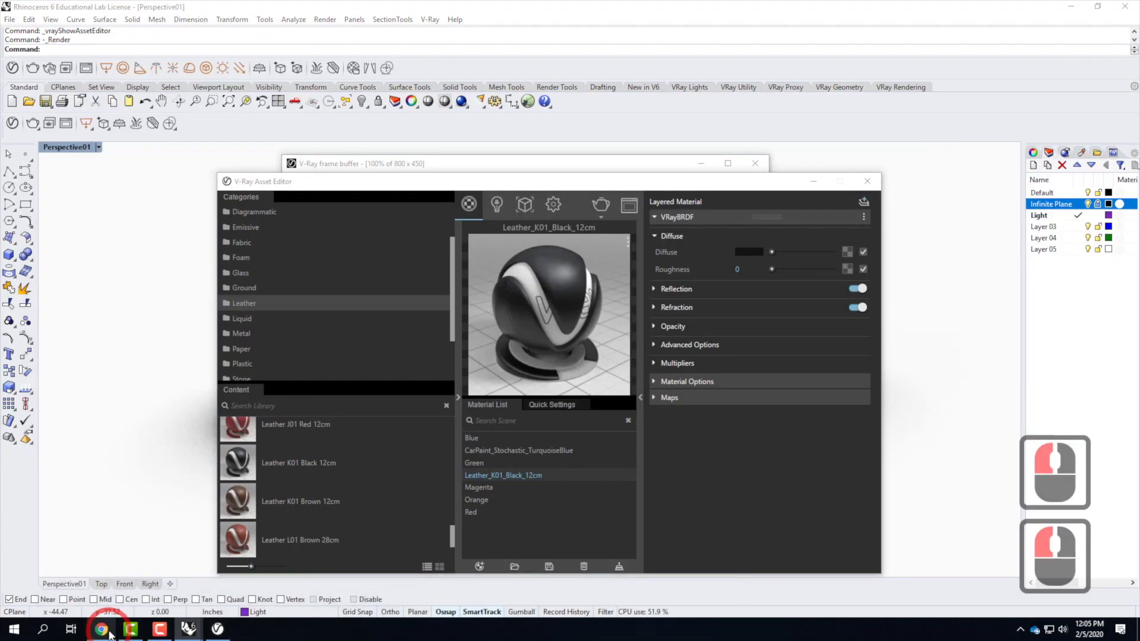
pyautogui.click(106, 633)
pyautogui.scroll(-7, 267, 89)
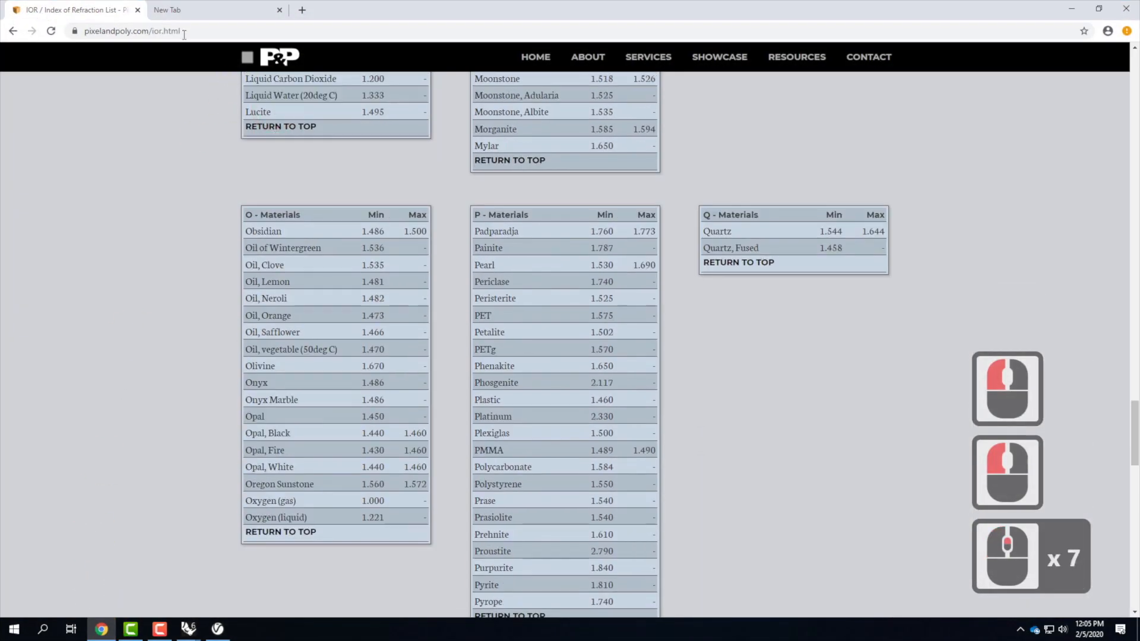
pyautogui.click(12, 31)
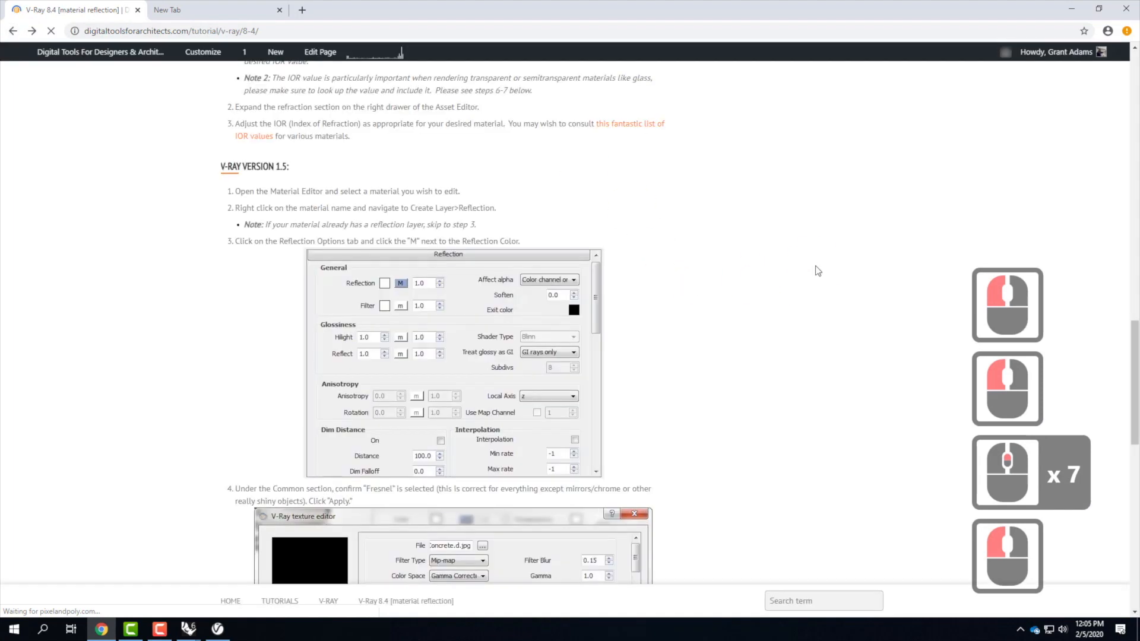
pyautogui.scroll(20, 817, 271)
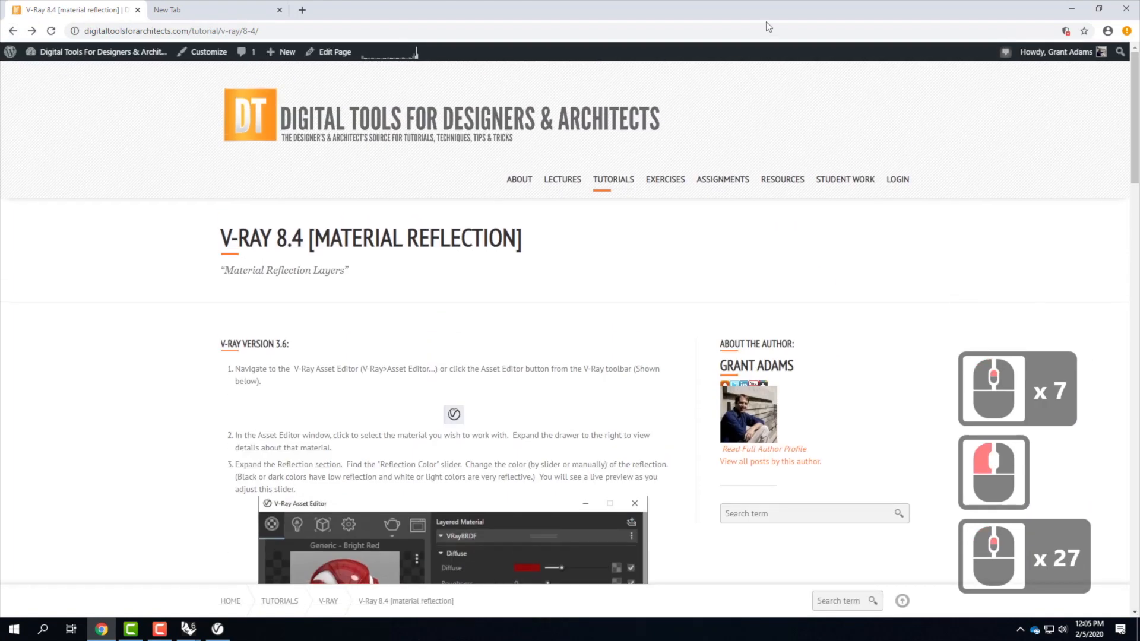
pyautogui.moveTo(781, 179)
pyautogui.moveTo(810, 351)
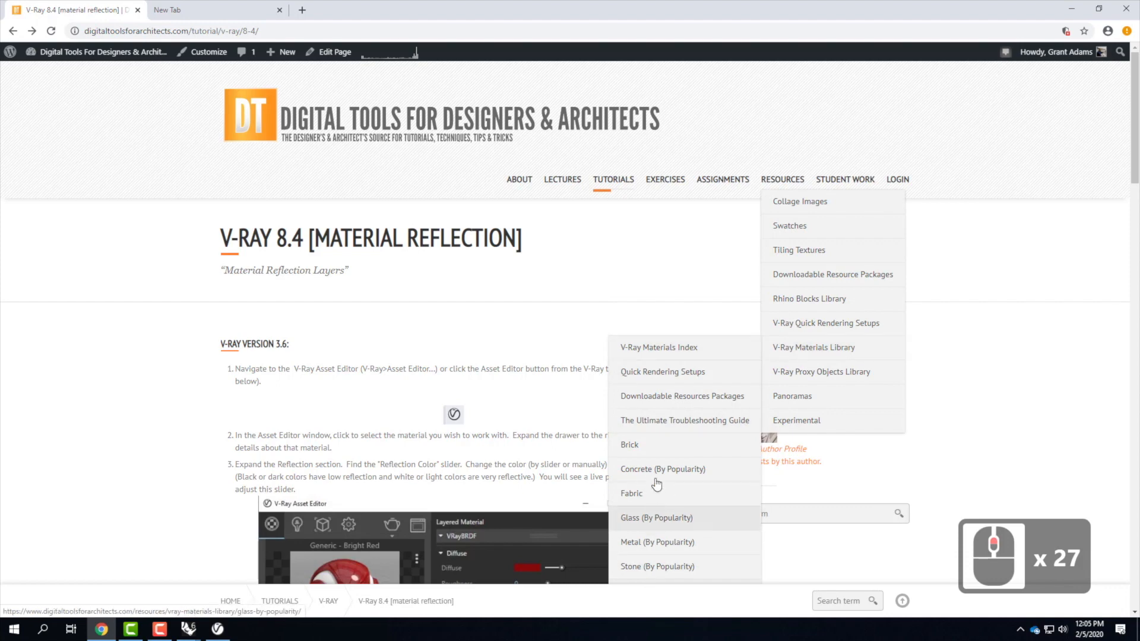
pyautogui.scroll(-2, 683, 503)
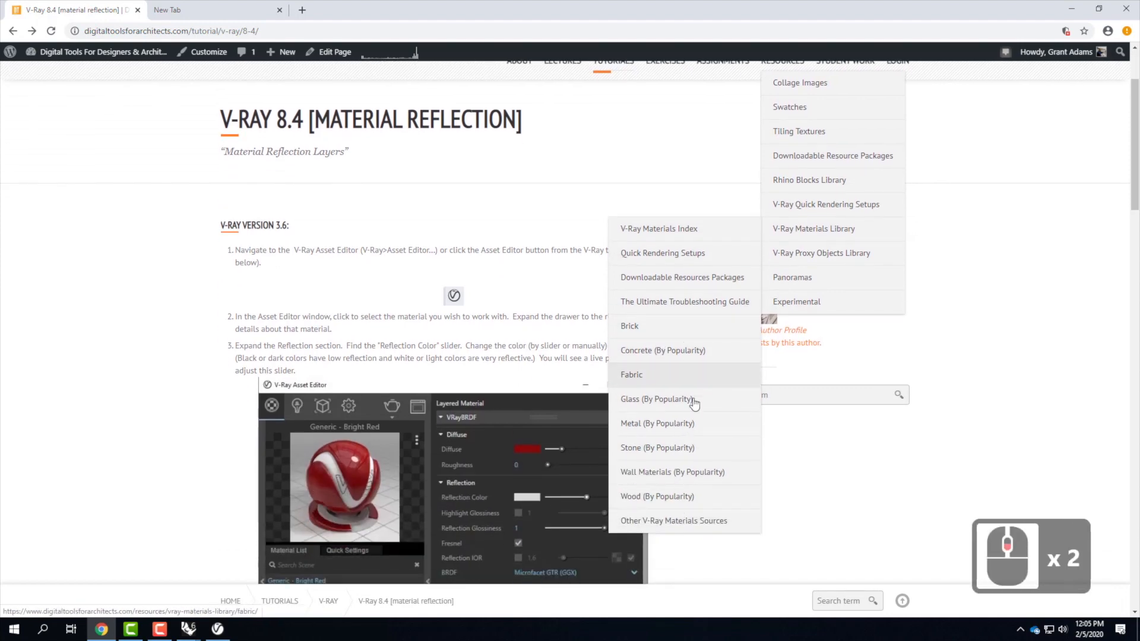
pyautogui.click(686, 351)
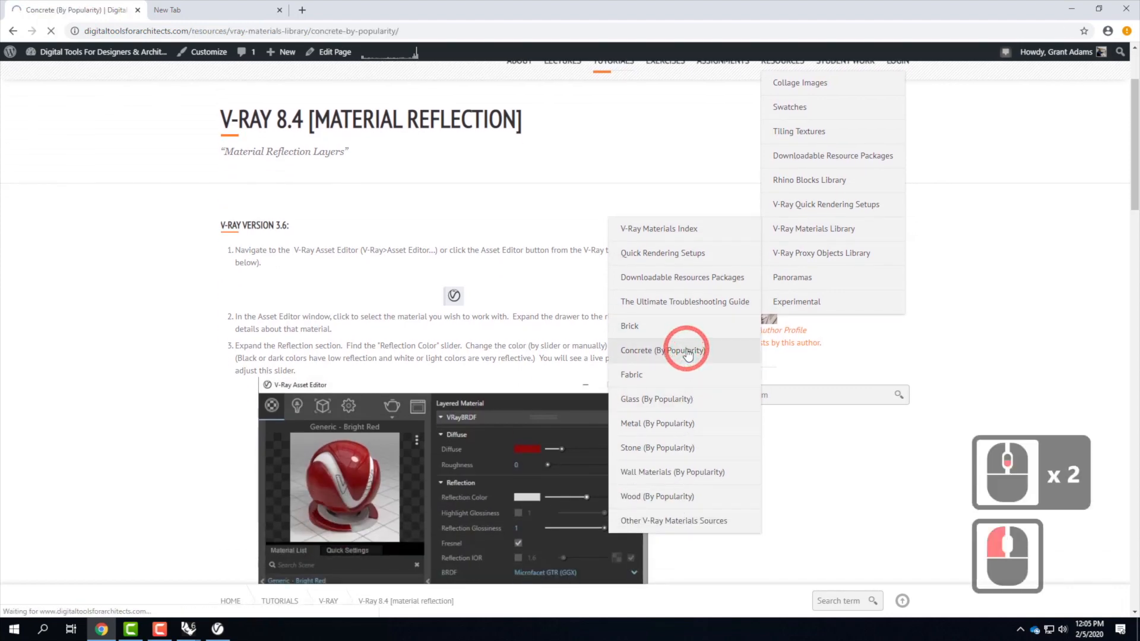
# Find the Concrete – Whitewashed material among the concrete entries and download its .zip package
pyautogui.scroll(-2, 570, 297)
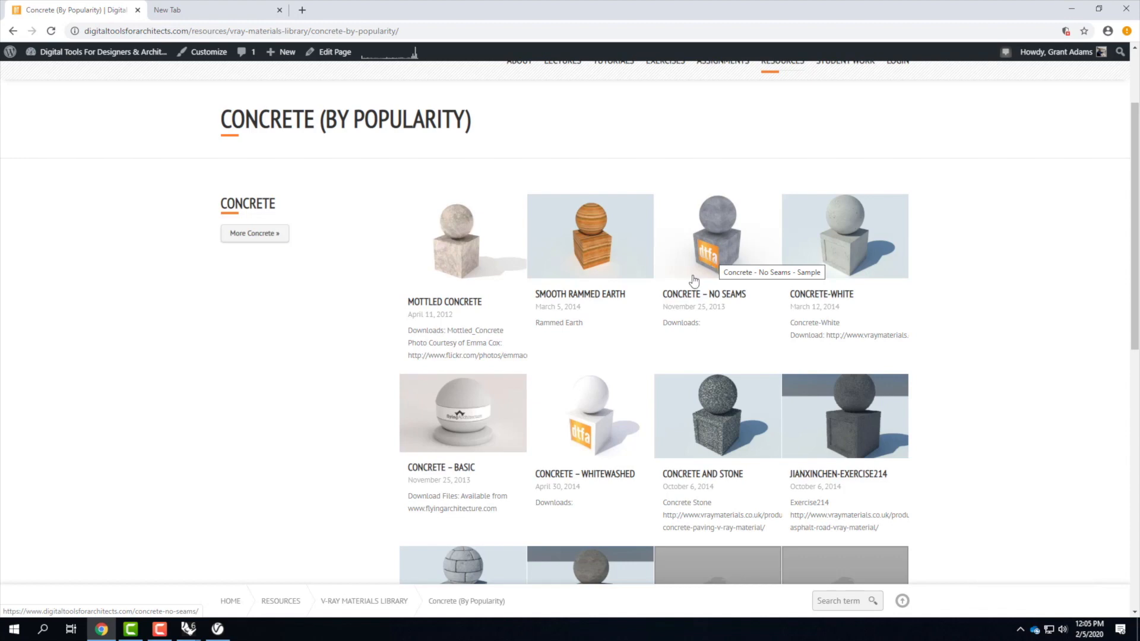
pyautogui.scroll(-3, 595, 403)
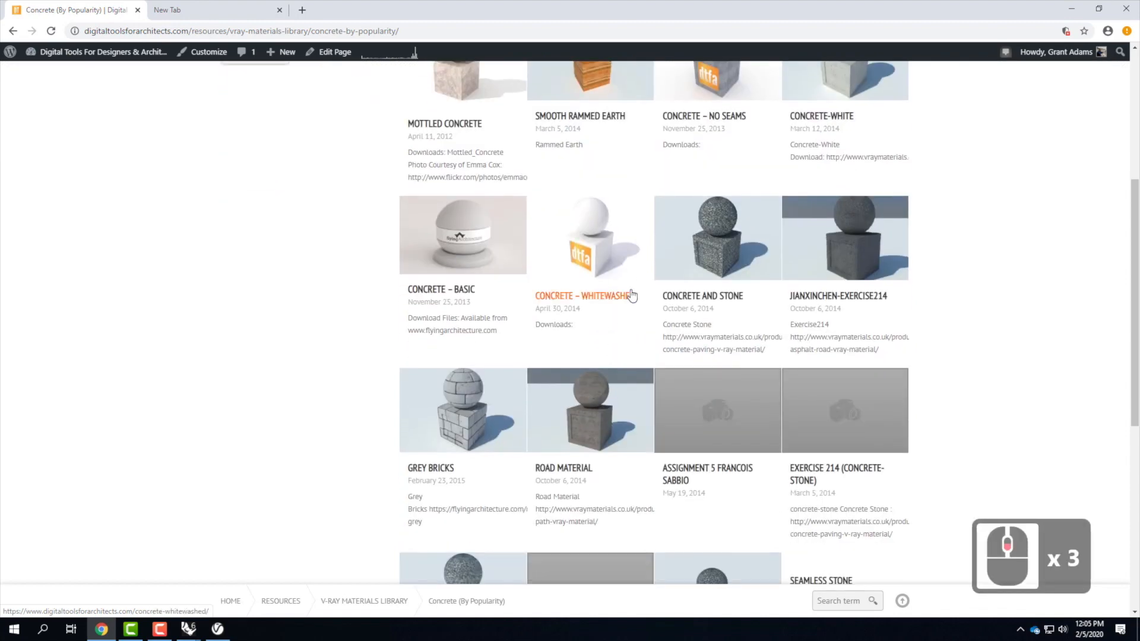
pyautogui.click(588, 241)
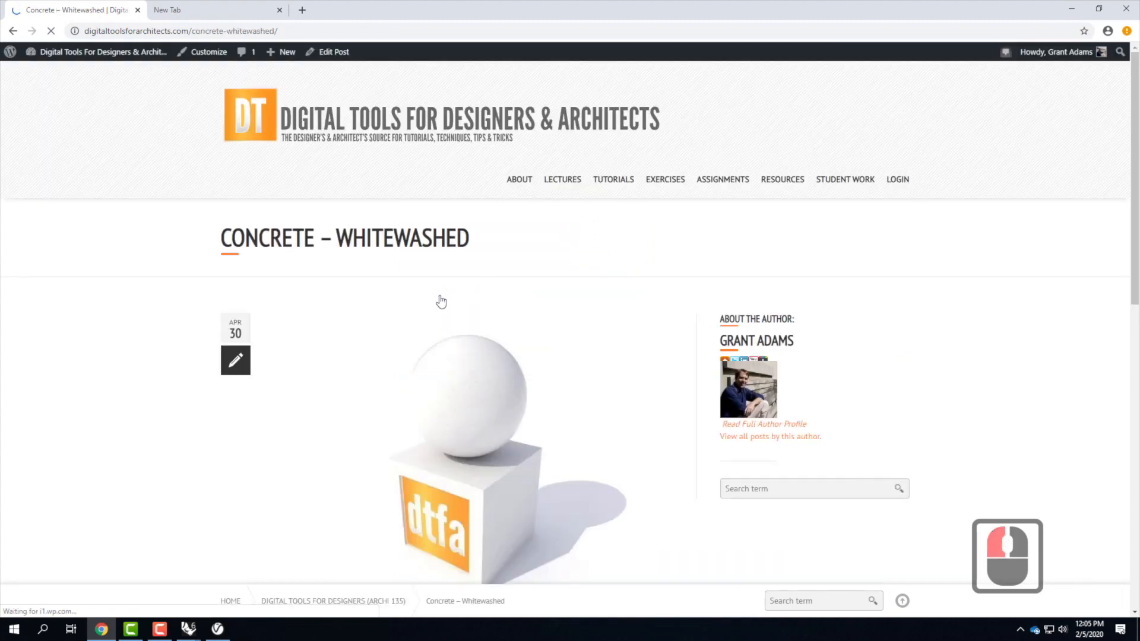
pyautogui.scroll(-4, 451, 308)
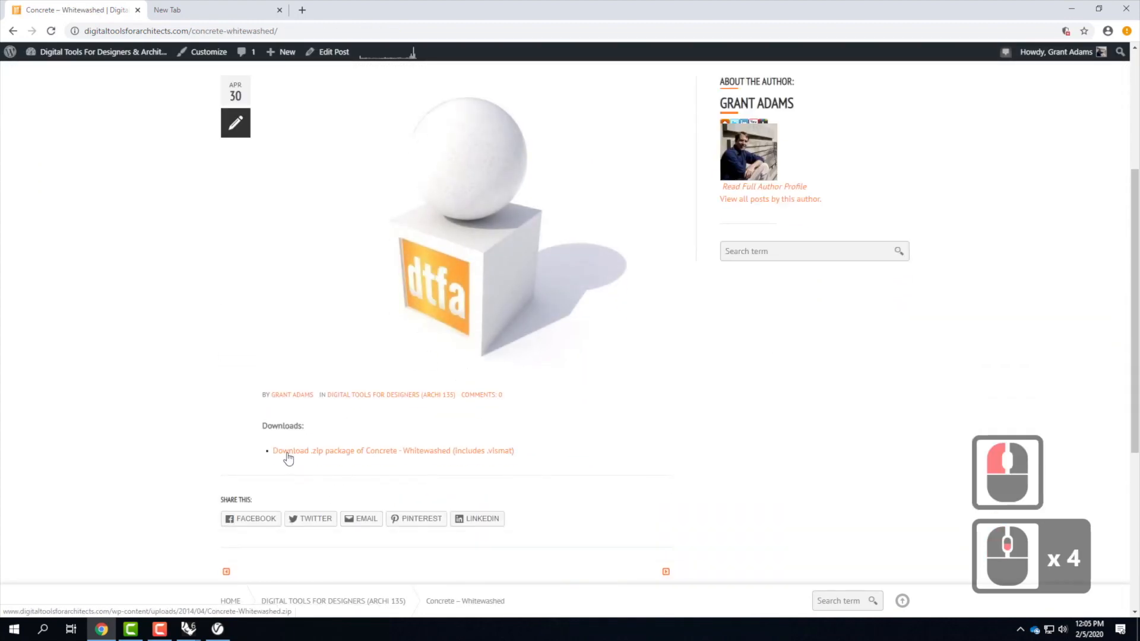
pyautogui.click(353, 453)
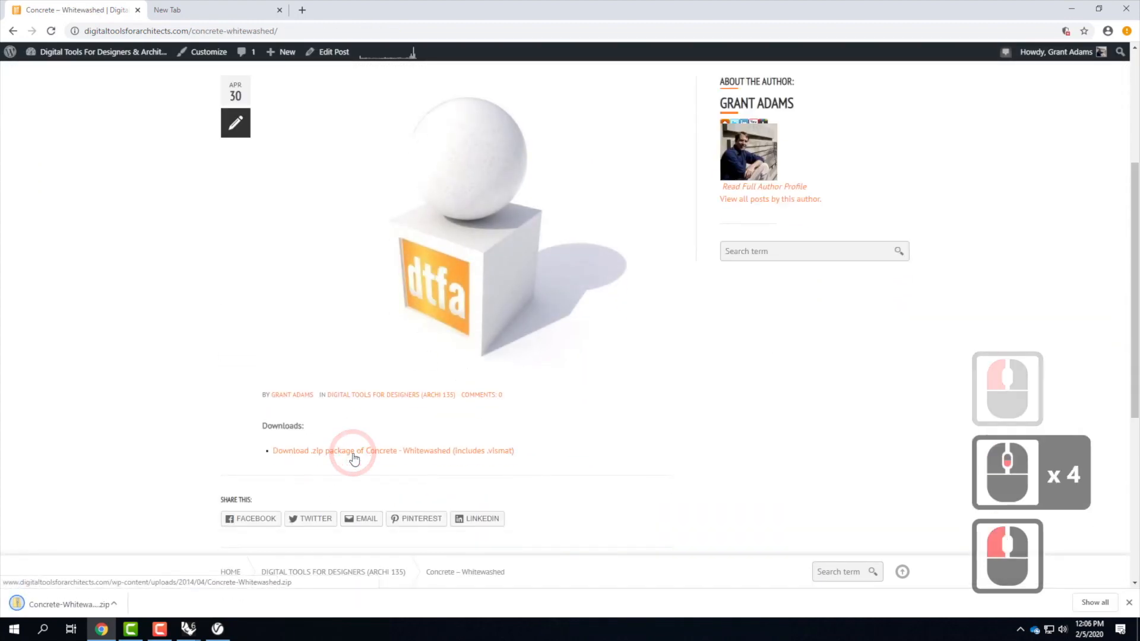
pyautogui.click(122, 606)
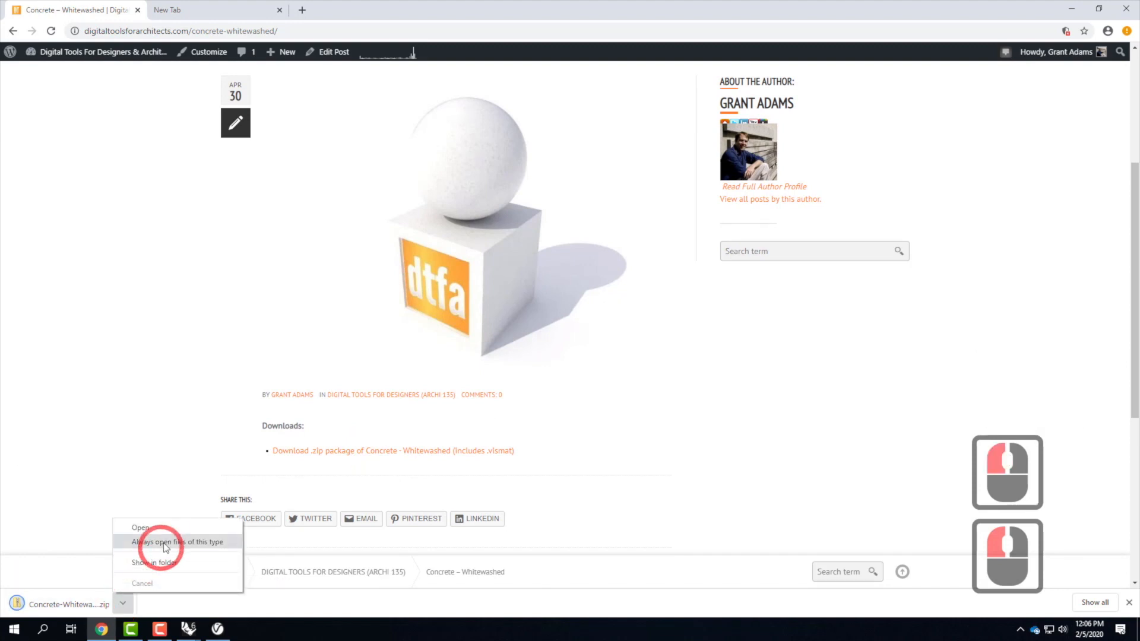
pyautogui.click(162, 559)
pyautogui.rightClick(496, 256)
pyautogui.click(551, 292)
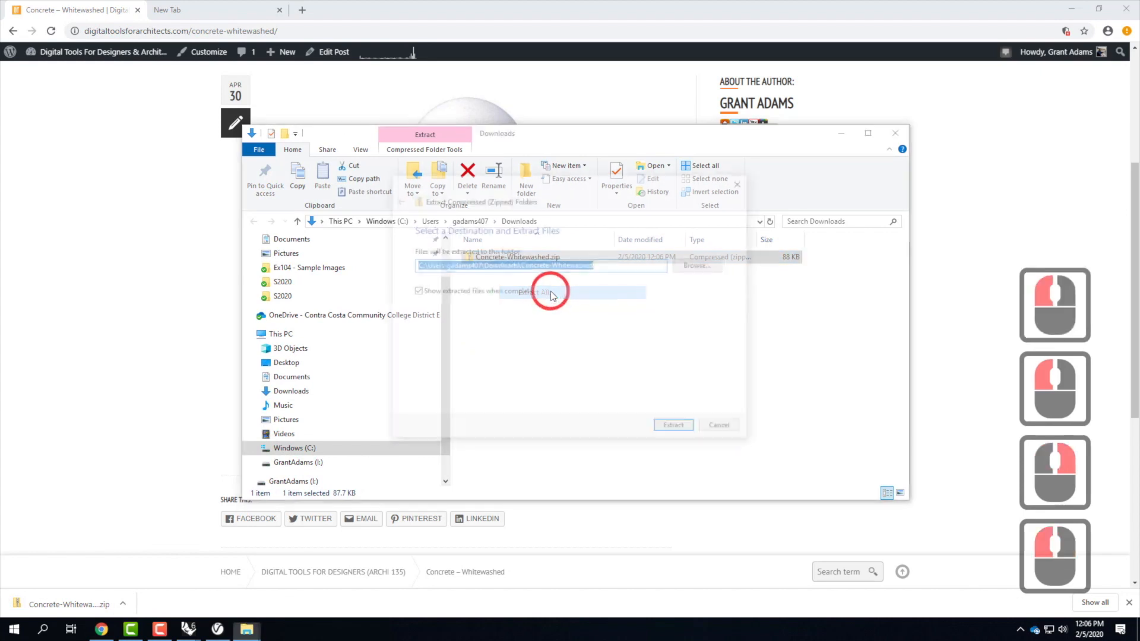
pyautogui.click(700, 265)
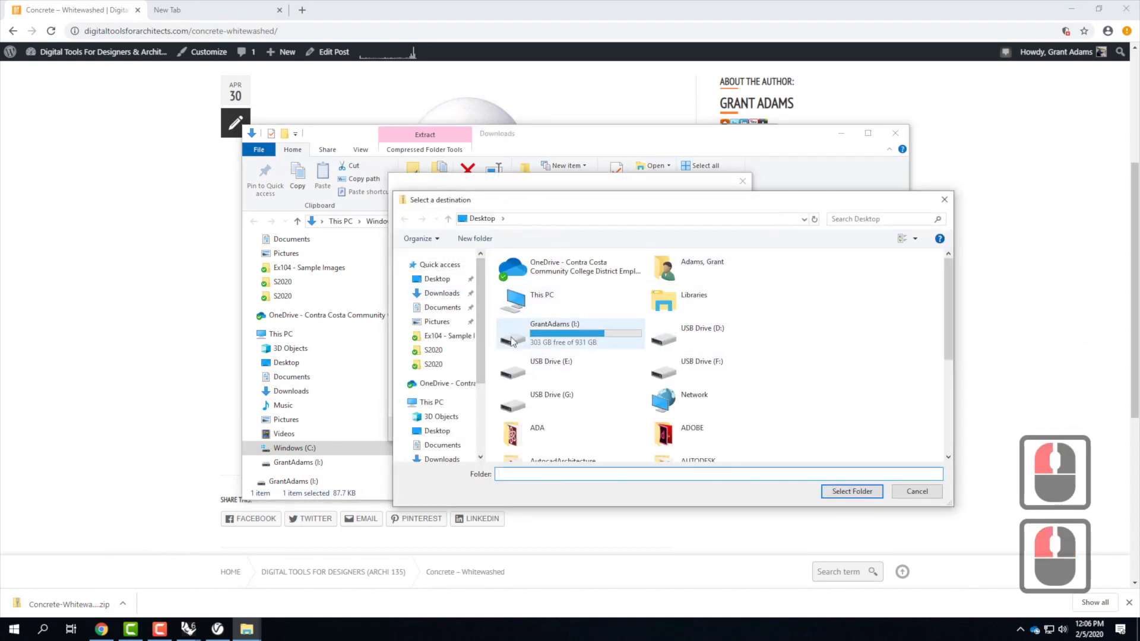
pyautogui.click(922, 494)
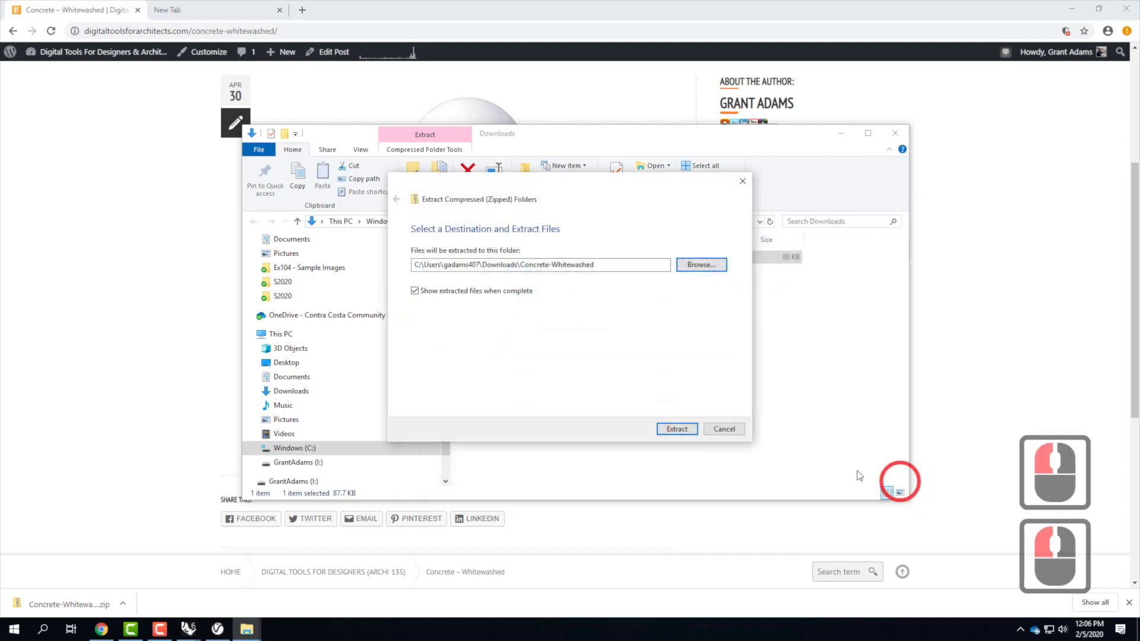
pyautogui.click(727, 429)
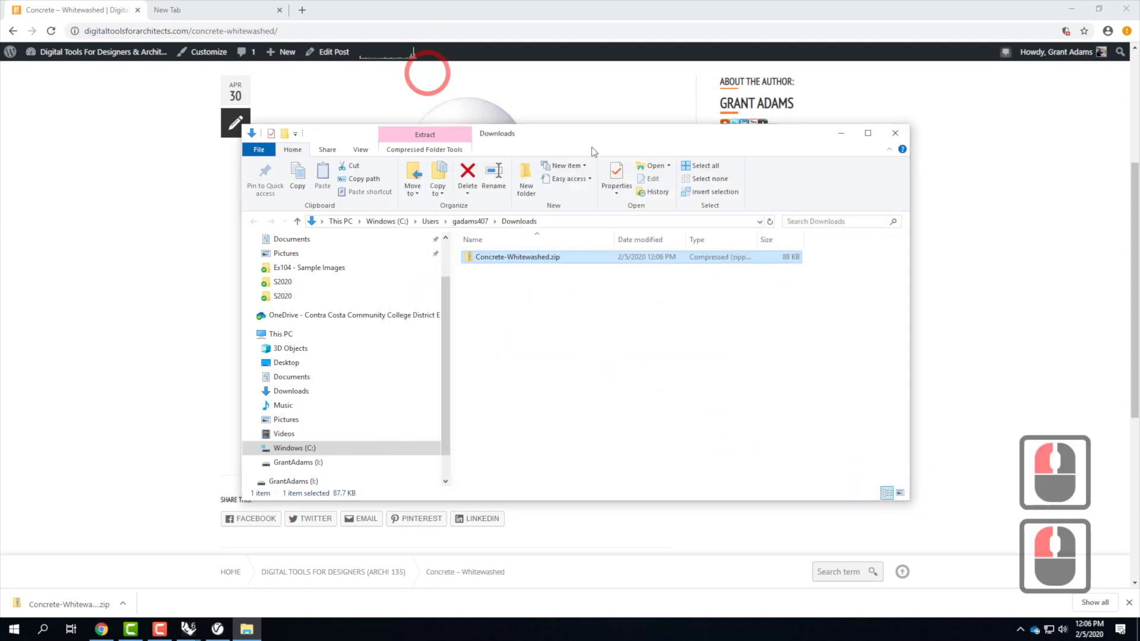
pyautogui.click(894, 132)
pyautogui.click(241, 59)
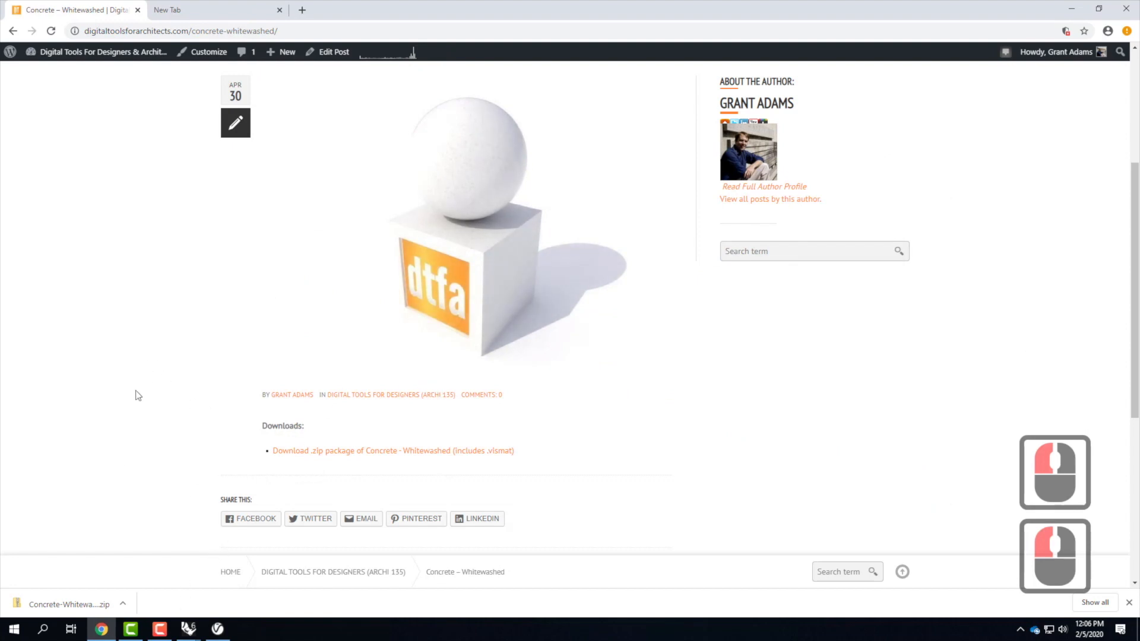
# Switch back to Rhino and start importing a V-Ray material file into the scene's material list
pyautogui.click(189, 632)
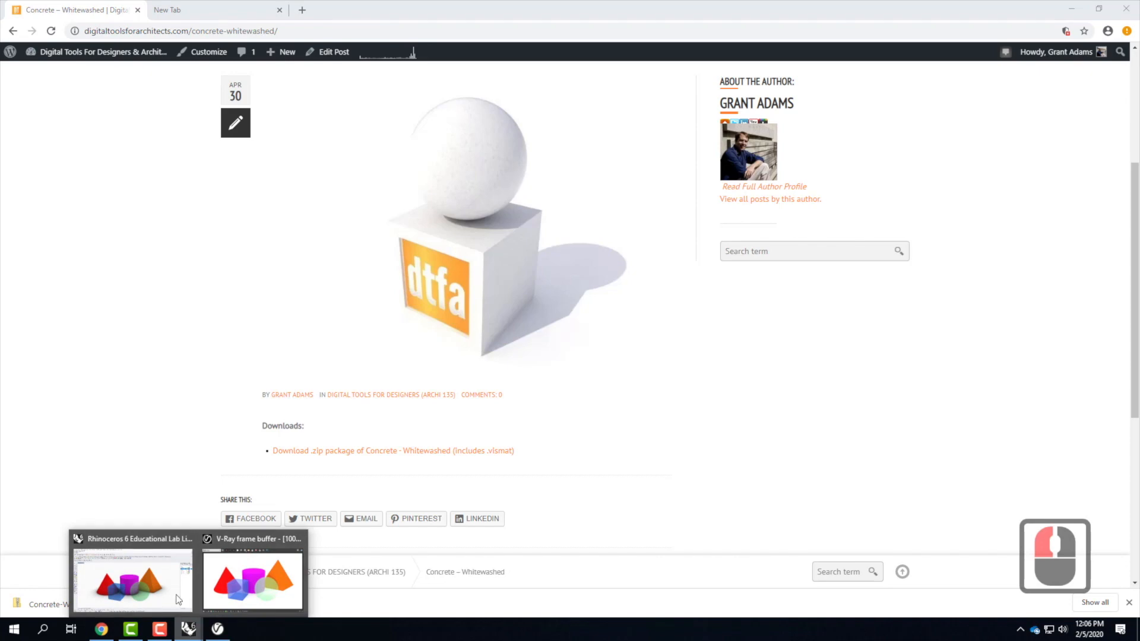
pyautogui.moveTo(153, 593)
pyautogui.click(153, 593)
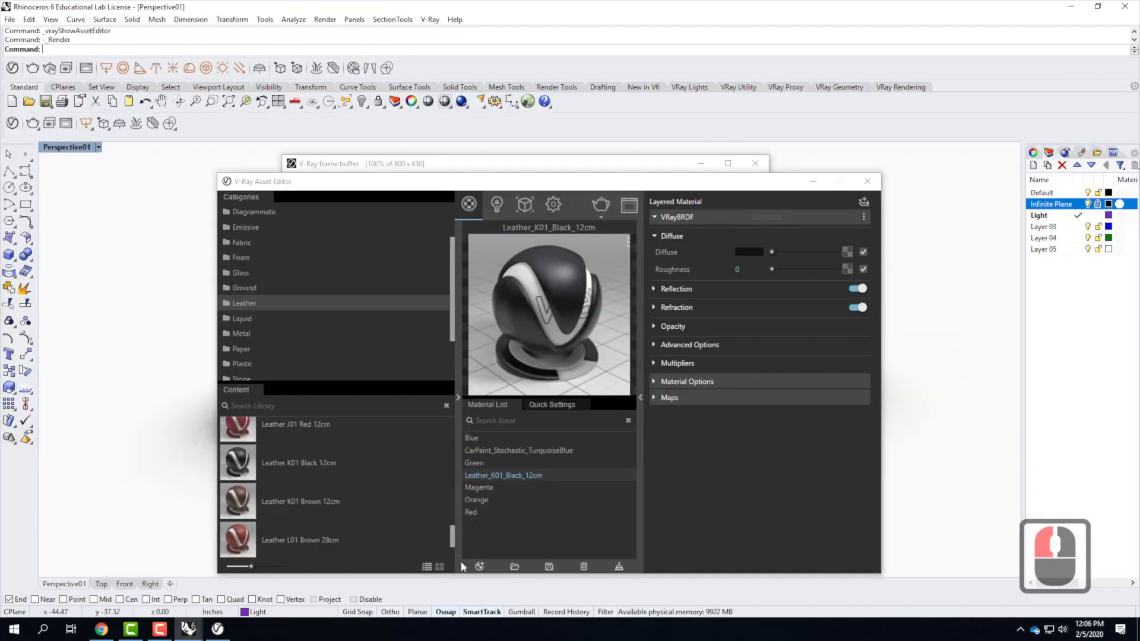
pyautogui.click(515, 567)
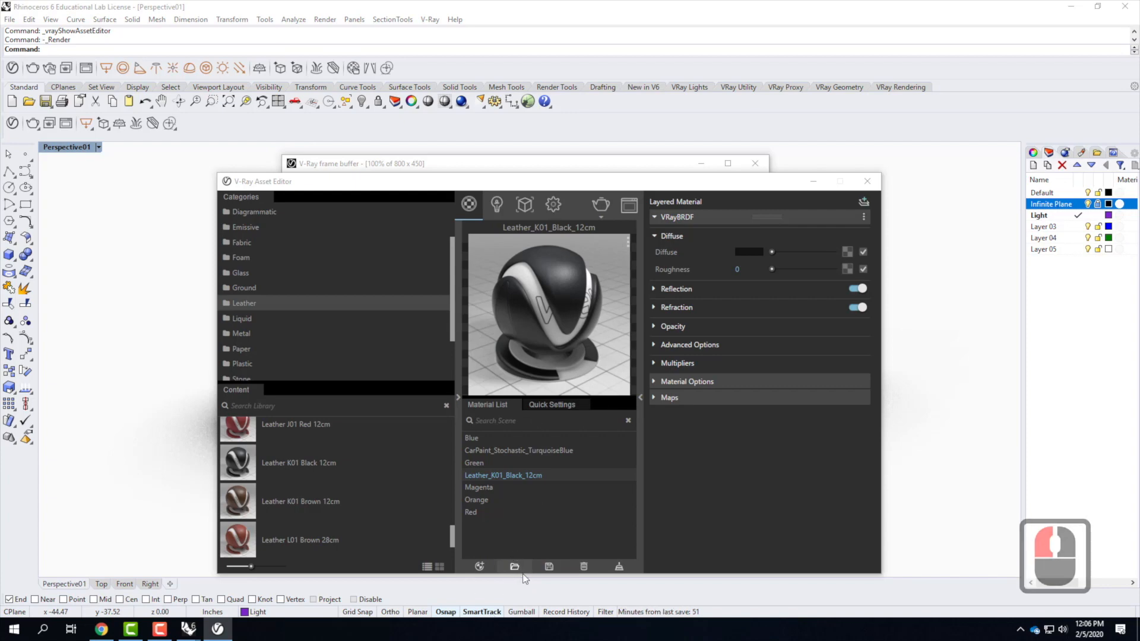
# Save the finished render from the V-Ray frame buffer as Render01-4.png in the S2020 folder and close the frame buffer
pyautogui.click(566, 135)
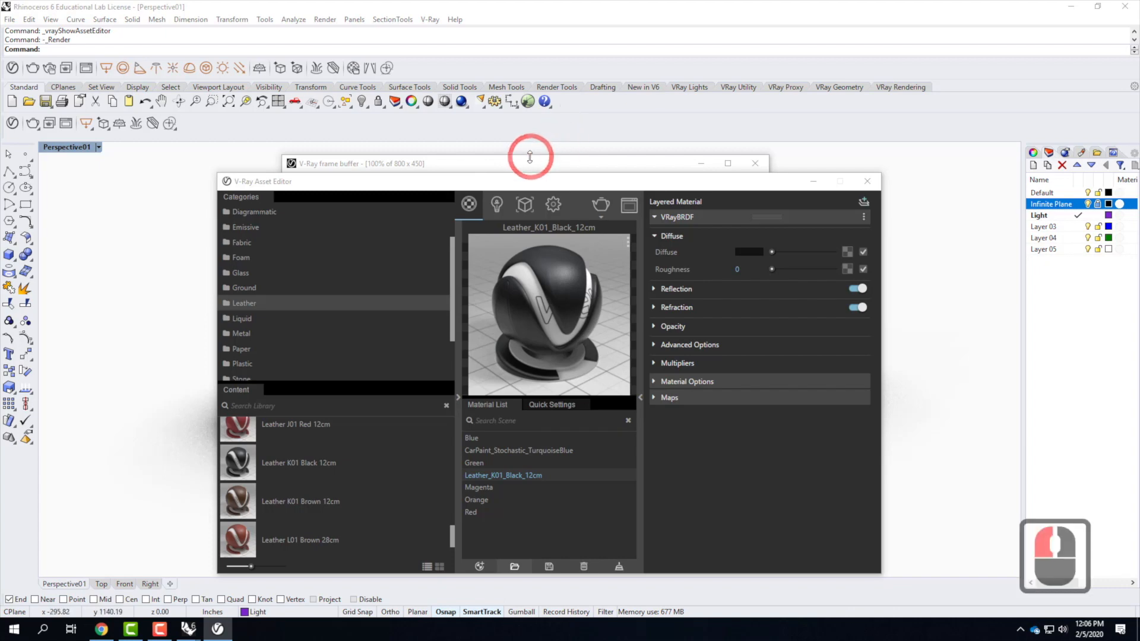
pyautogui.doubleClick(527, 157)
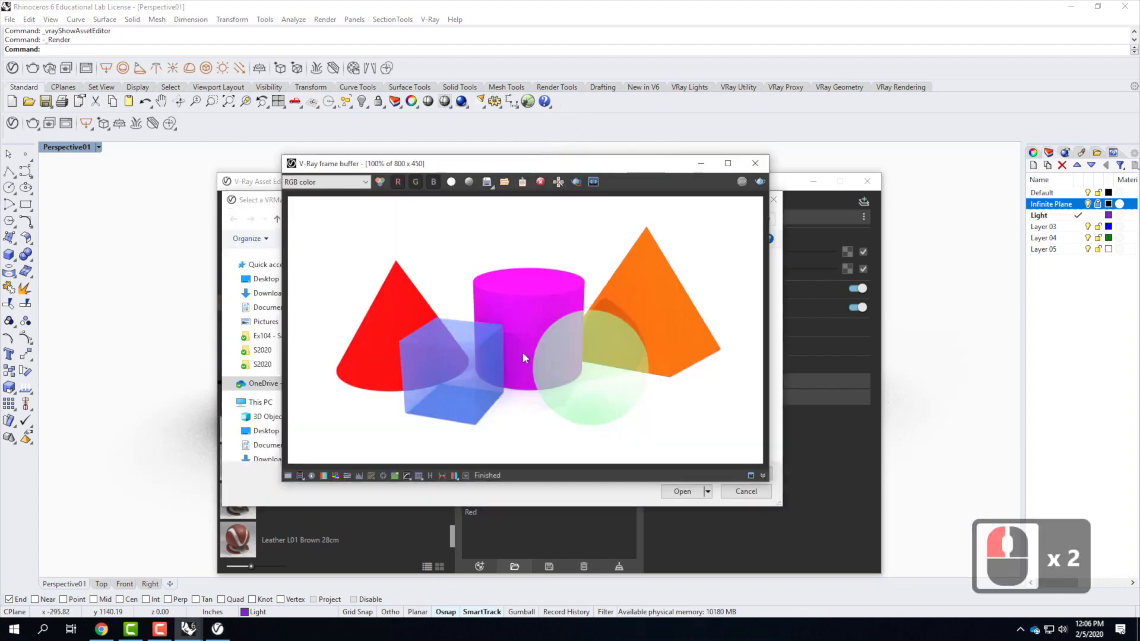
pyautogui.click(488, 182)
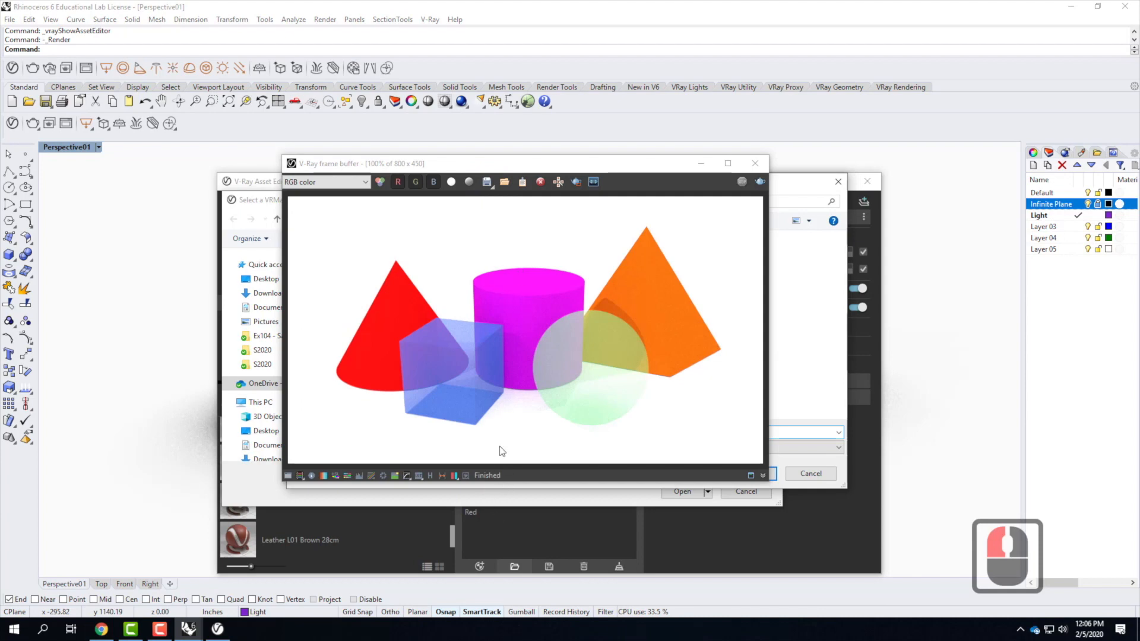
pyautogui.click(484, 186)
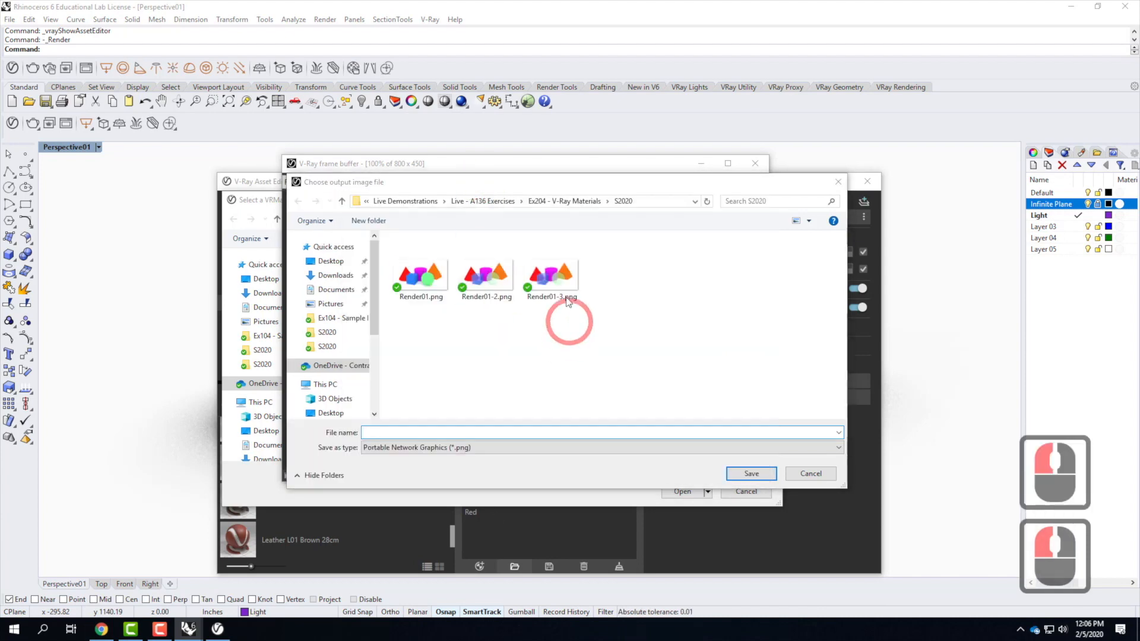
pyautogui.click(547, 263)
pyautogui.doubleClick(402, 433)
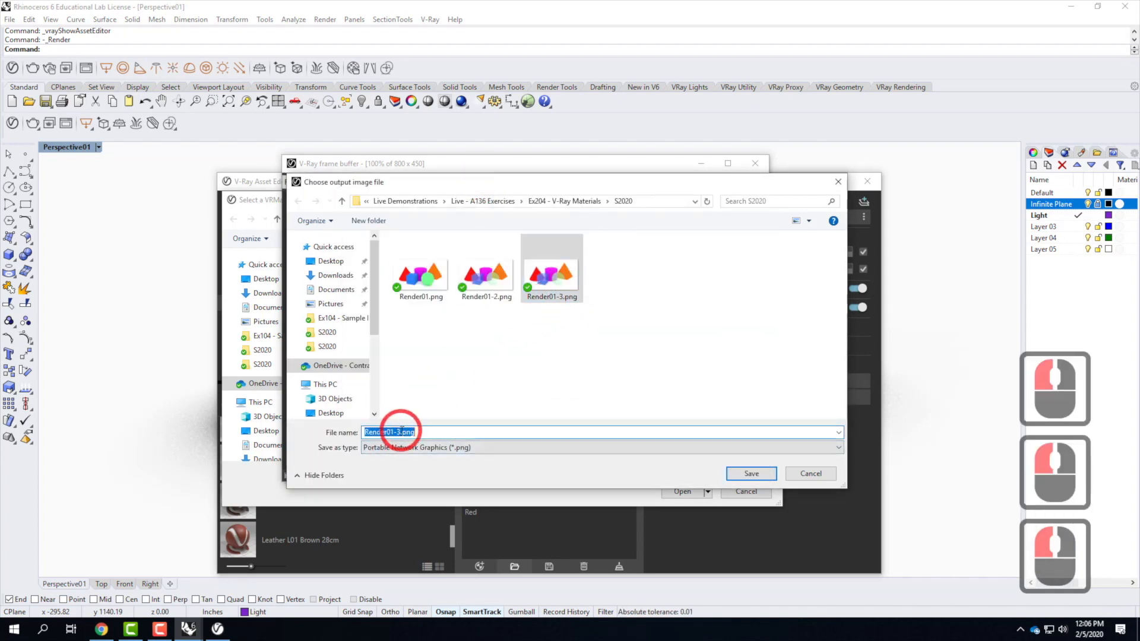
pyautogui.press('BackSpace')
pyautogui.write('4')
pyautogui.click(733, 475)
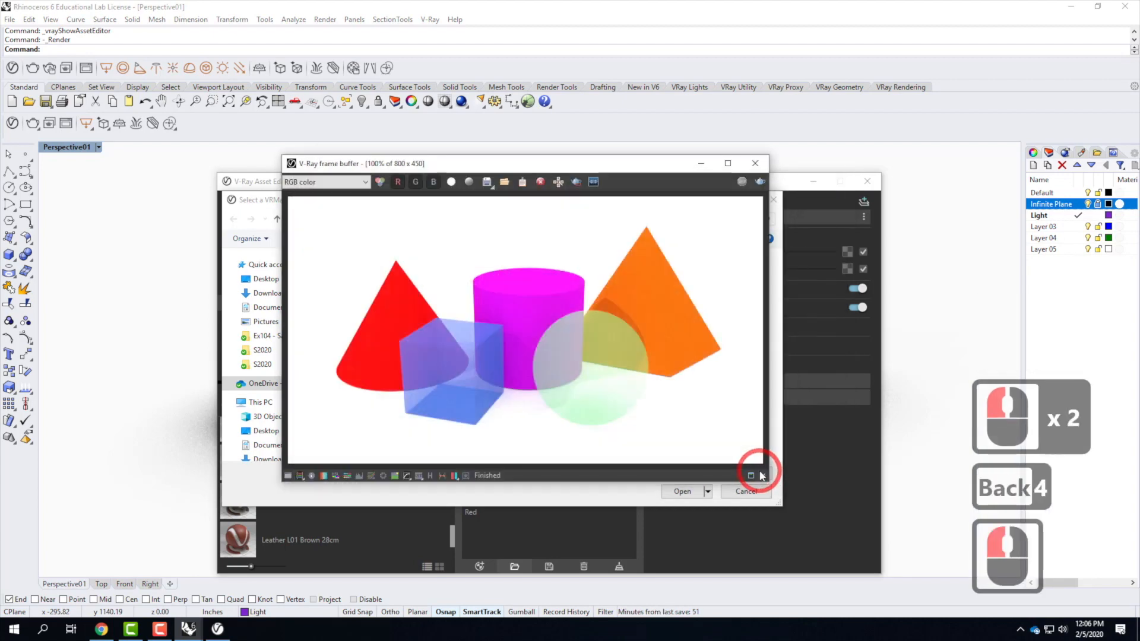
pyautogui.click(756, 164)
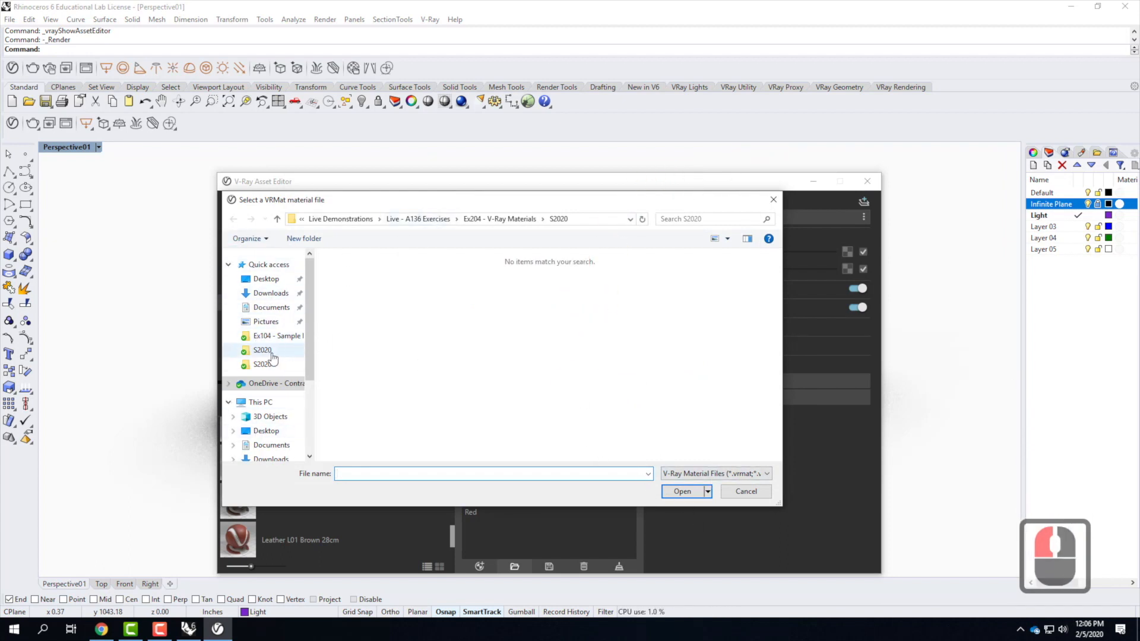
# In the material file browser, go to the I: drive's OneDrive folder and open Resources > V-Ray > V-Ray Materials
pyautogui.scroll(-6, 270, 427)
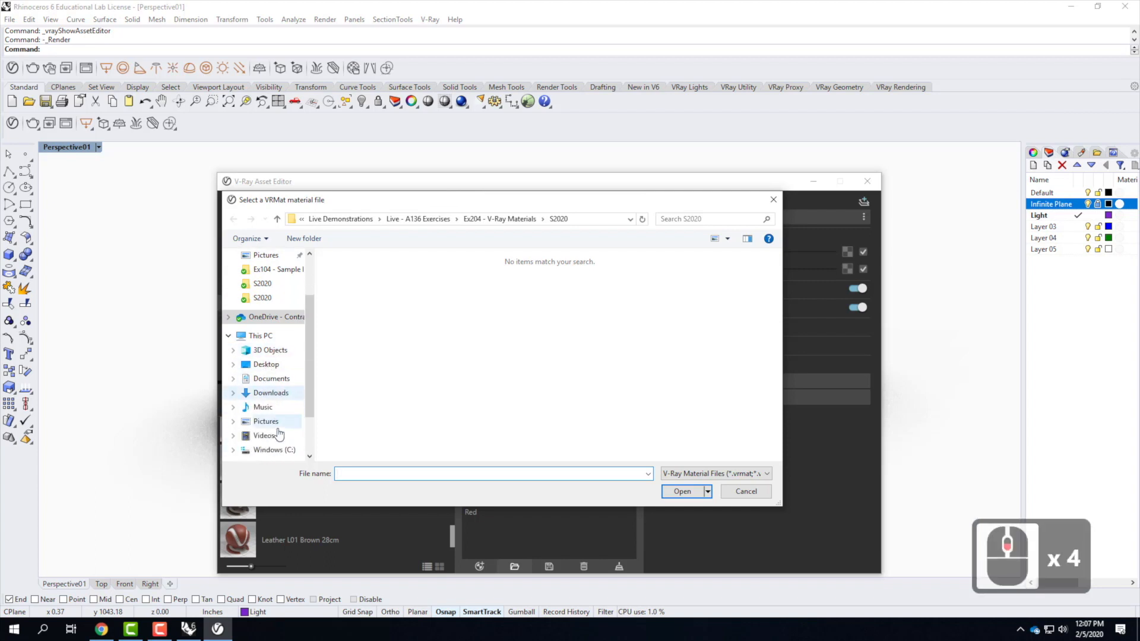
pyautogui.scroll(-3, 276, 419)
pyautogui.click(270, 426)
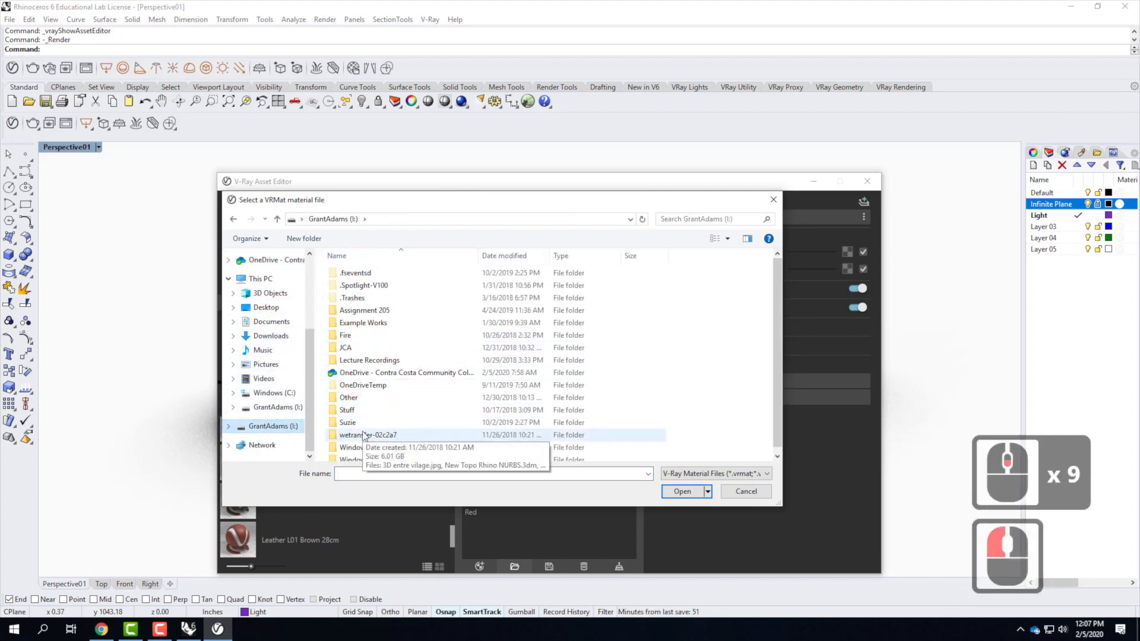
pyautogui.doubleClick(356, 372)
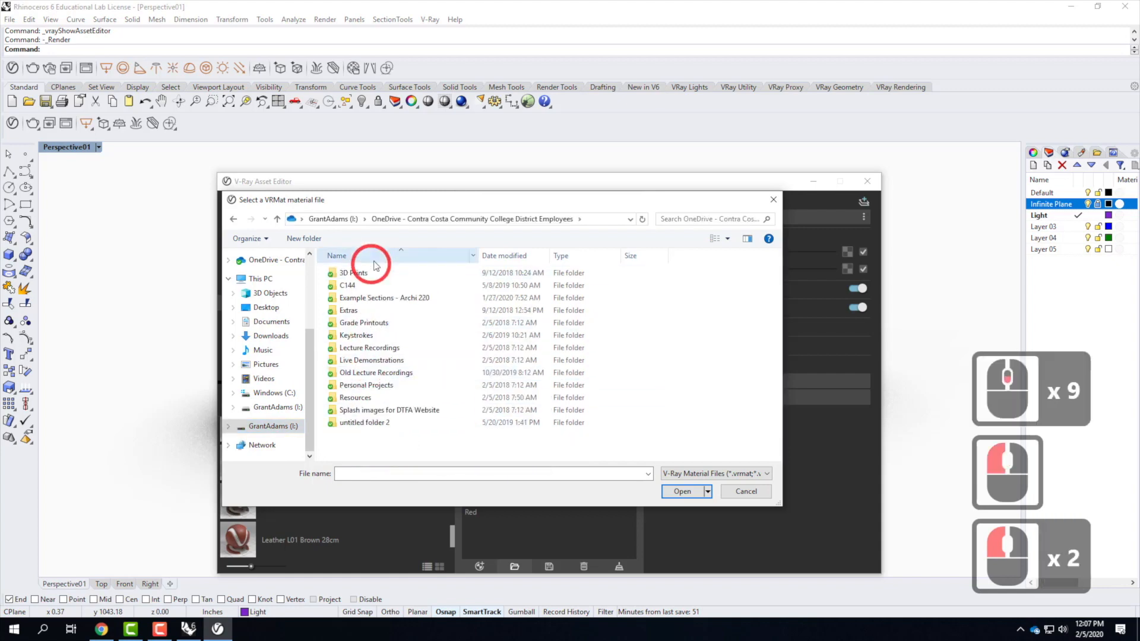
pyautogui.doubleClick(354, 397)
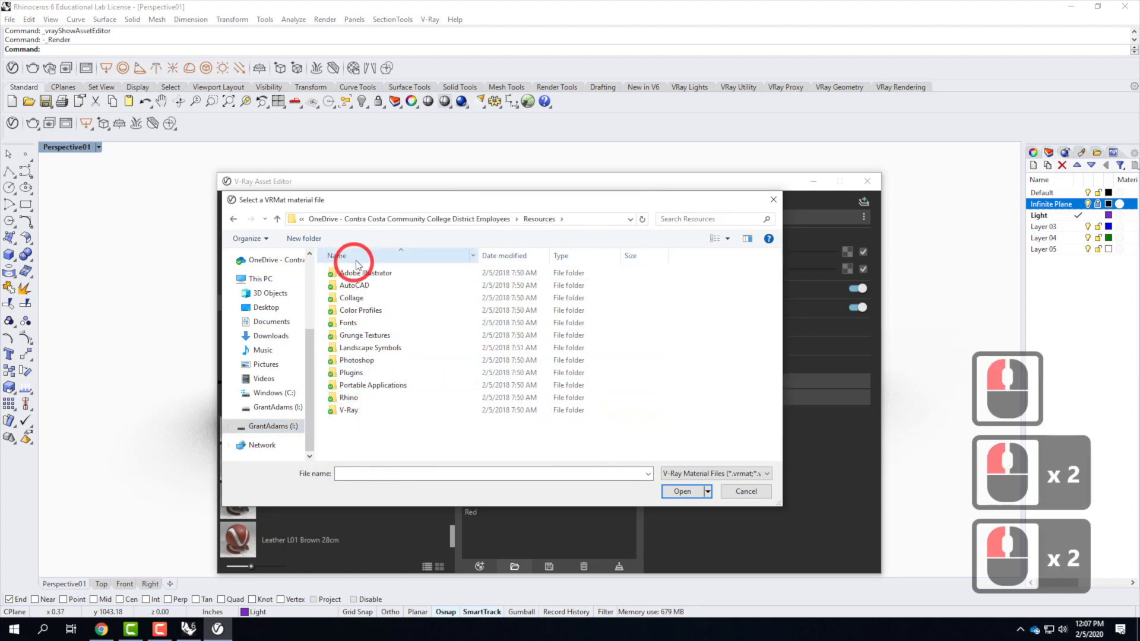
pyautogui.doubleClick(344, 399)
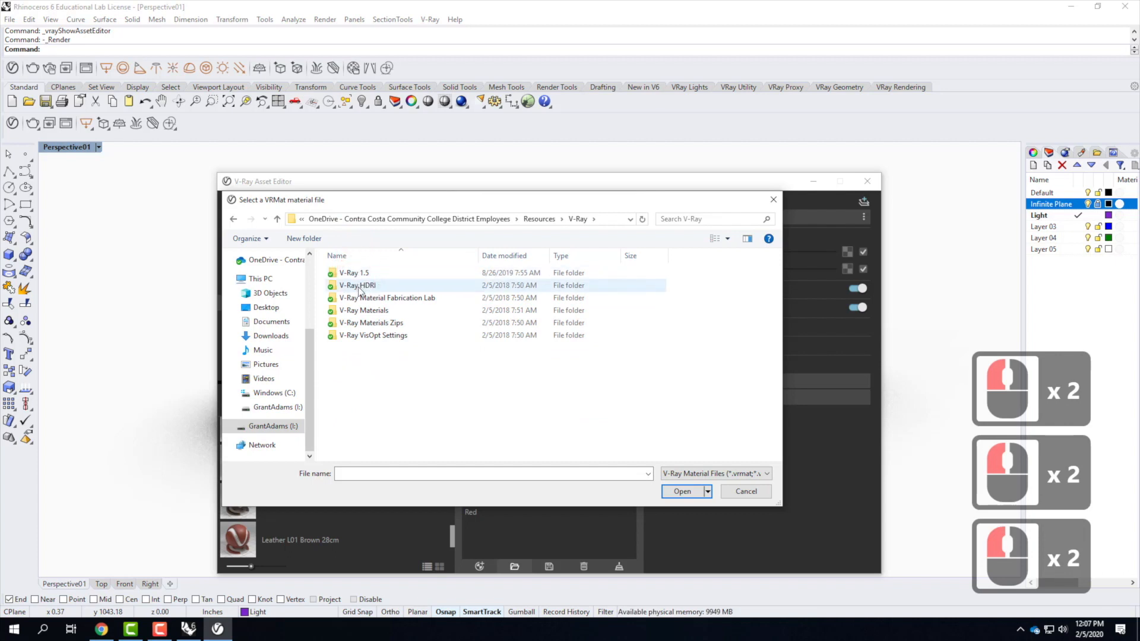
pyautogui.doubleClick(380, 315)
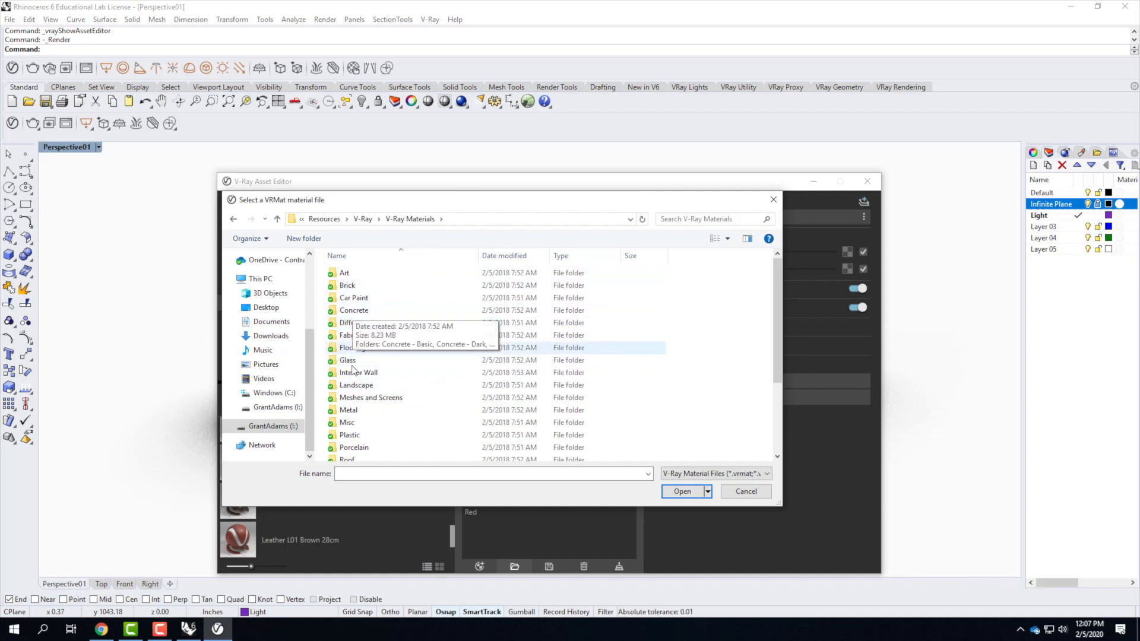
# Import Screen - Round Holes - Matte.vismat from its own folder inside Meshes and Screens
pyautogui.scroll(-2, 411, 425)
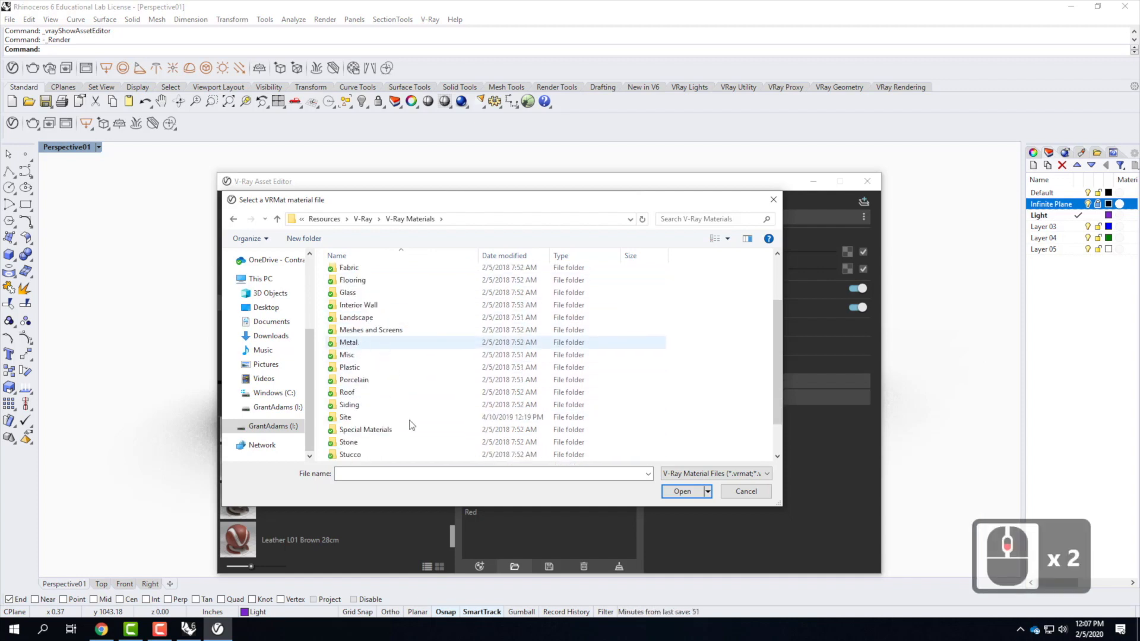
pyautogui.doubleClick(368, 331)
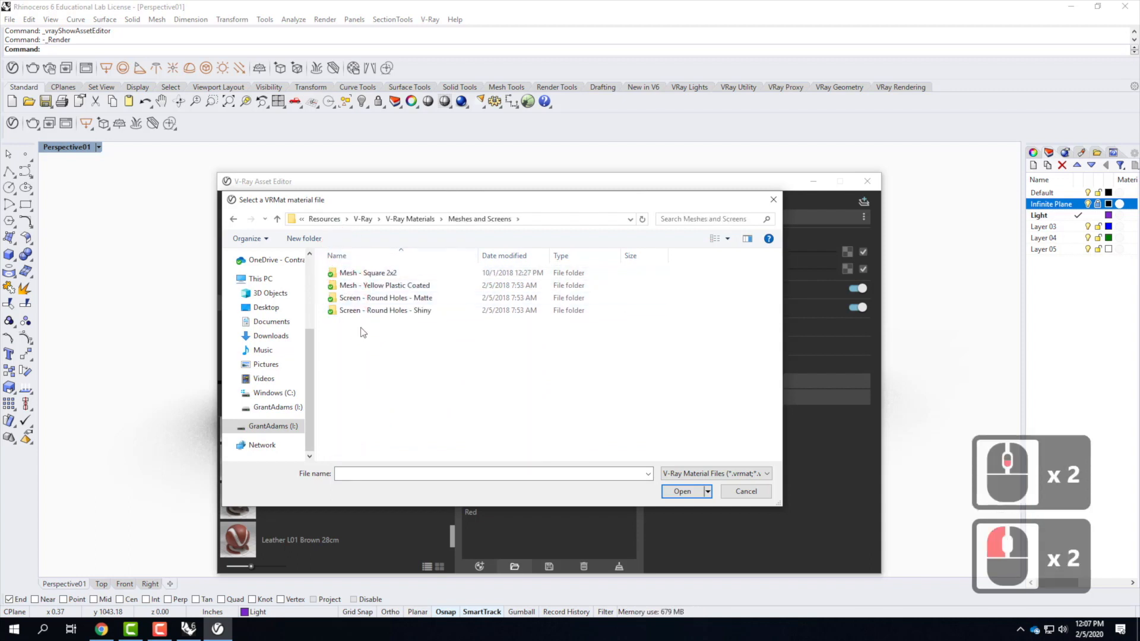
pyautogui.click(363, 300)
pyautogui.doubleClick(362, 300)
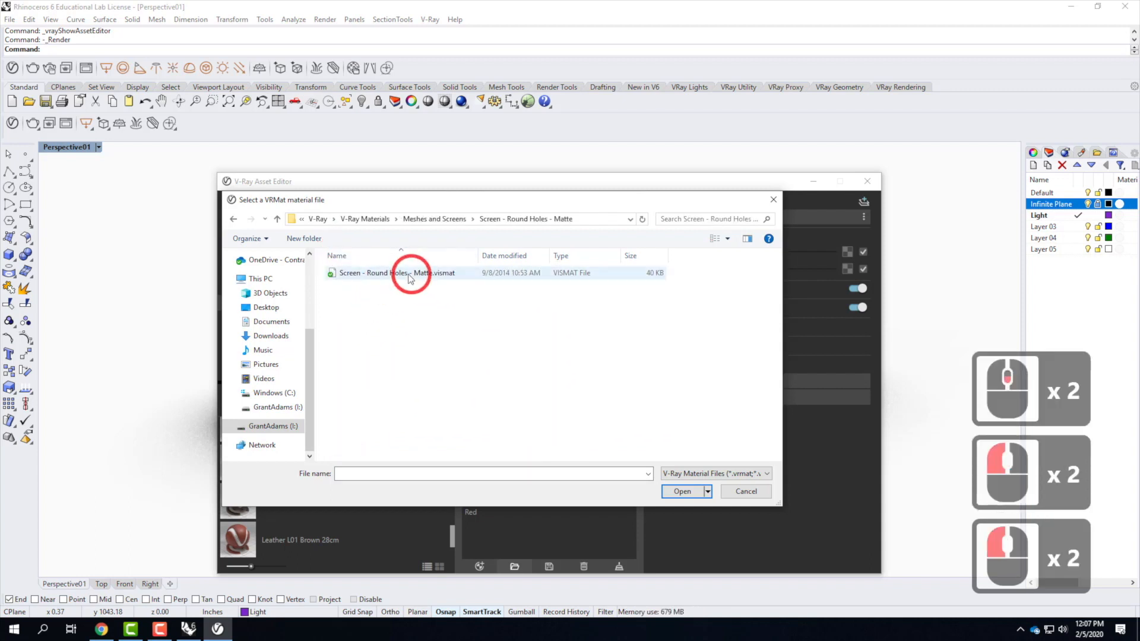
pyautogui.doubleClick(401, 274)
pyautogui.click(586, 486)
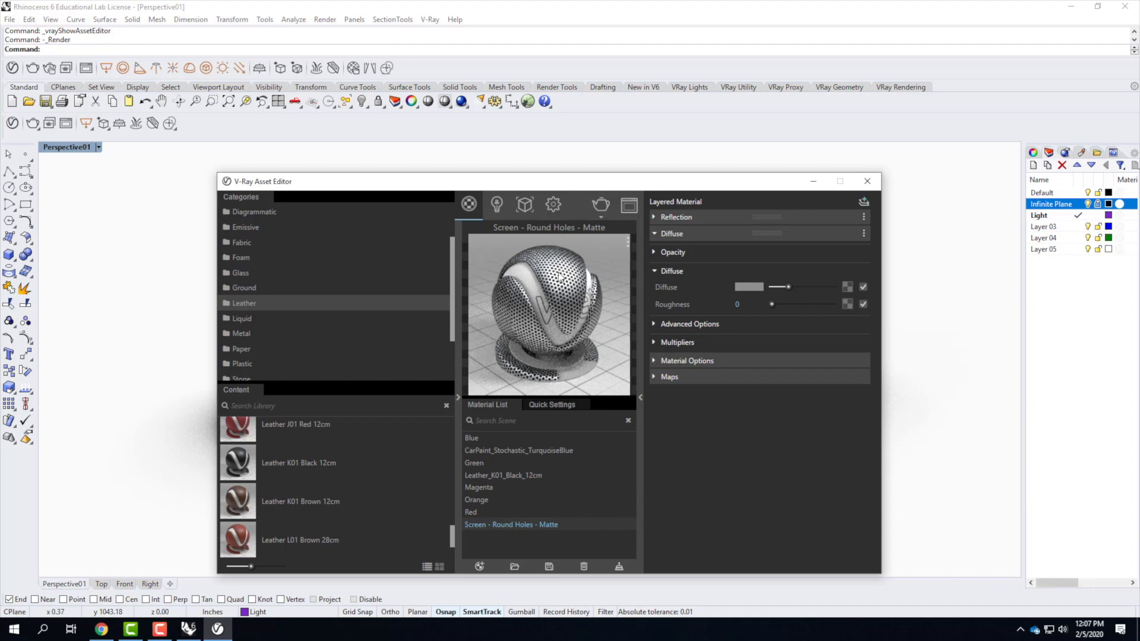
# Apply the Screen - Round Holes - Matte material to the red cone, render the view and stop the rendering early
pyautogui.moveTo(407, 187); pyautogui.dragTo(633, 135)
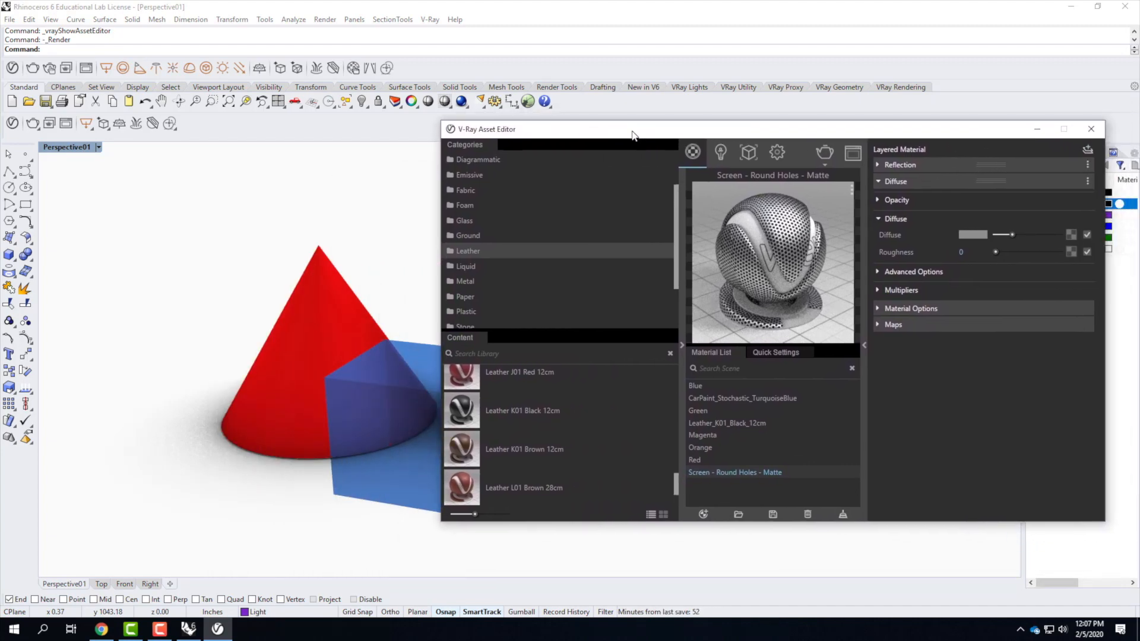
pyautogui.click(364, 406)
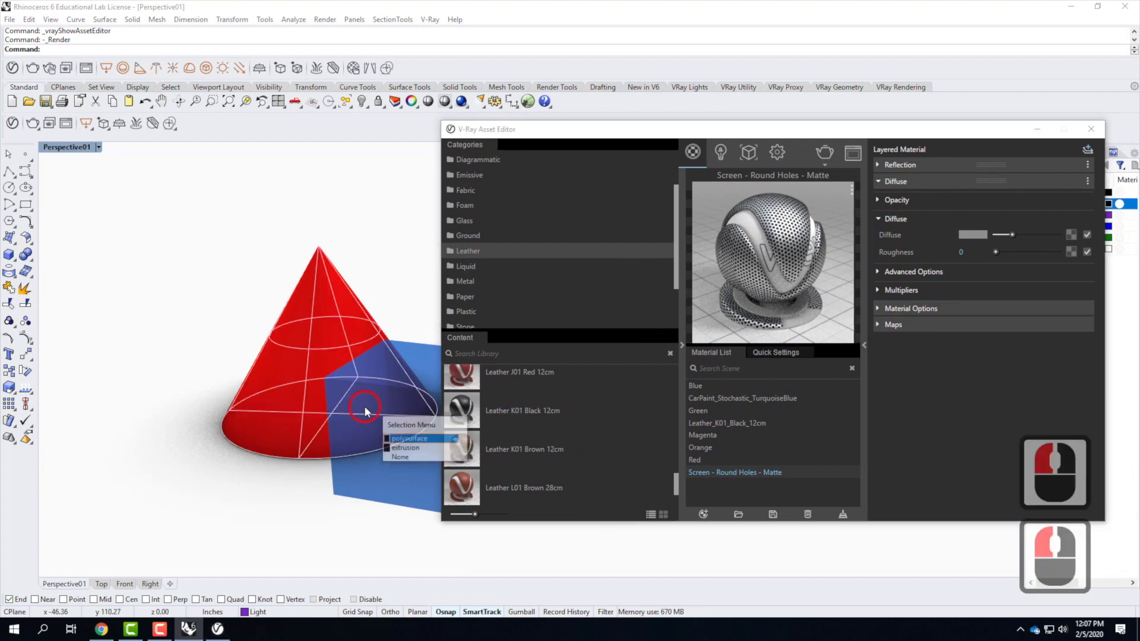
pyautogui.click(413, 440)
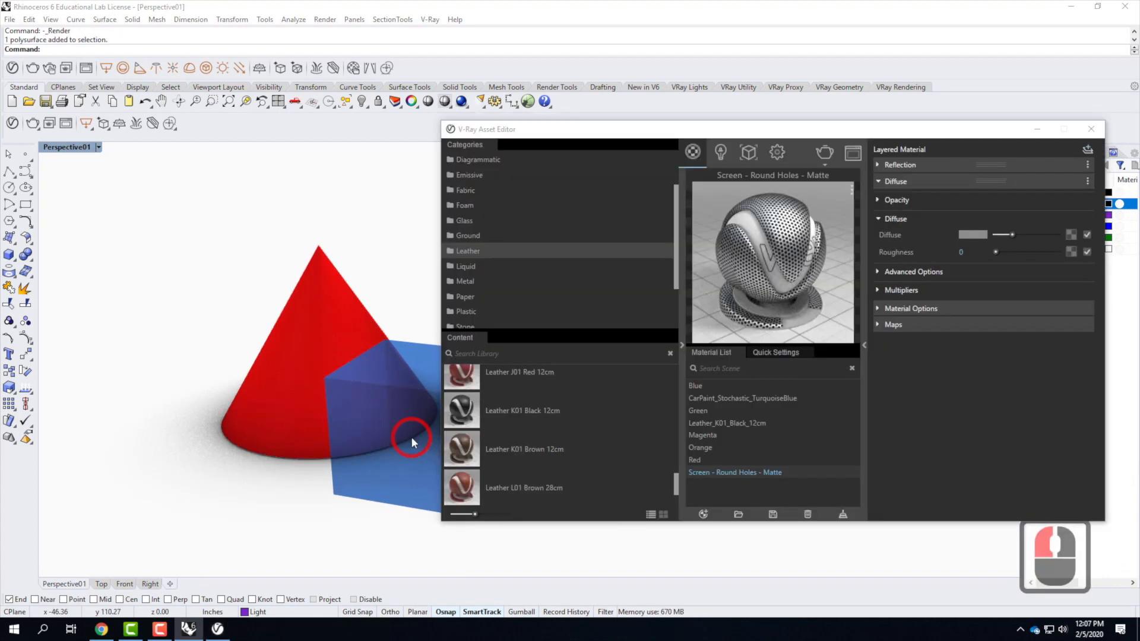
pyautogui.rightClick(731, 470)
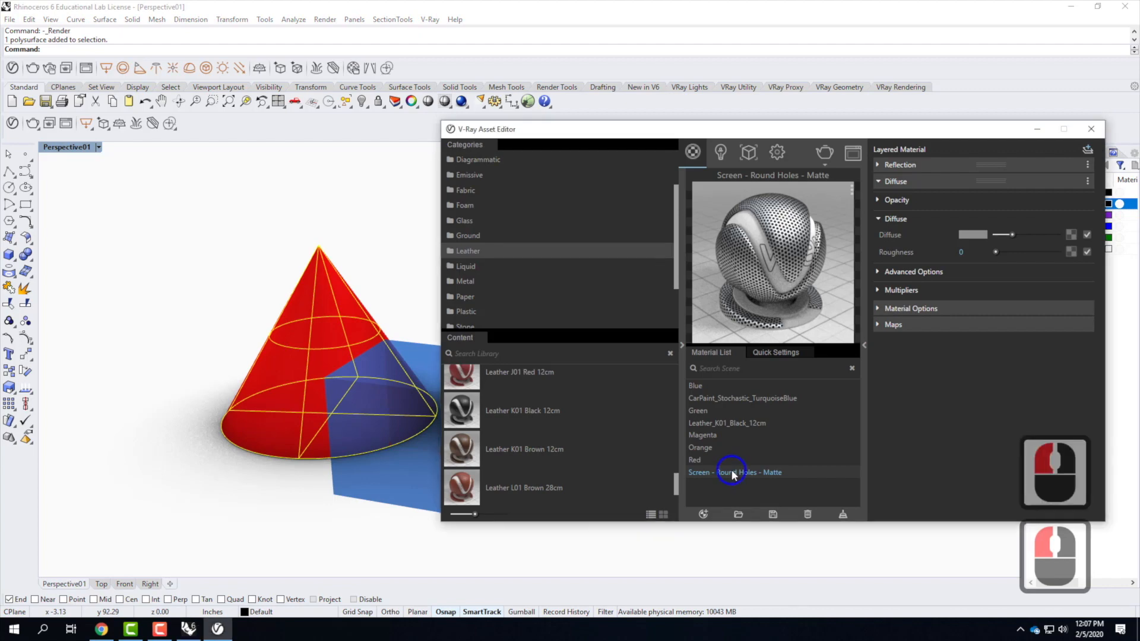
pyautogui.moveTo(770, 390)
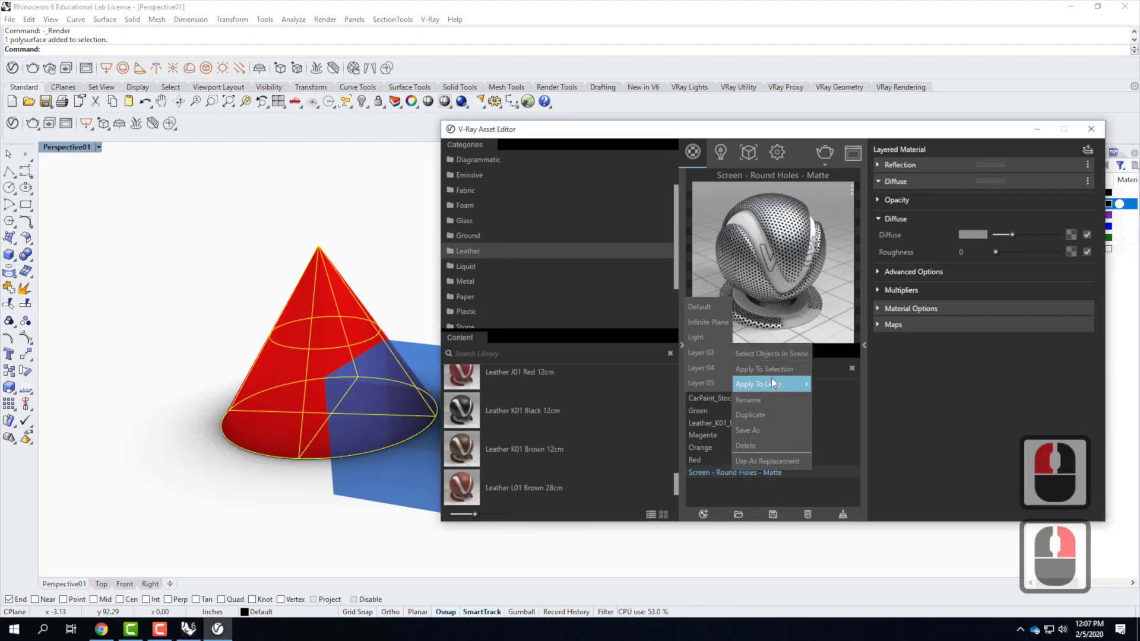
pyautogui.click(740, 369)
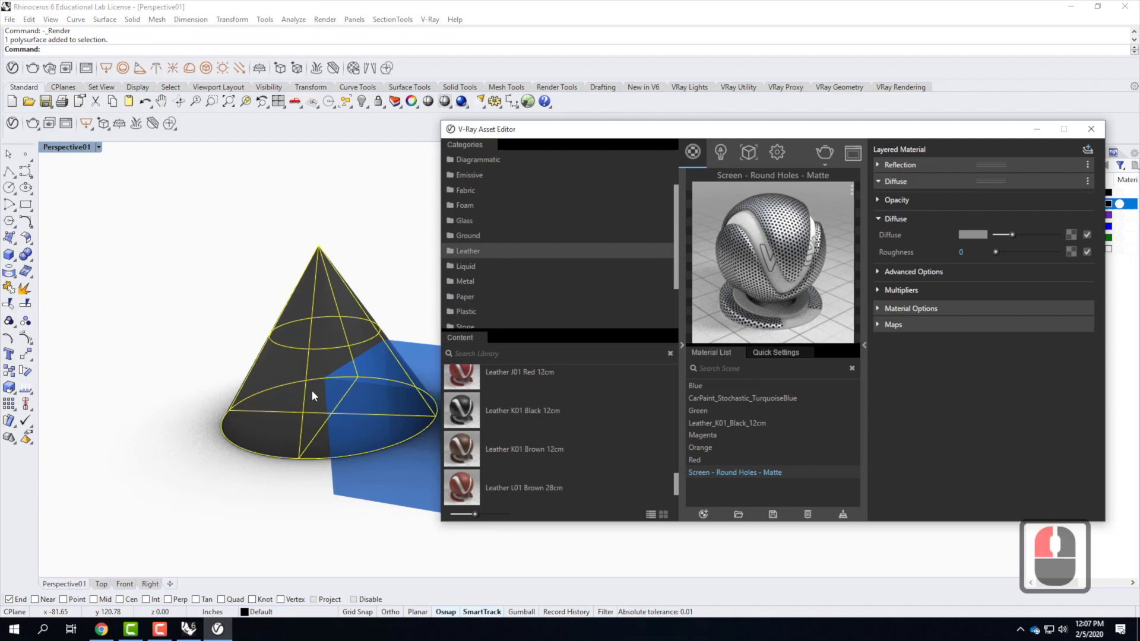
pyautogui.click(461, 100)
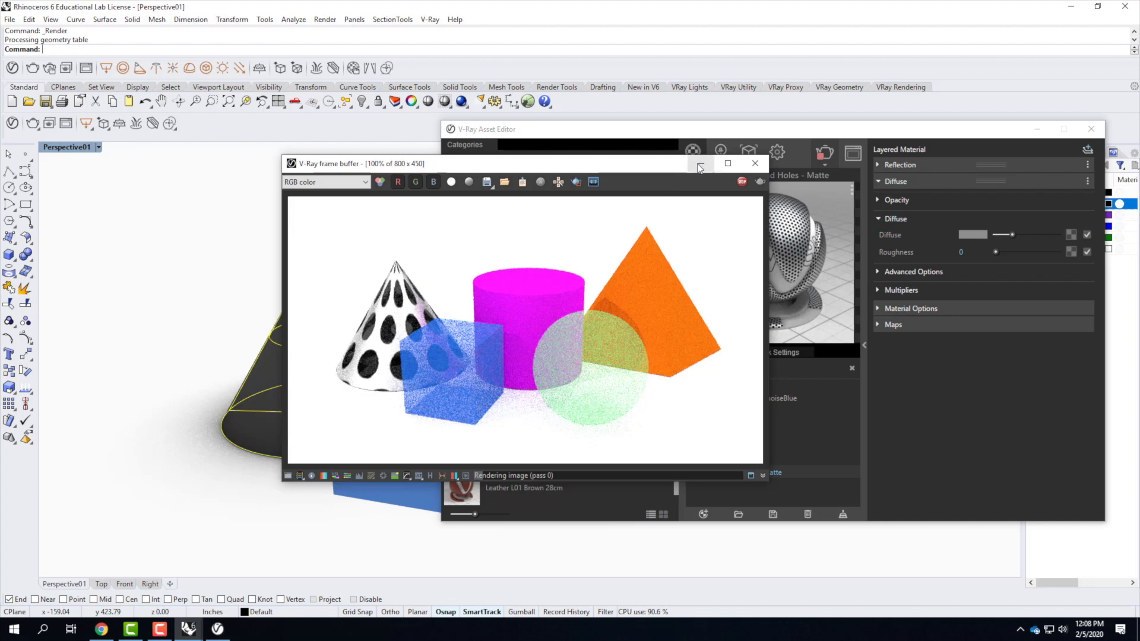
pyautogui.click(742, 181)
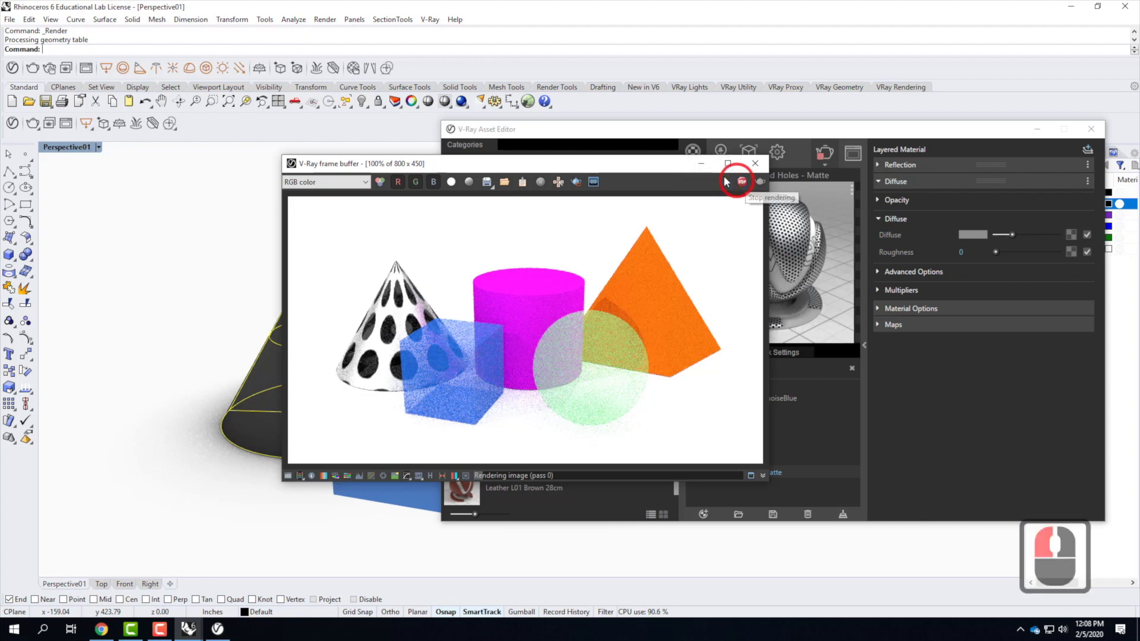
# Apply the Screen - Round Holes - Matte material to the blue box and start another render
pyautogui.click(402, 505)
pyautogui.click(779, 178)
pyautogui.rightClick(738, 471)
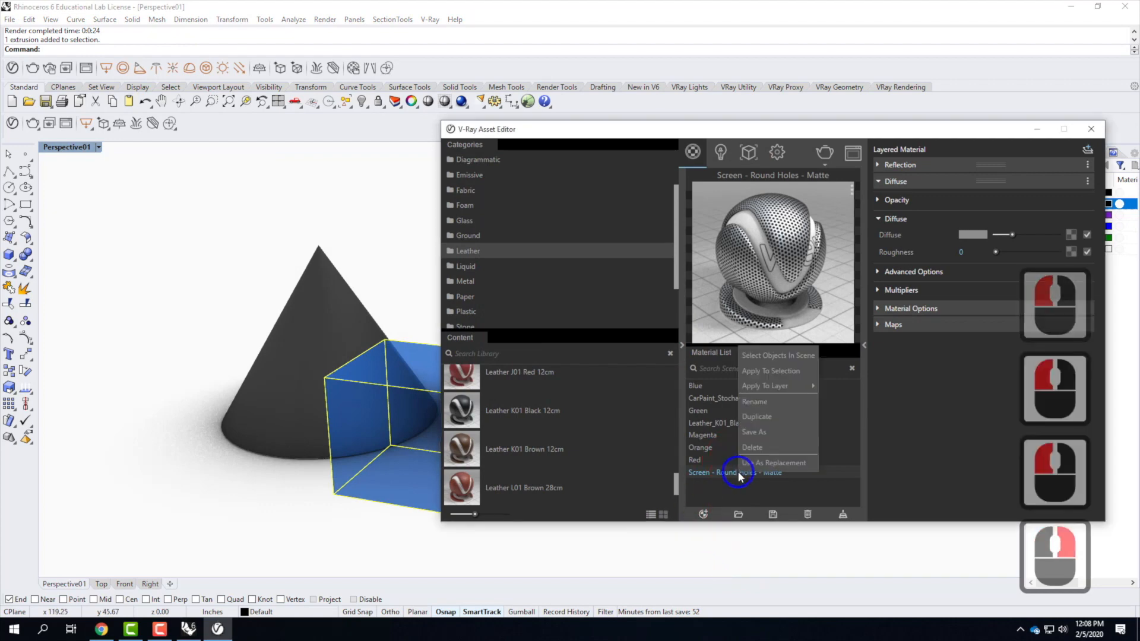
pyautogui.click(790, 371)
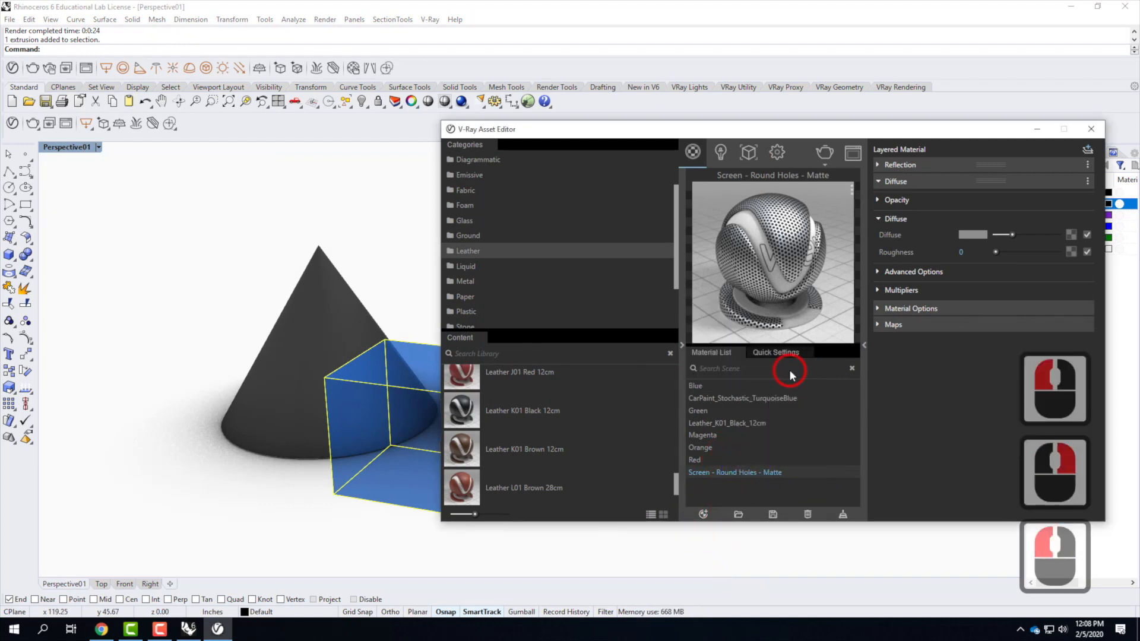
pyautogui.click(480, 102)
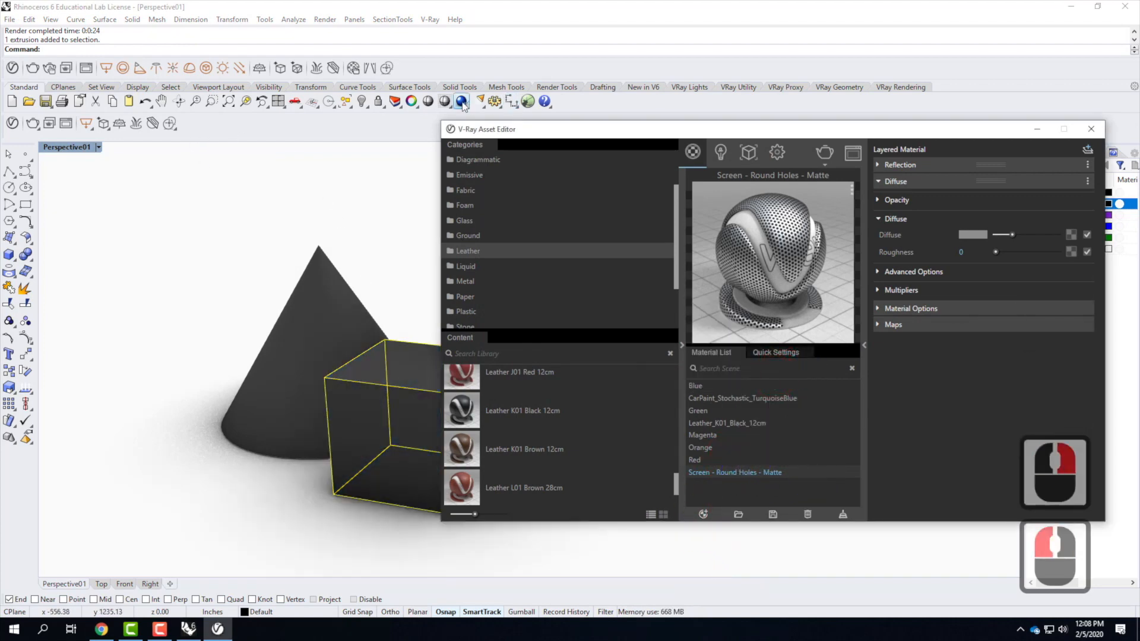